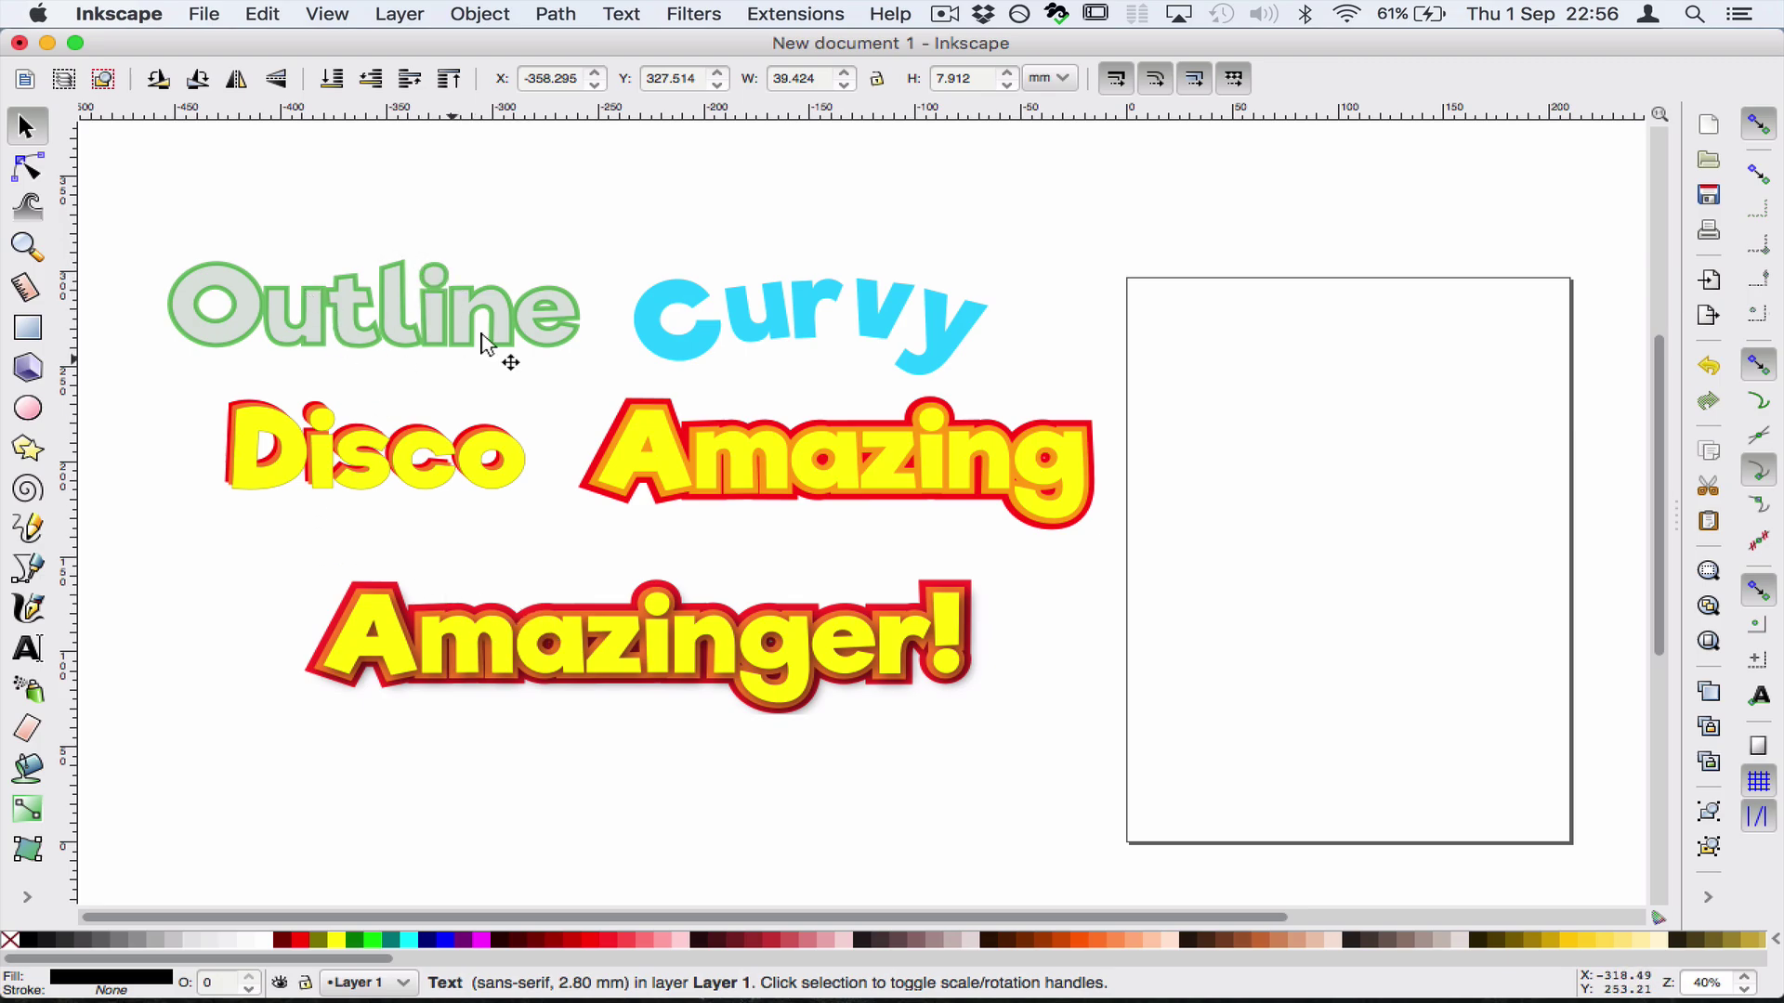
Add the text "Outline" above the green Outline sample and scale it proportionally to about 160 mm wide
click(36, 665)
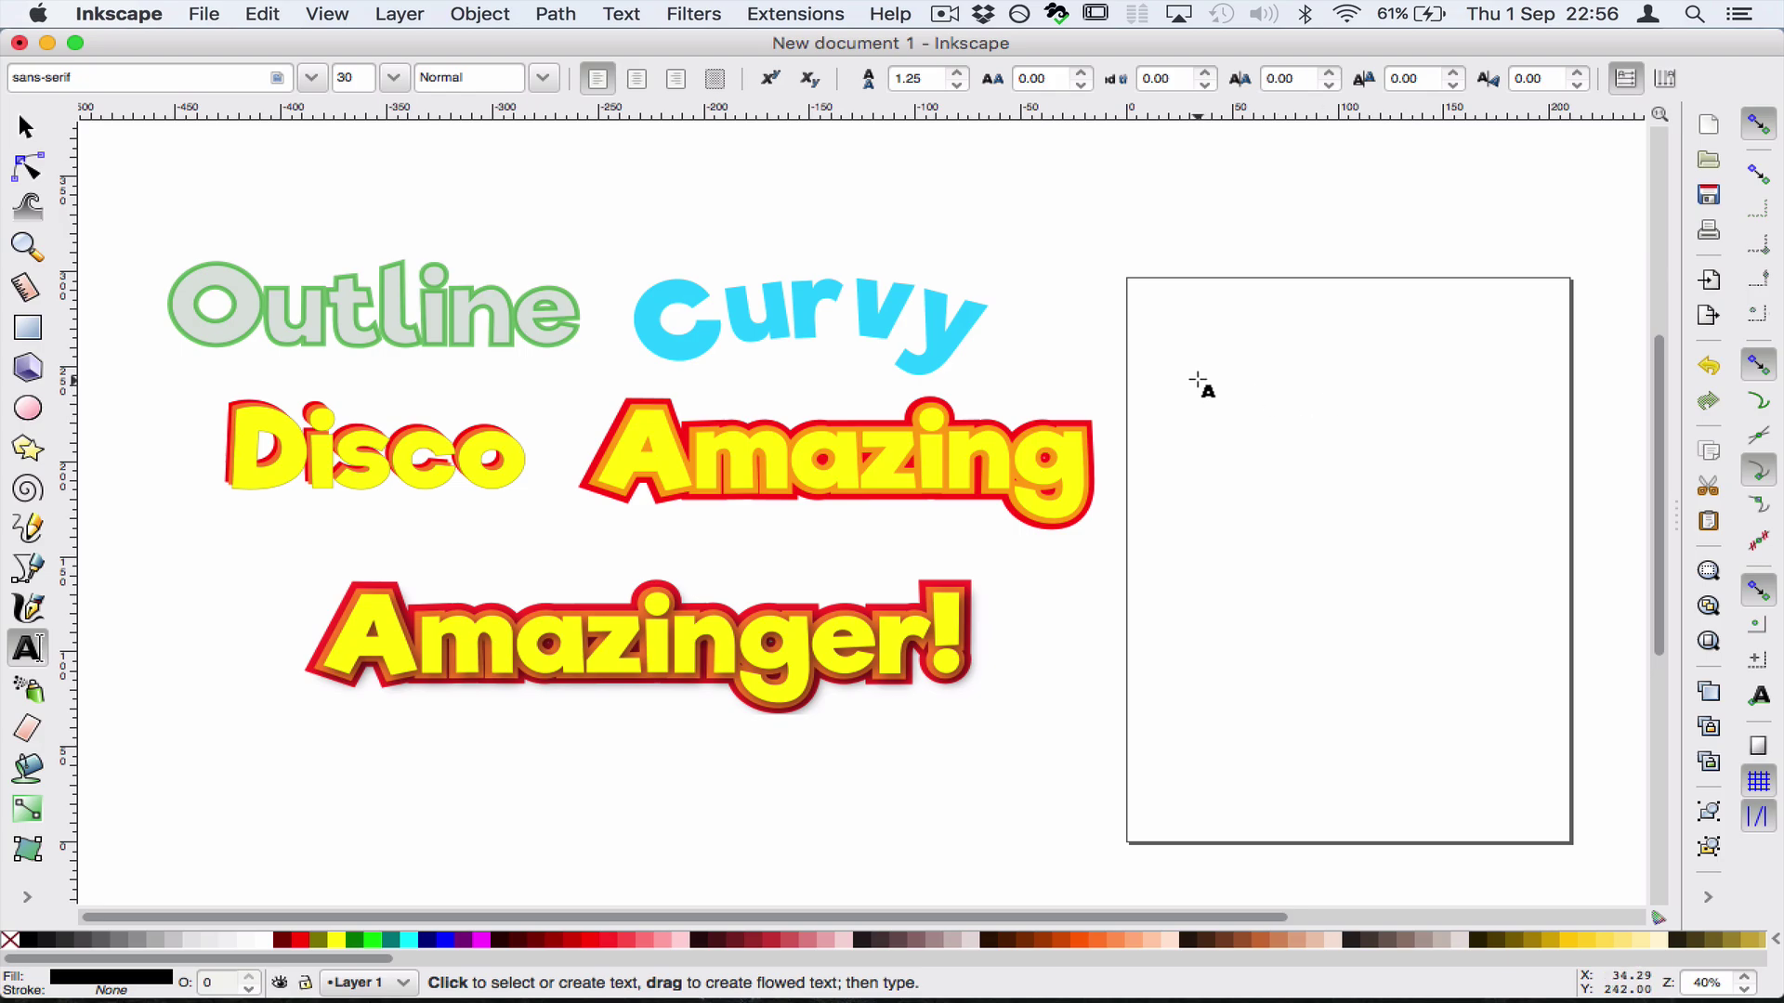
click(187, 168)
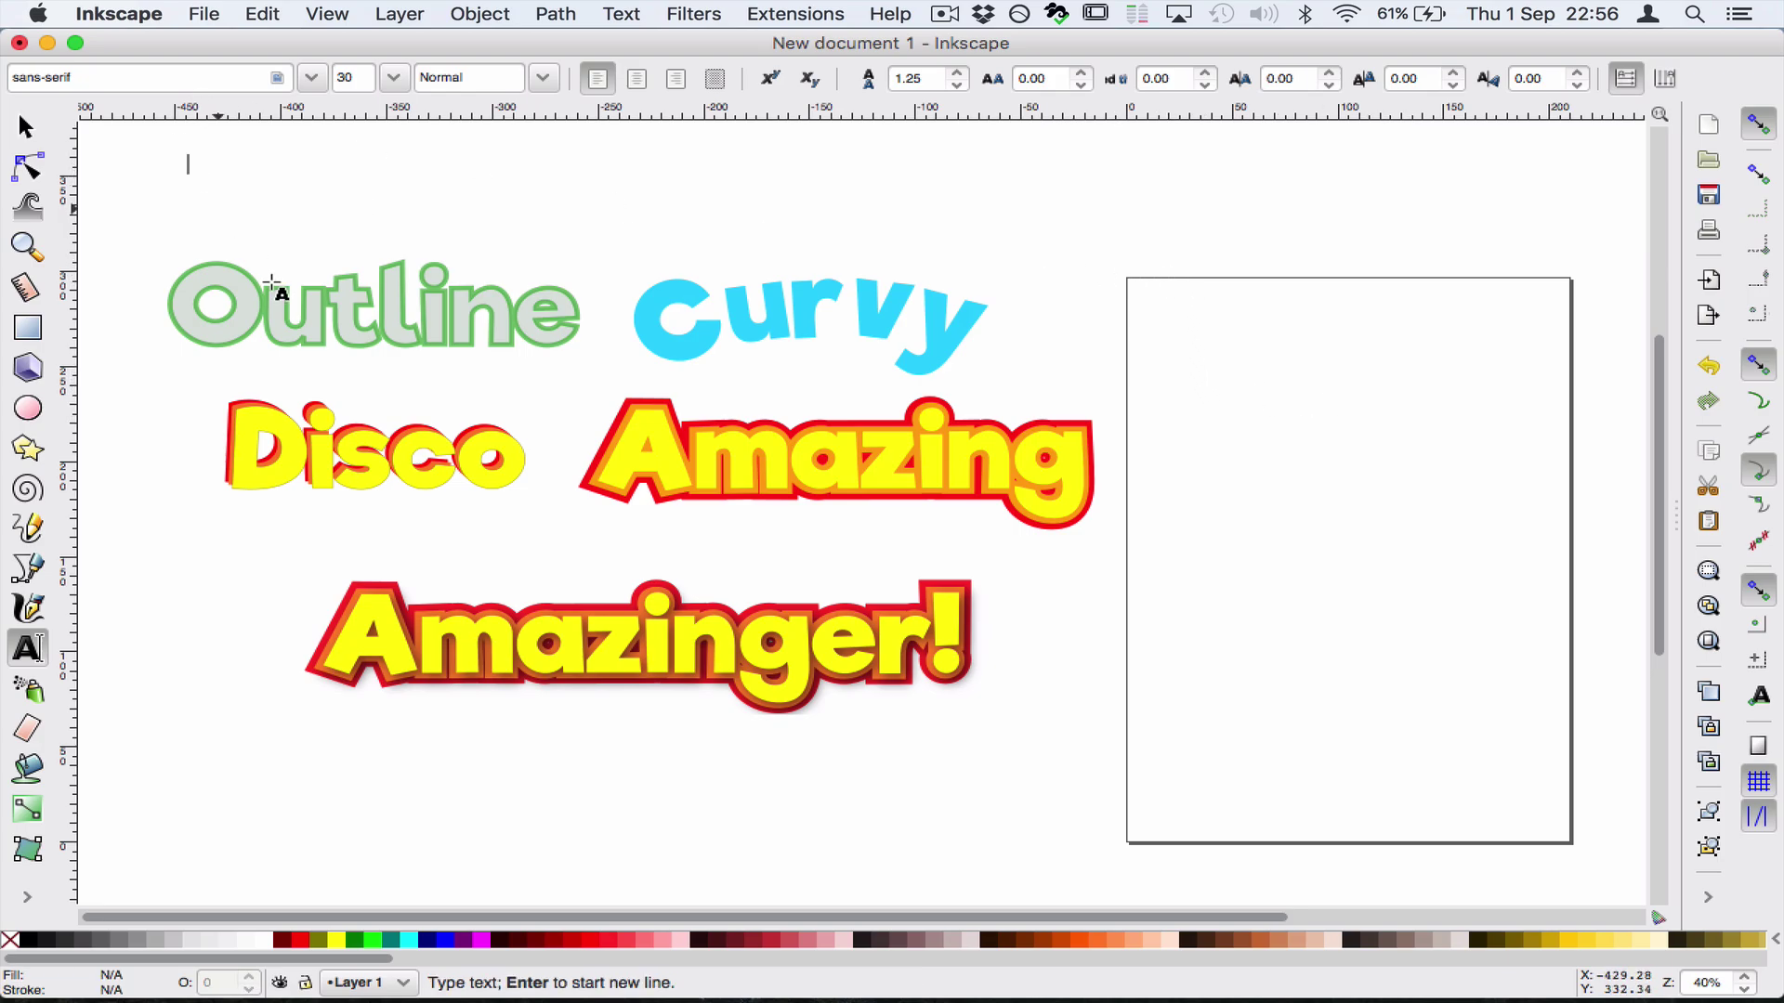
text(Outline)
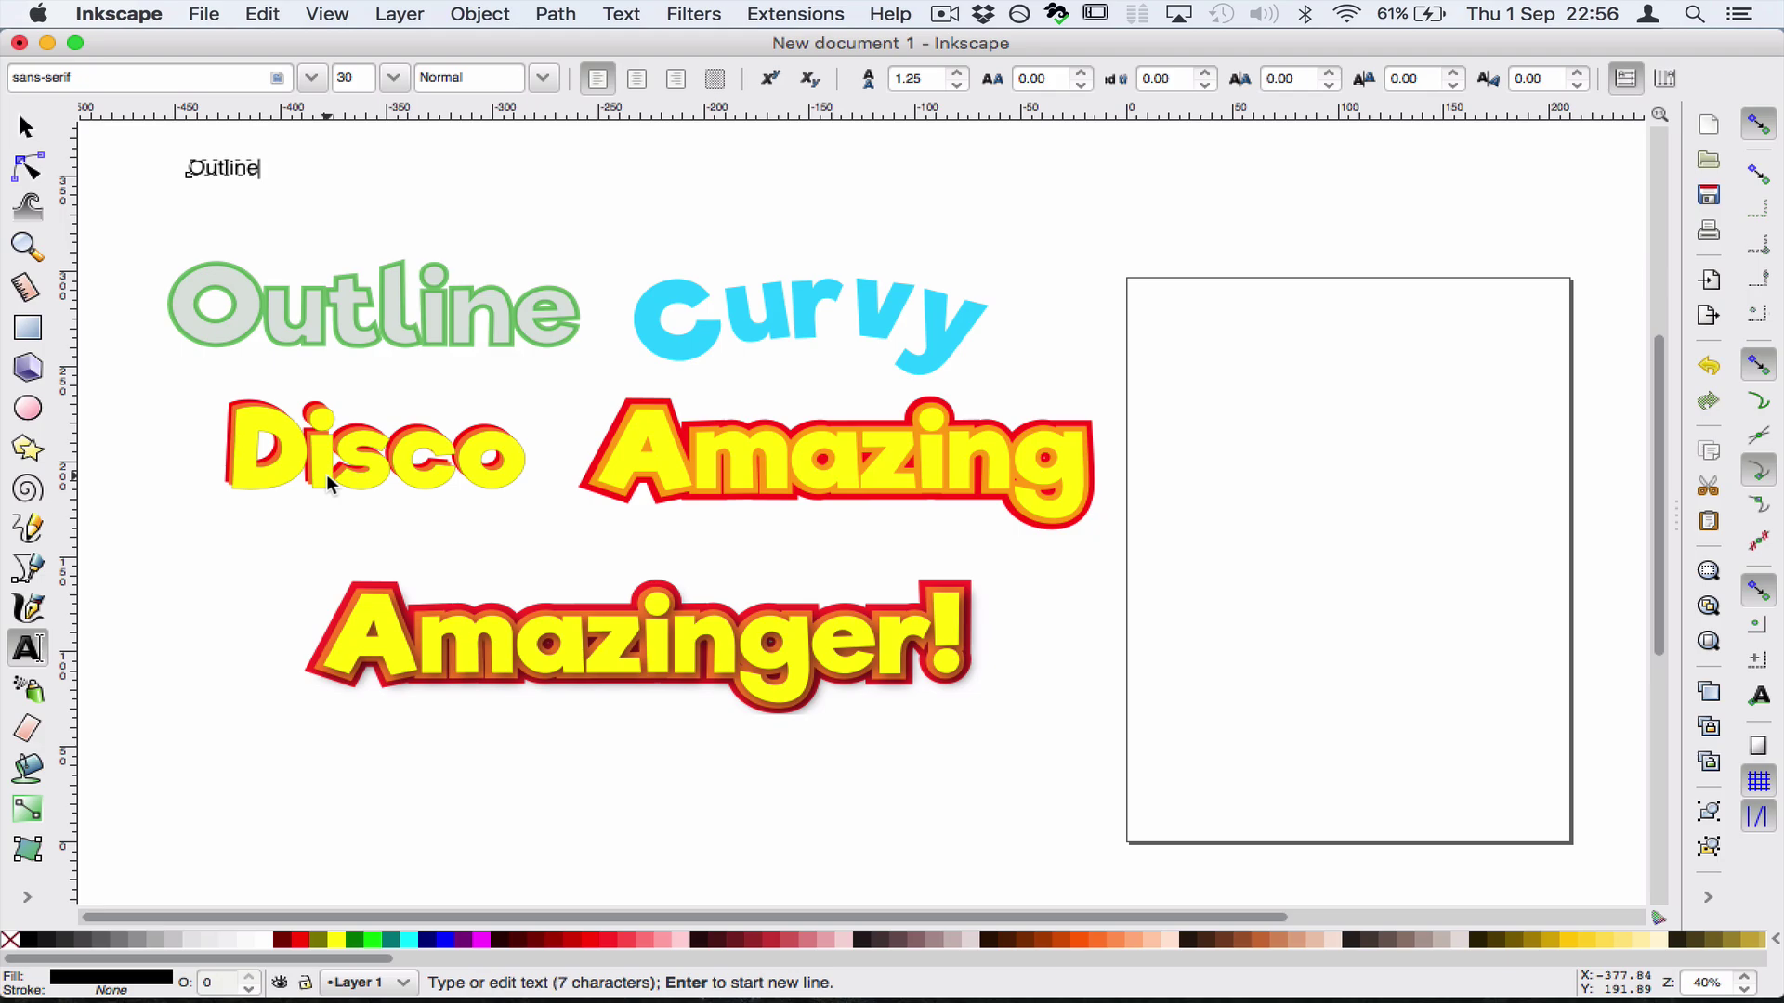
click(26, 126)
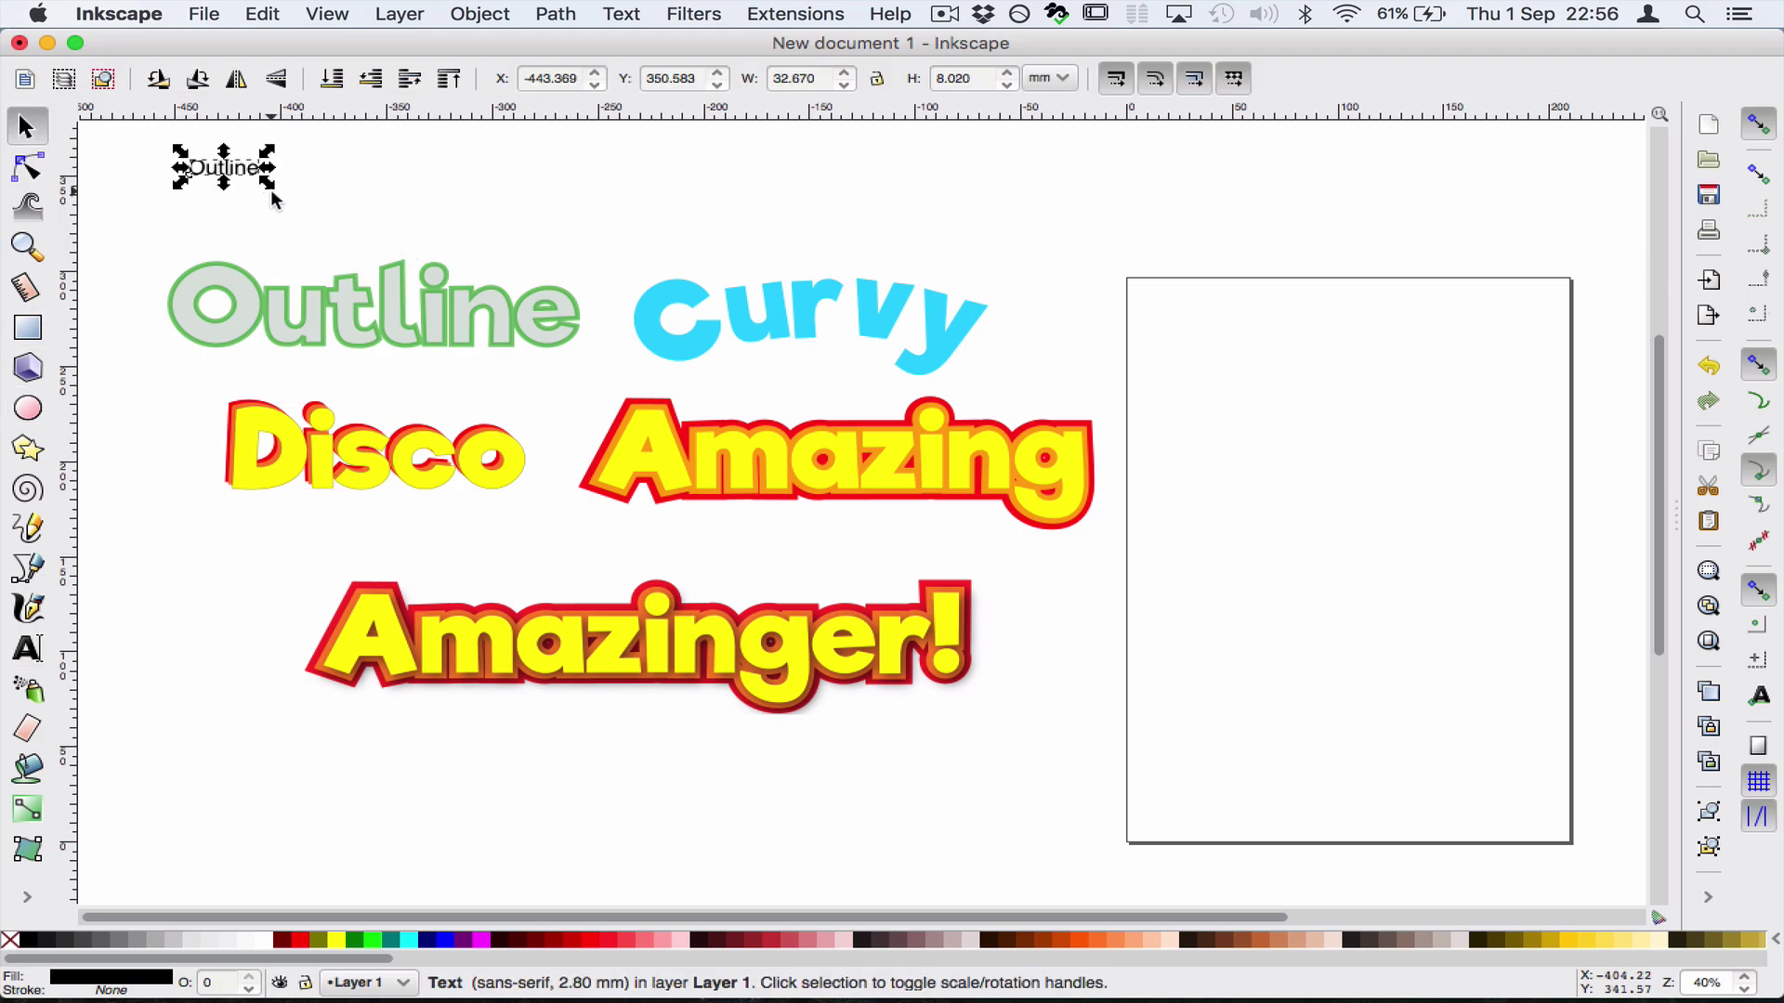
key(ctrl)
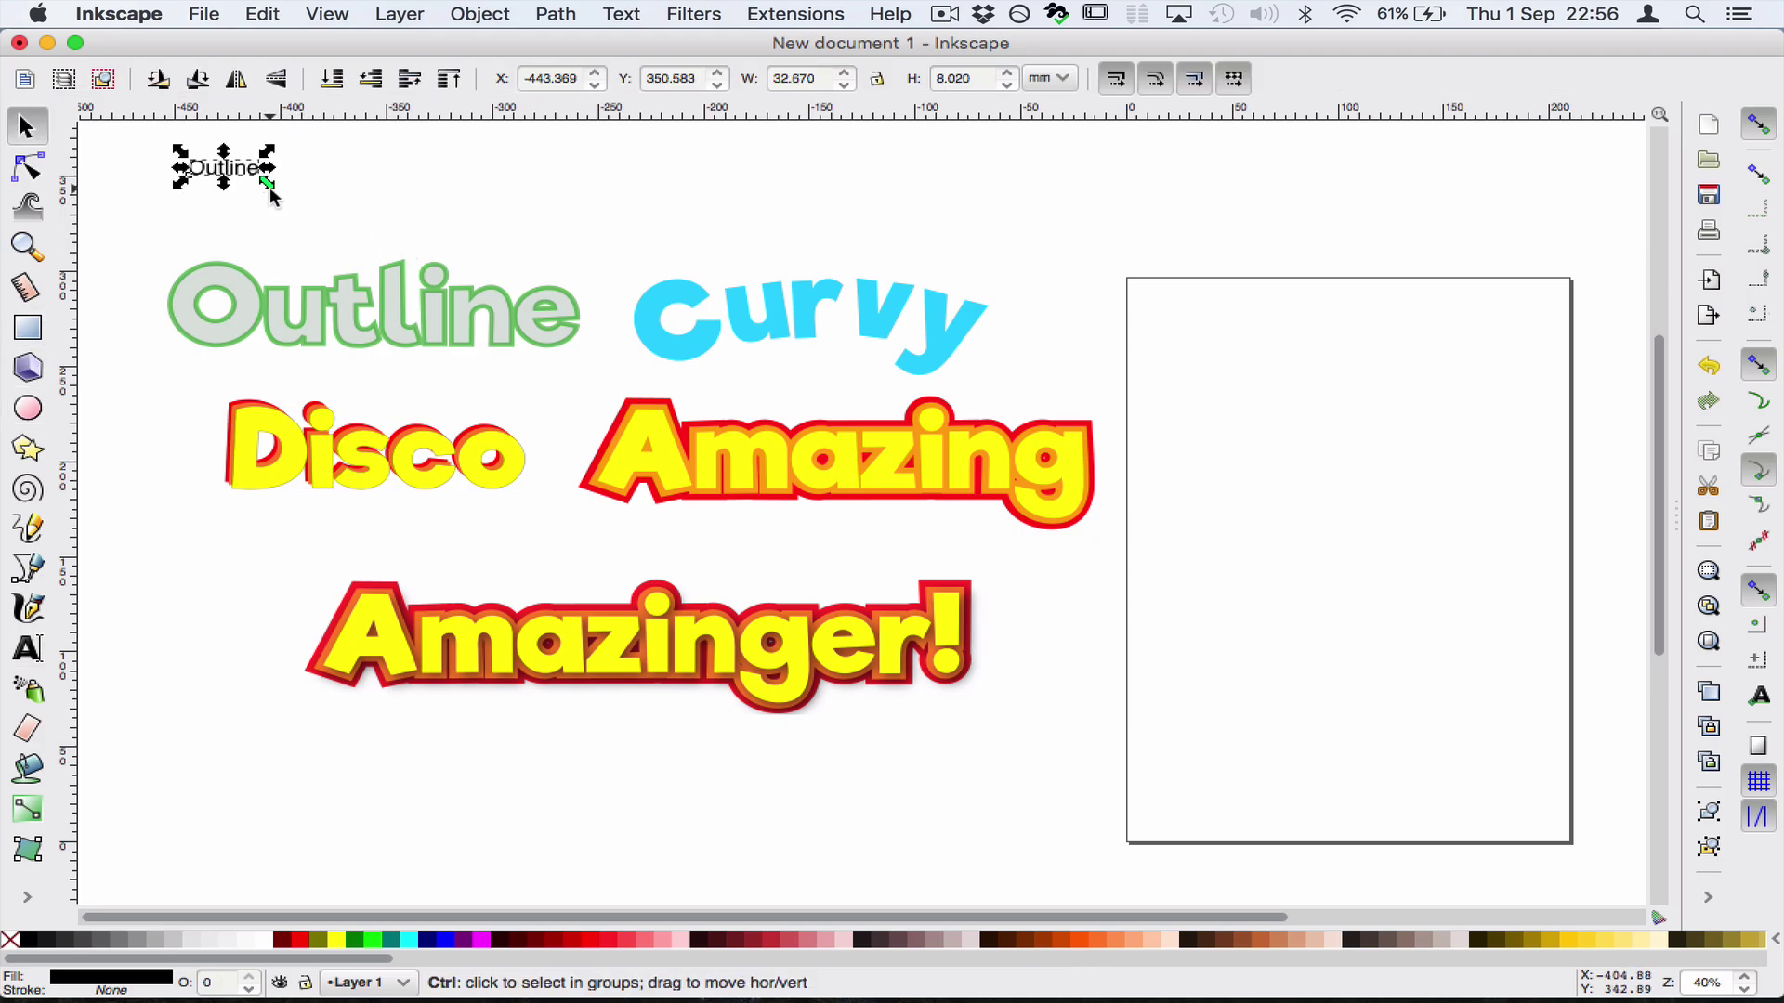
drag(269, 186, 542, 279)
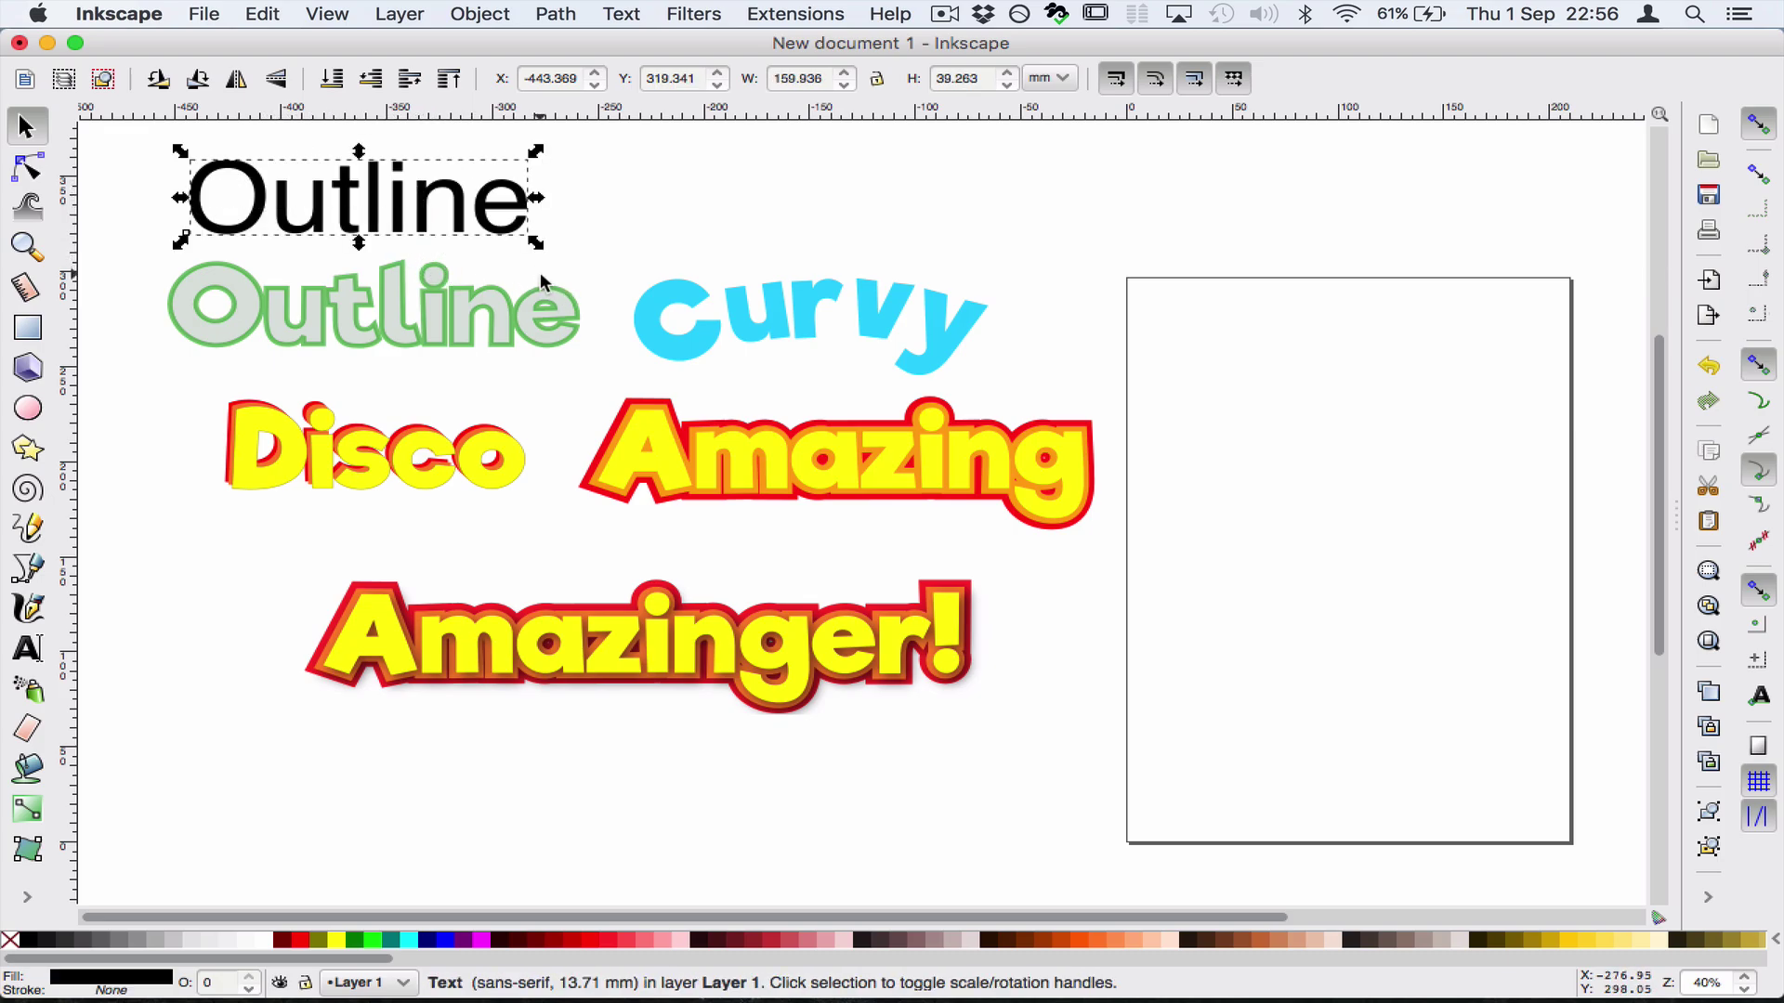
Shift the green Outline sample slightly down and enlarge the black "Outline" text proportionally to about 179 mm wide
drag(400, 311, 400, 336)
click(427, 230)
click(473, 225)
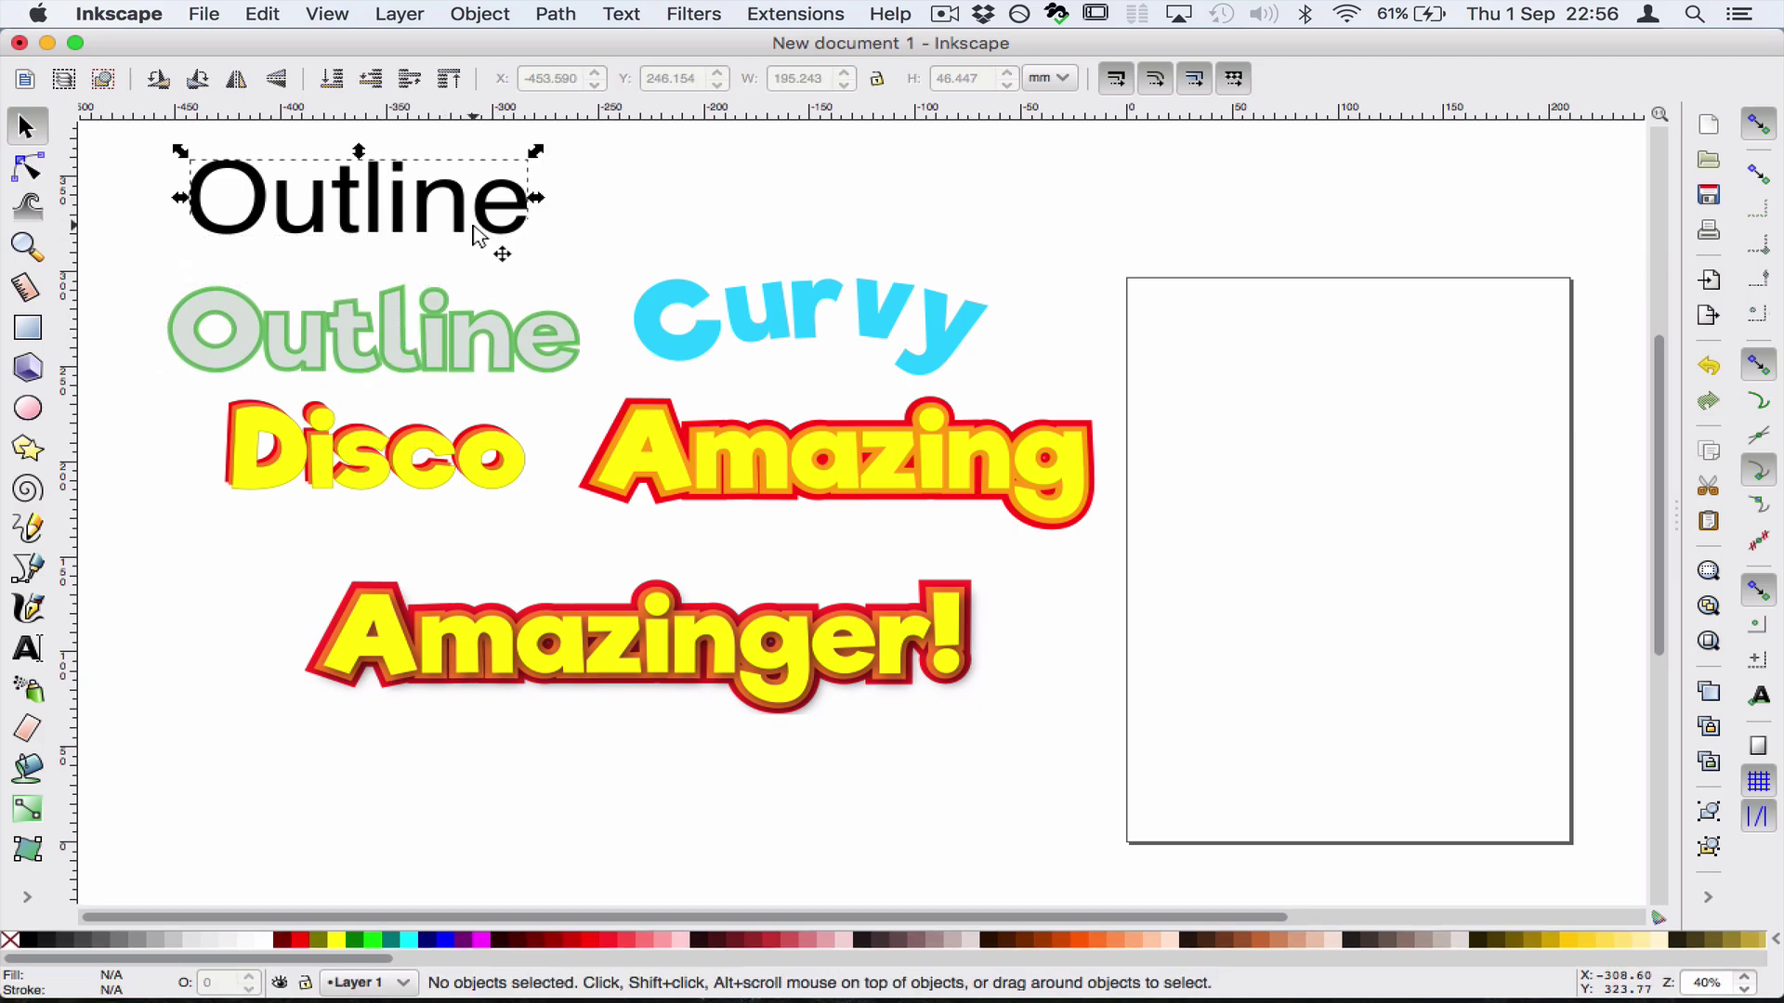
drag(537, 243, 576, 272)
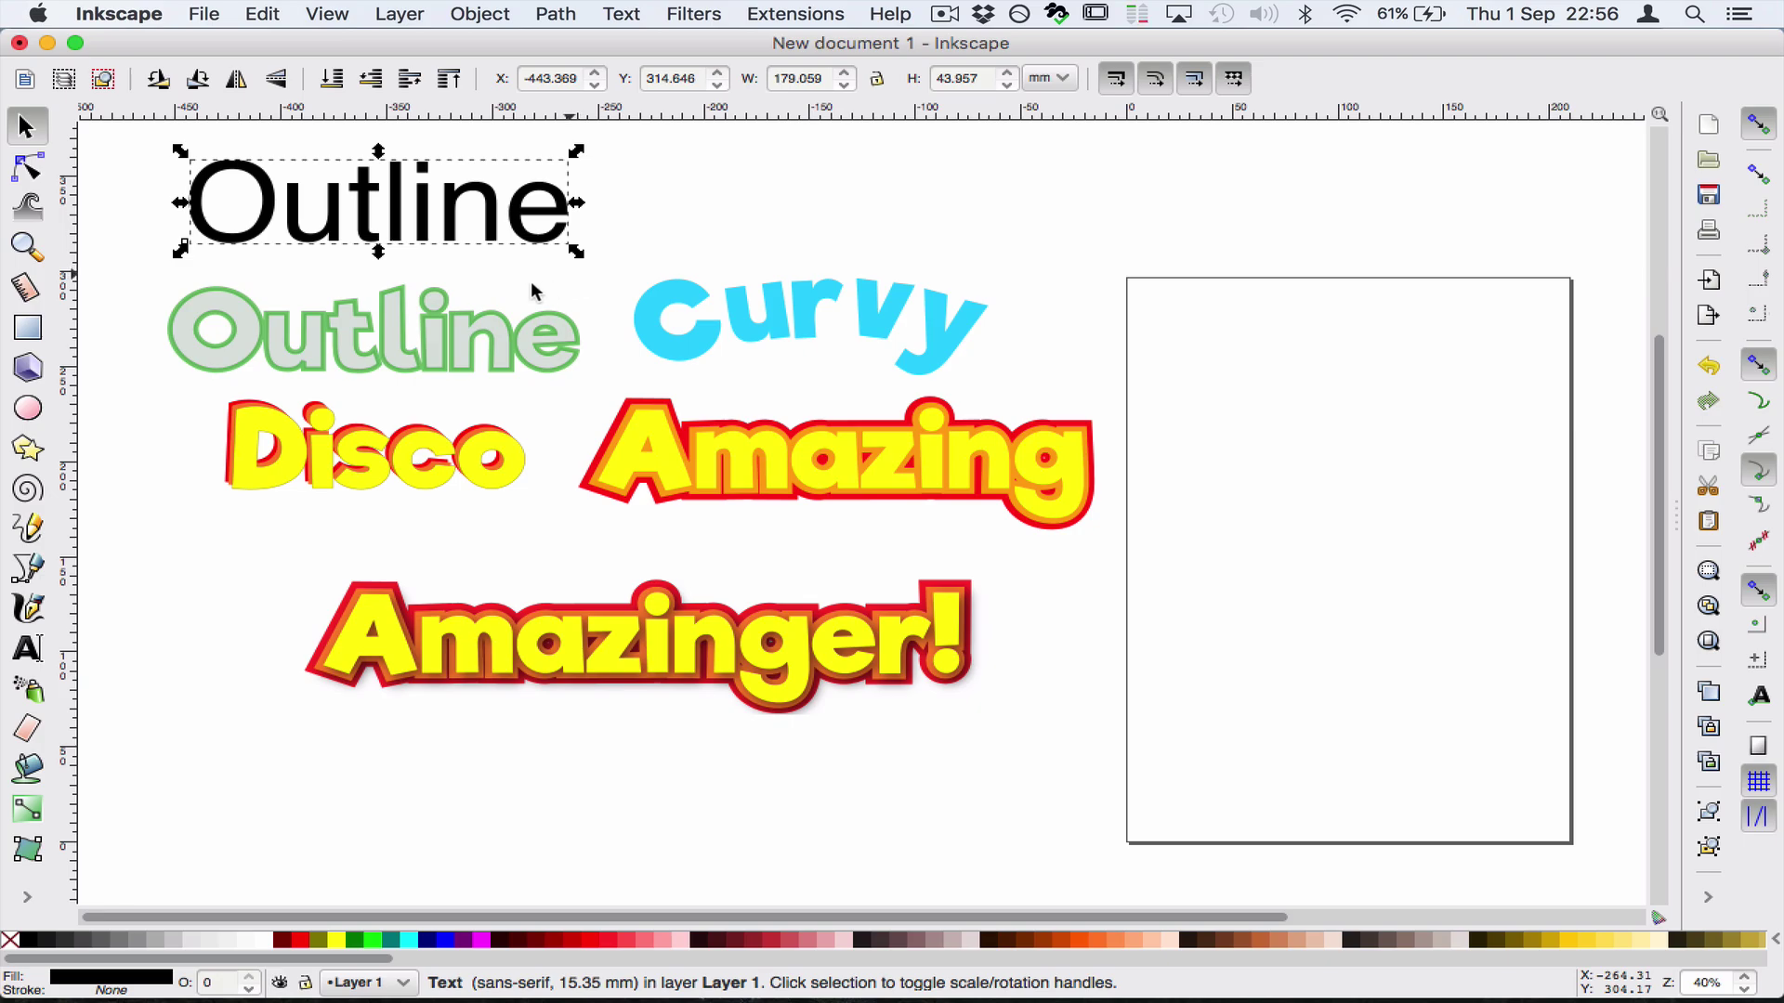
Set the font of the whole black "Outline" text to Riffic
double_click(396, 213)
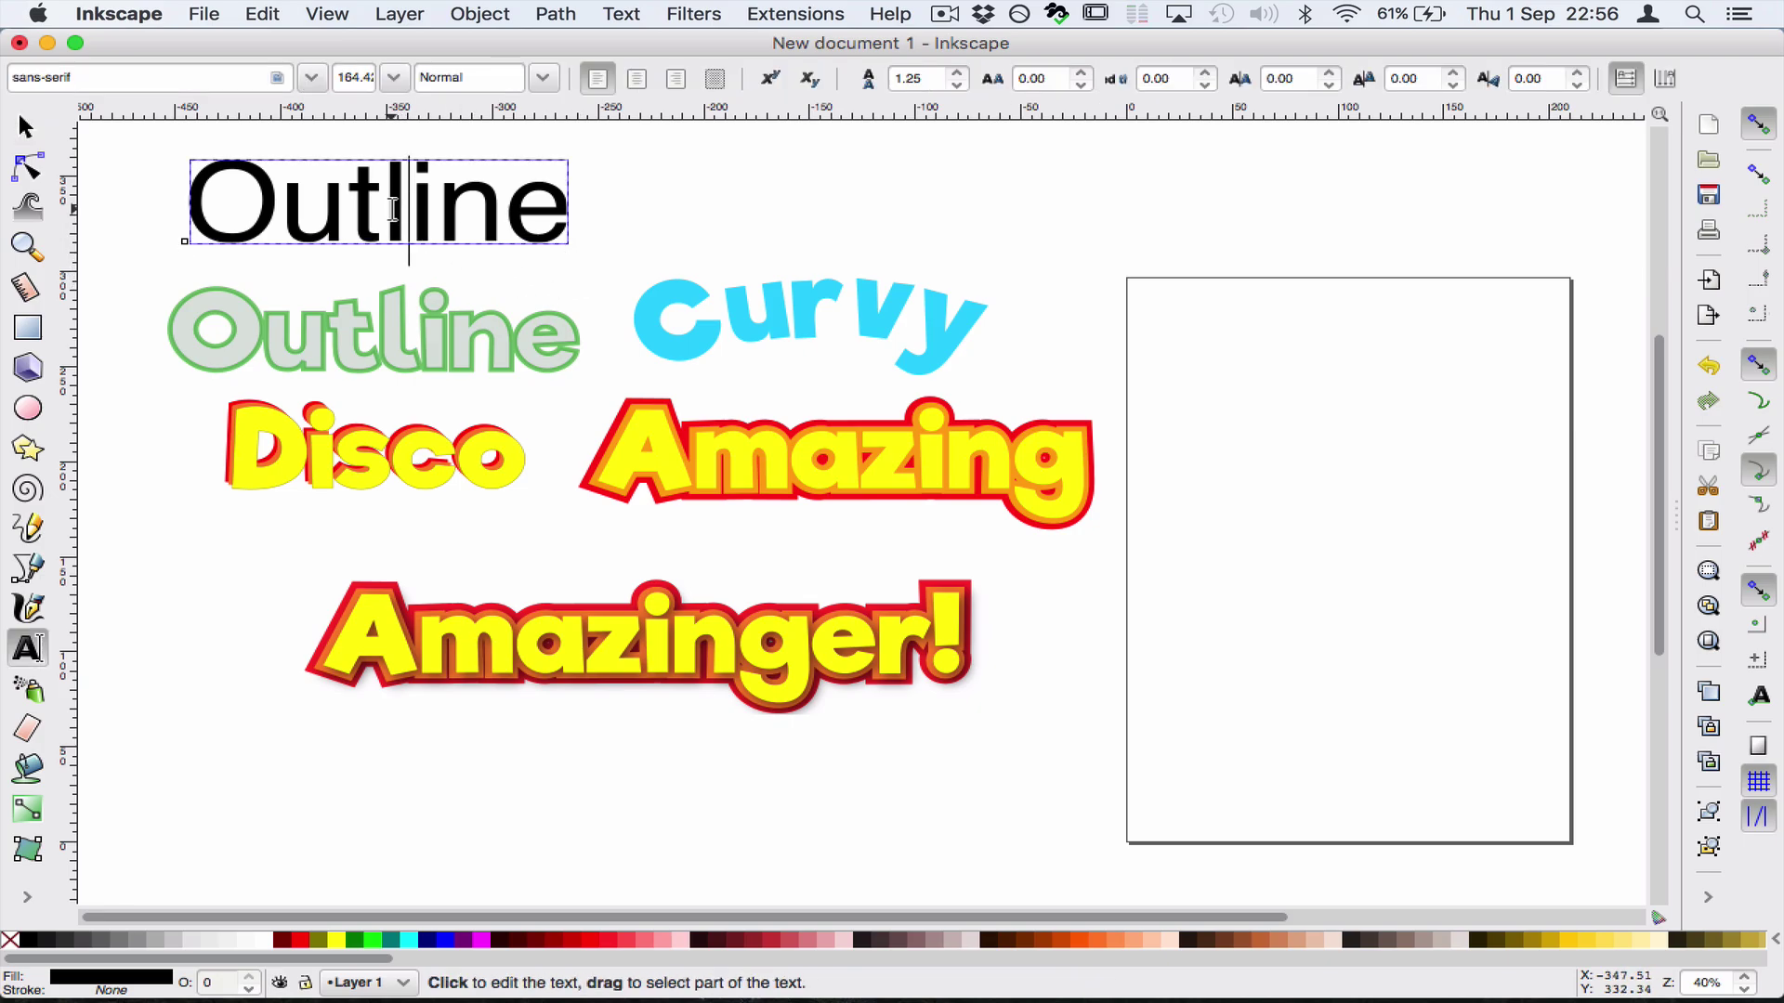
click(393, 209)
key(ctrl+a)
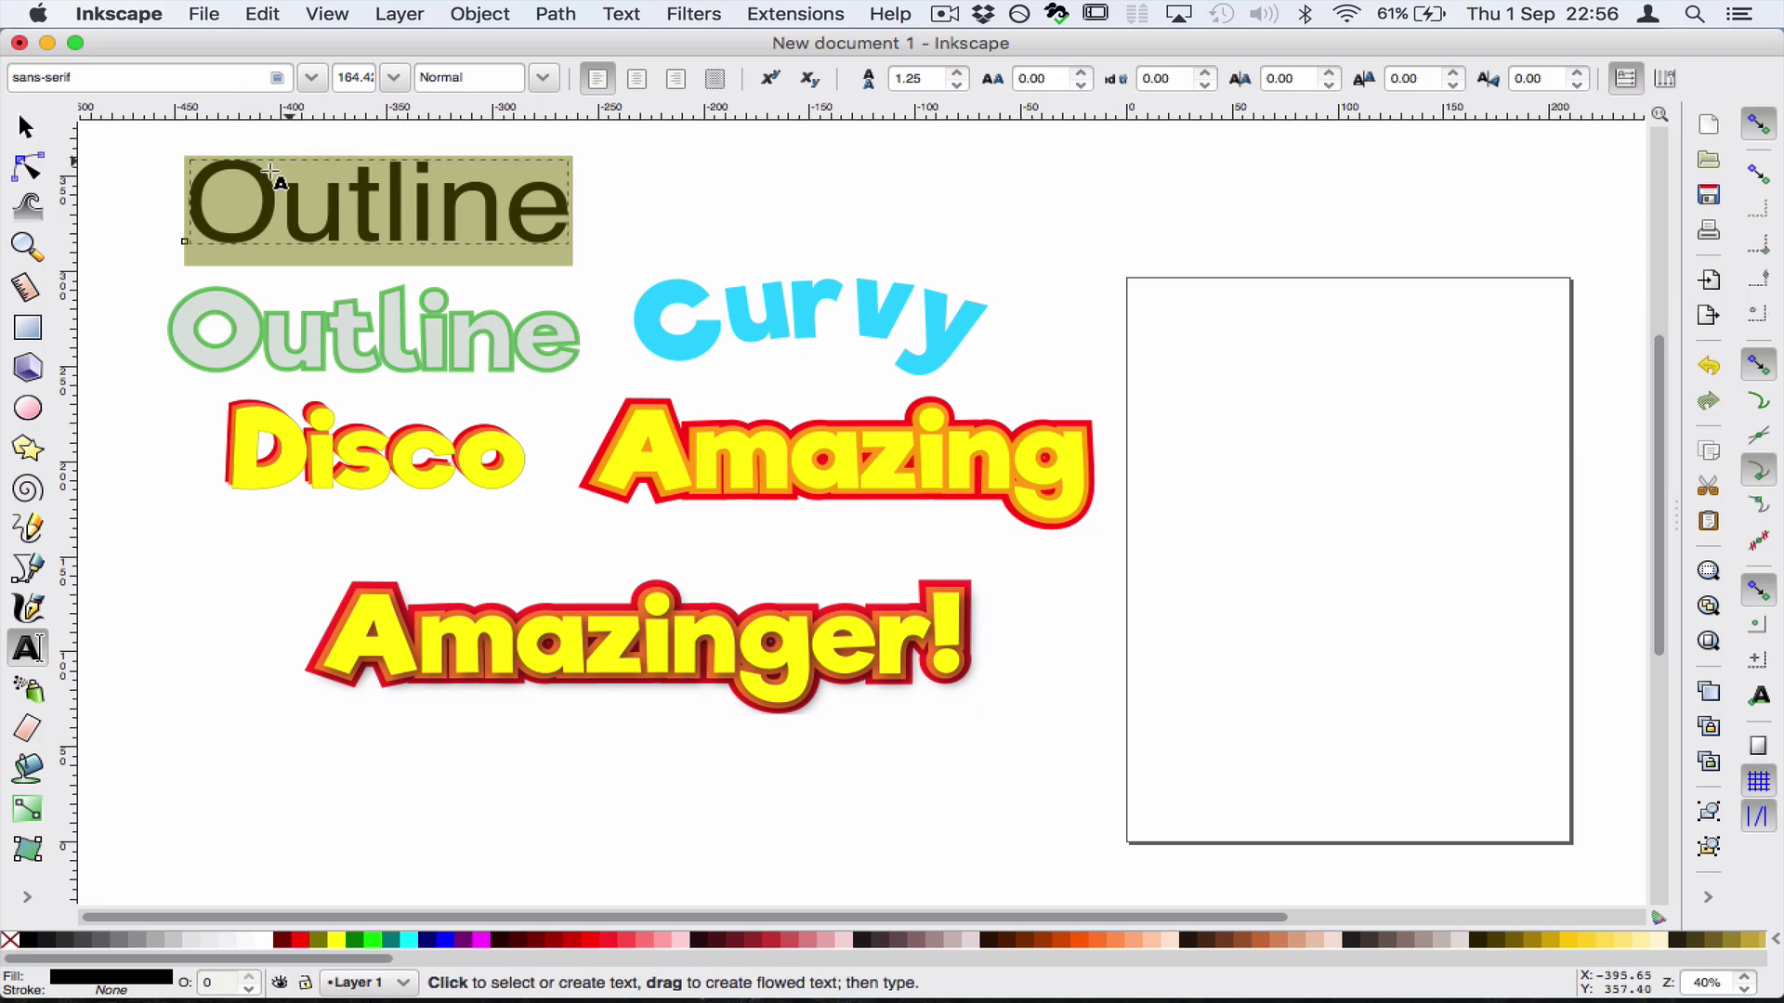
click(311, 78)
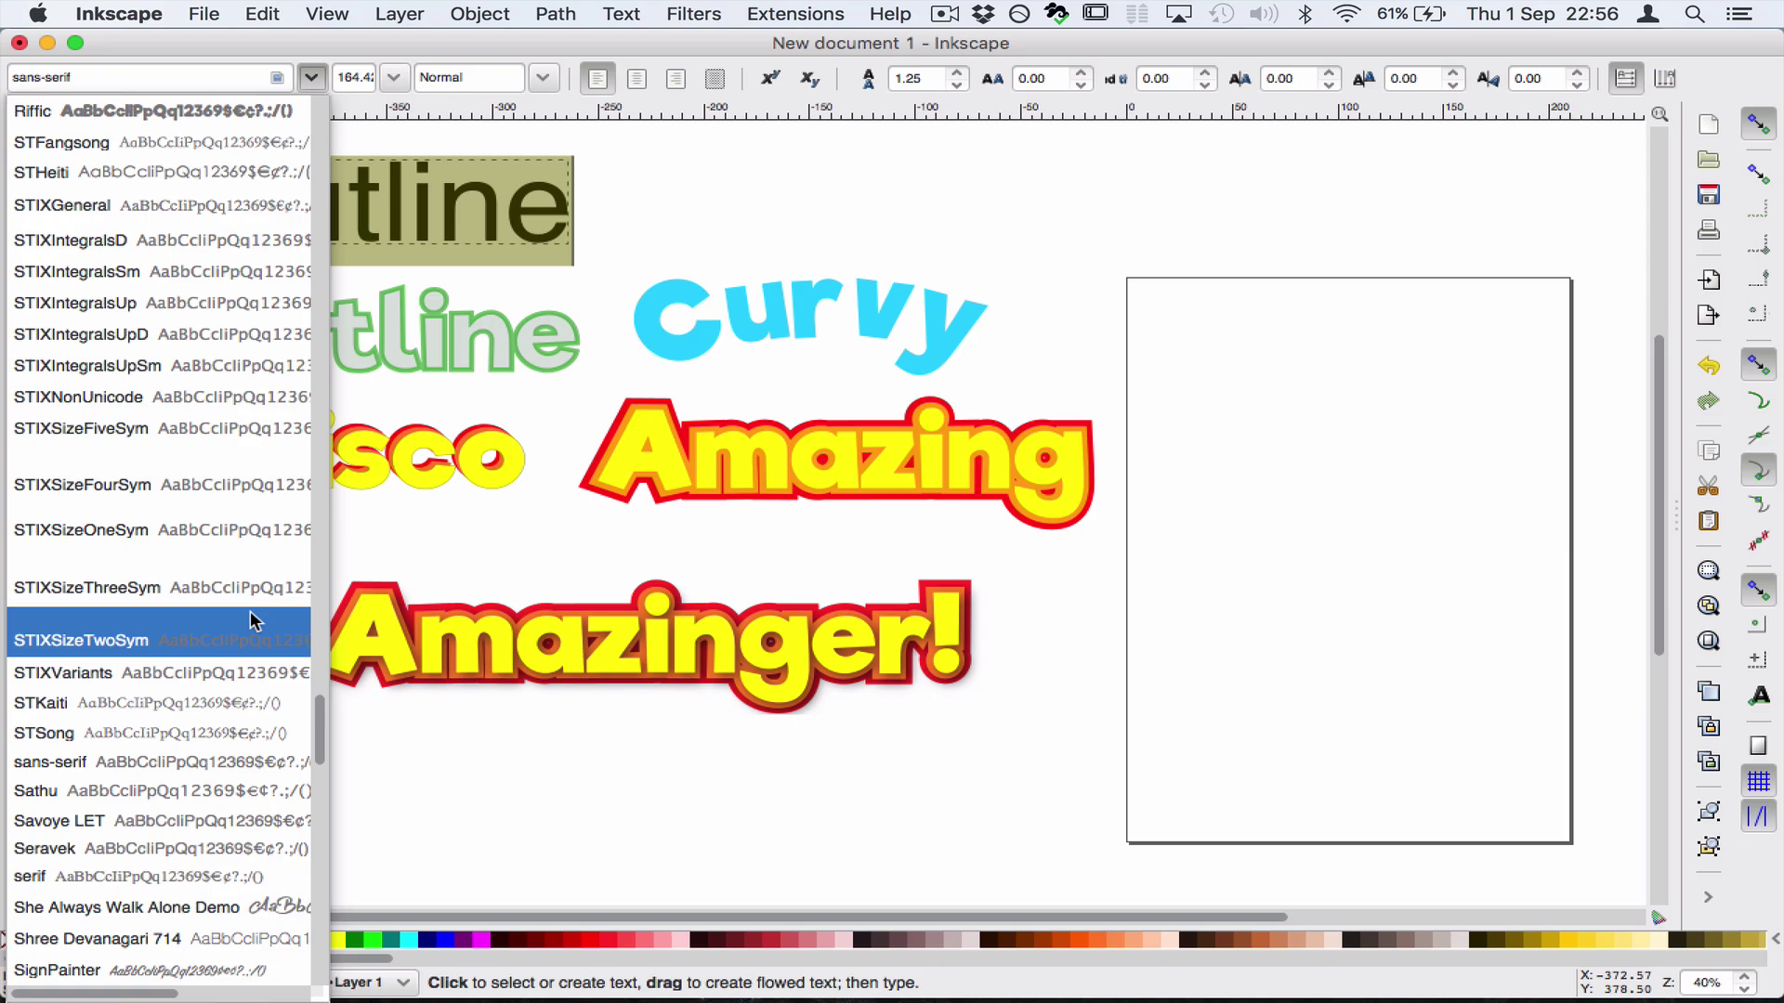
click(216, 112)
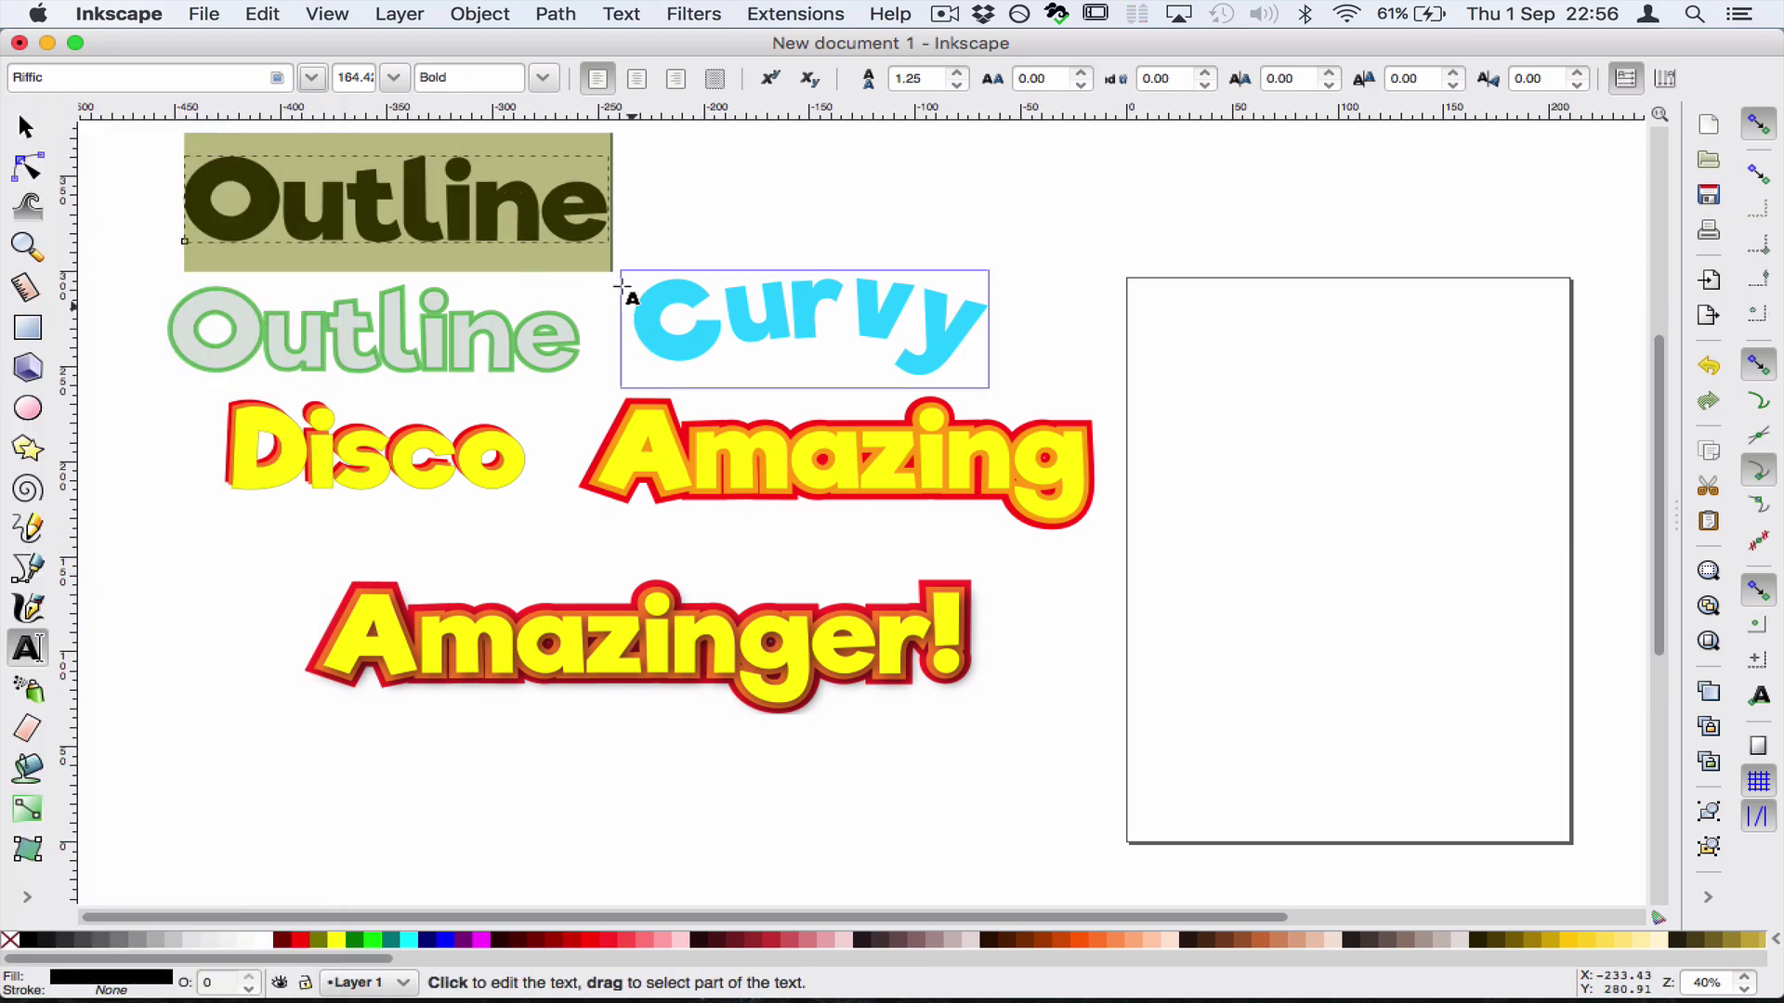
click(168, 246)
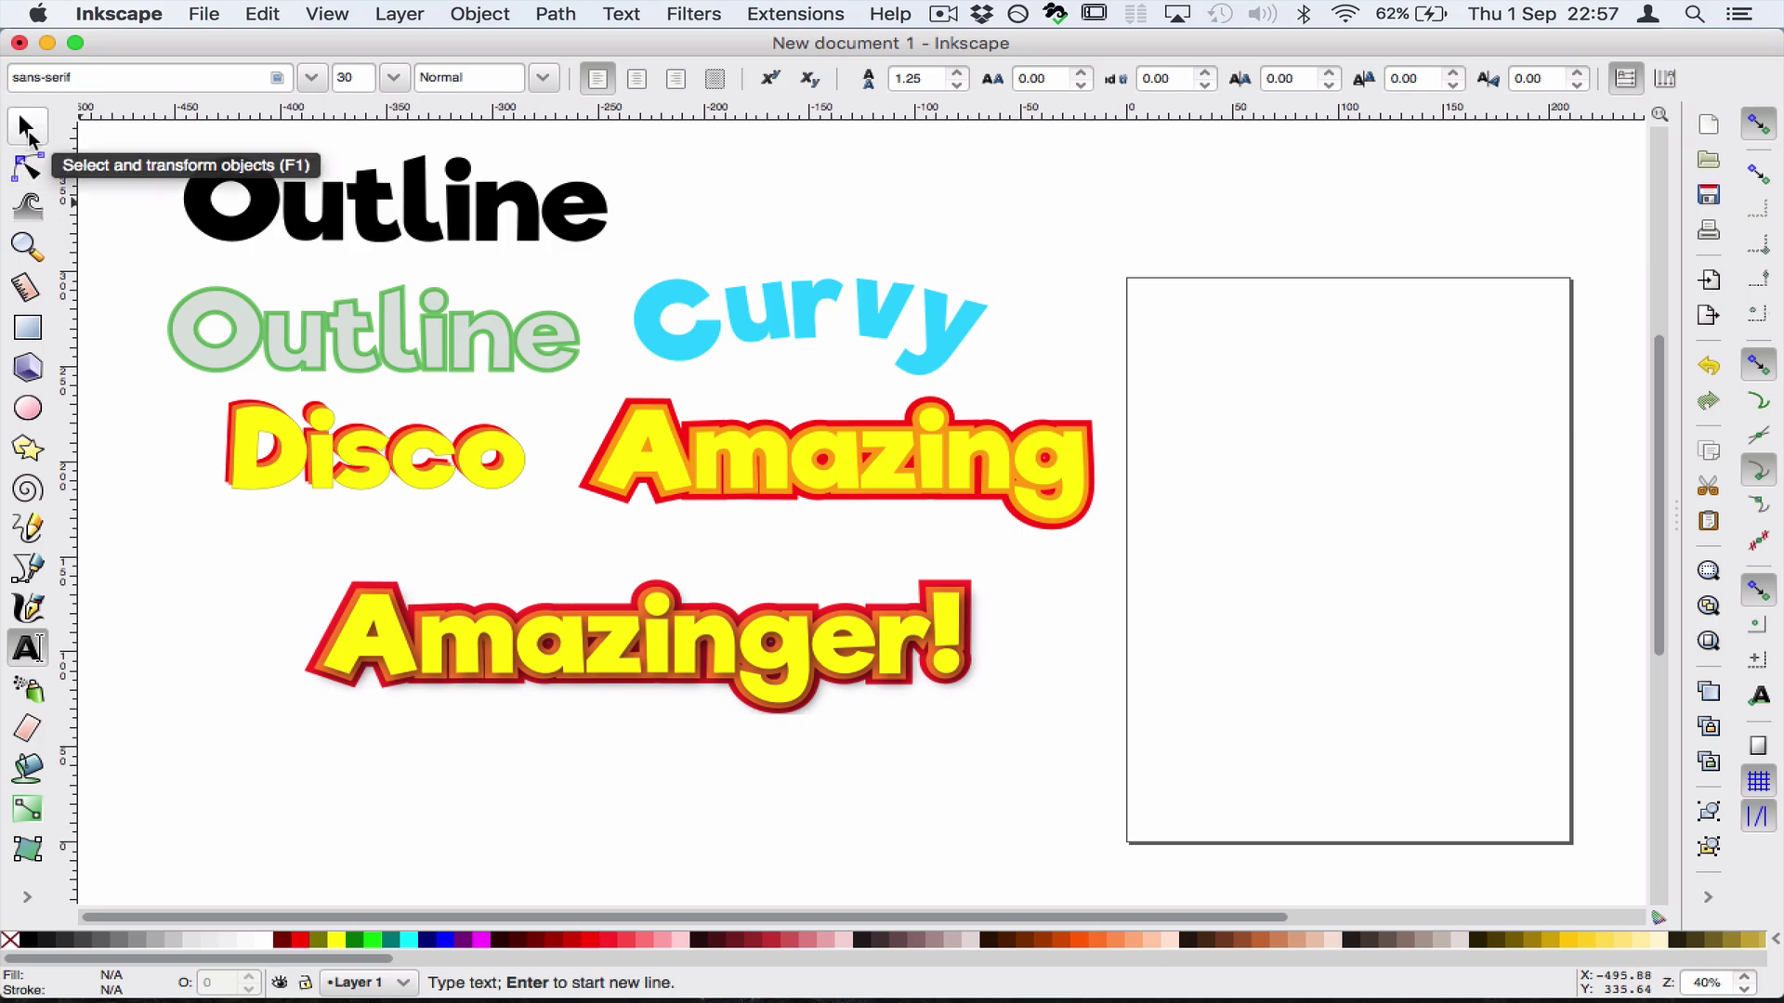
Fill the black "Outline" text with the pale green palette colour e3f4d7
click(30, 128)
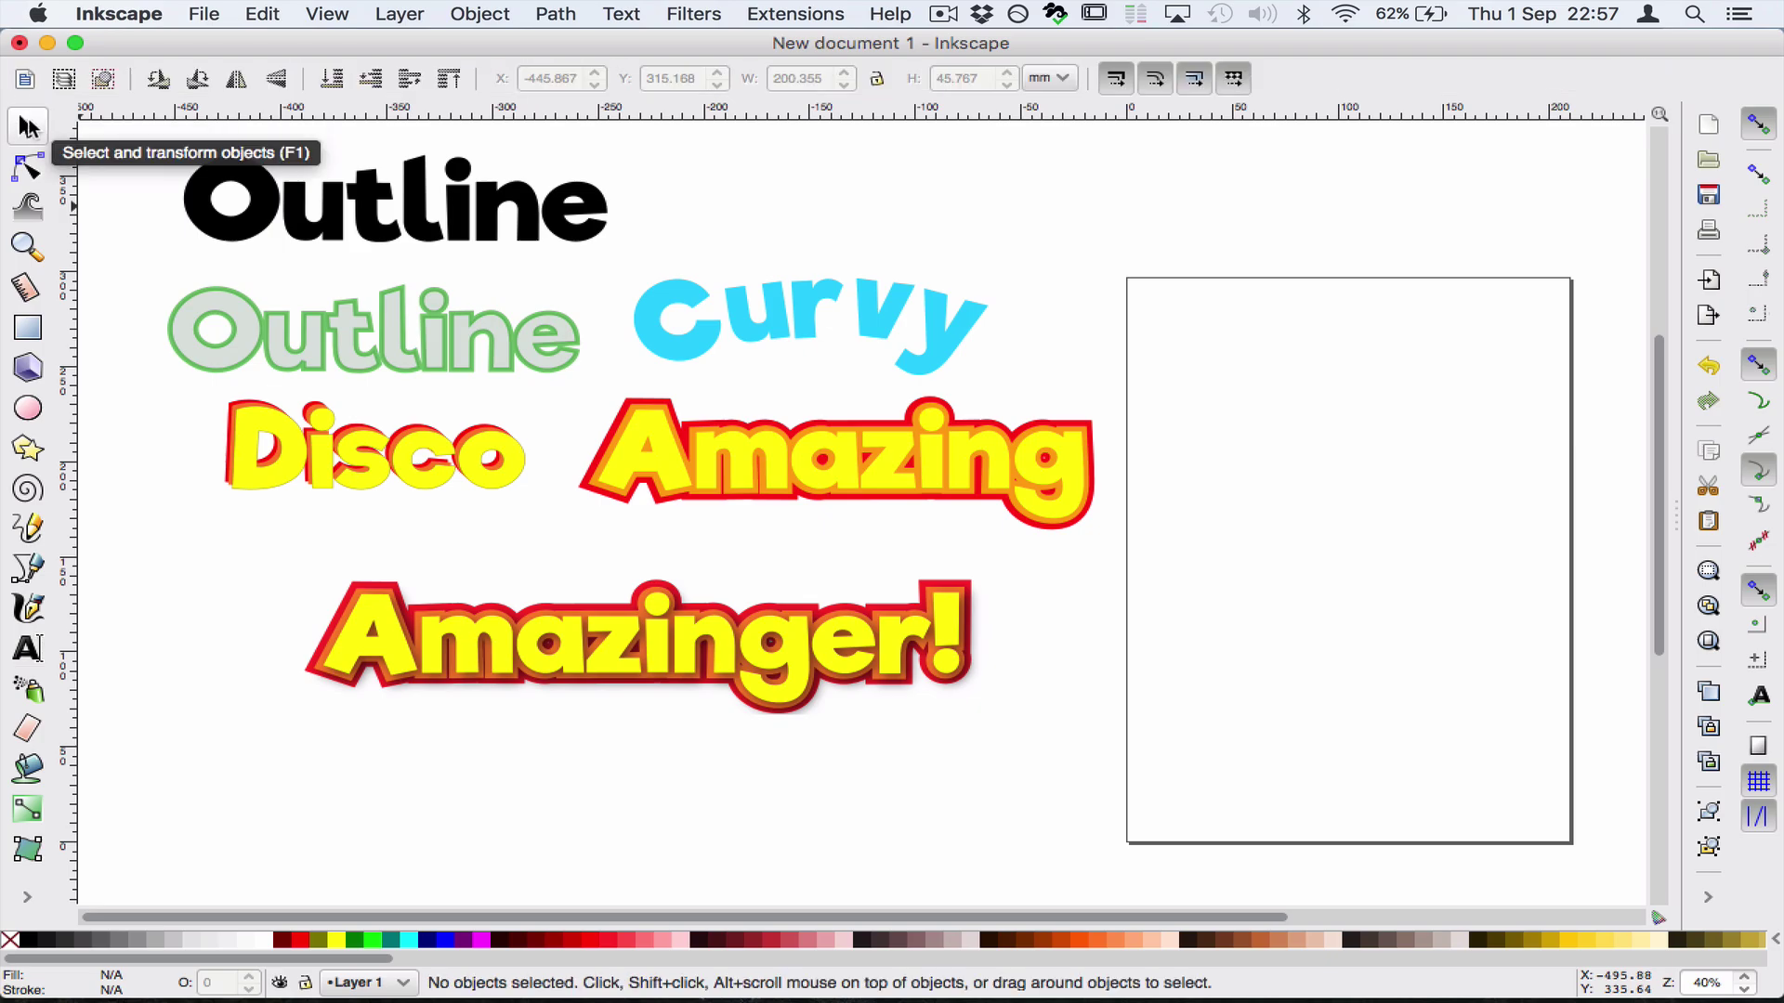
click(297, 213)
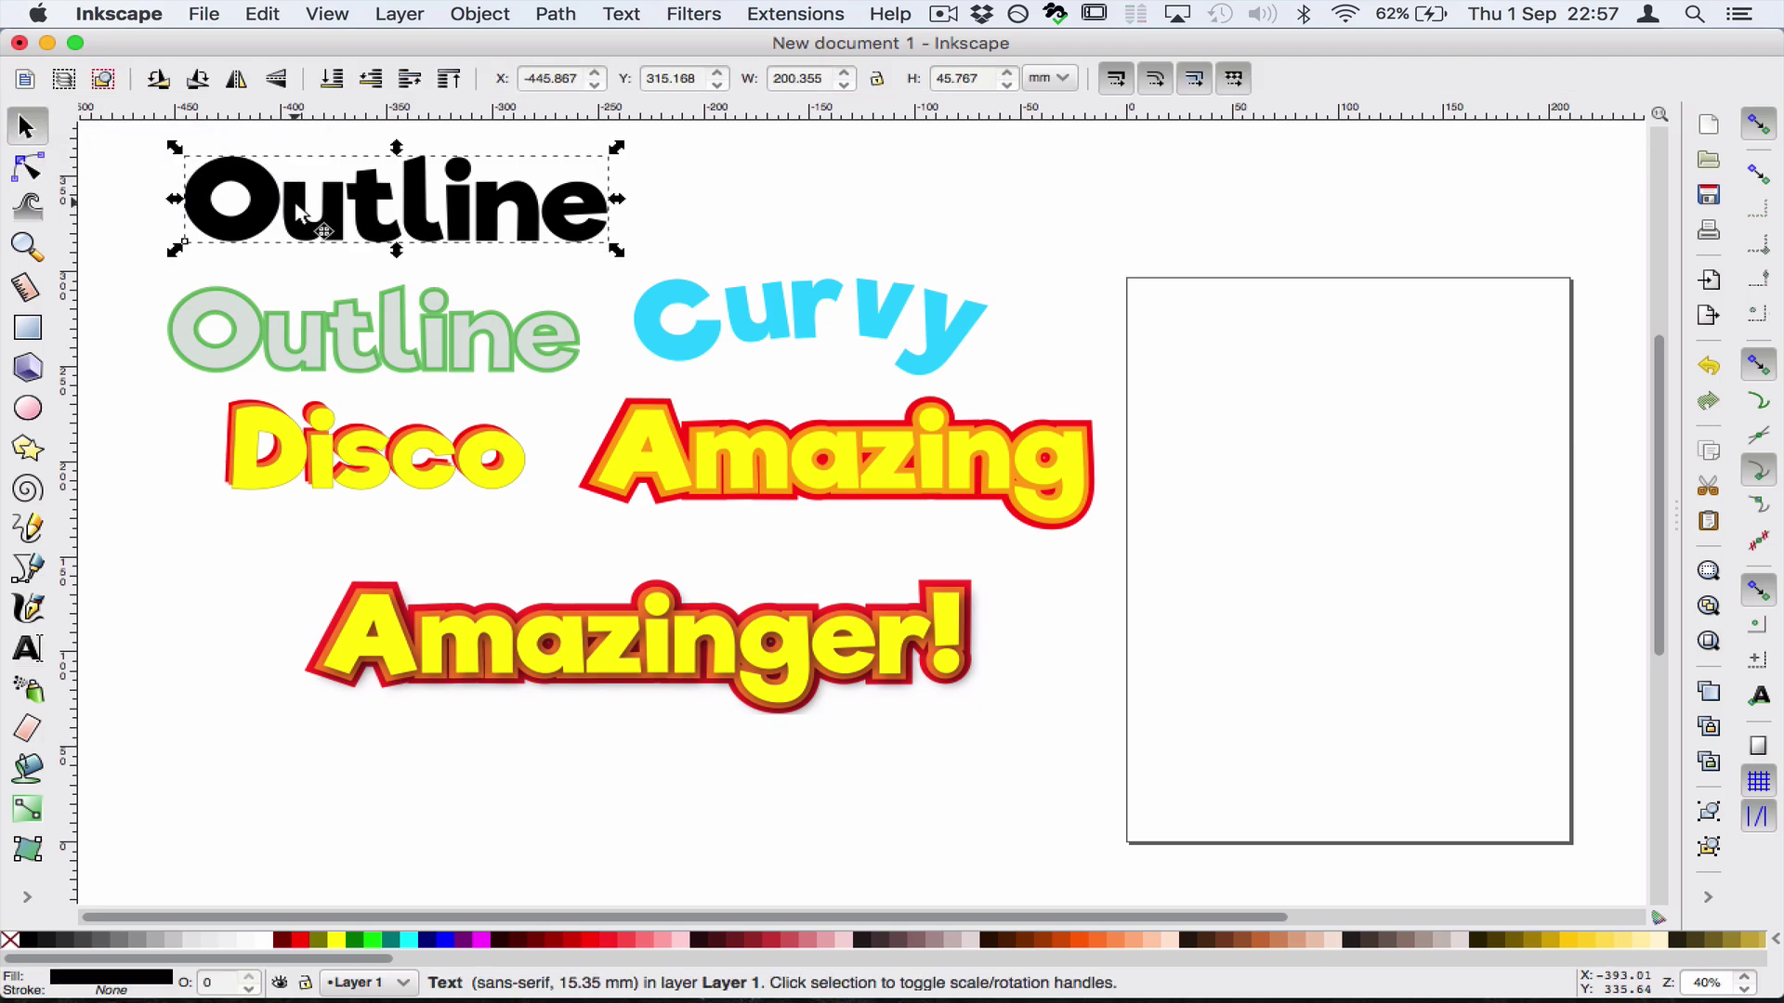
drag(364, 960, 817, 980)
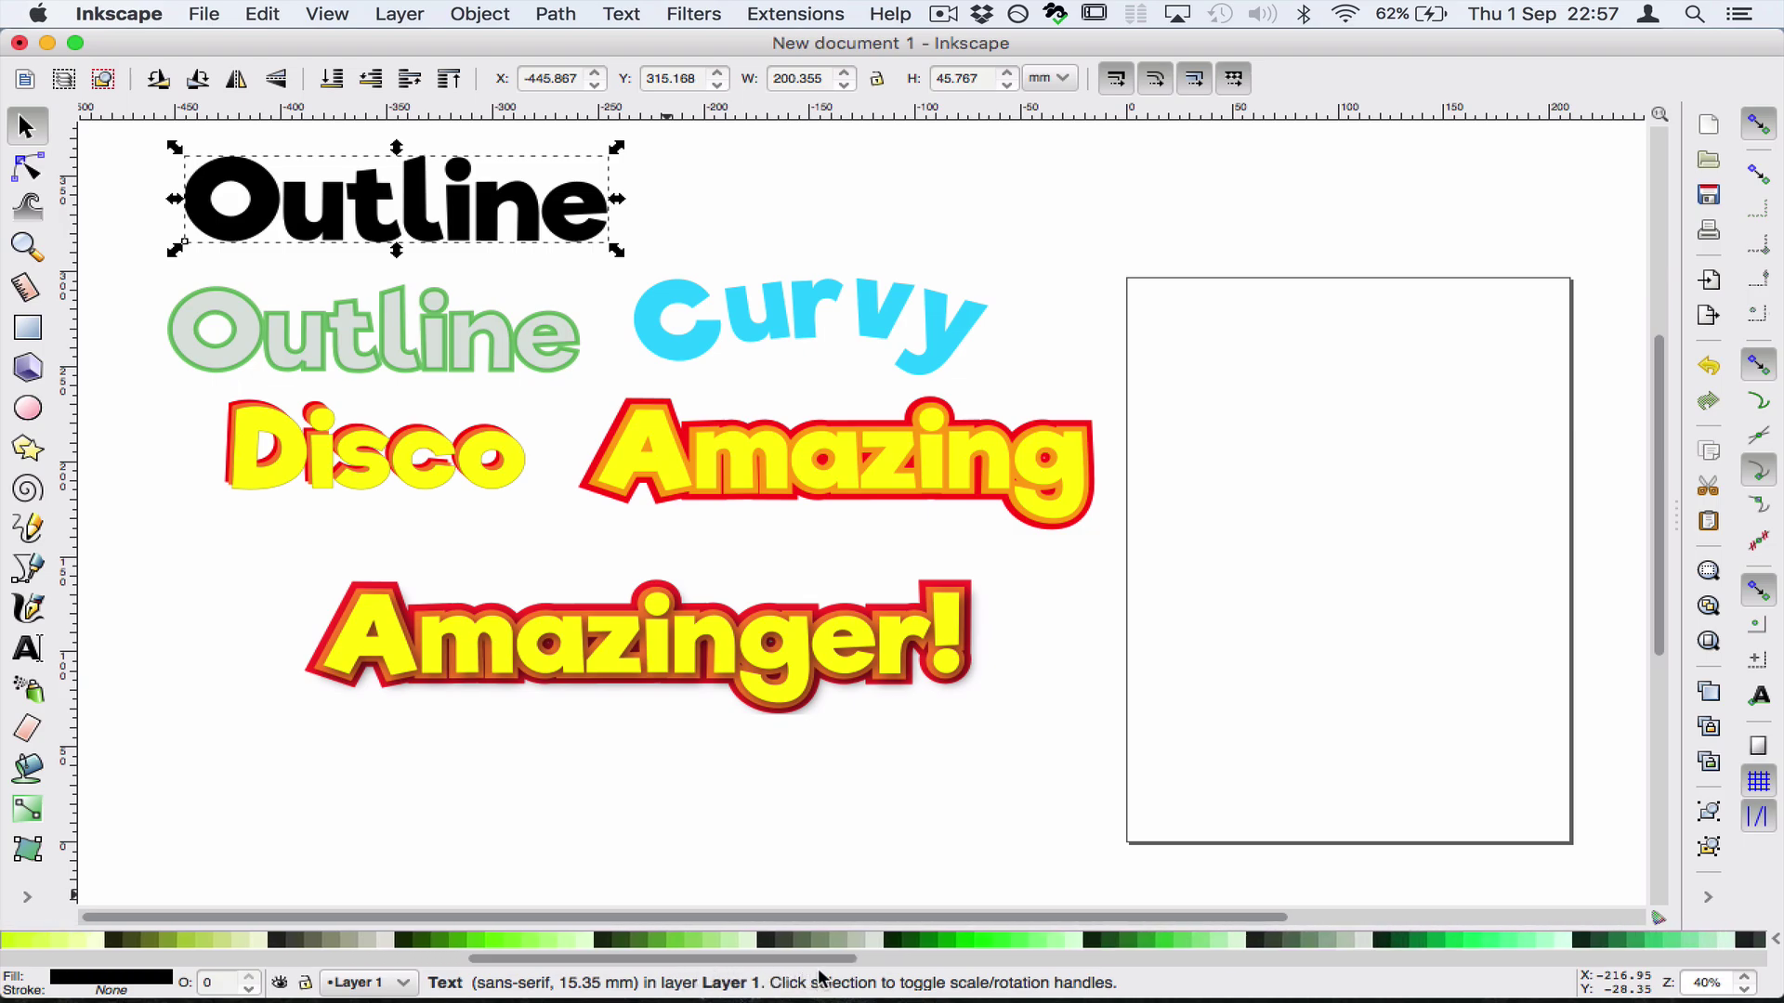
click(878, 940)
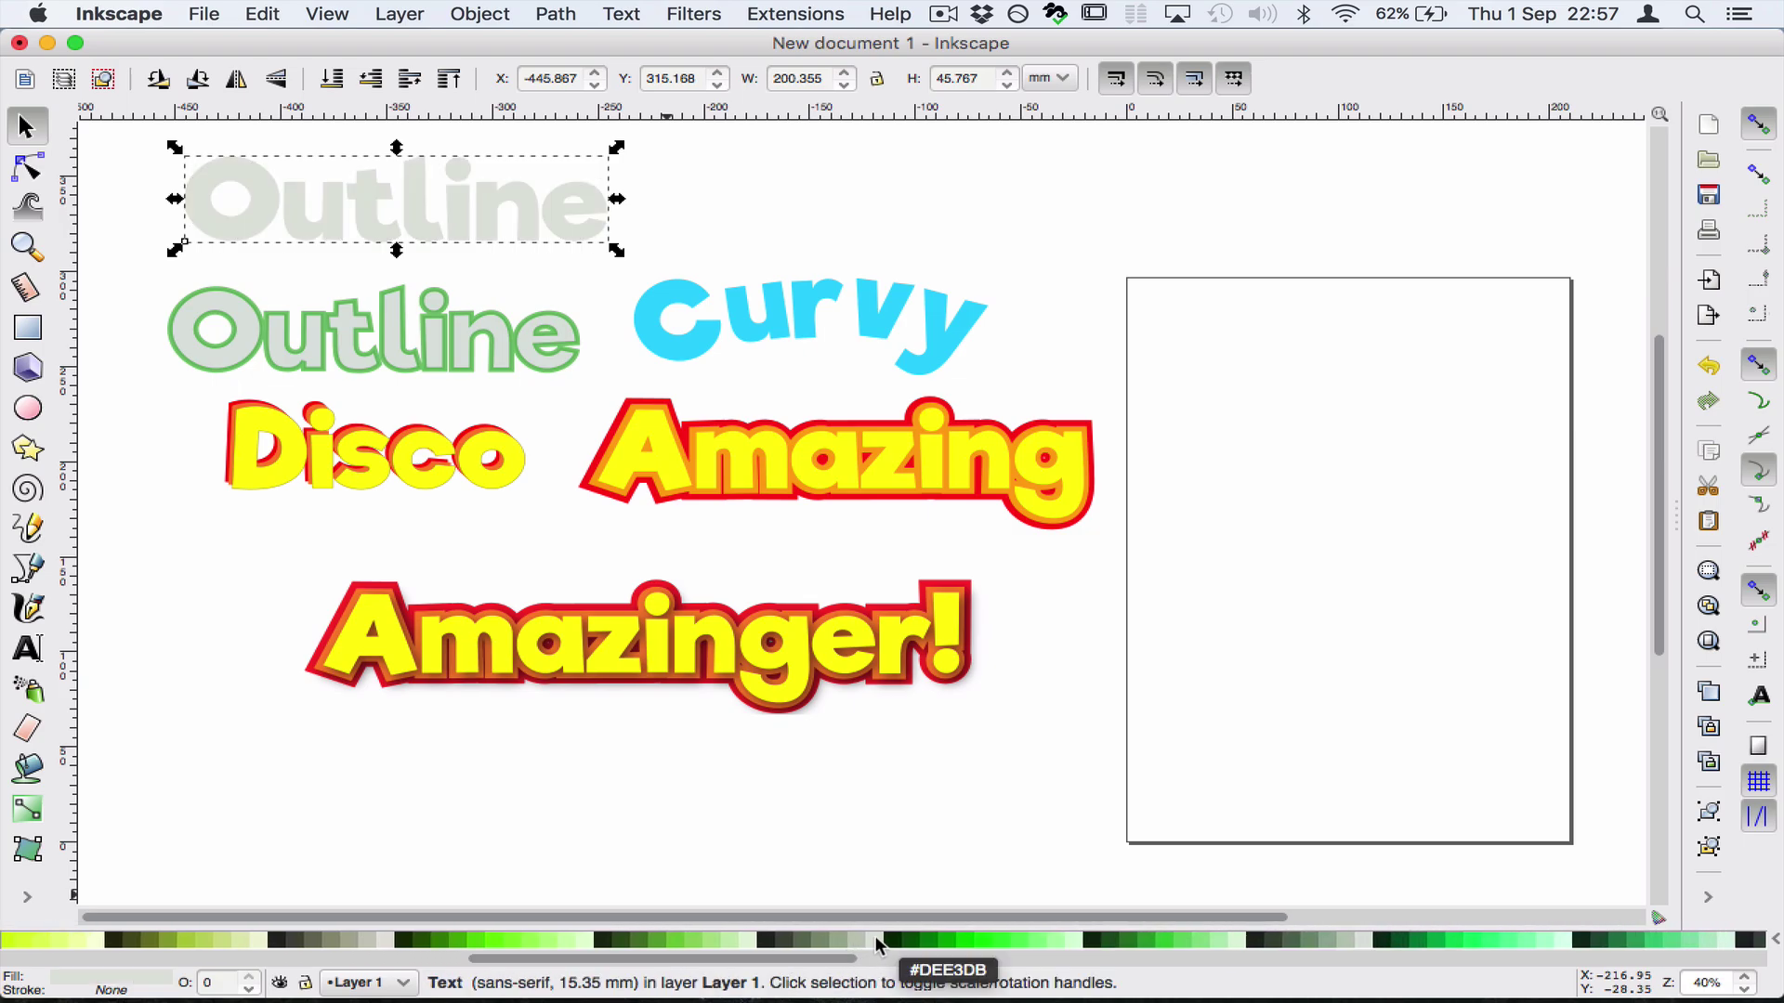
click(746, 940)
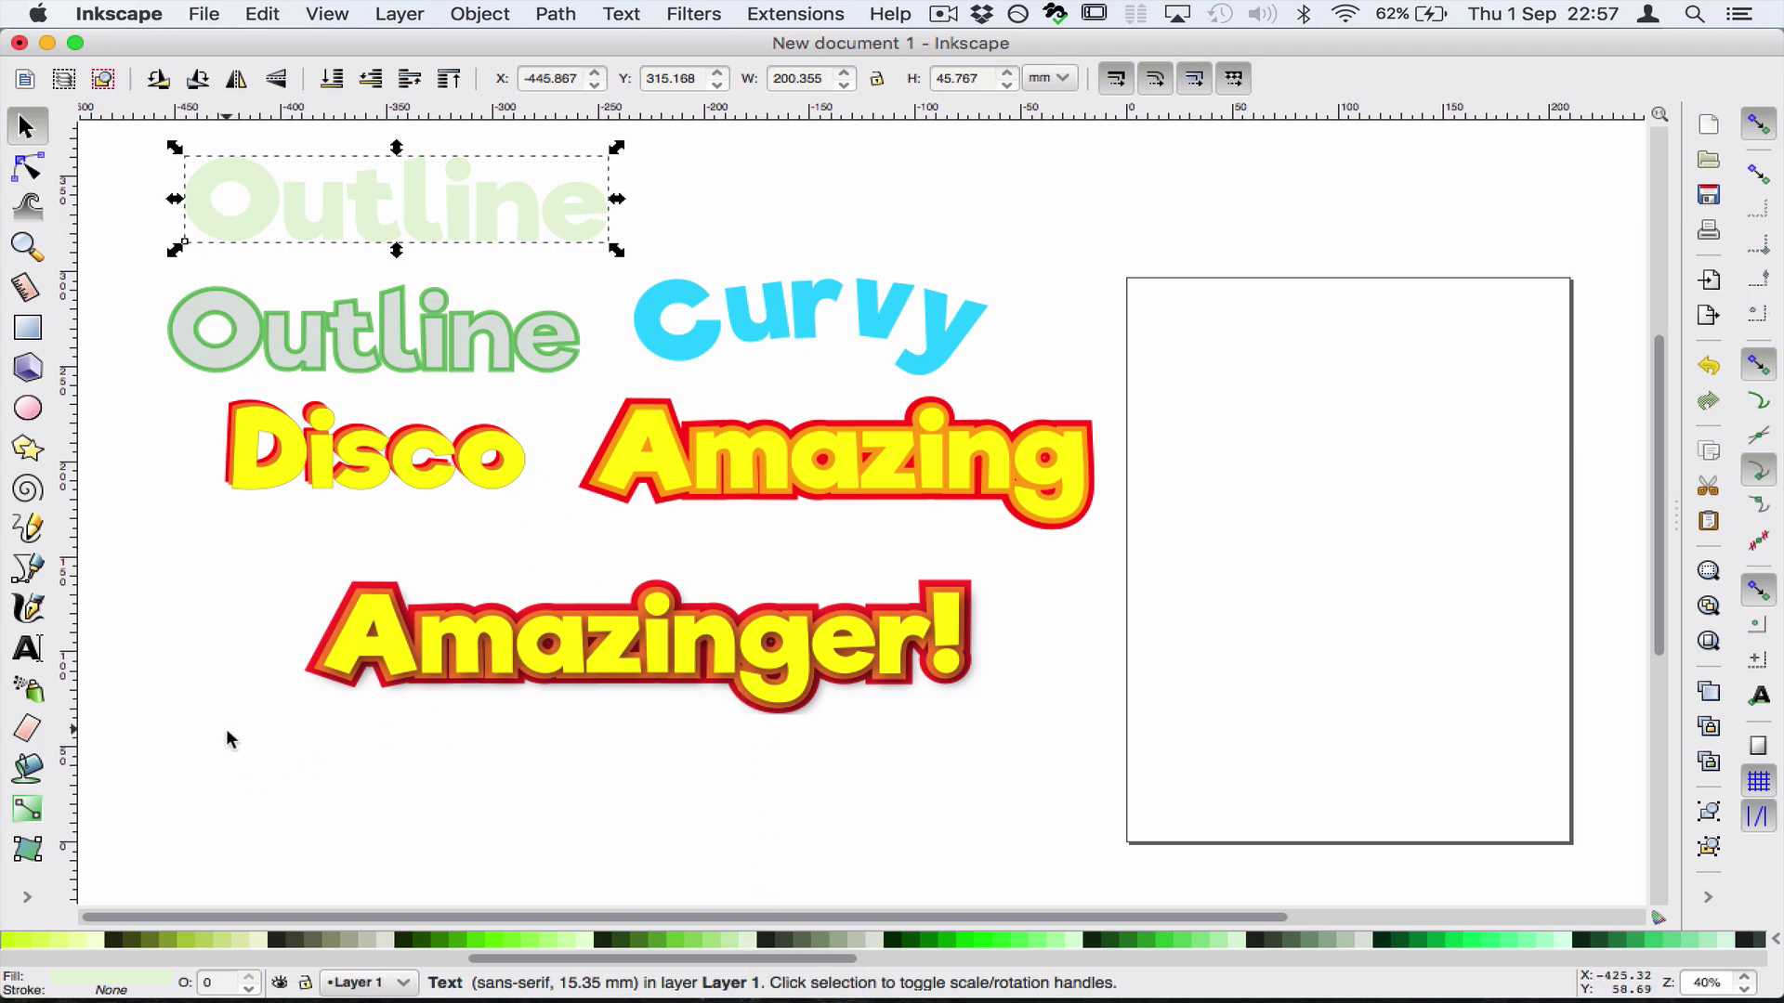
Give the pale green "Outline" text a flat, semi-transparent green stroke and raise the stroke colour's lightness
click(116, 980)
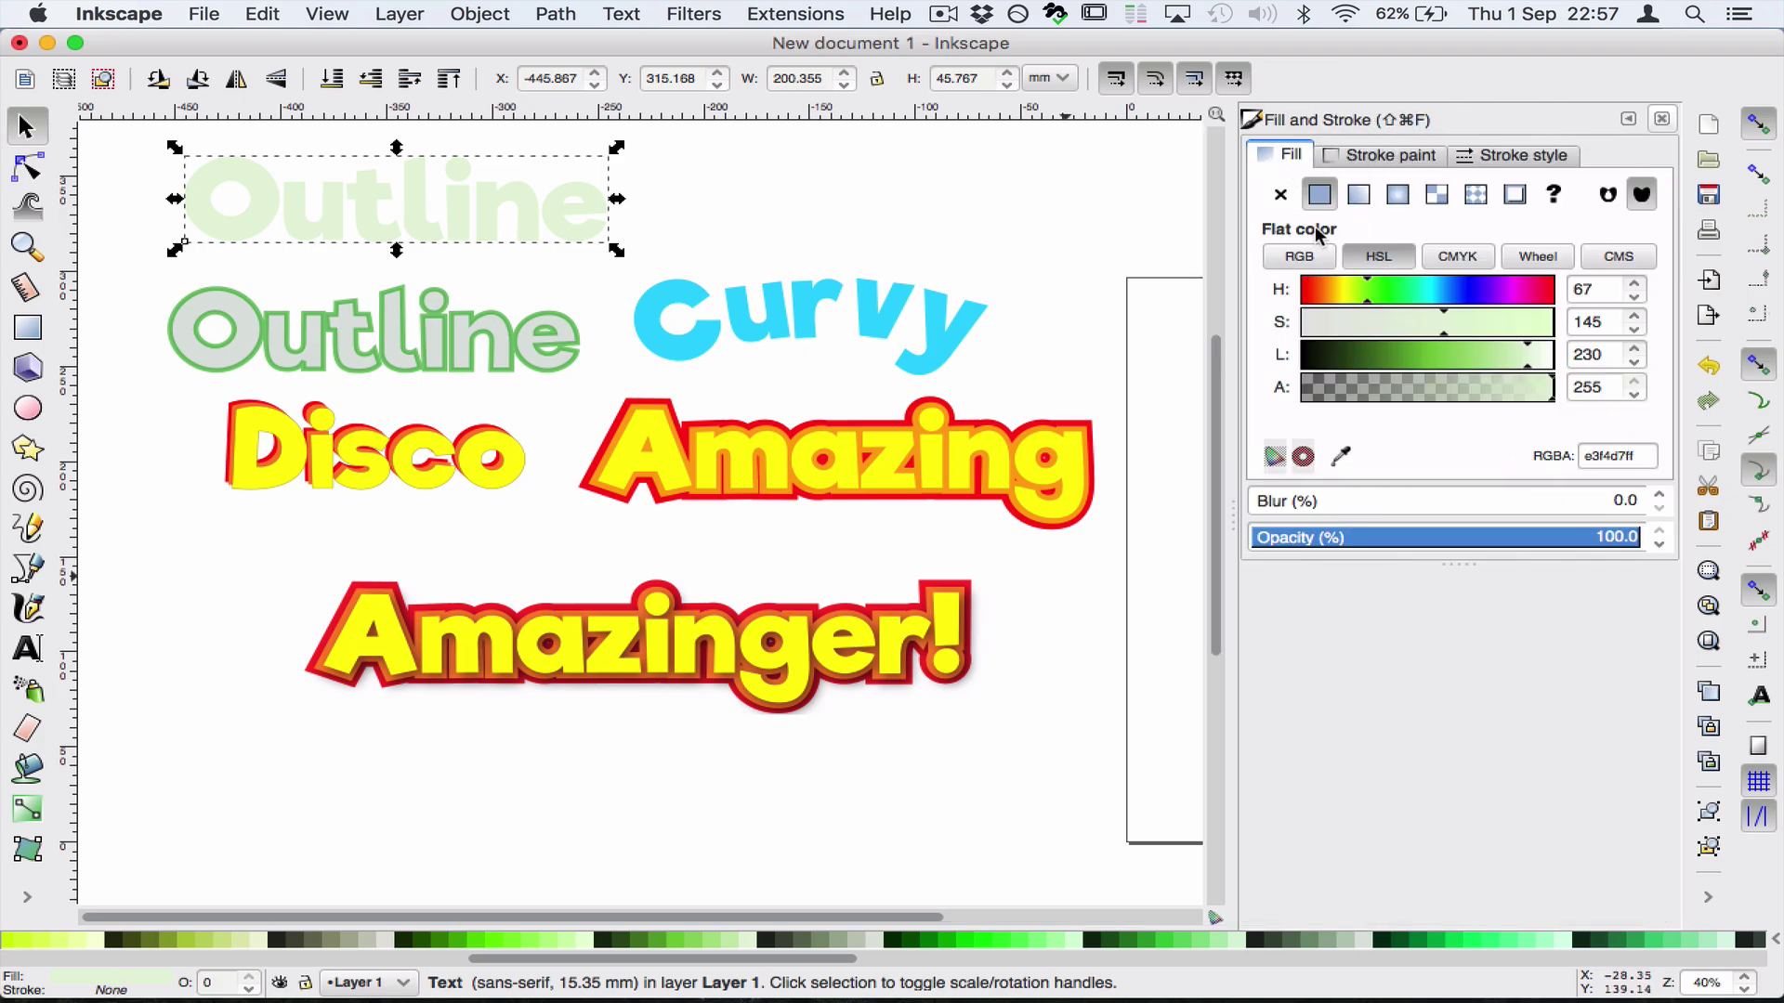
click(1341, 166)
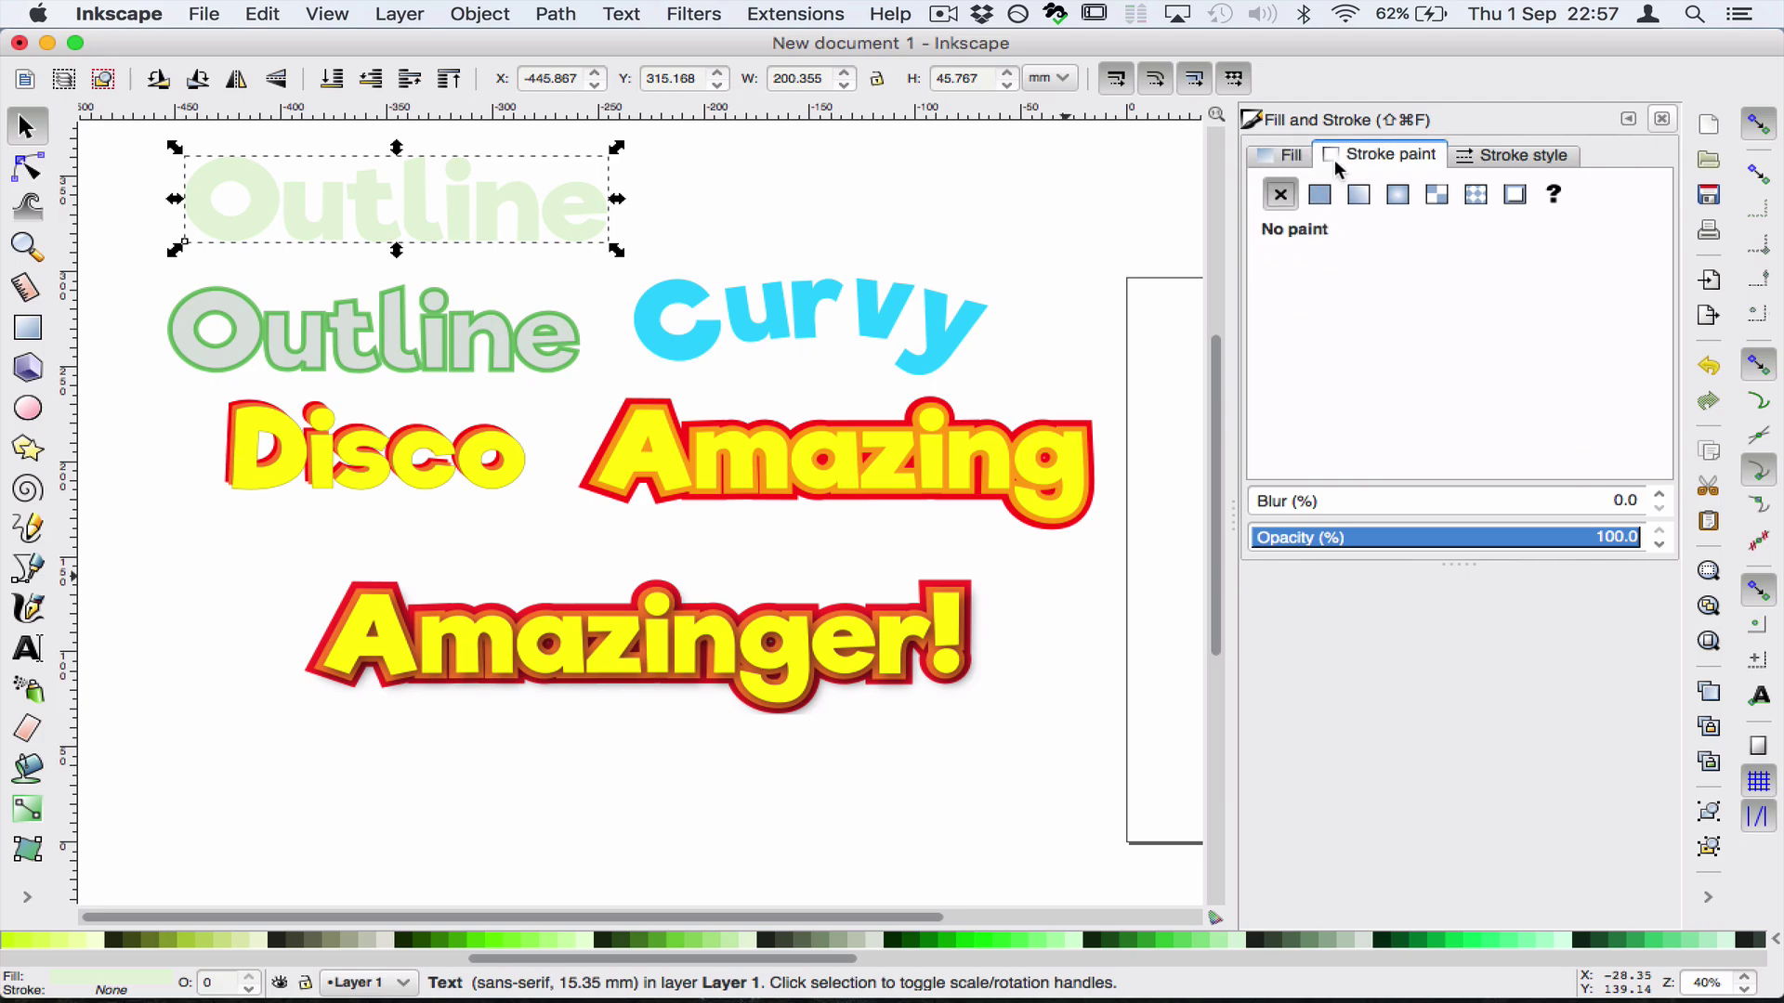
click(1320, 195)
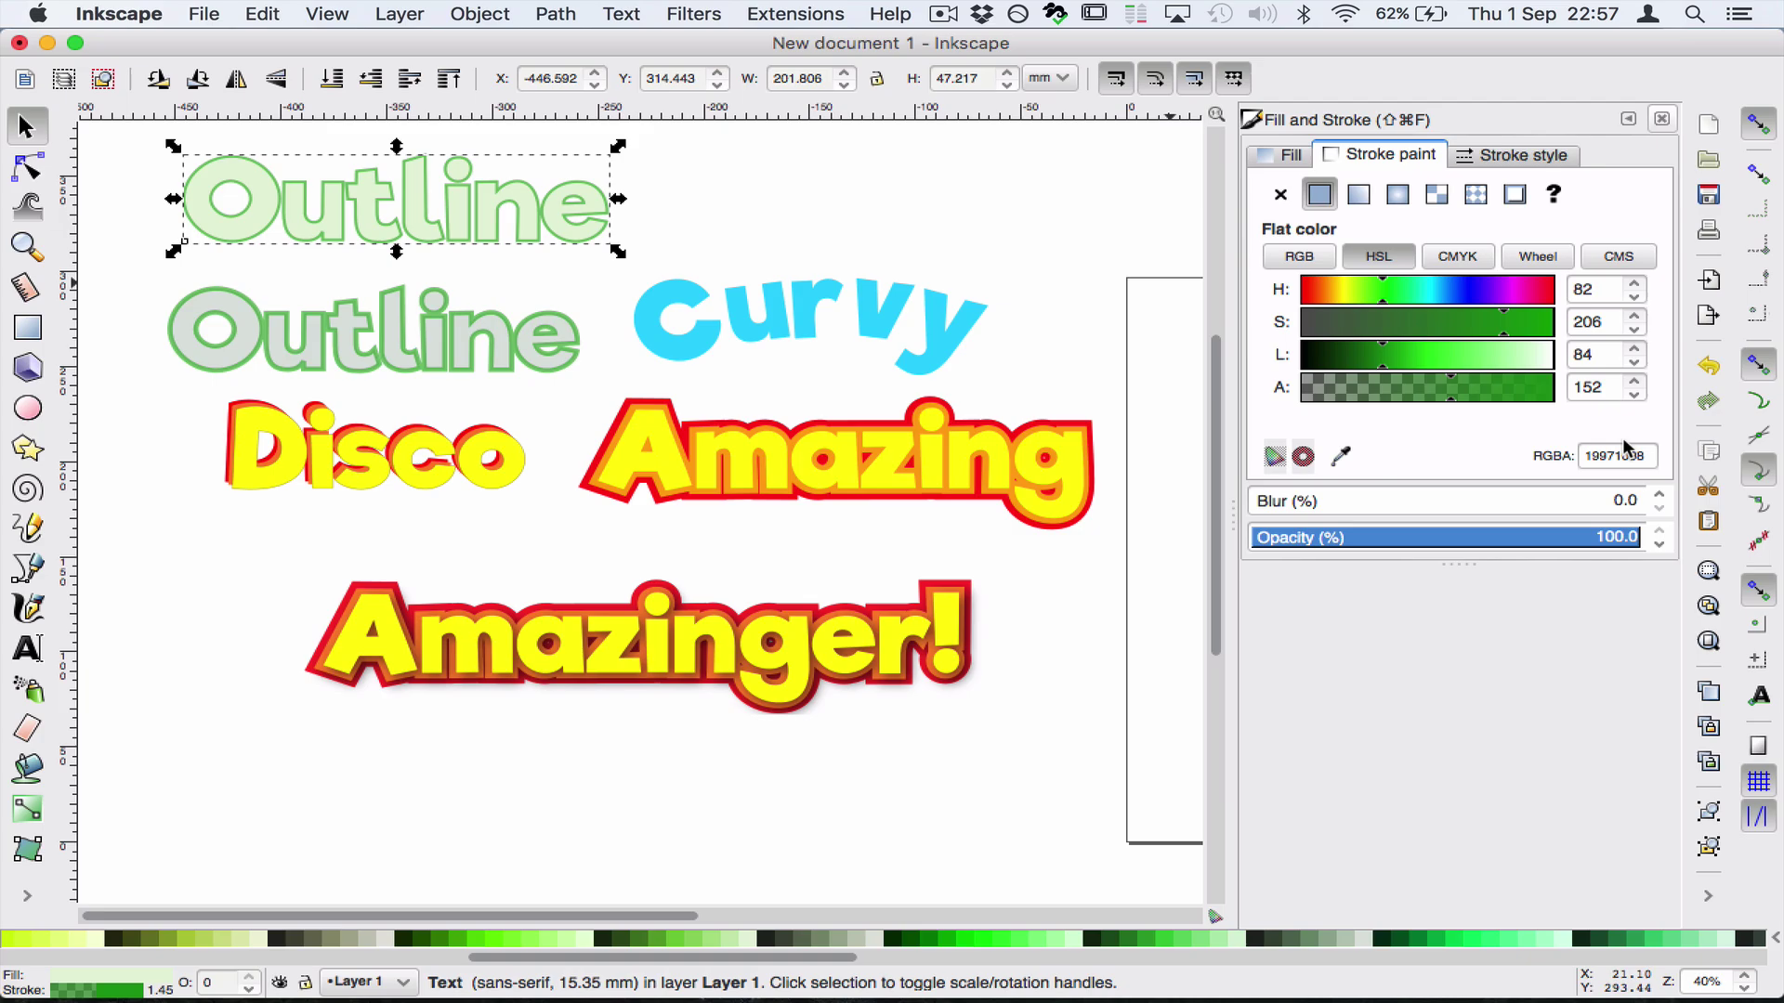
drag(1382, 358, 1408, 360)
Set the pale green text's stroke width to 2.250 mm and move the text down to just above the Outline sample
click(1510, 165)
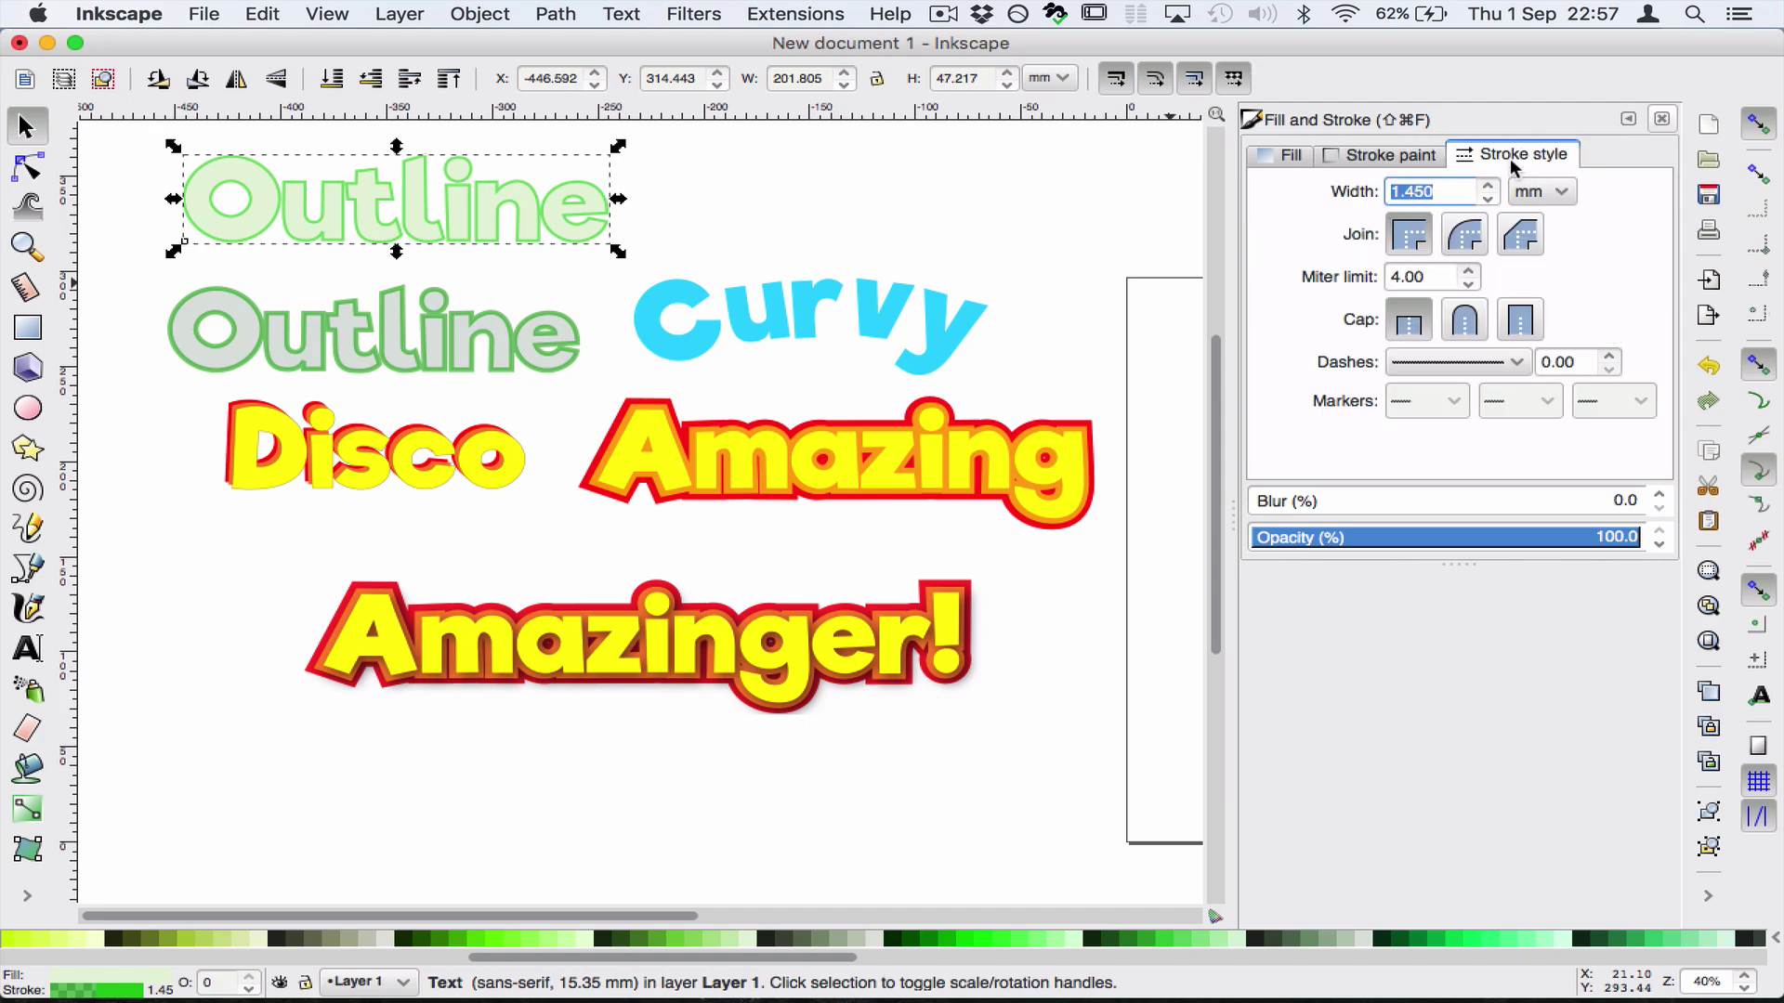
scroll(1491, 190, up, 20)
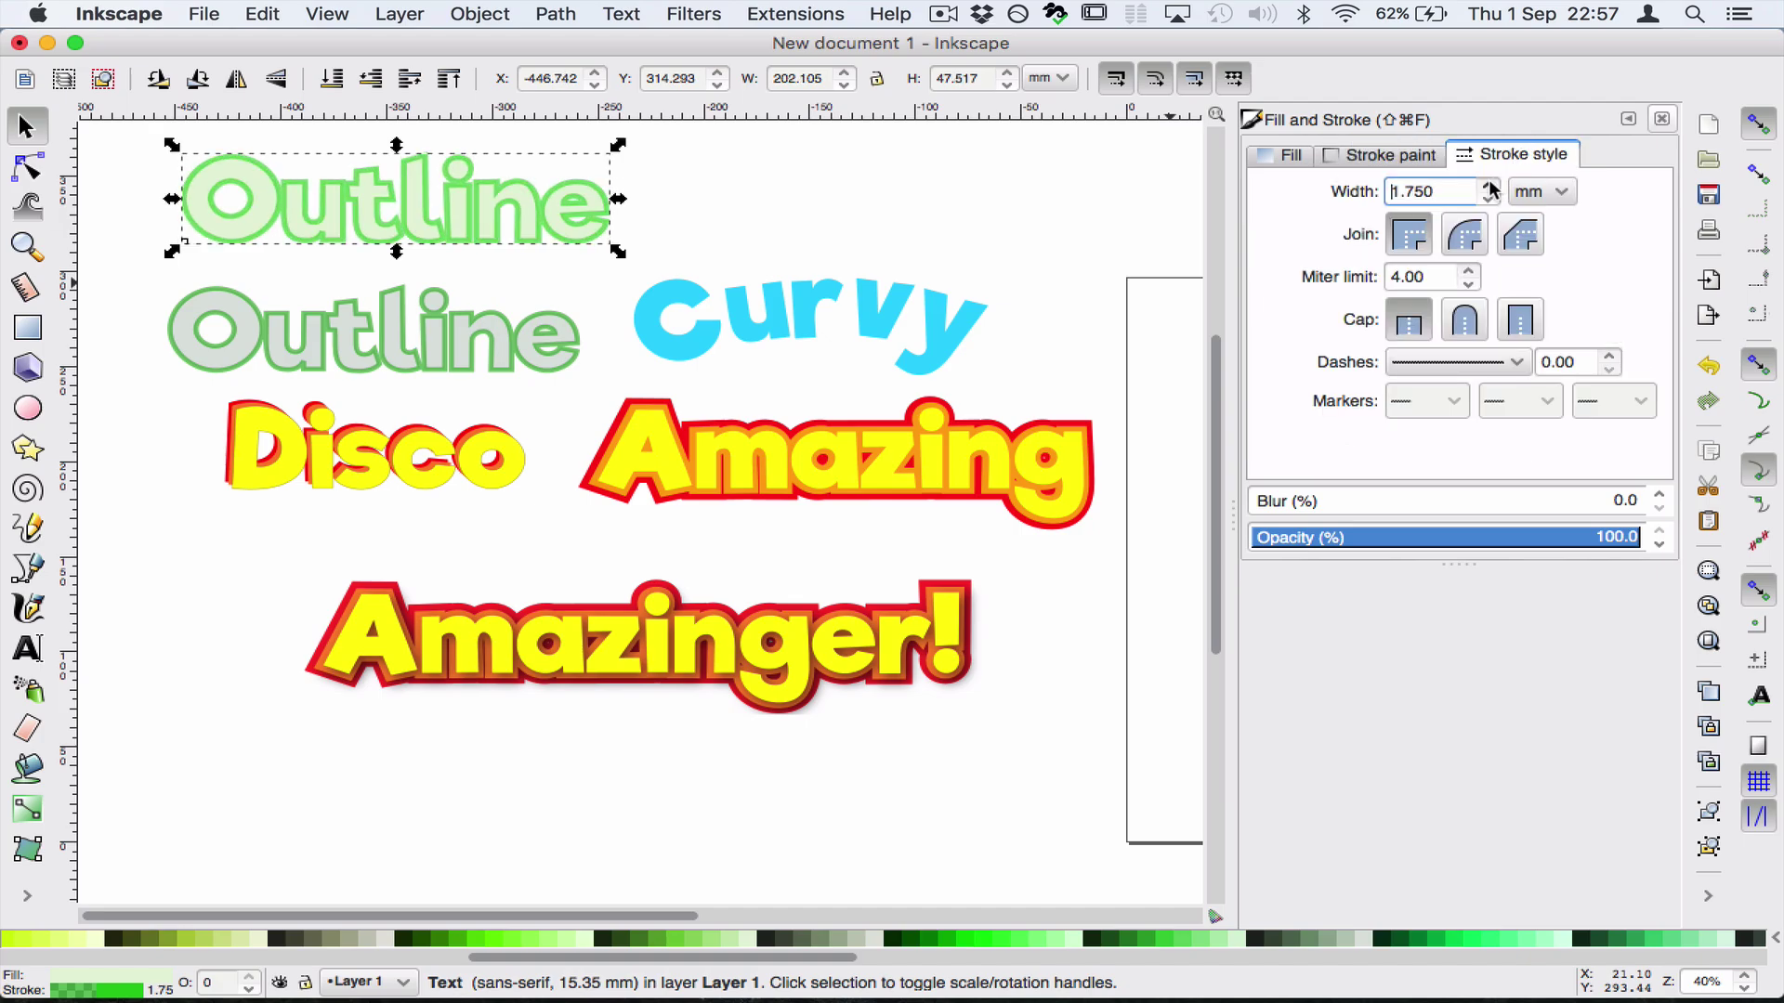
scroll(1491, 202, down, 7)
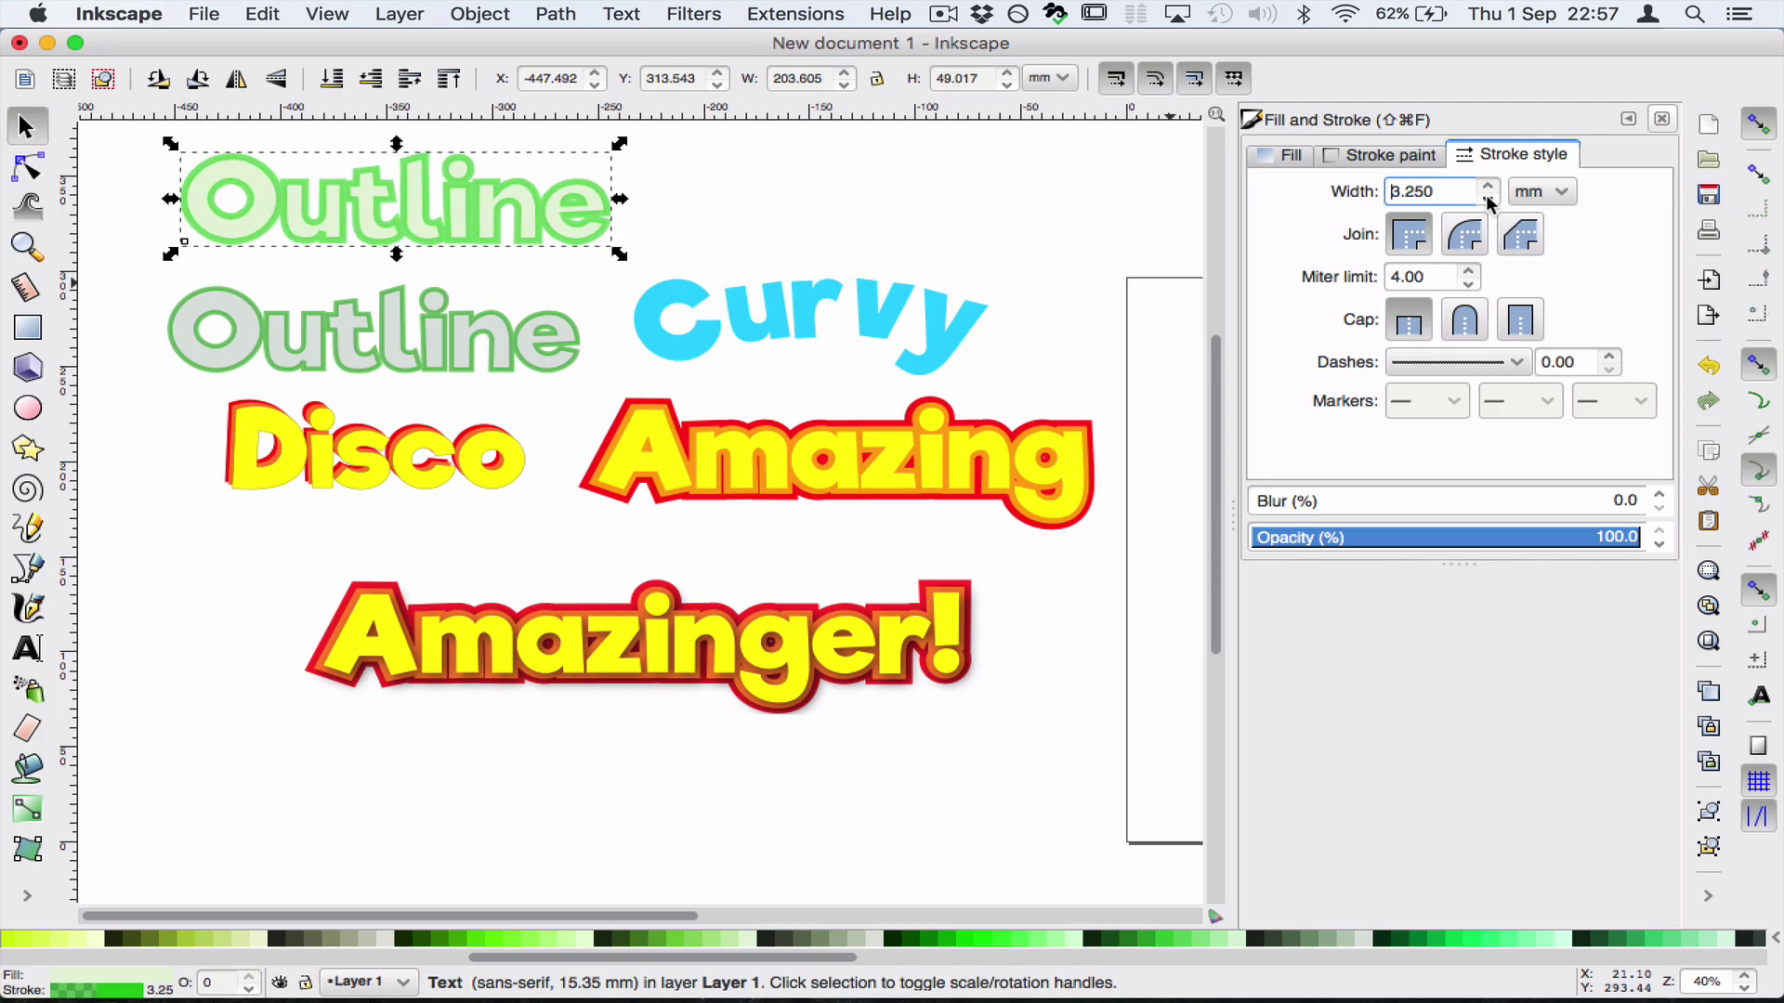
scroll(1489, 202, down, 7)
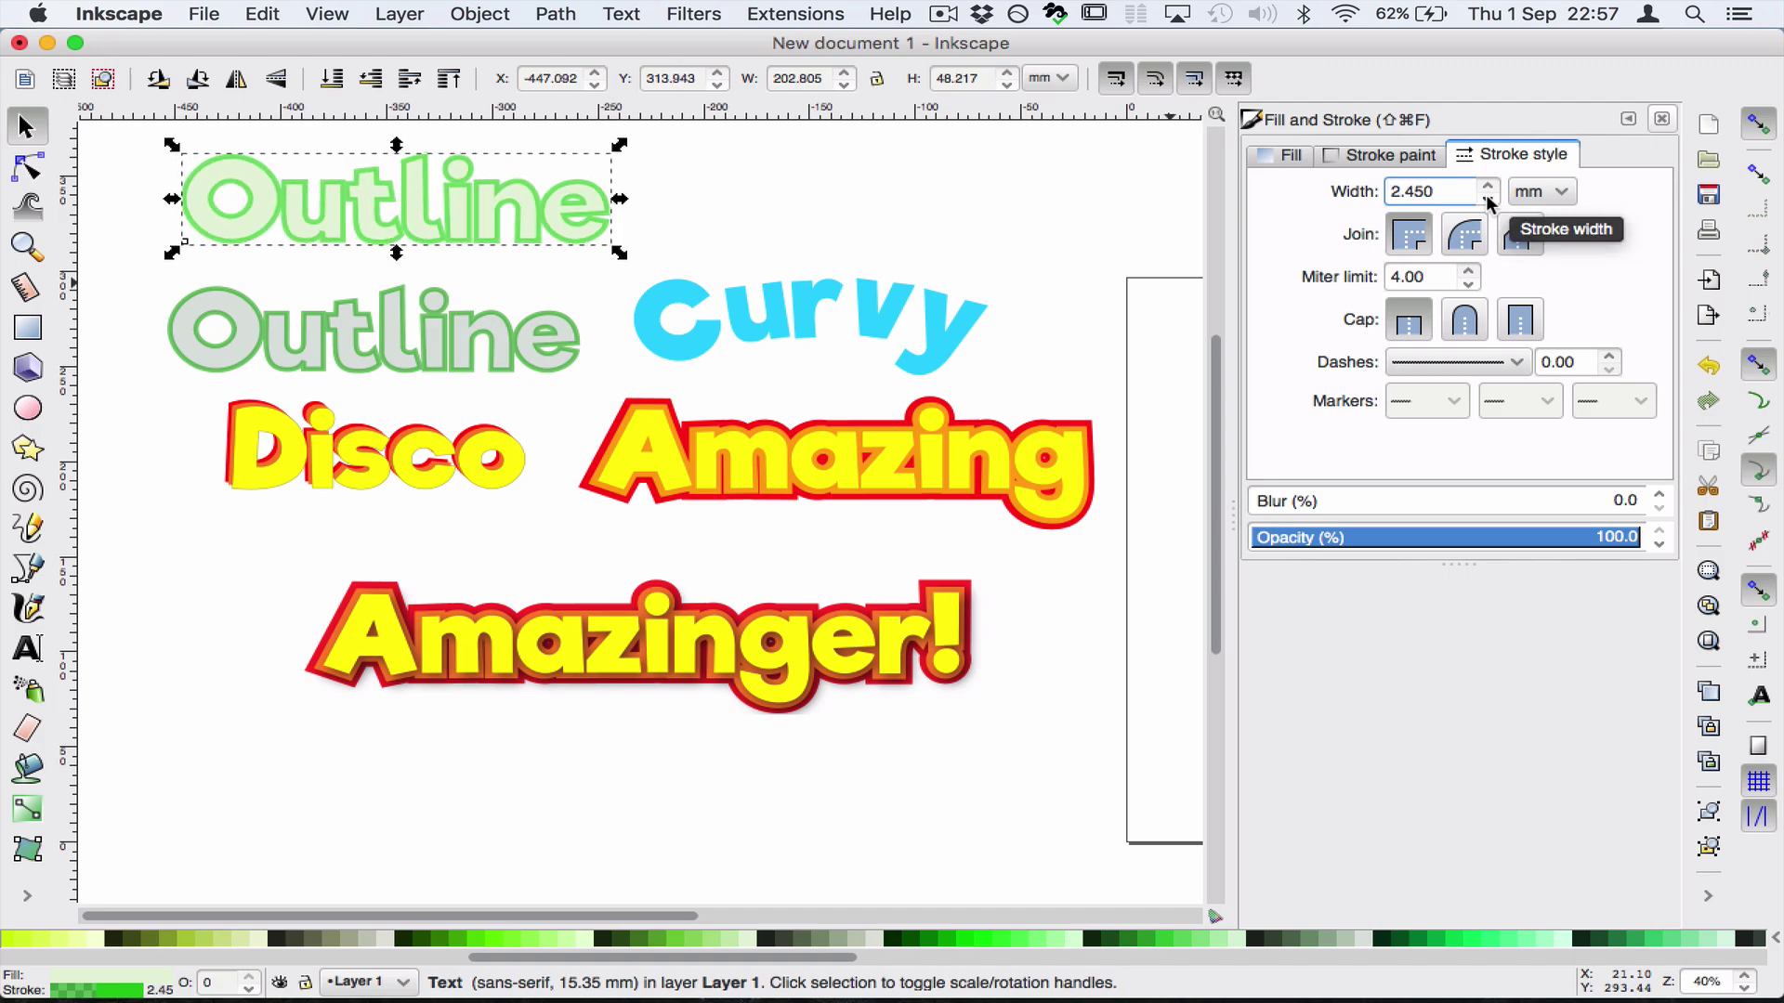
scroll(1491, 204, down, 1)
scroll(1489, 202, down, 1)
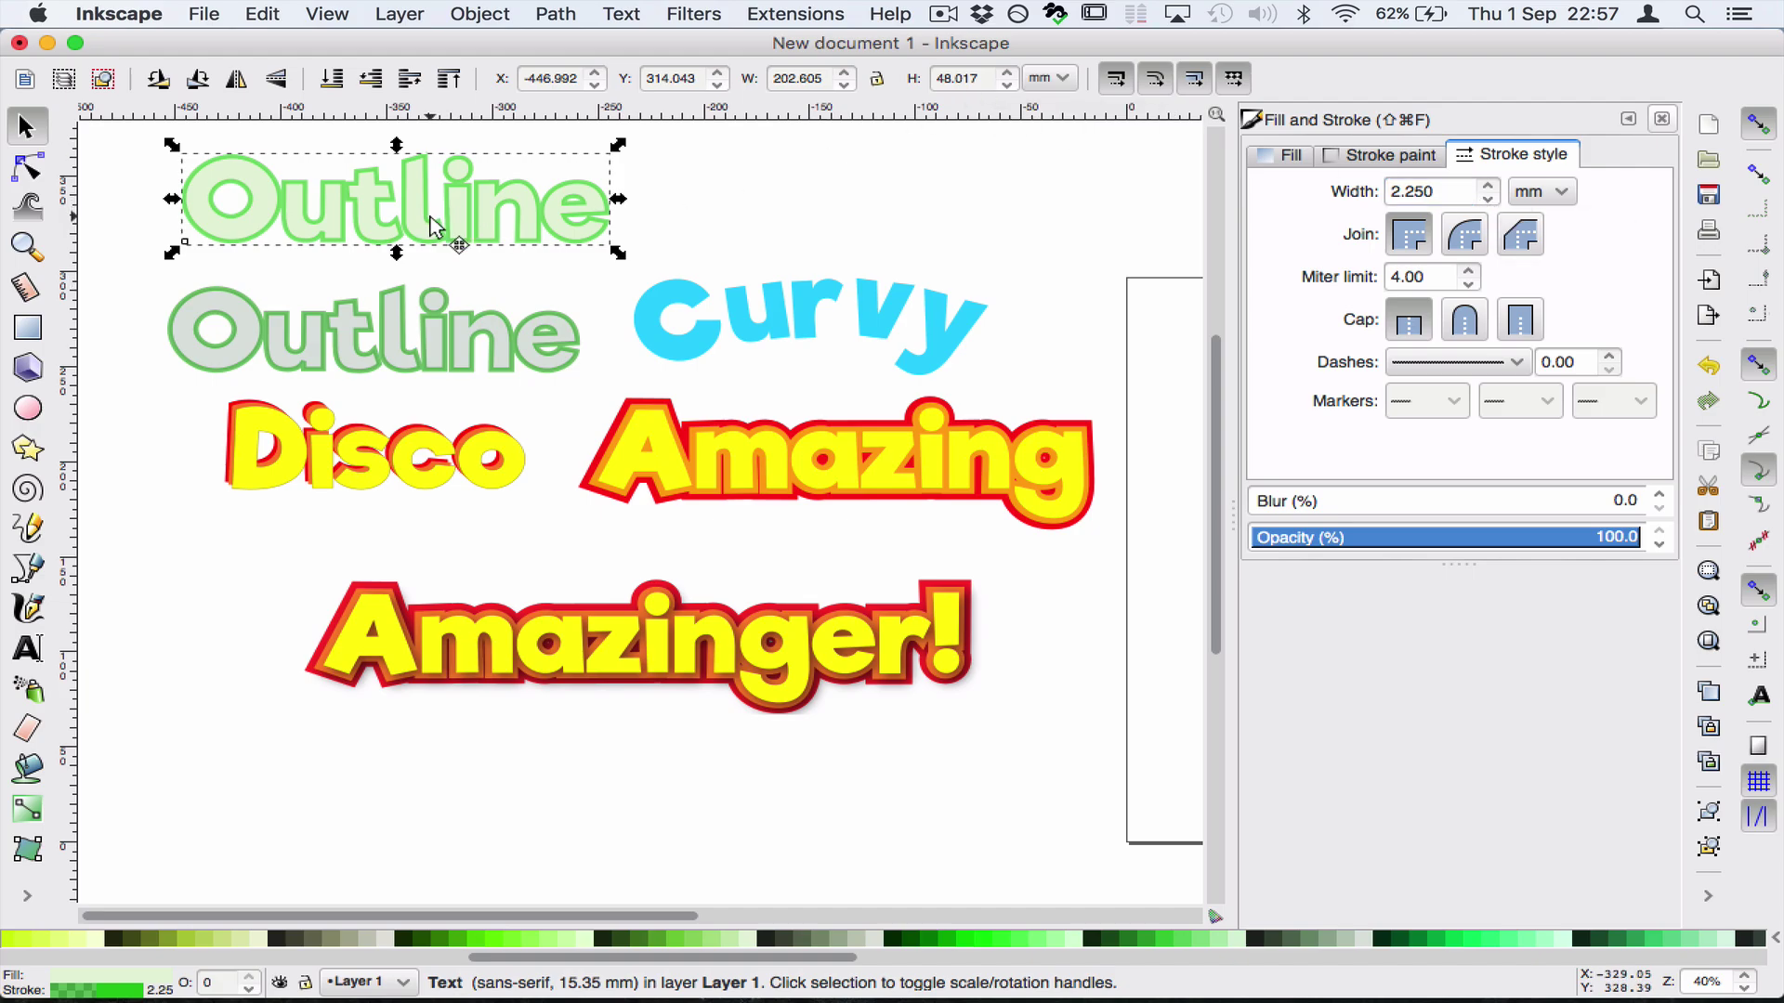
drag(426, 231, 414, 255)
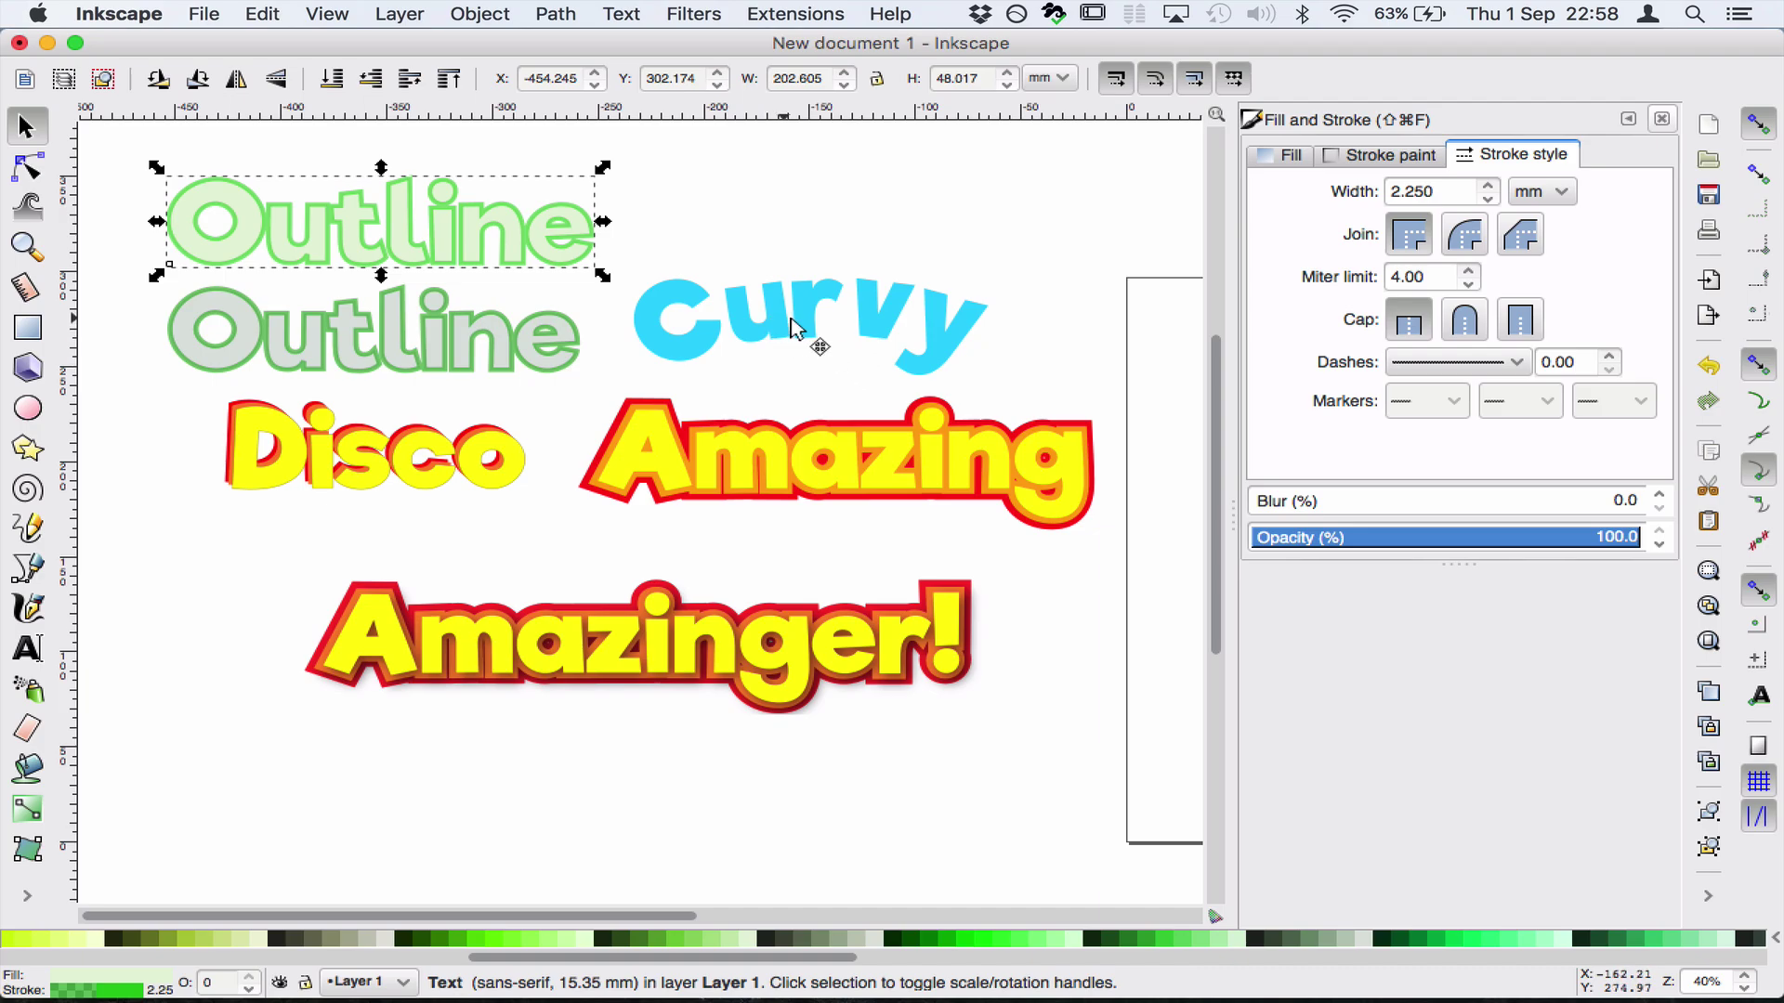
Move the blue Curvy sample aside to the right and add new text "Curvy" above its old place, scaled to about 142 mm wide
drag(798, 330, 1044, 364)
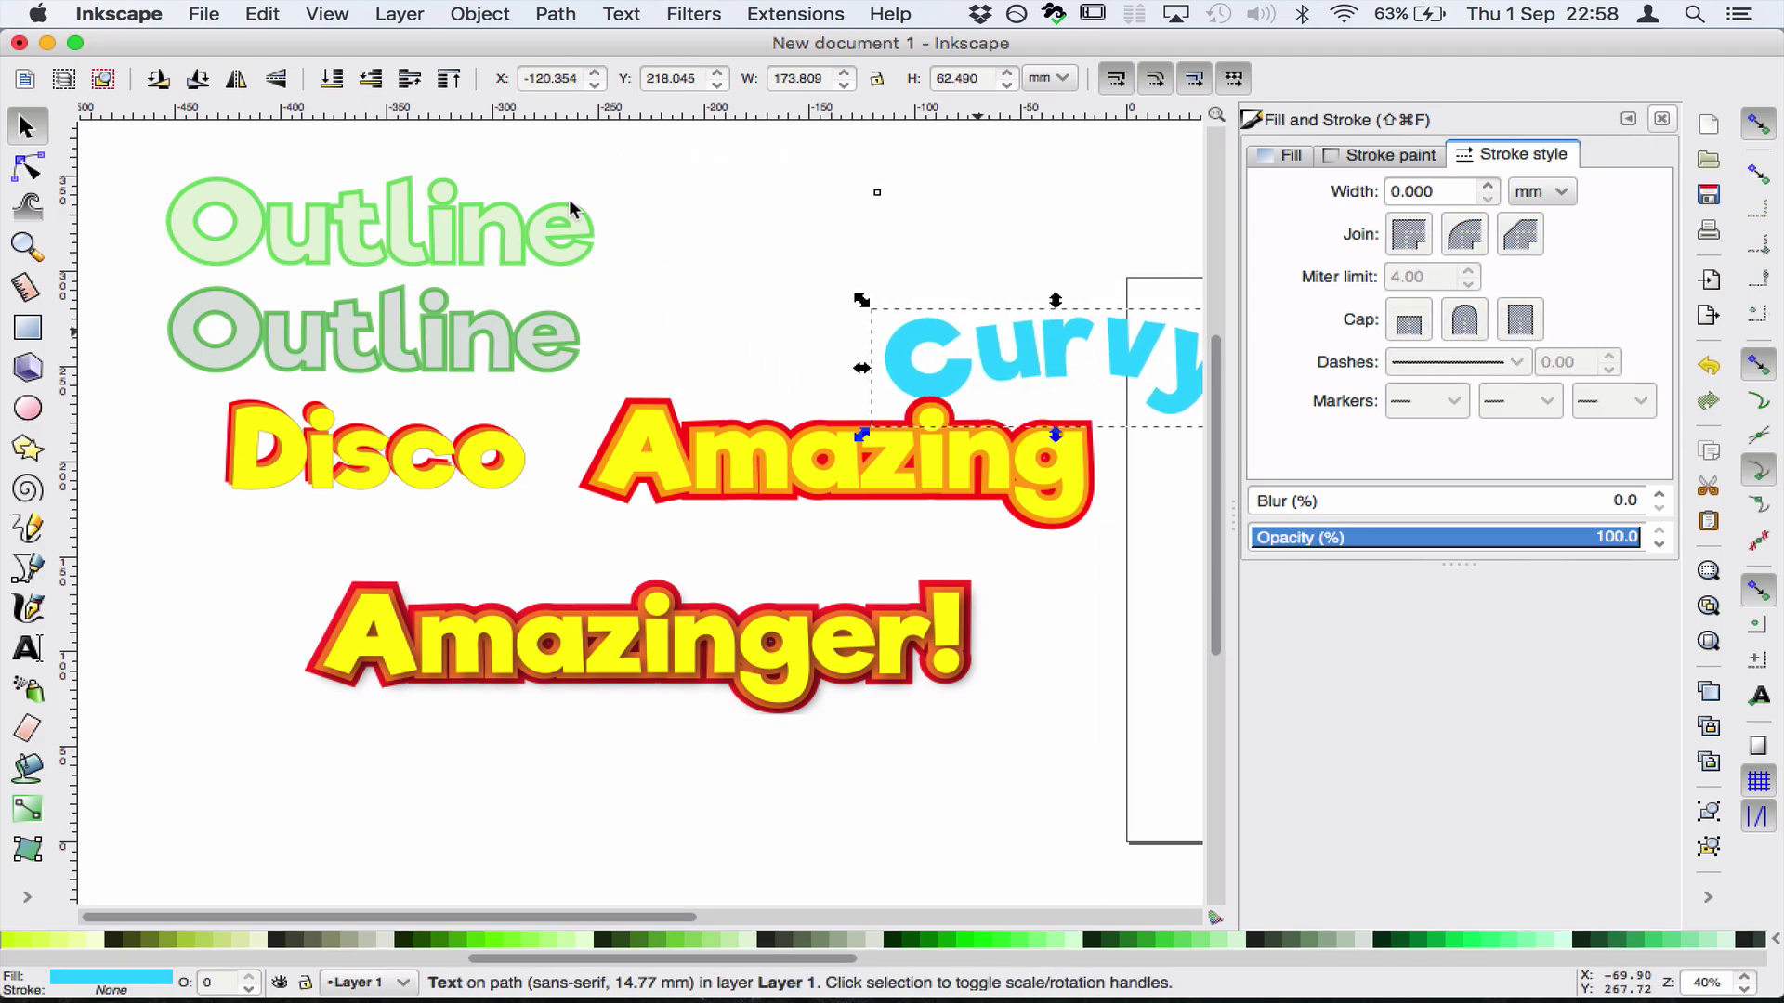
click(28, 648)
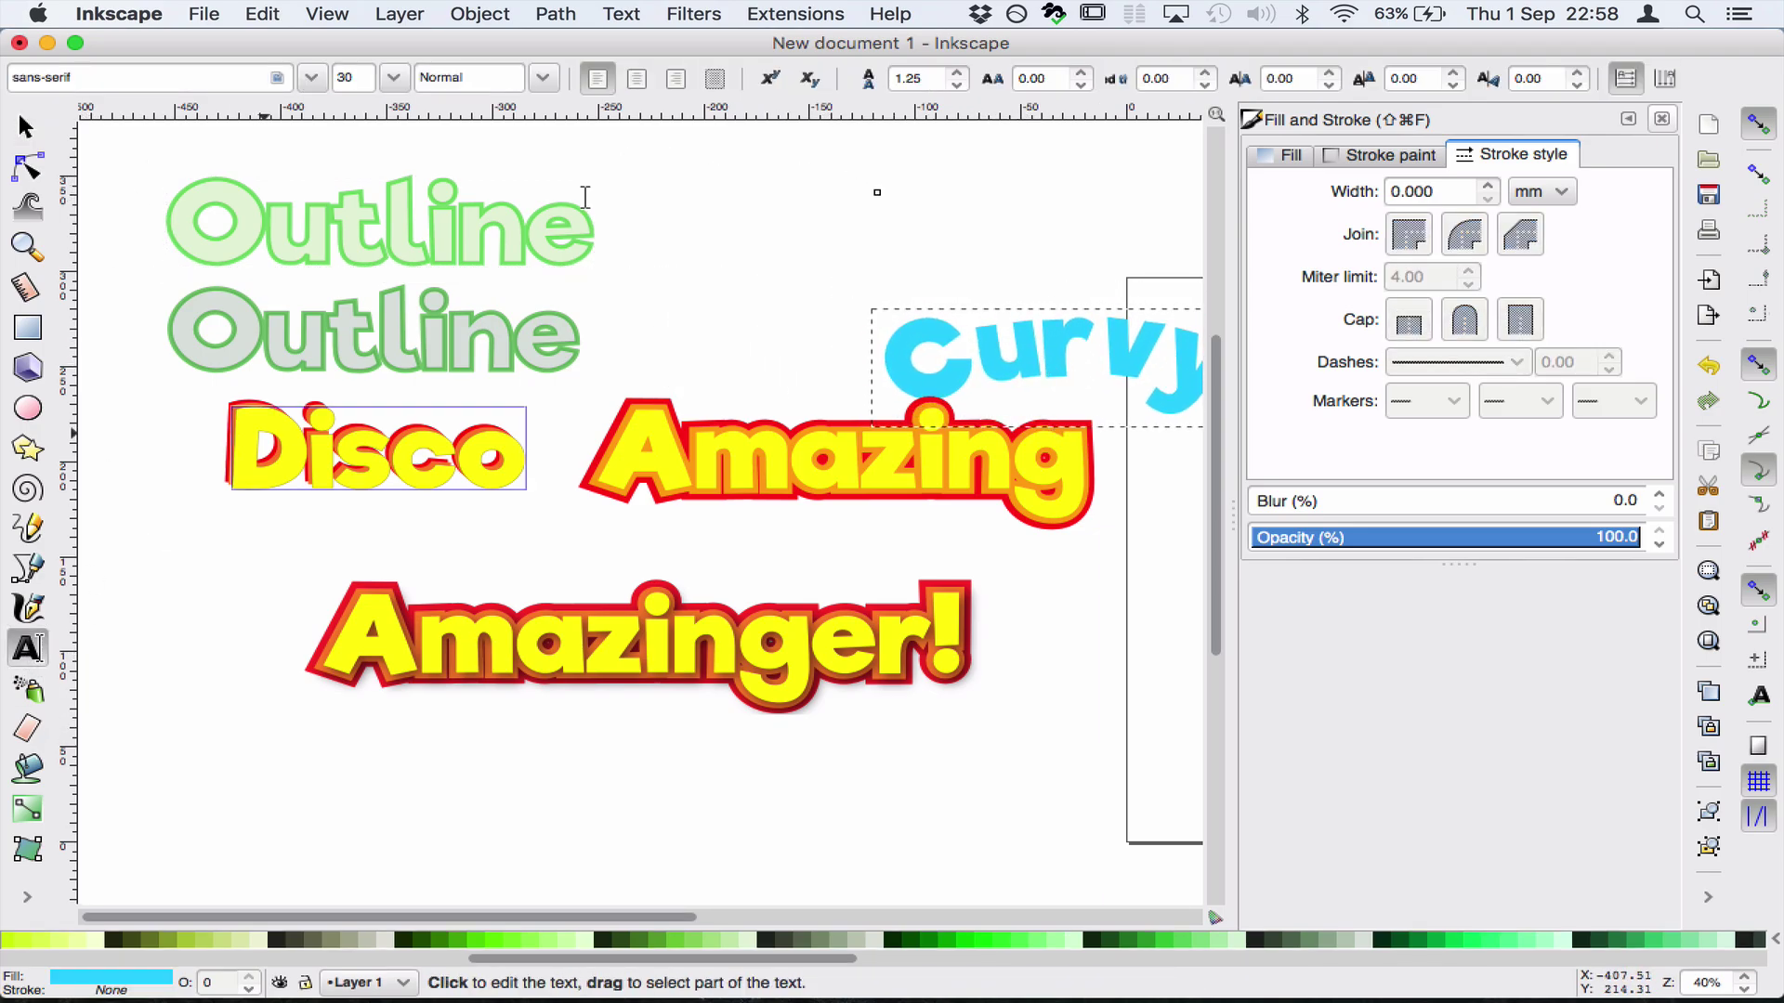
click(687, 202)
text(Curvy)
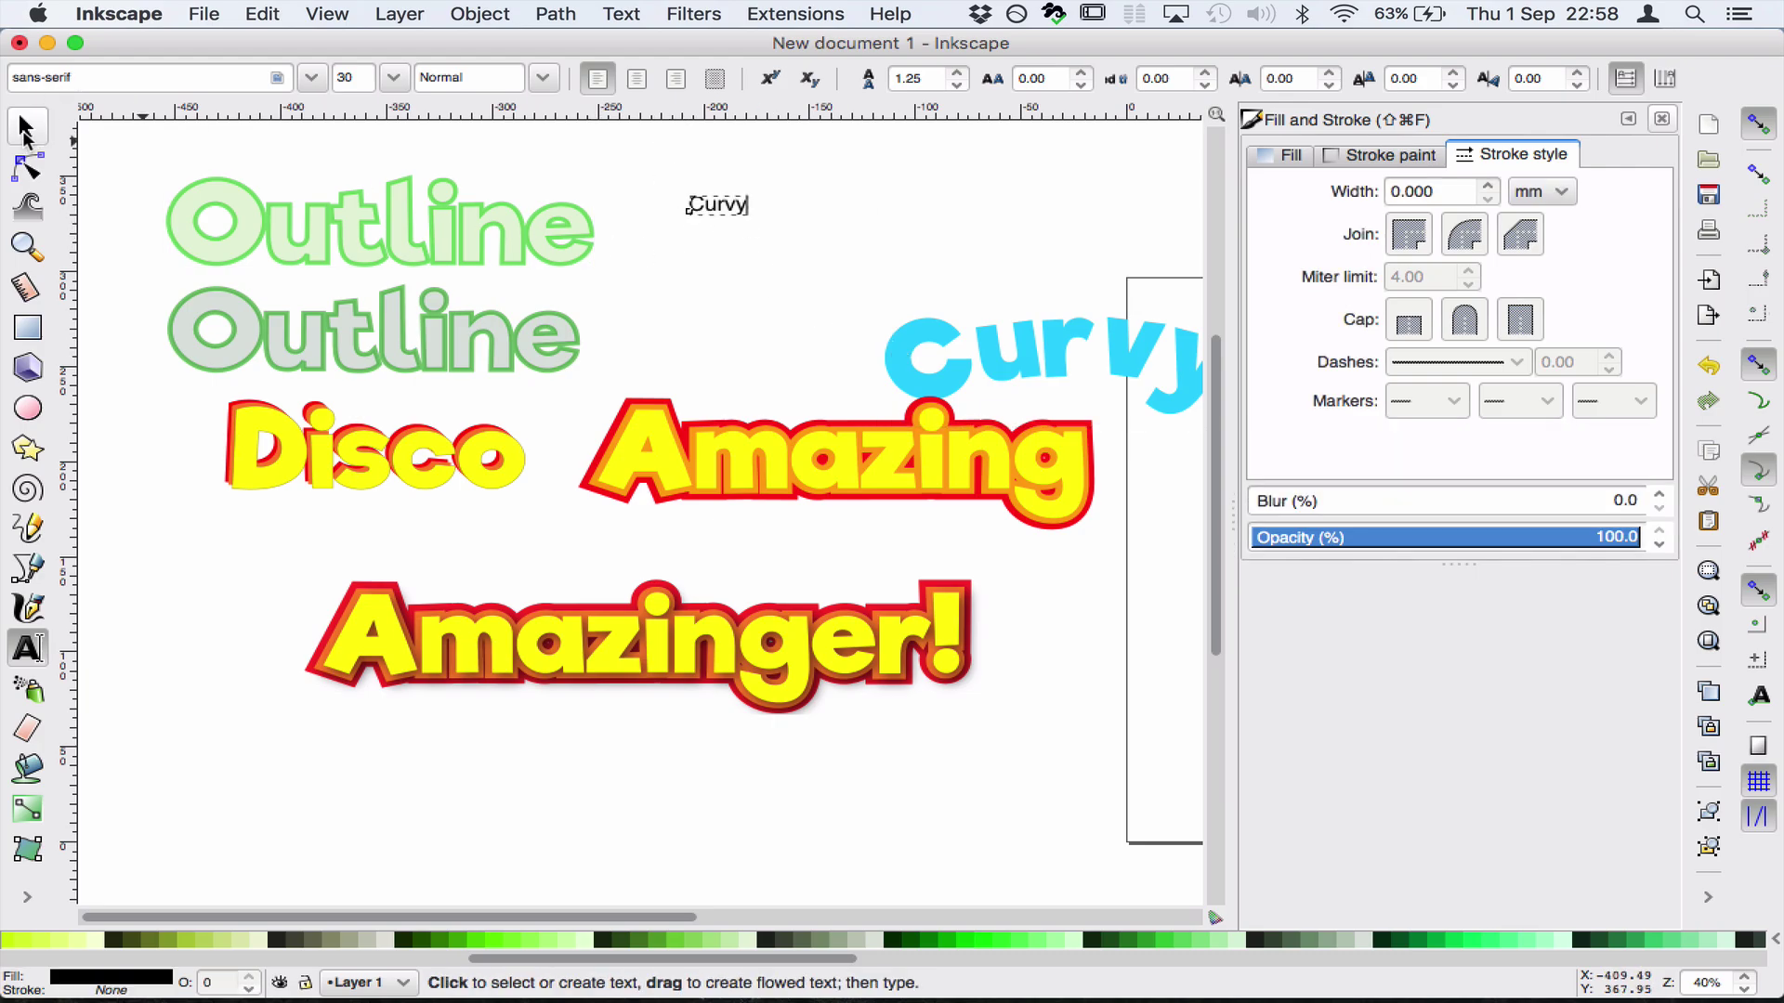
key(F1)
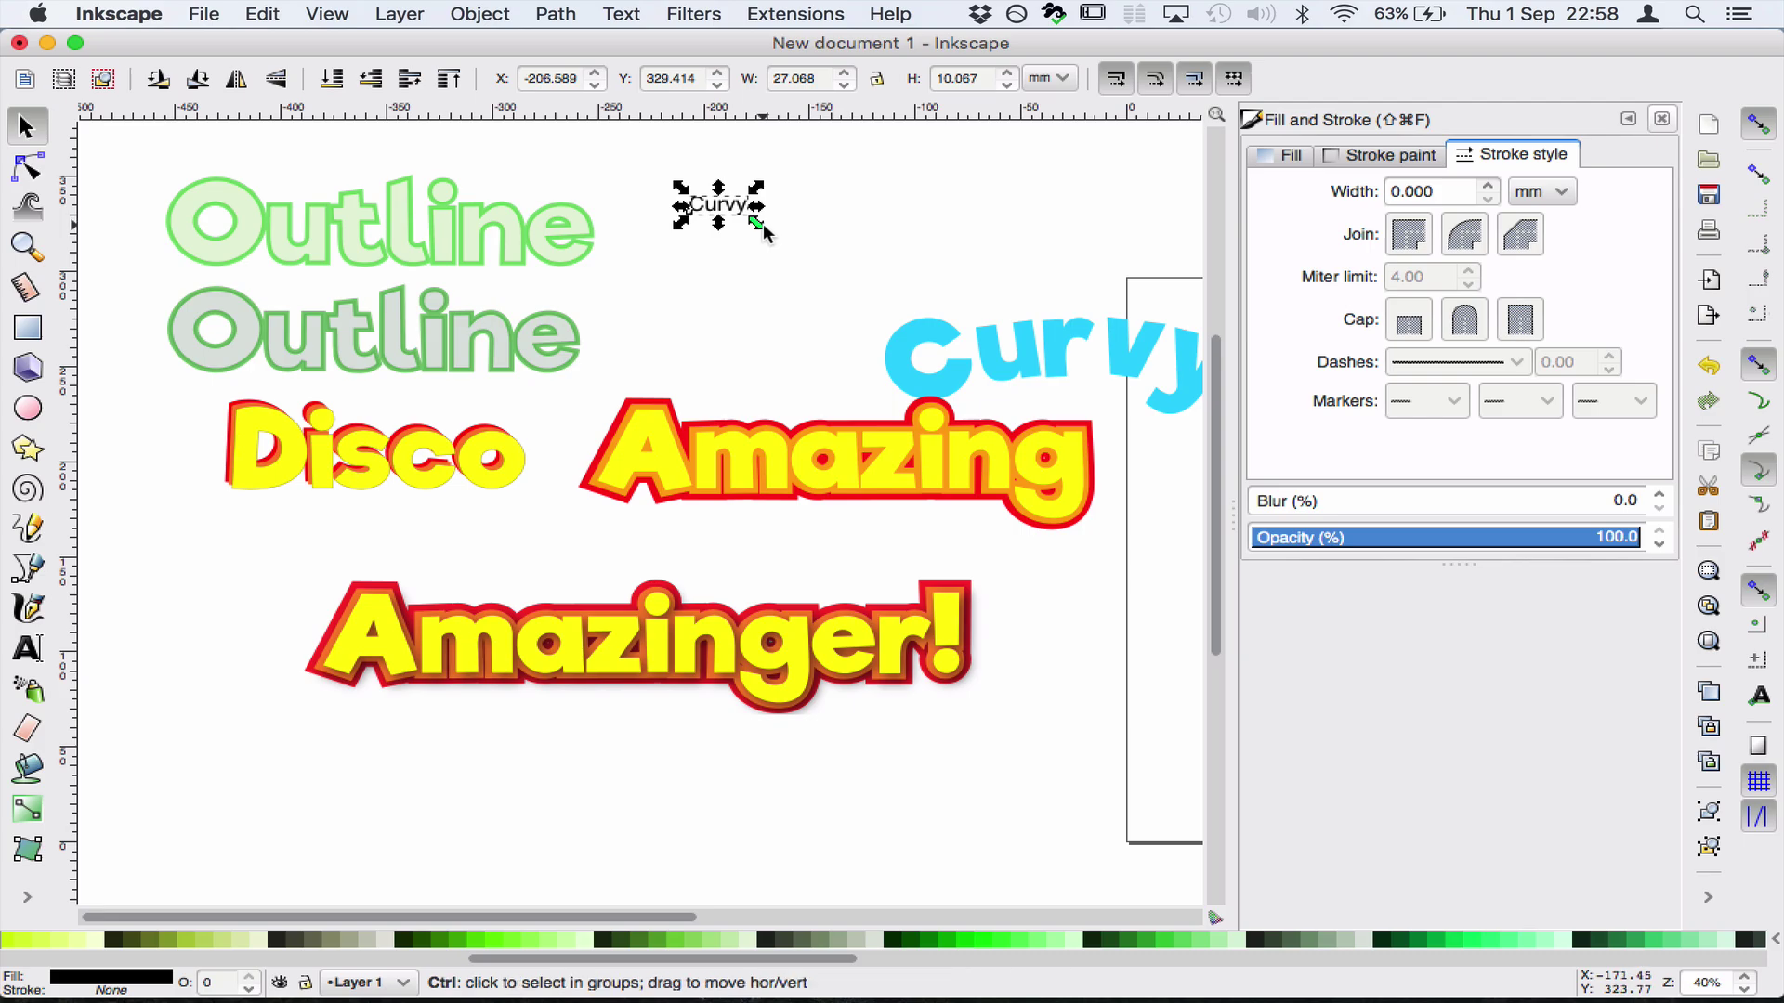
drag(758, 223, 996, 264)
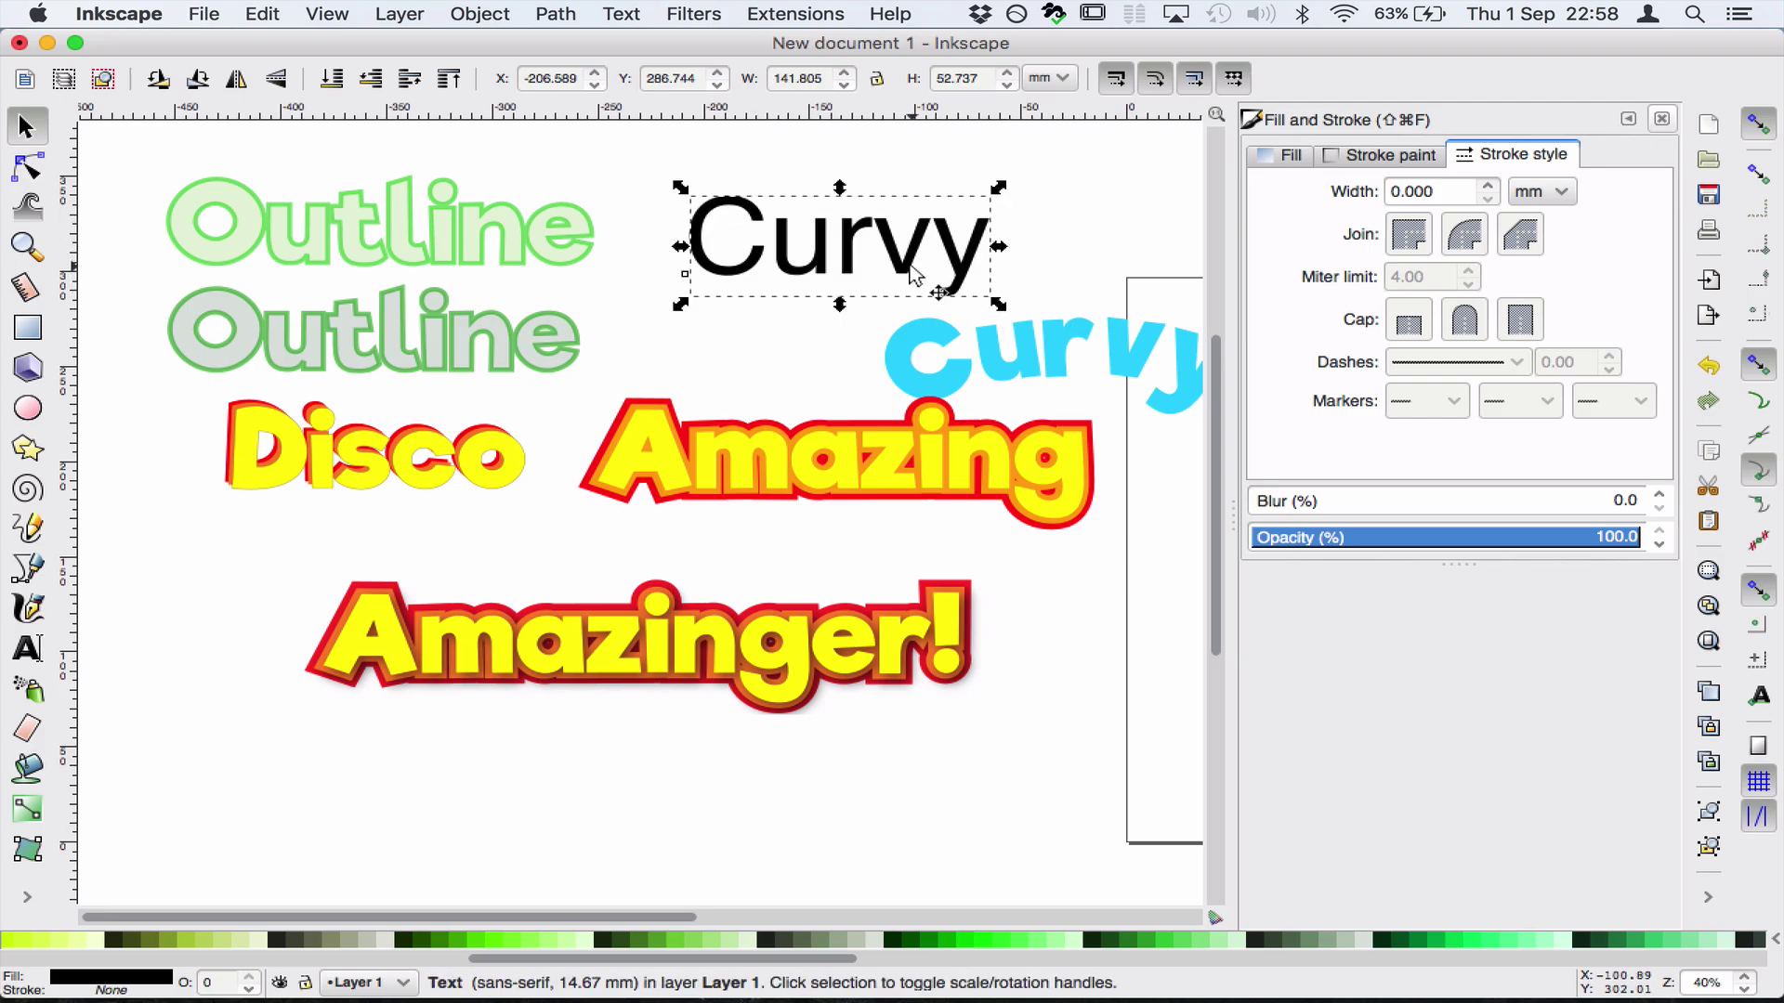
Select all of the new black "Curvy" text and set its font to Riffic Bold
double_click(852, 235)
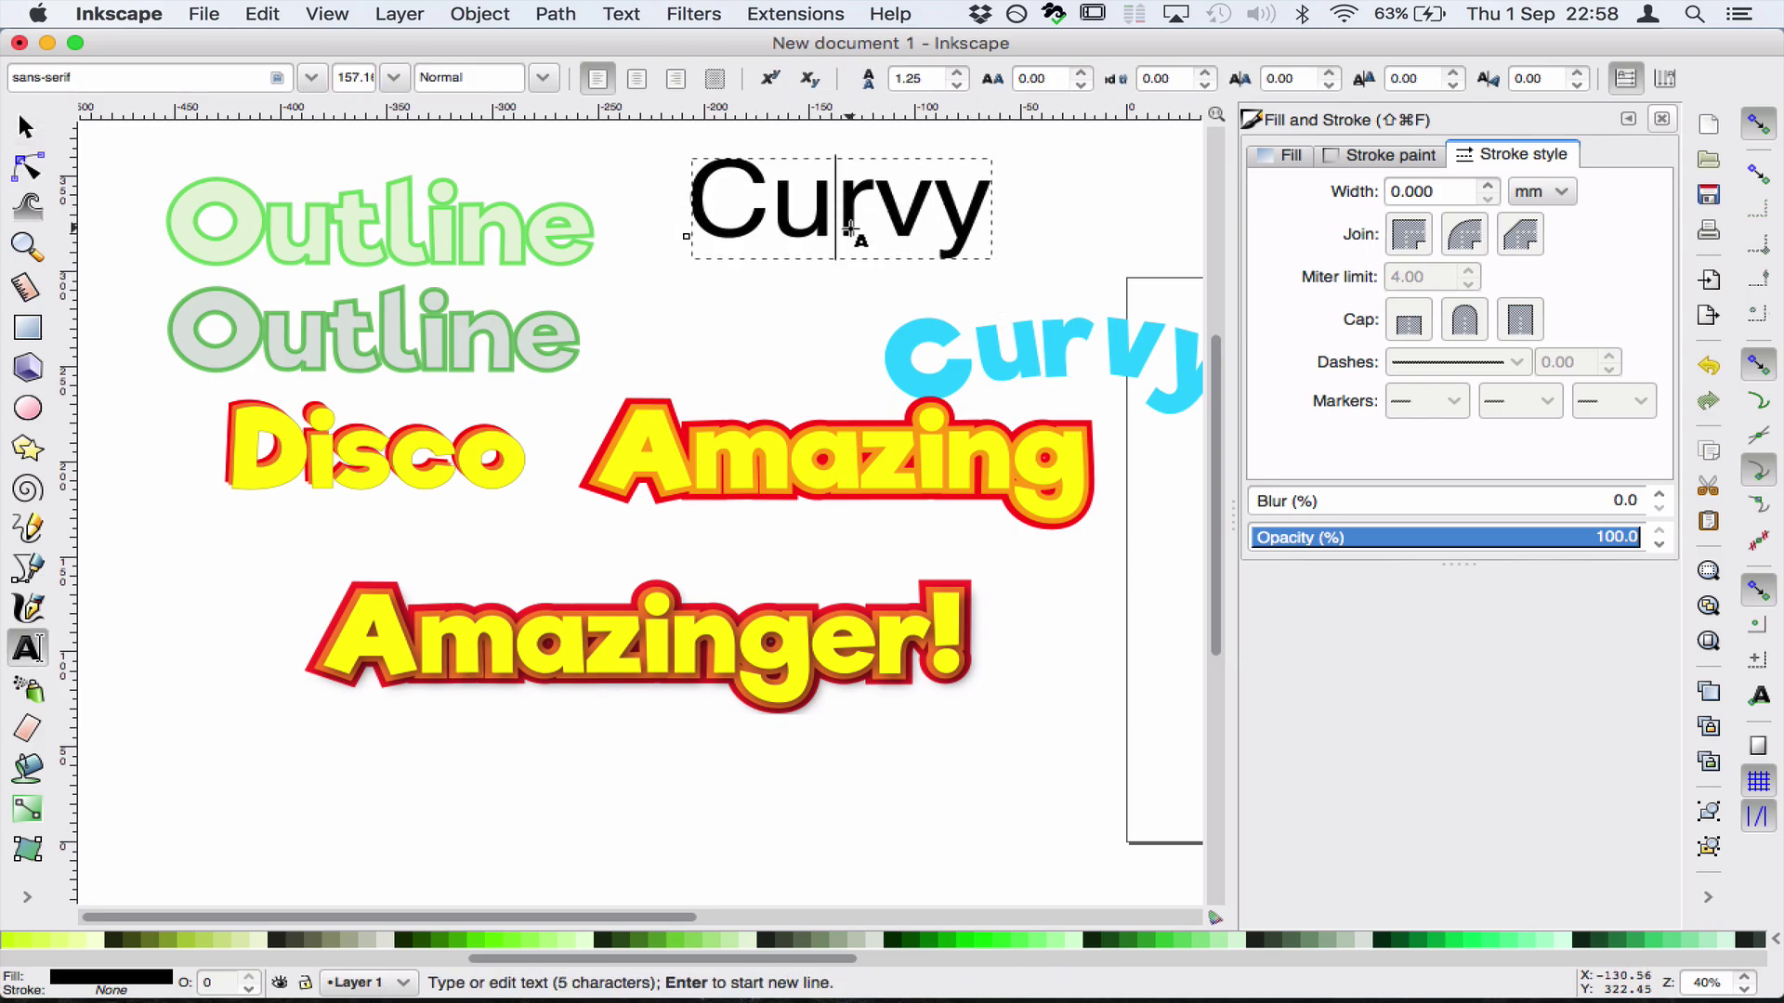
key(Escape)
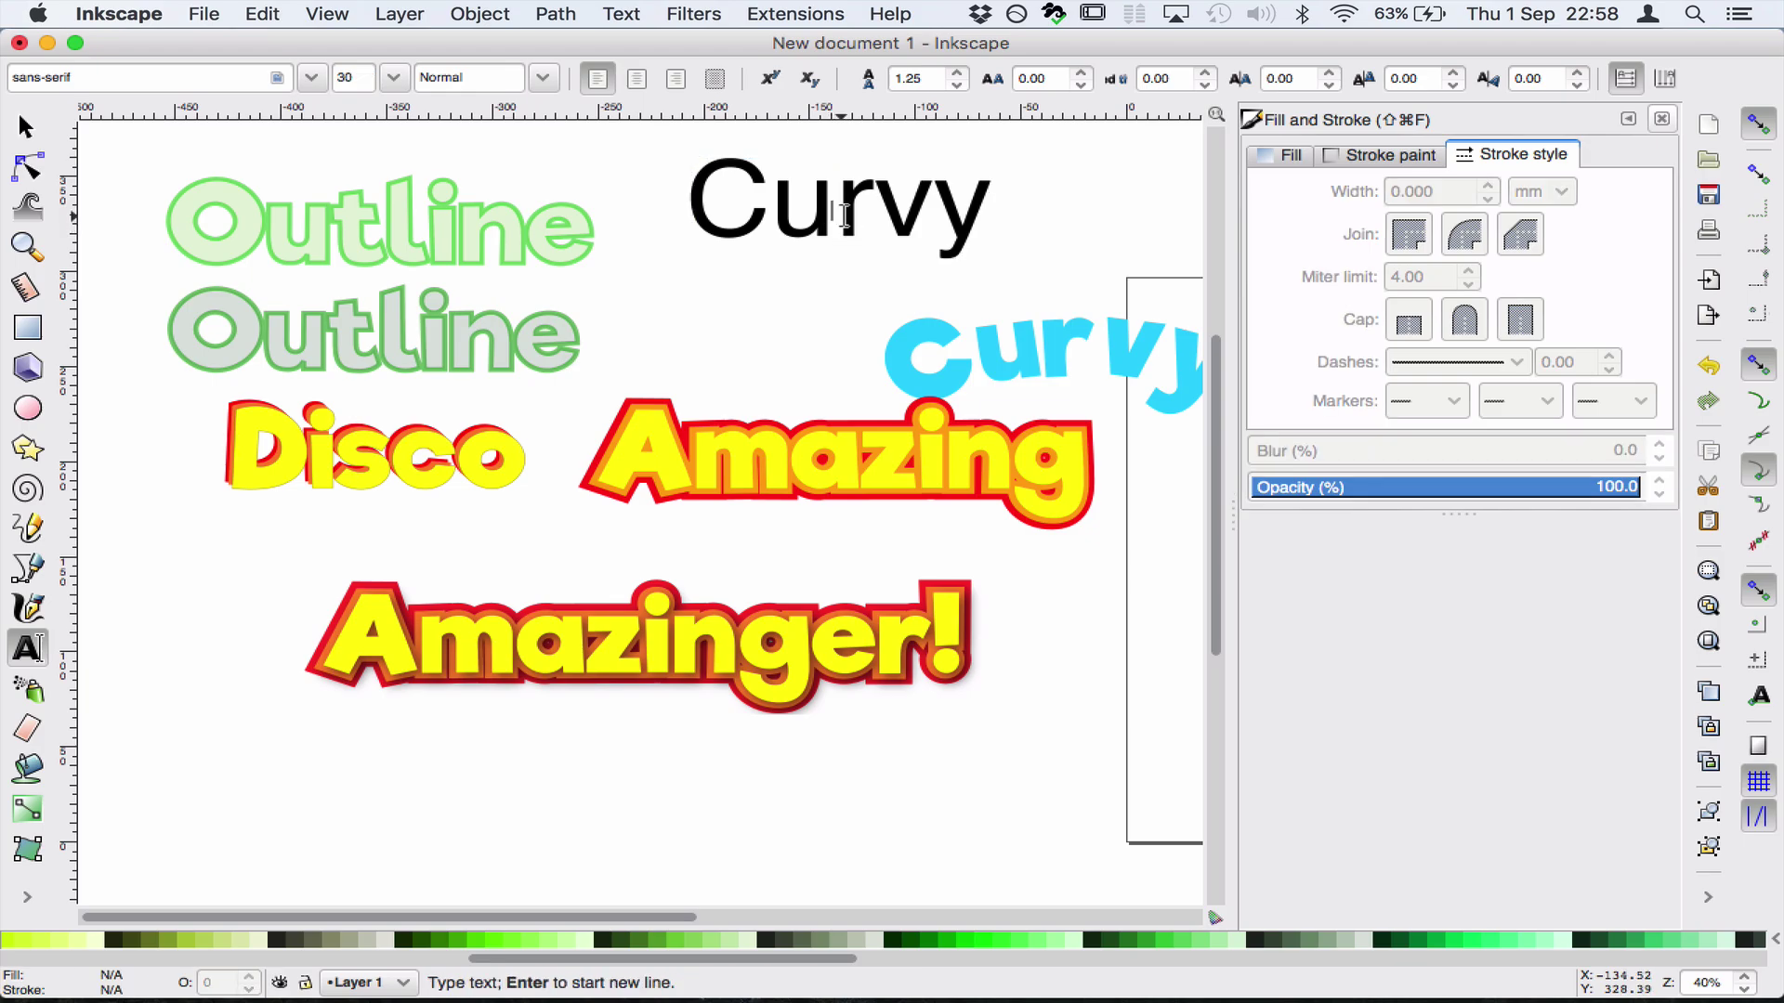
double_click(845, 215)
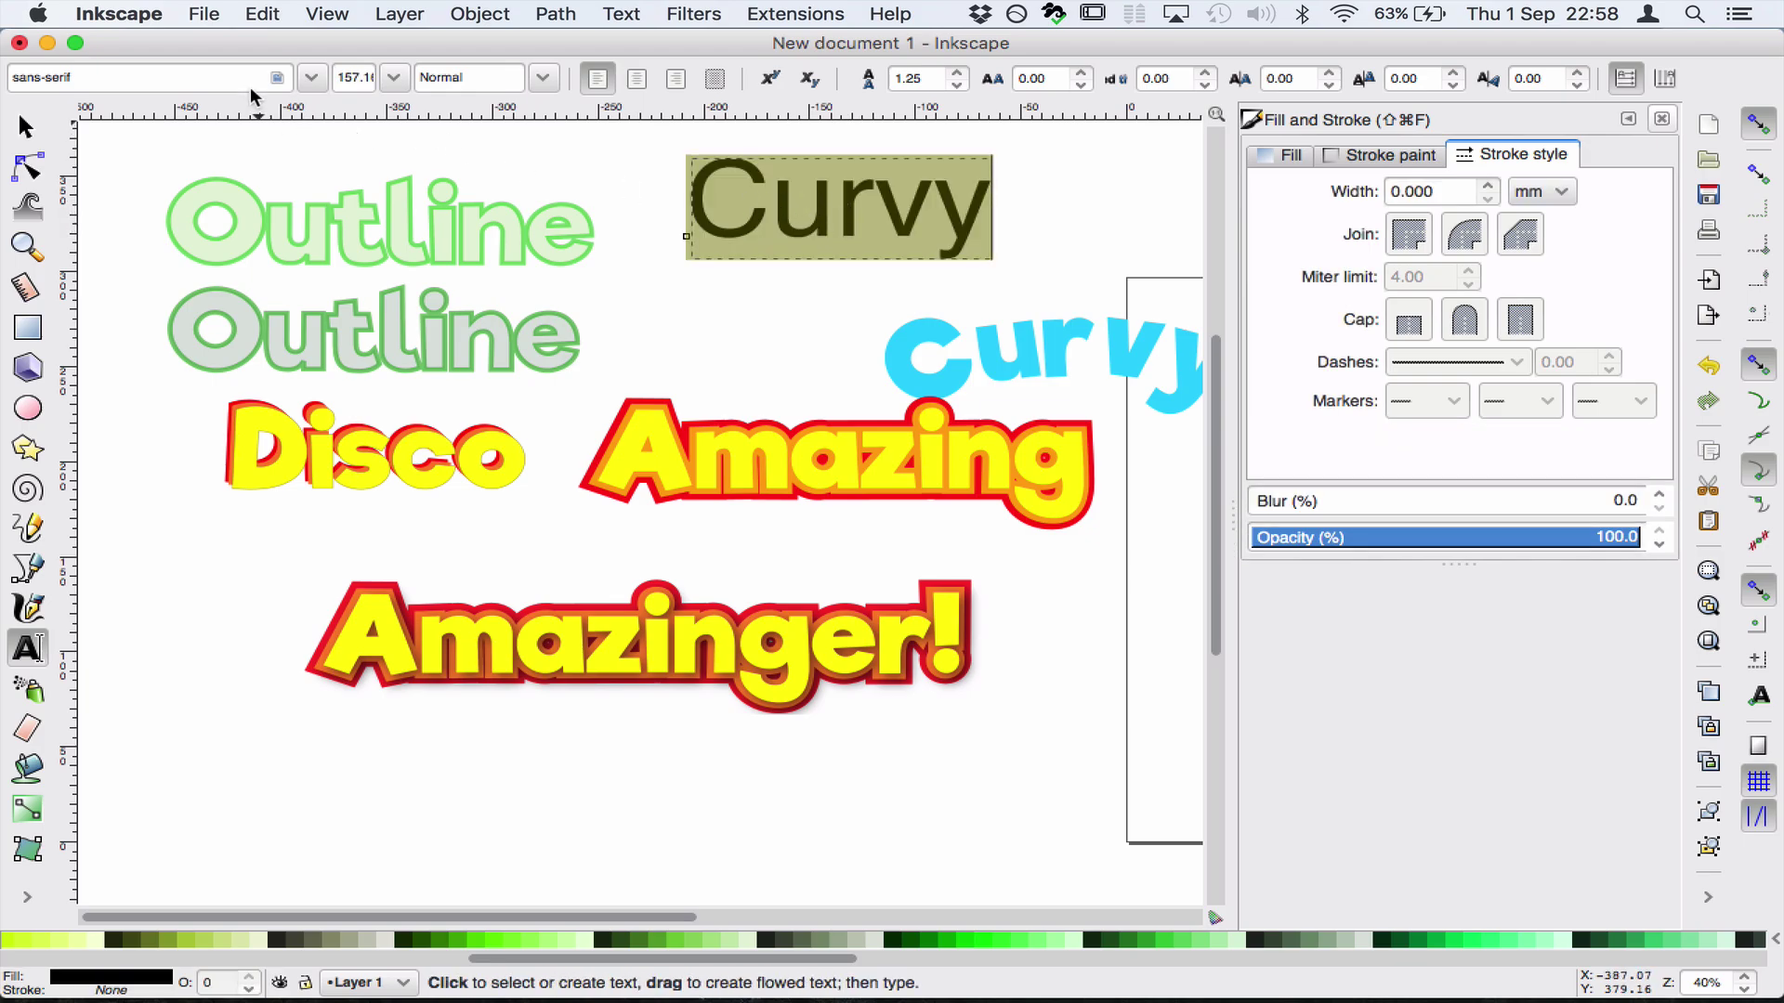
click(310, 78)
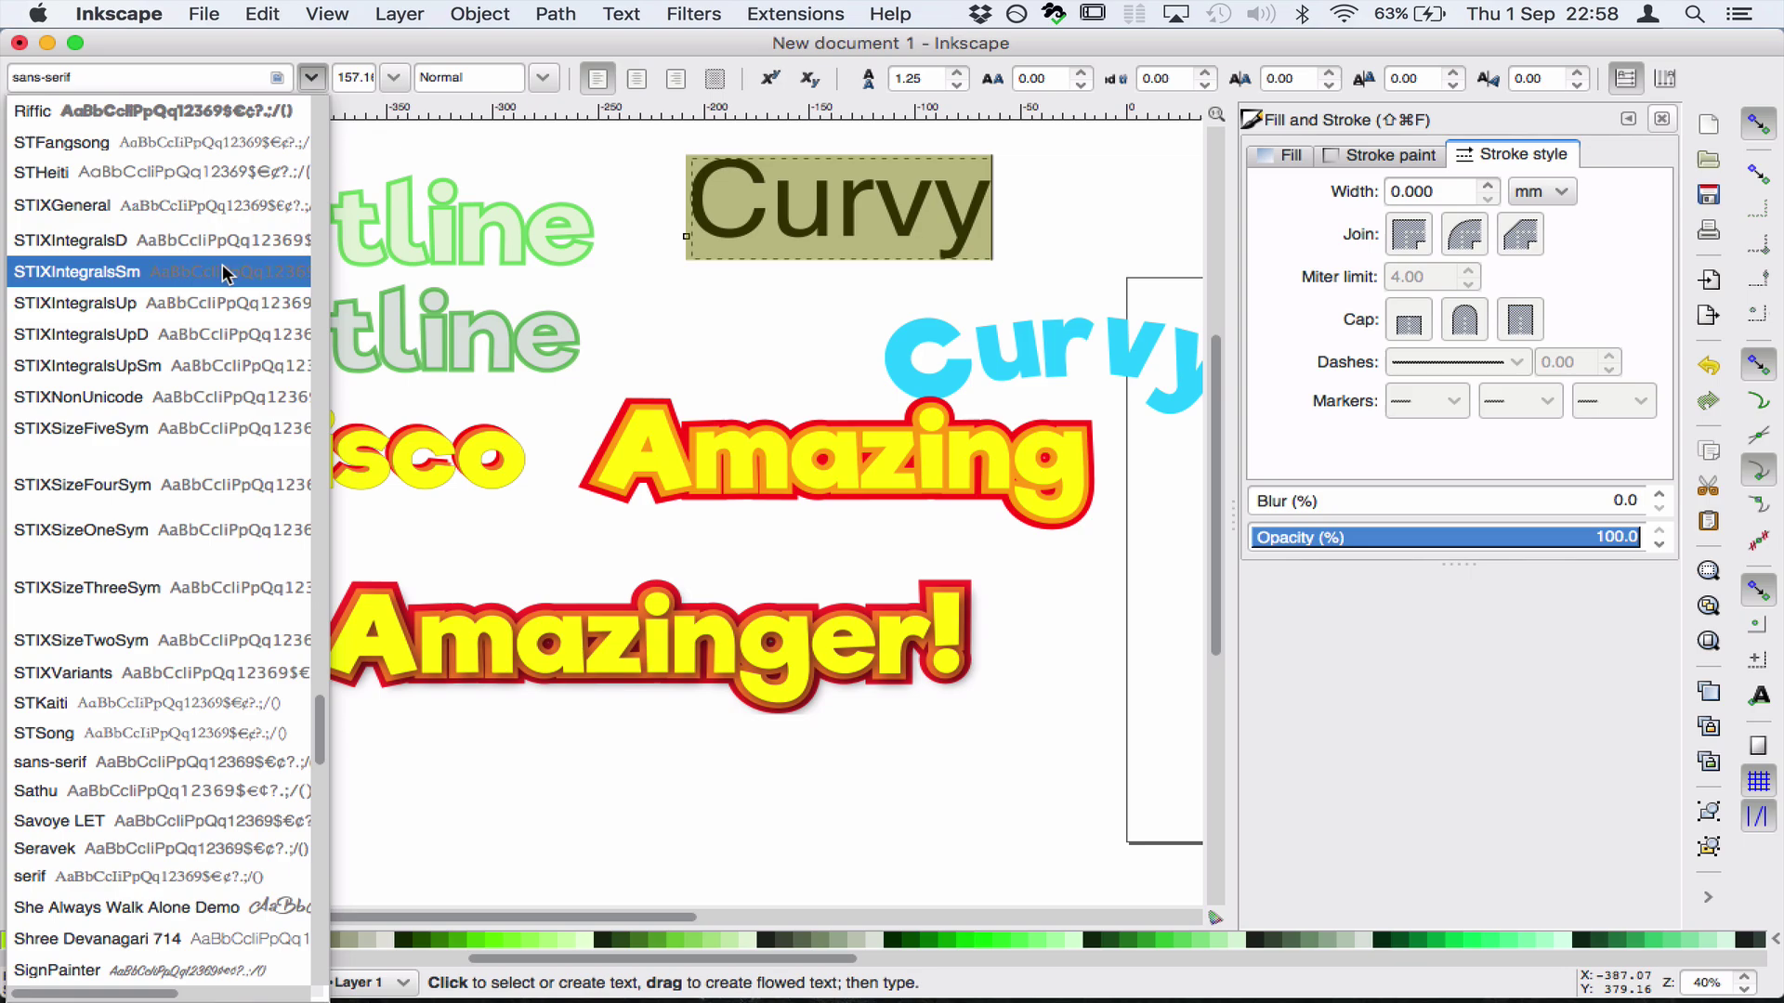
click(193, 115)
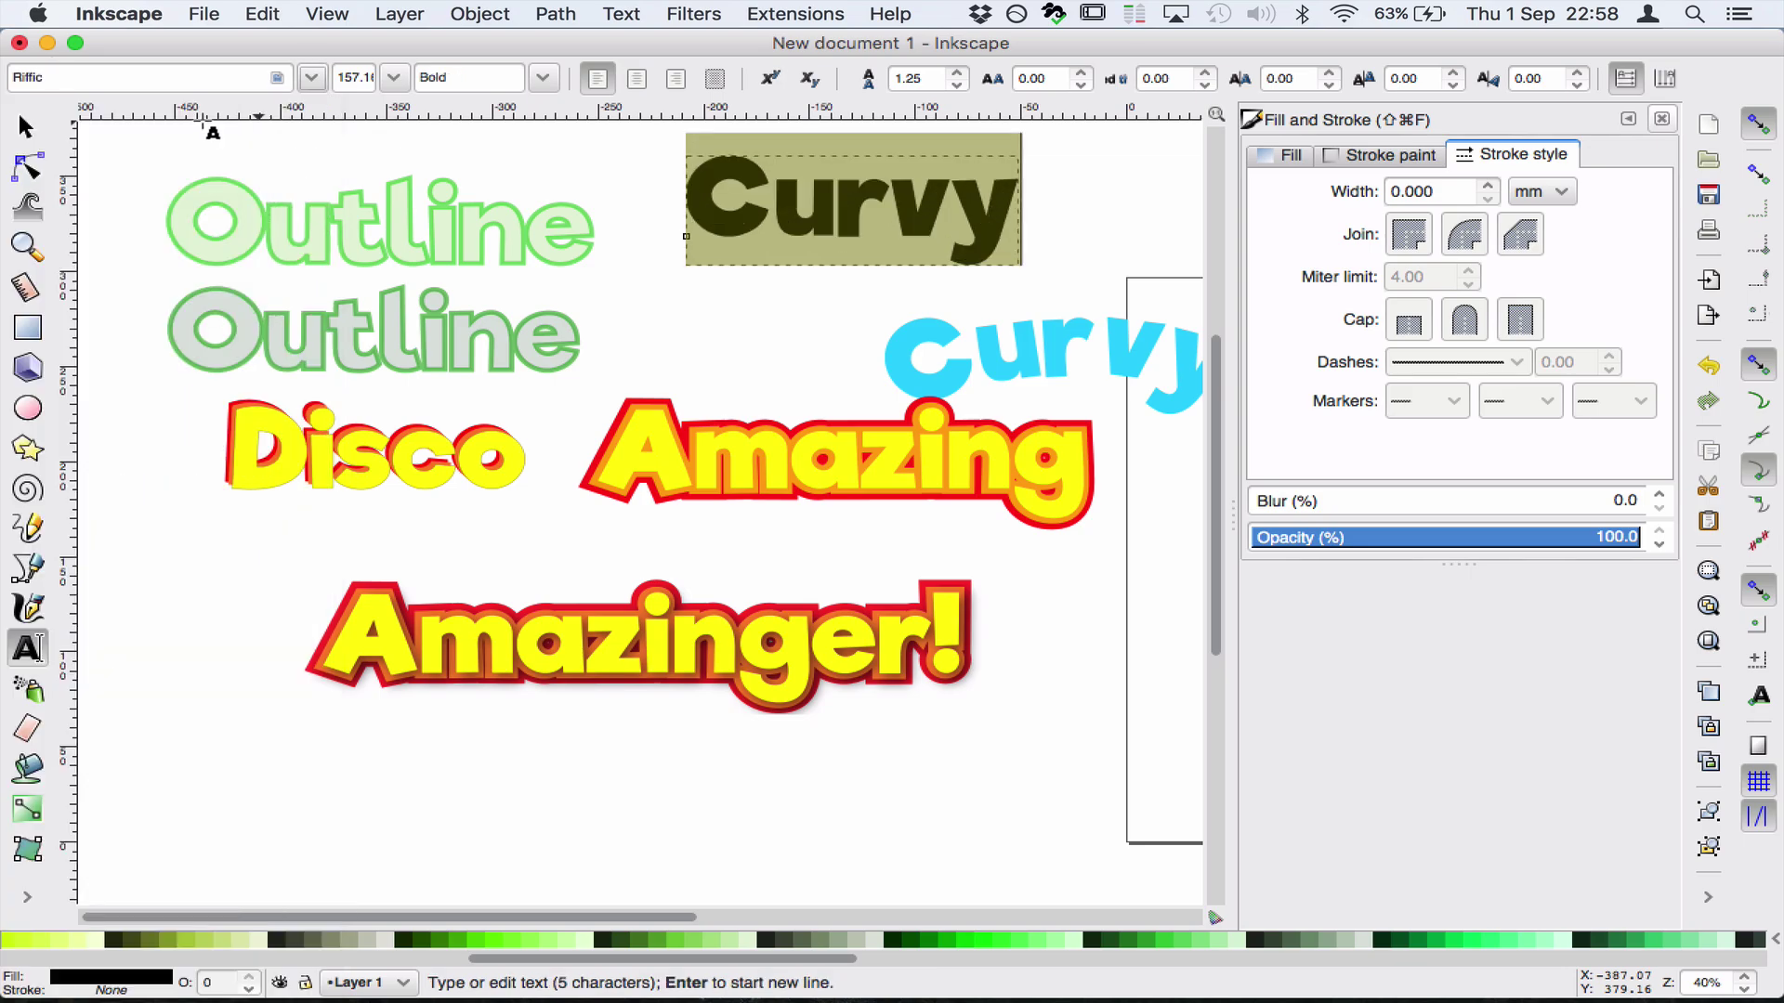
Fill the new "Curvy" text with the sample's bright blue from the palette and move the Curvy sample up beside it
drag(816, 958, 1186, 972)
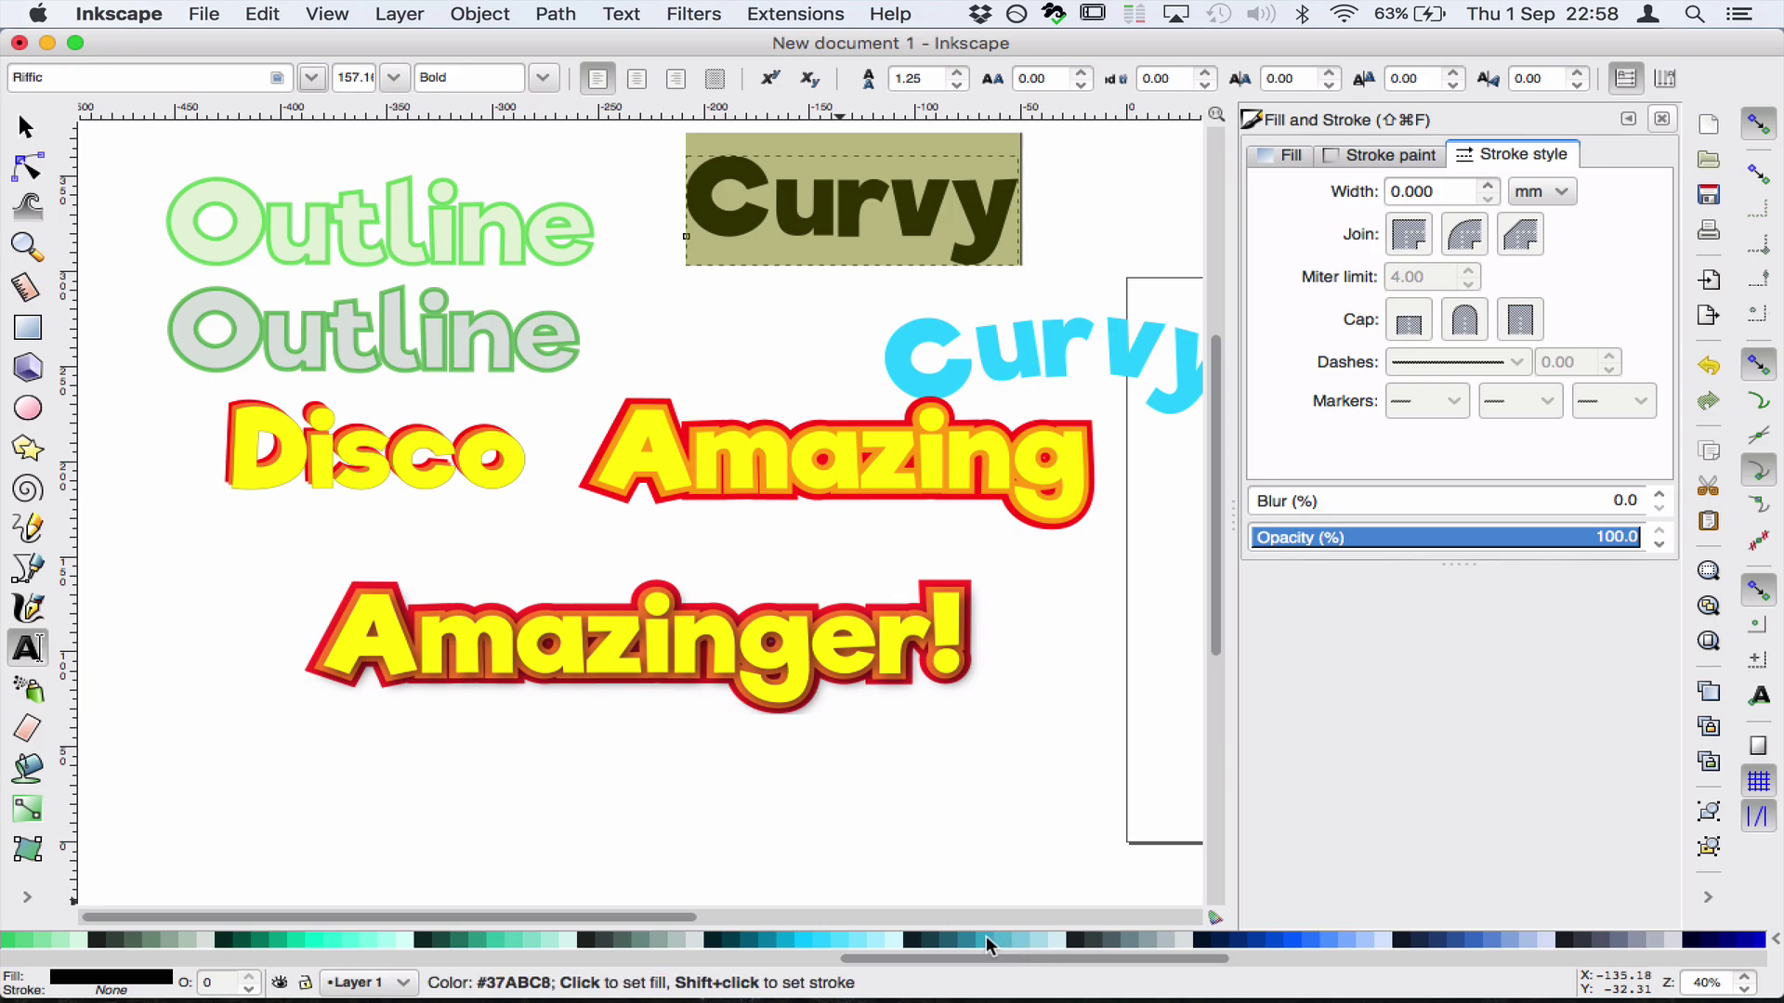
click(833, 946)
key(F1)
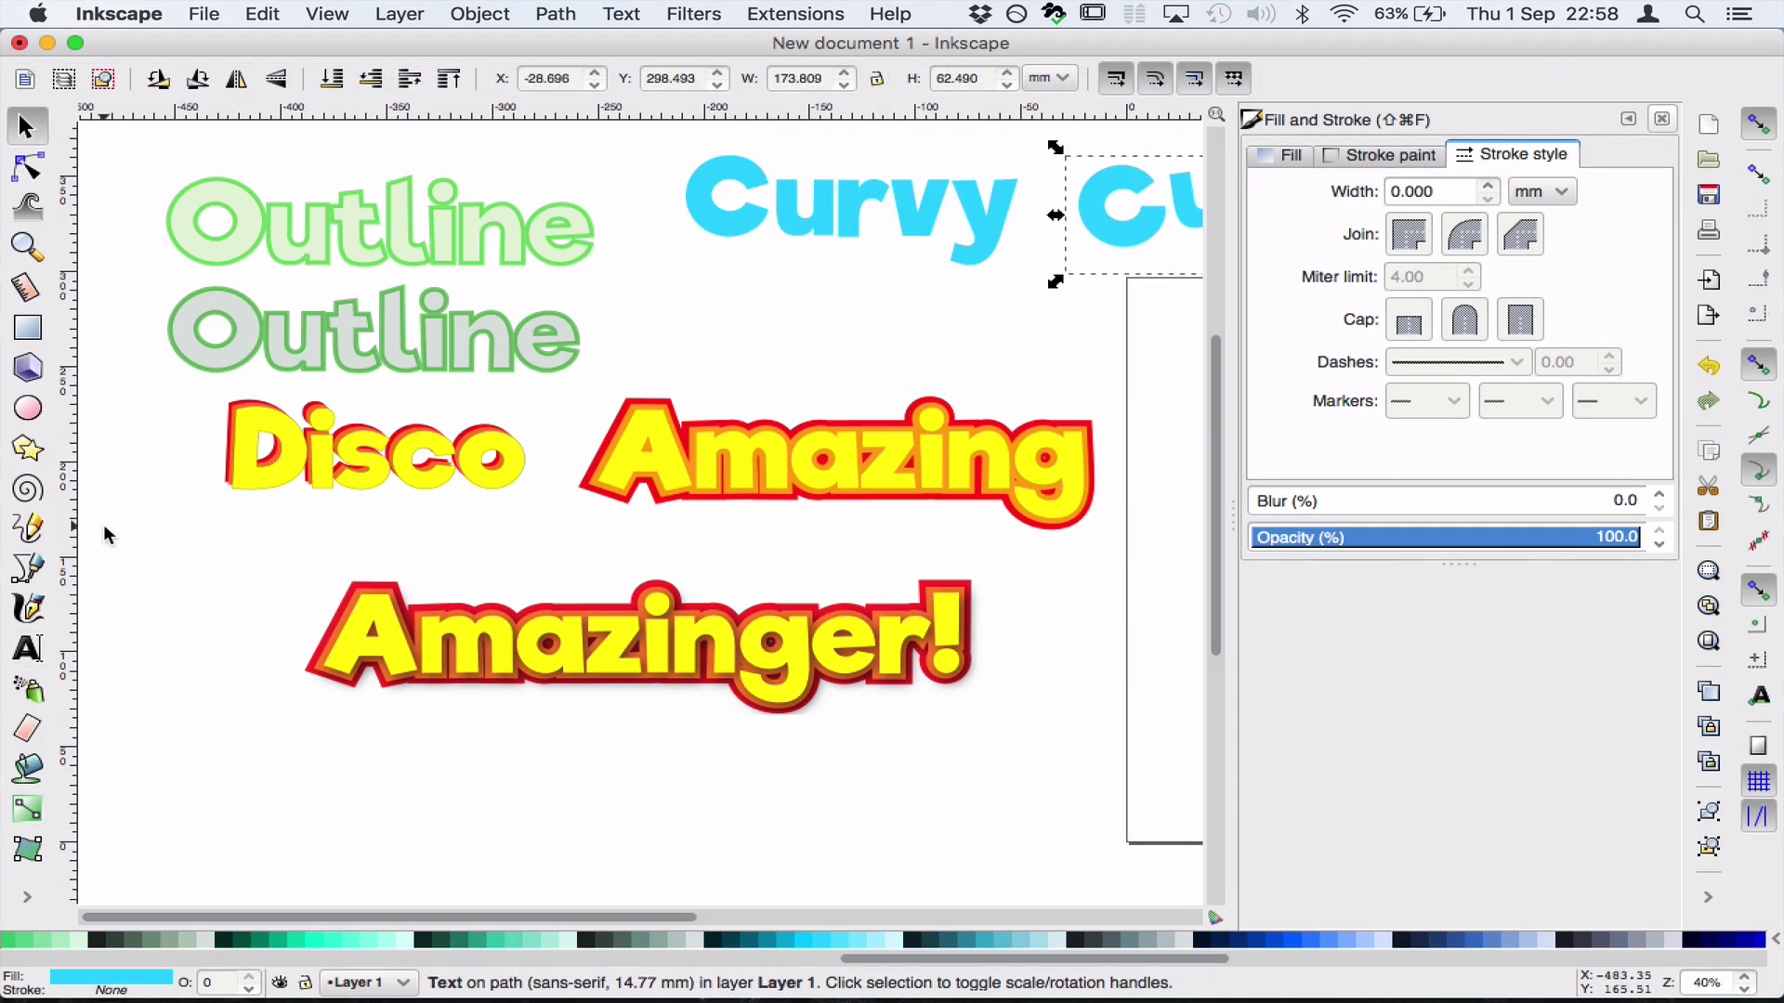
Draw a freehand arch about 185 mm wide and 27 mm high just below the new "Curvy" text
click(166, 518)
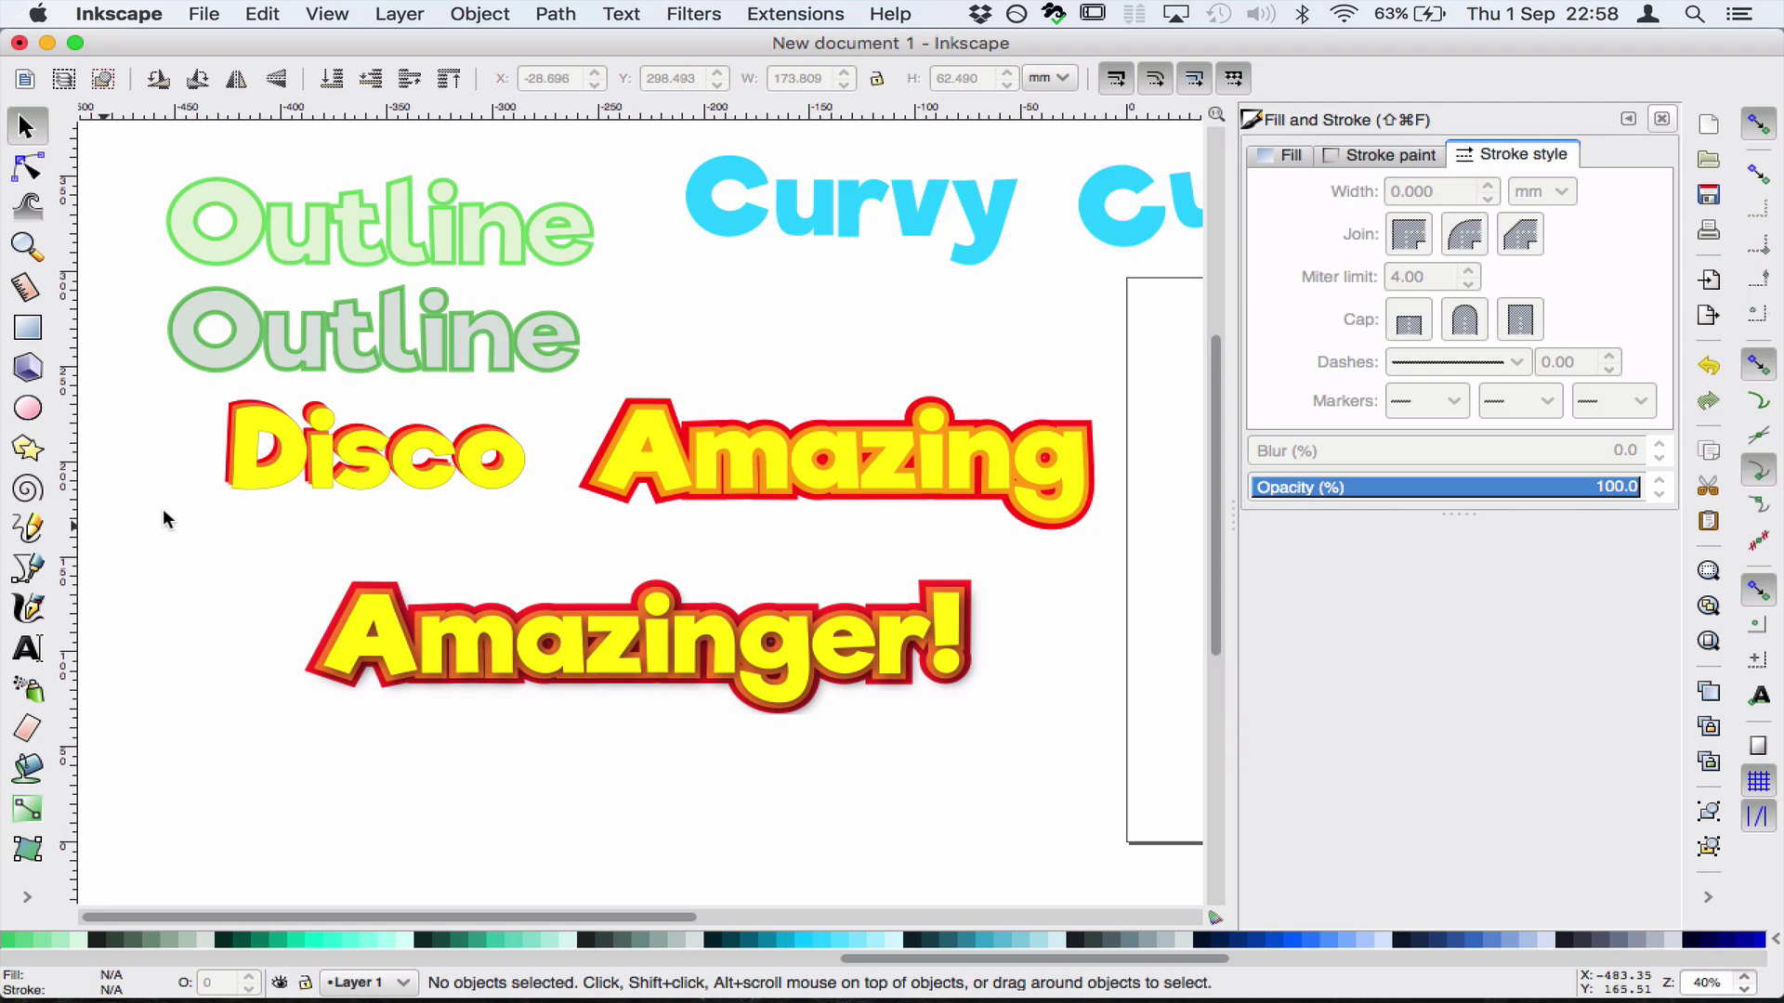
click(28, 528)
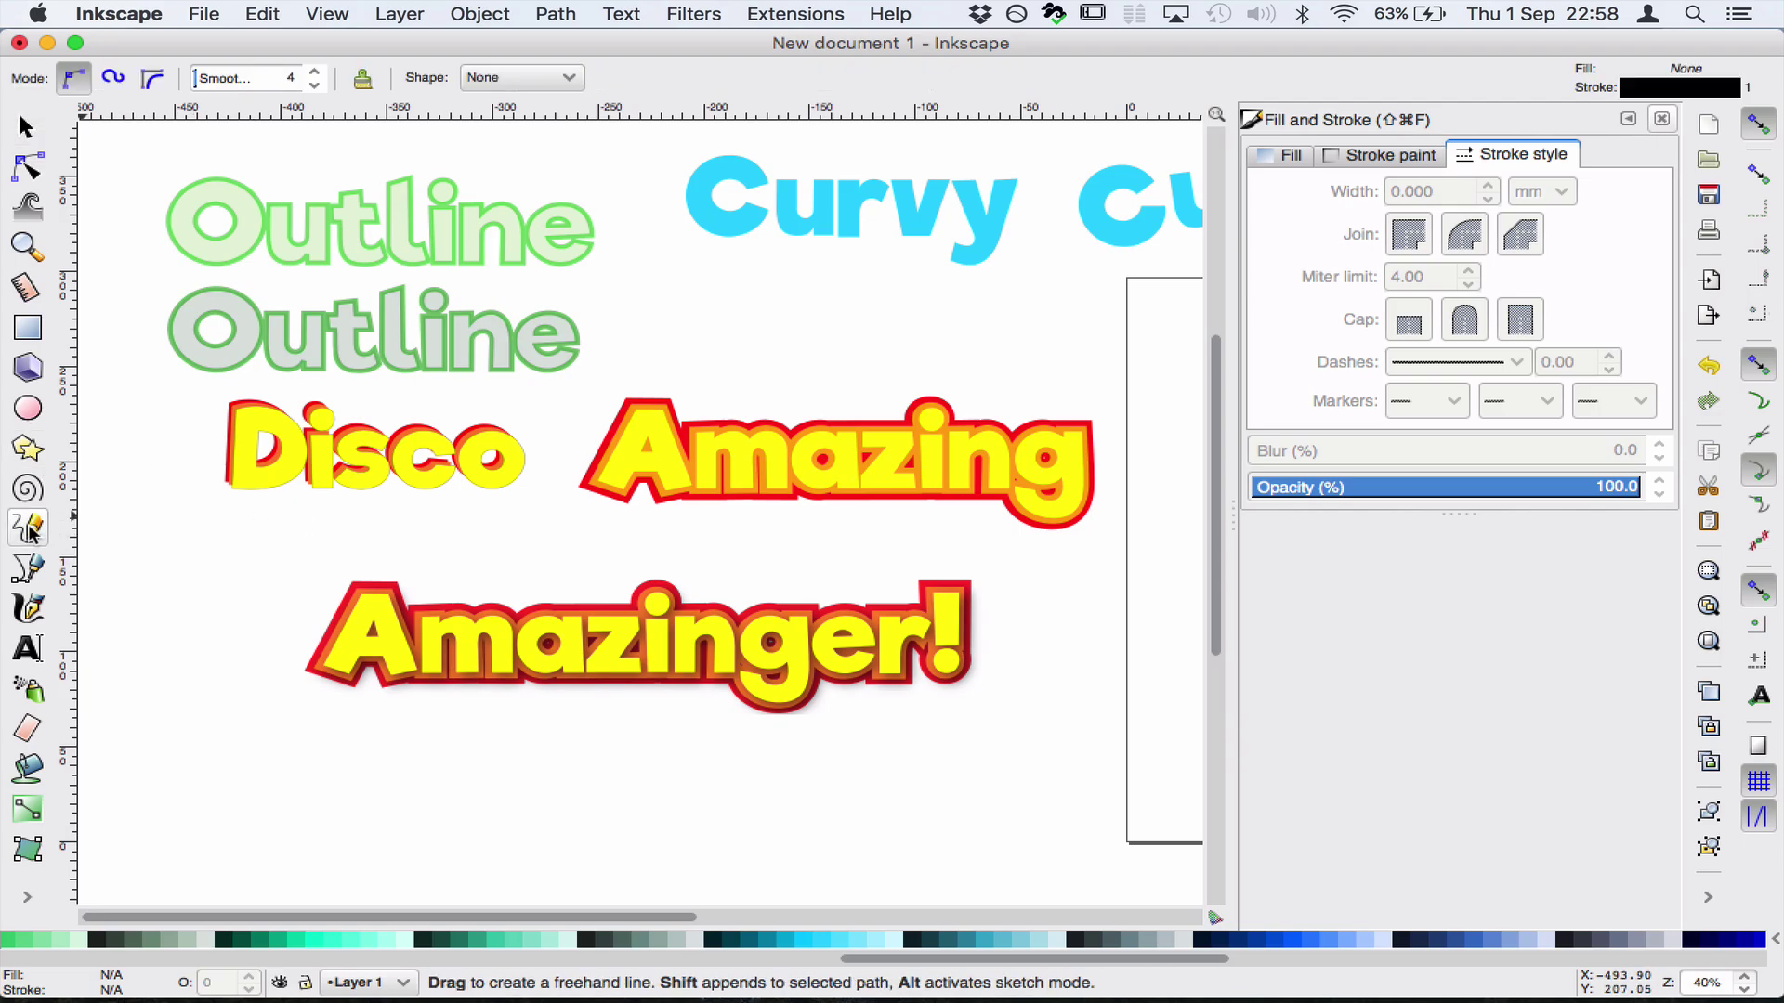
mouse_move(665, 325)
mouse_down()
mouse_move(833, 291)
mouse_move(967, 303)
mouse_move(1056, 335)
mouse_up()
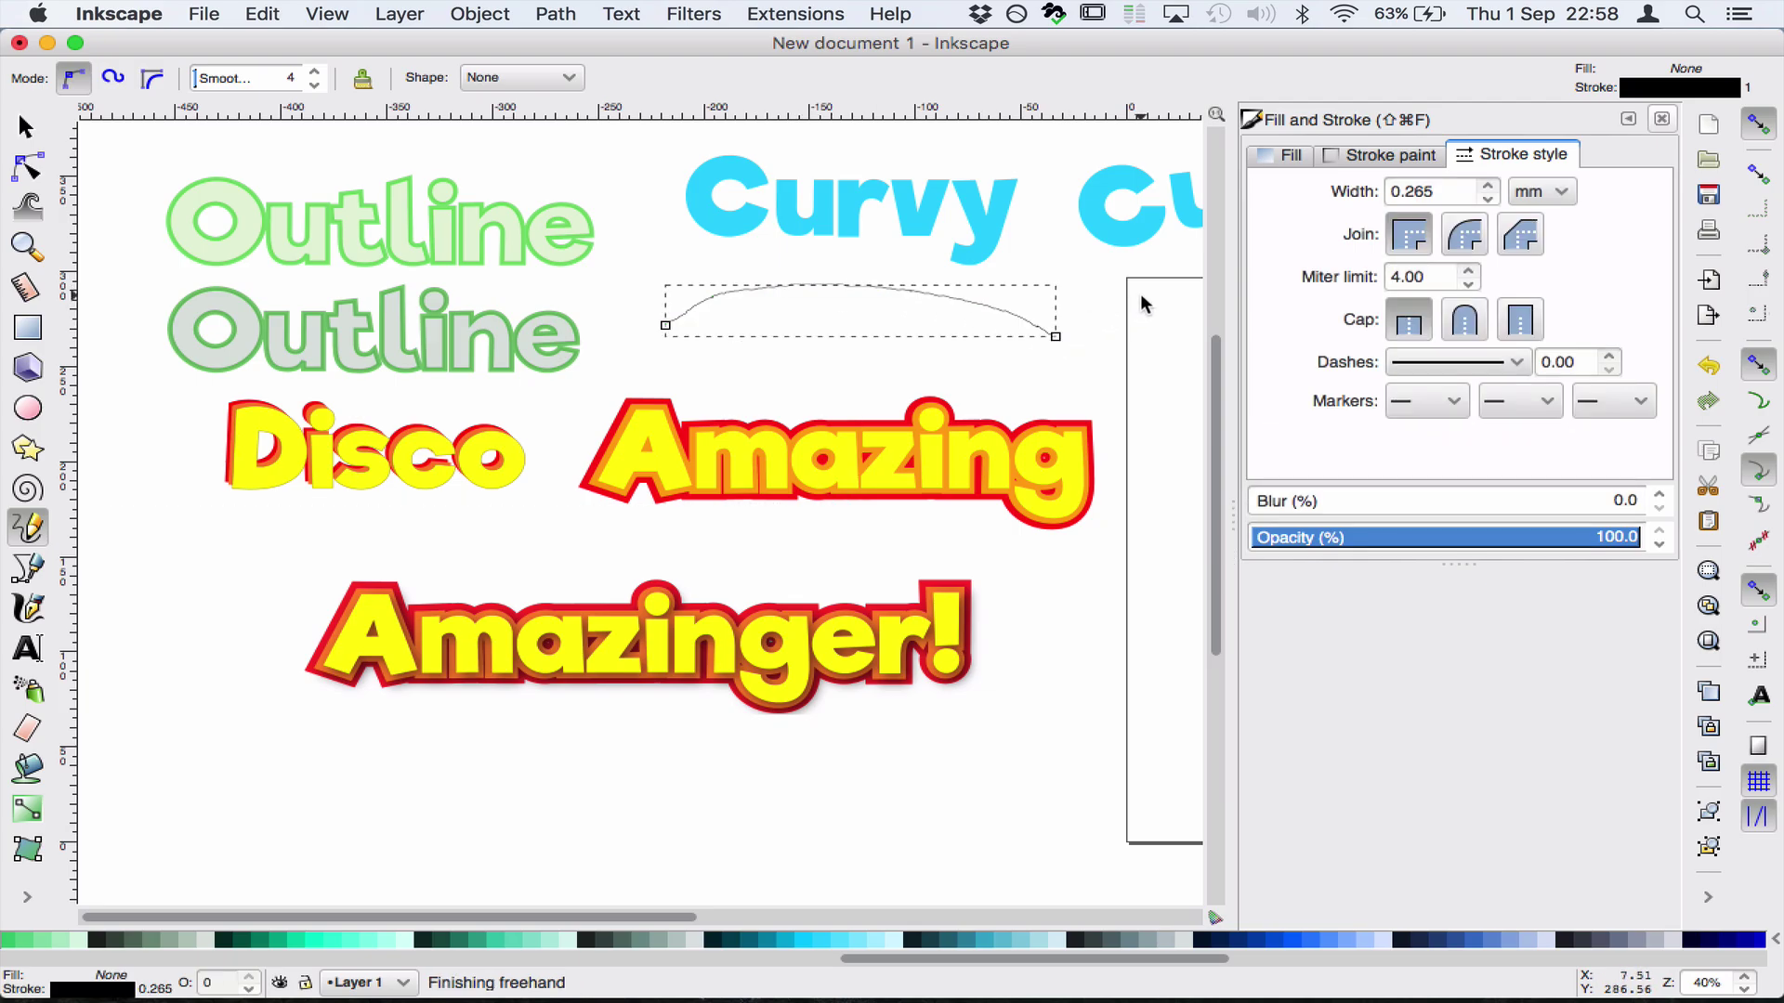
click(29, 129)
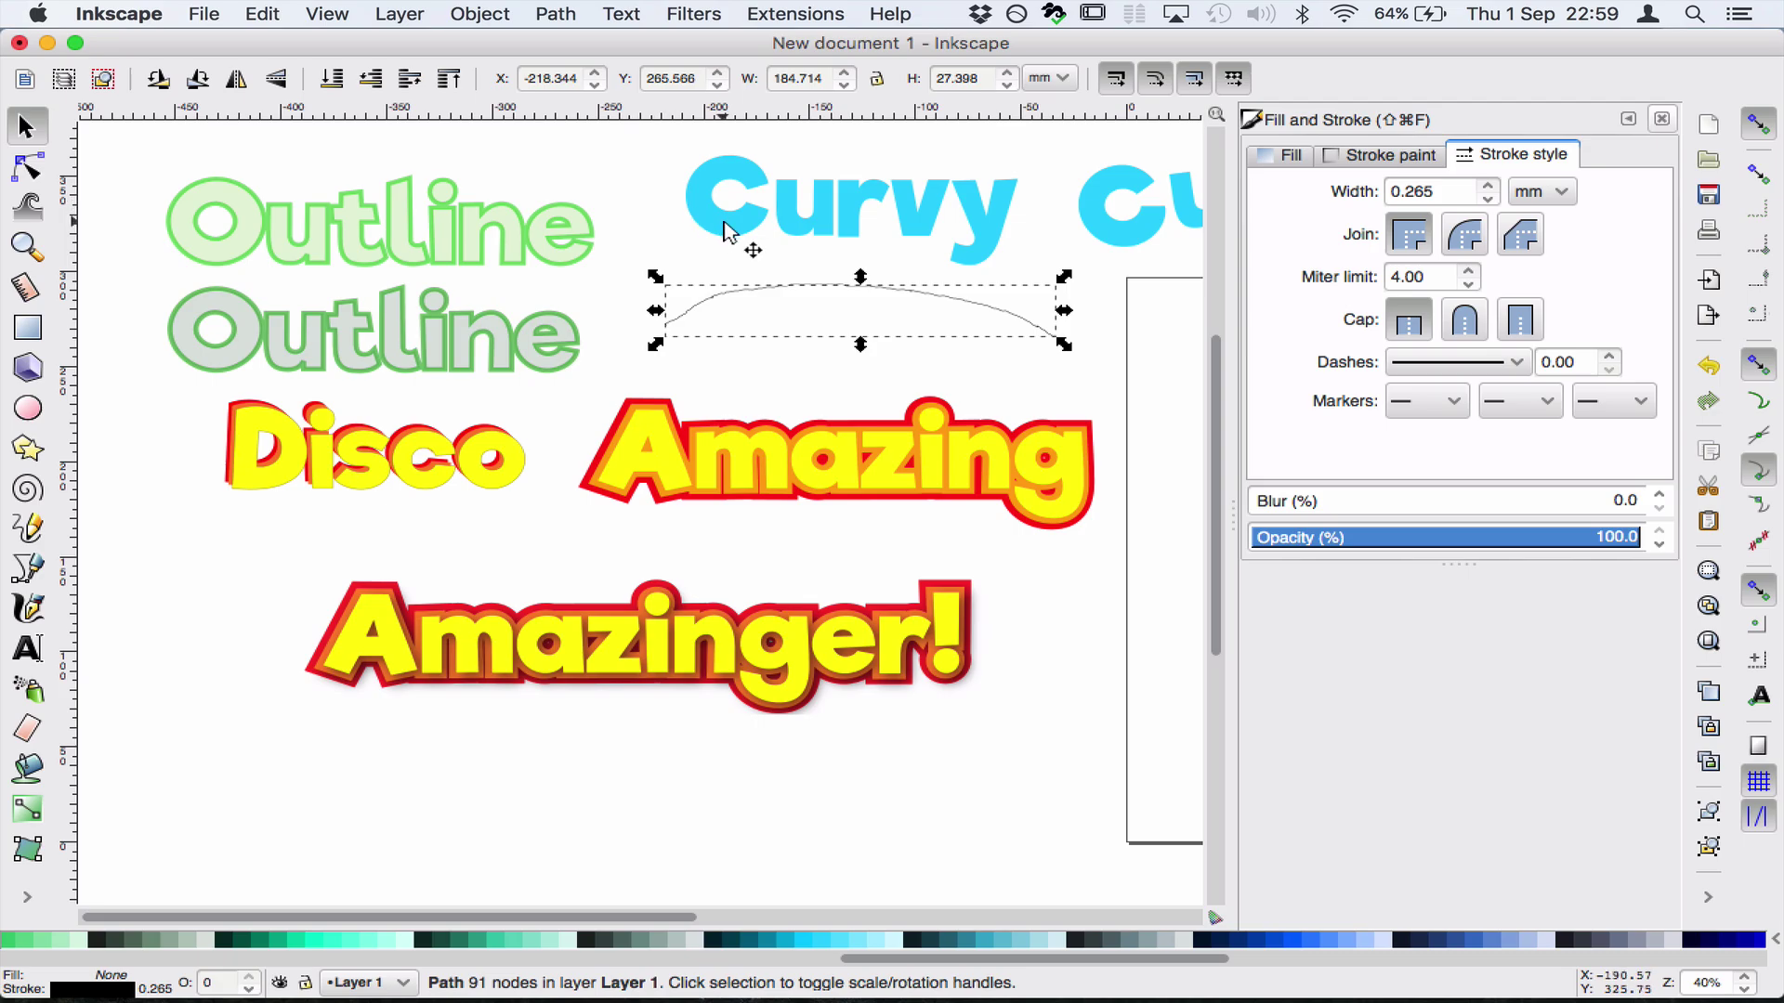
Move the new "Curvy" text down close to the arch and put the text on that path
drag(725, 232, 722, 253)
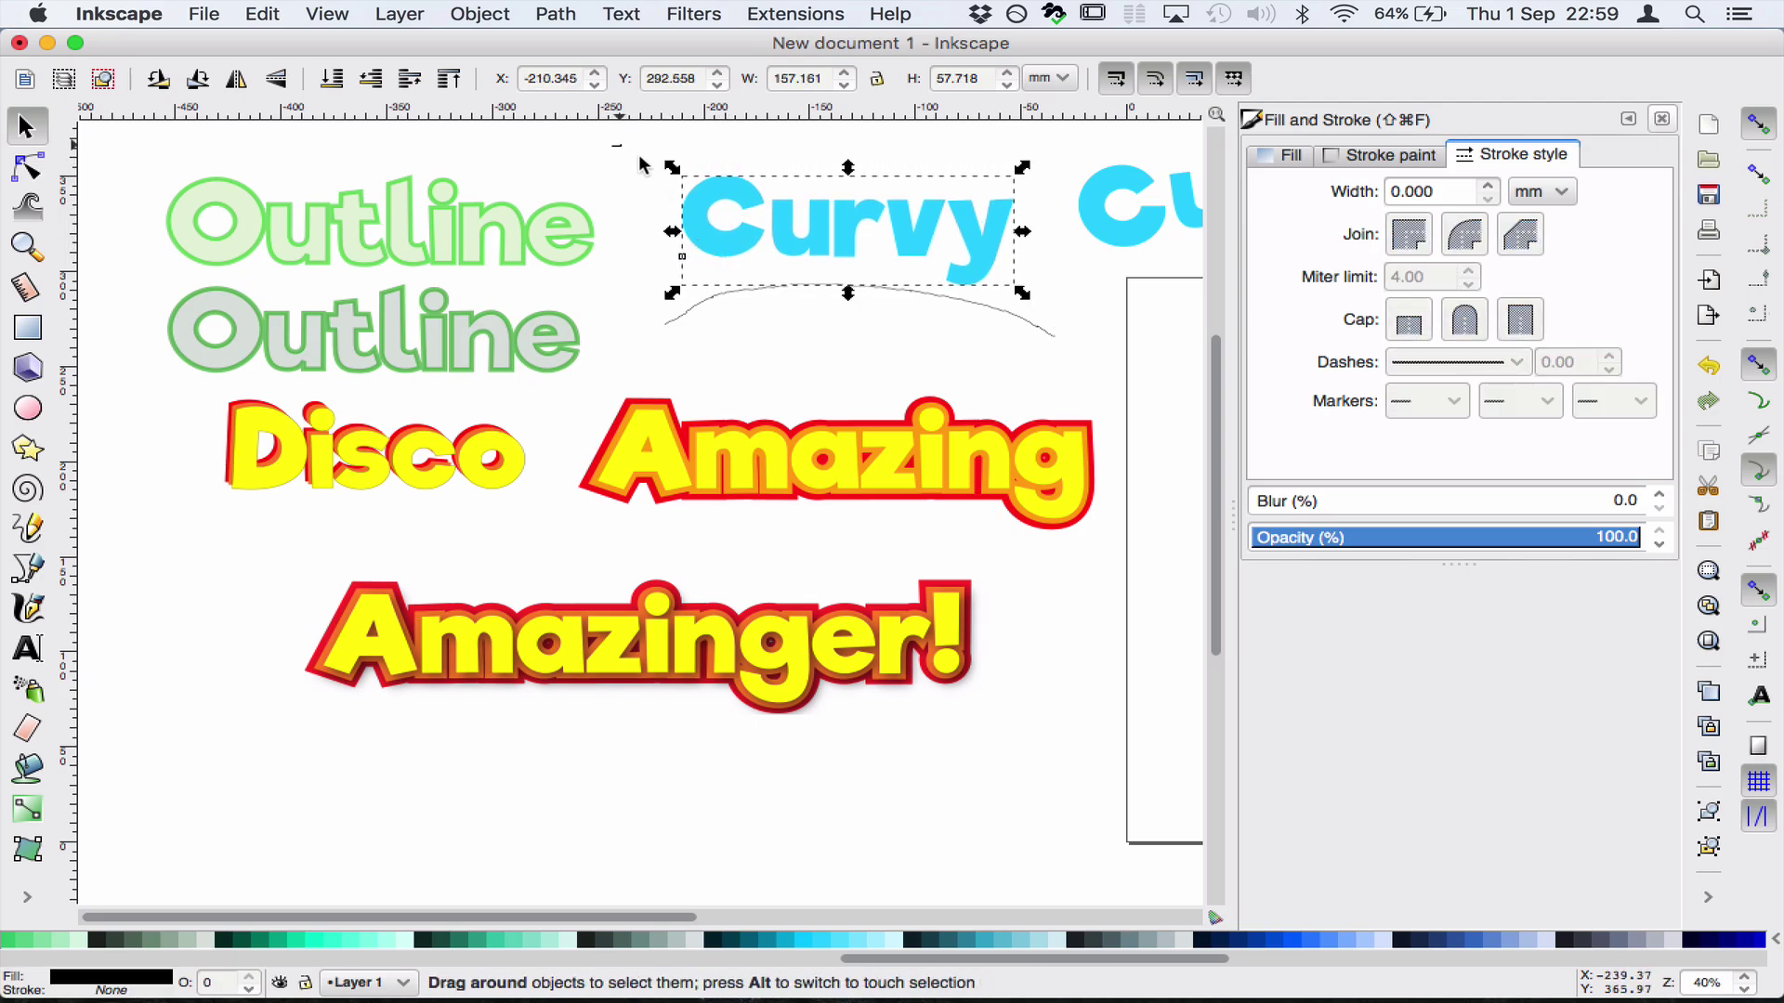
mouse_move(613, 145)
mouse_down()
mouse_move(767, 268)
mouse_move(959, 340)
mouse_move(1082, 360)
mouse_up()
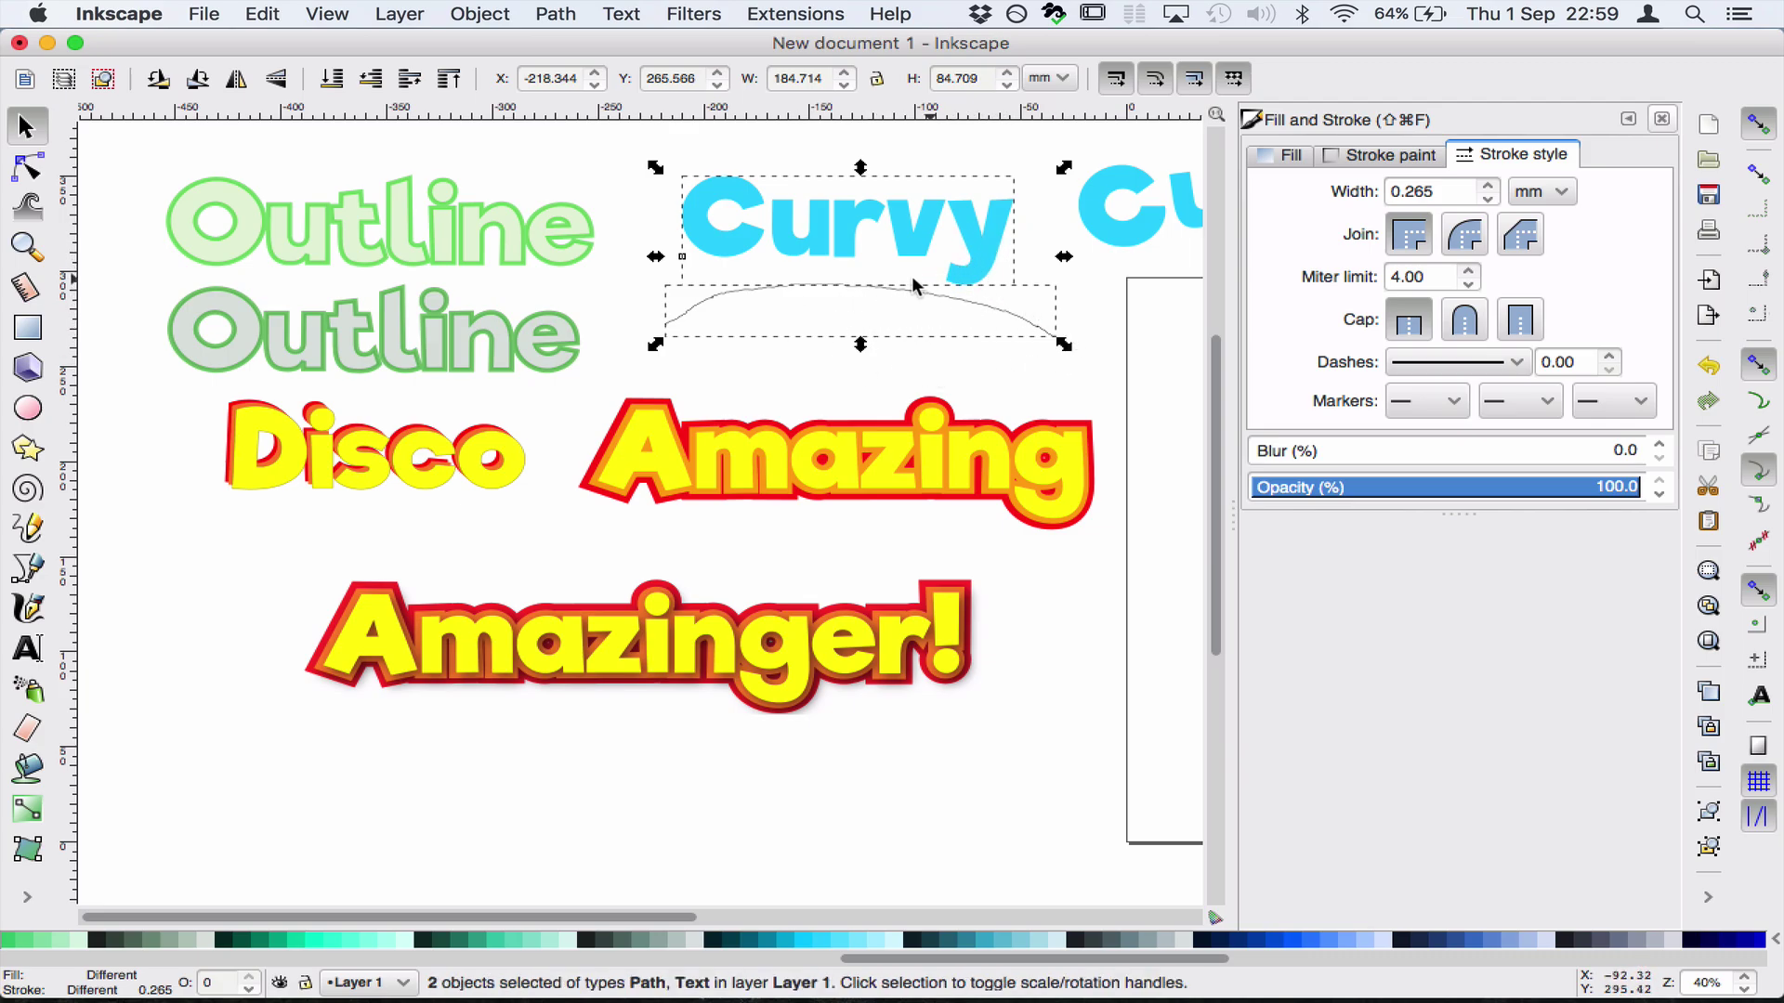
click(622, 14)
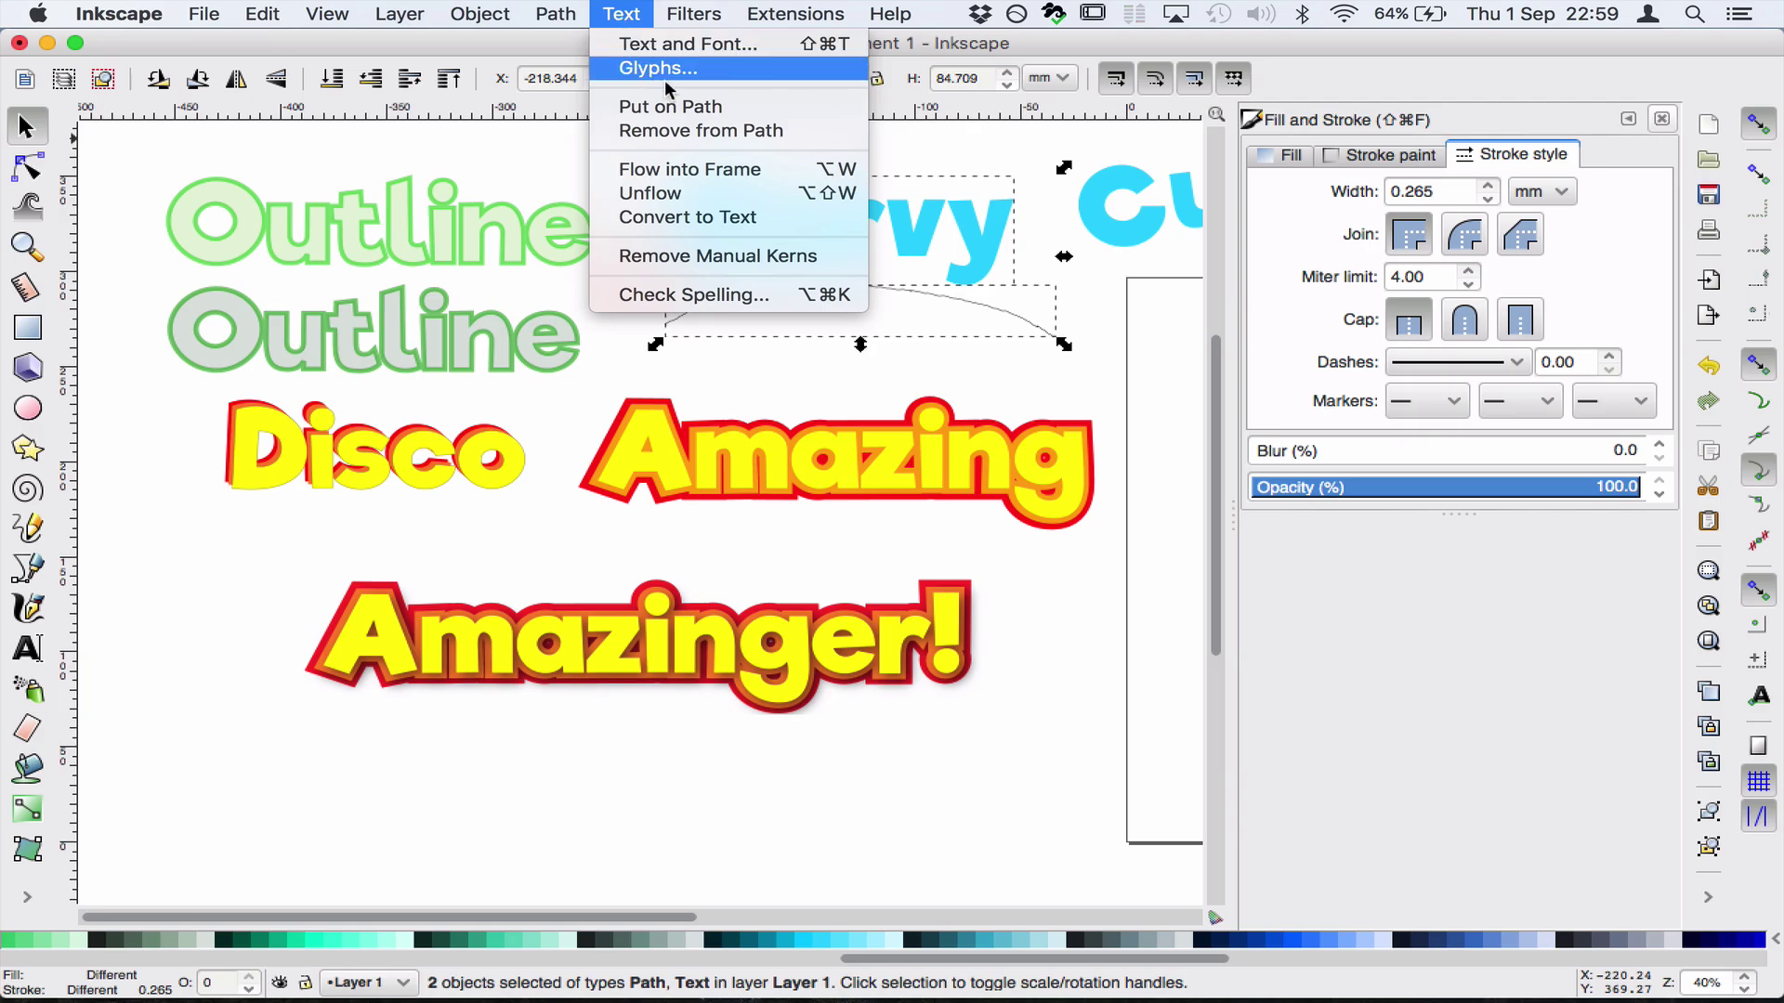
click(756, 106)
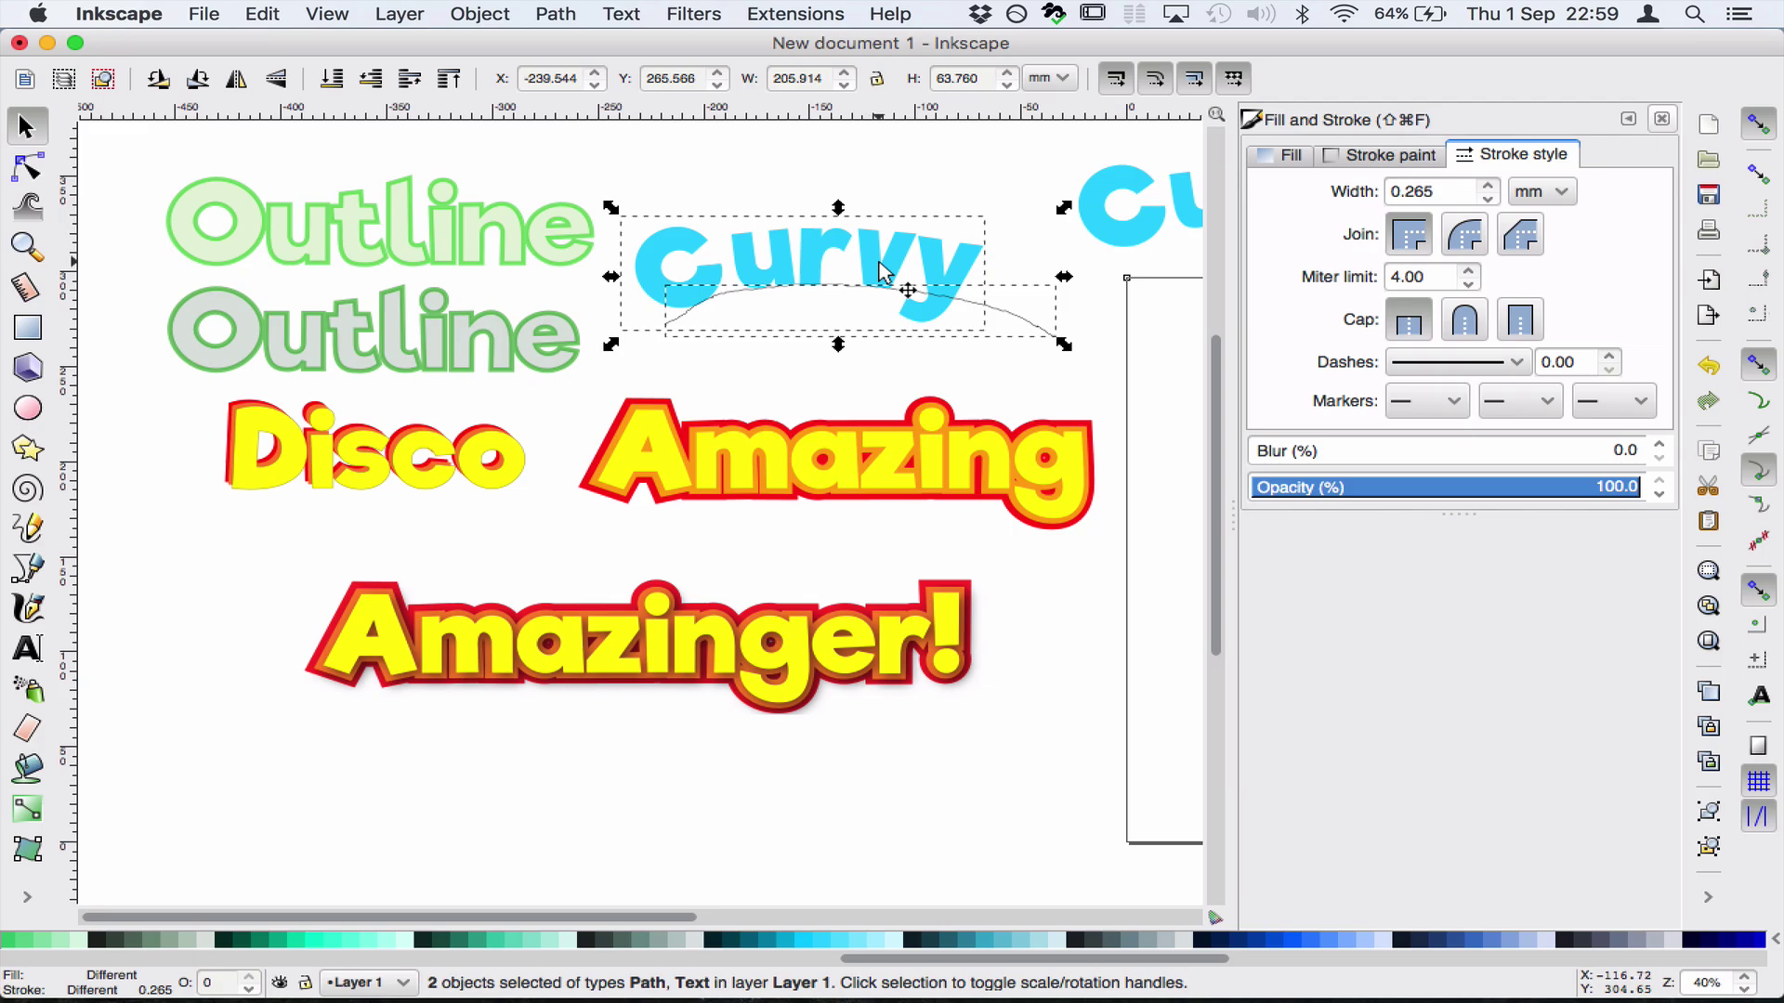
Select only the arch path and narrow it to about 143 mm, keeping its start in place
click(558, 405)
click(1005, 316)
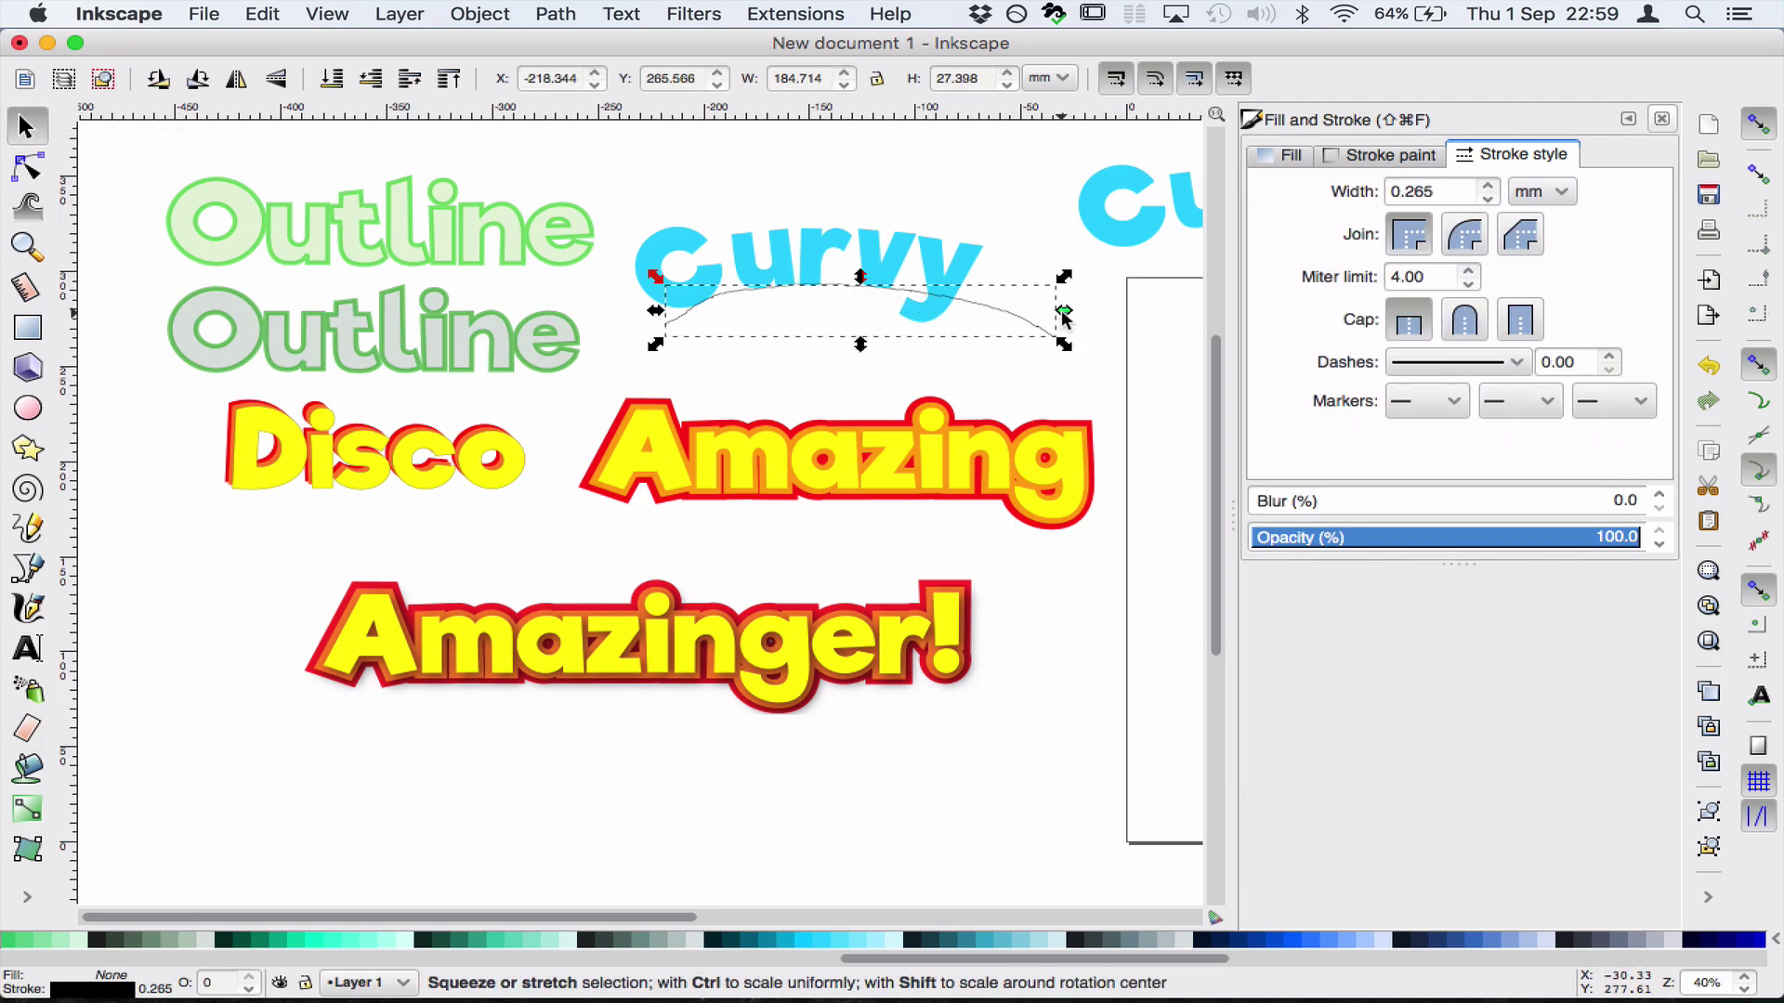
drag(1067, 315, 976, 312)
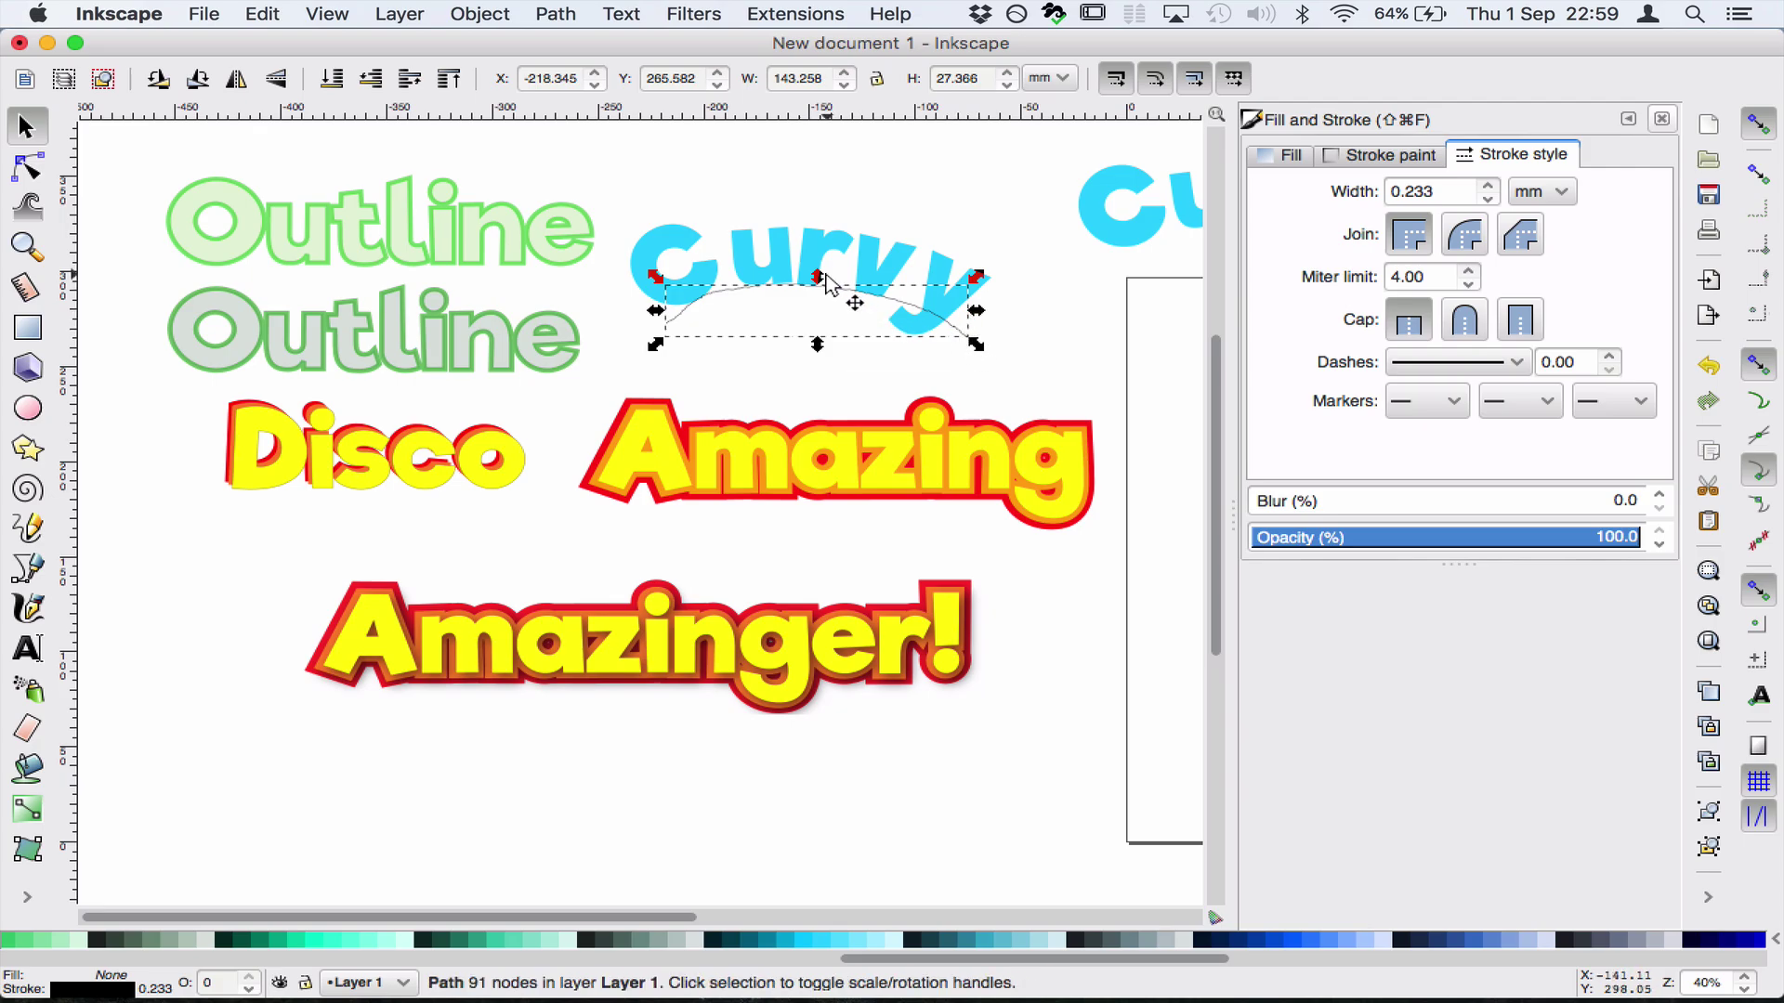
drag(828, 278, 818, 201)
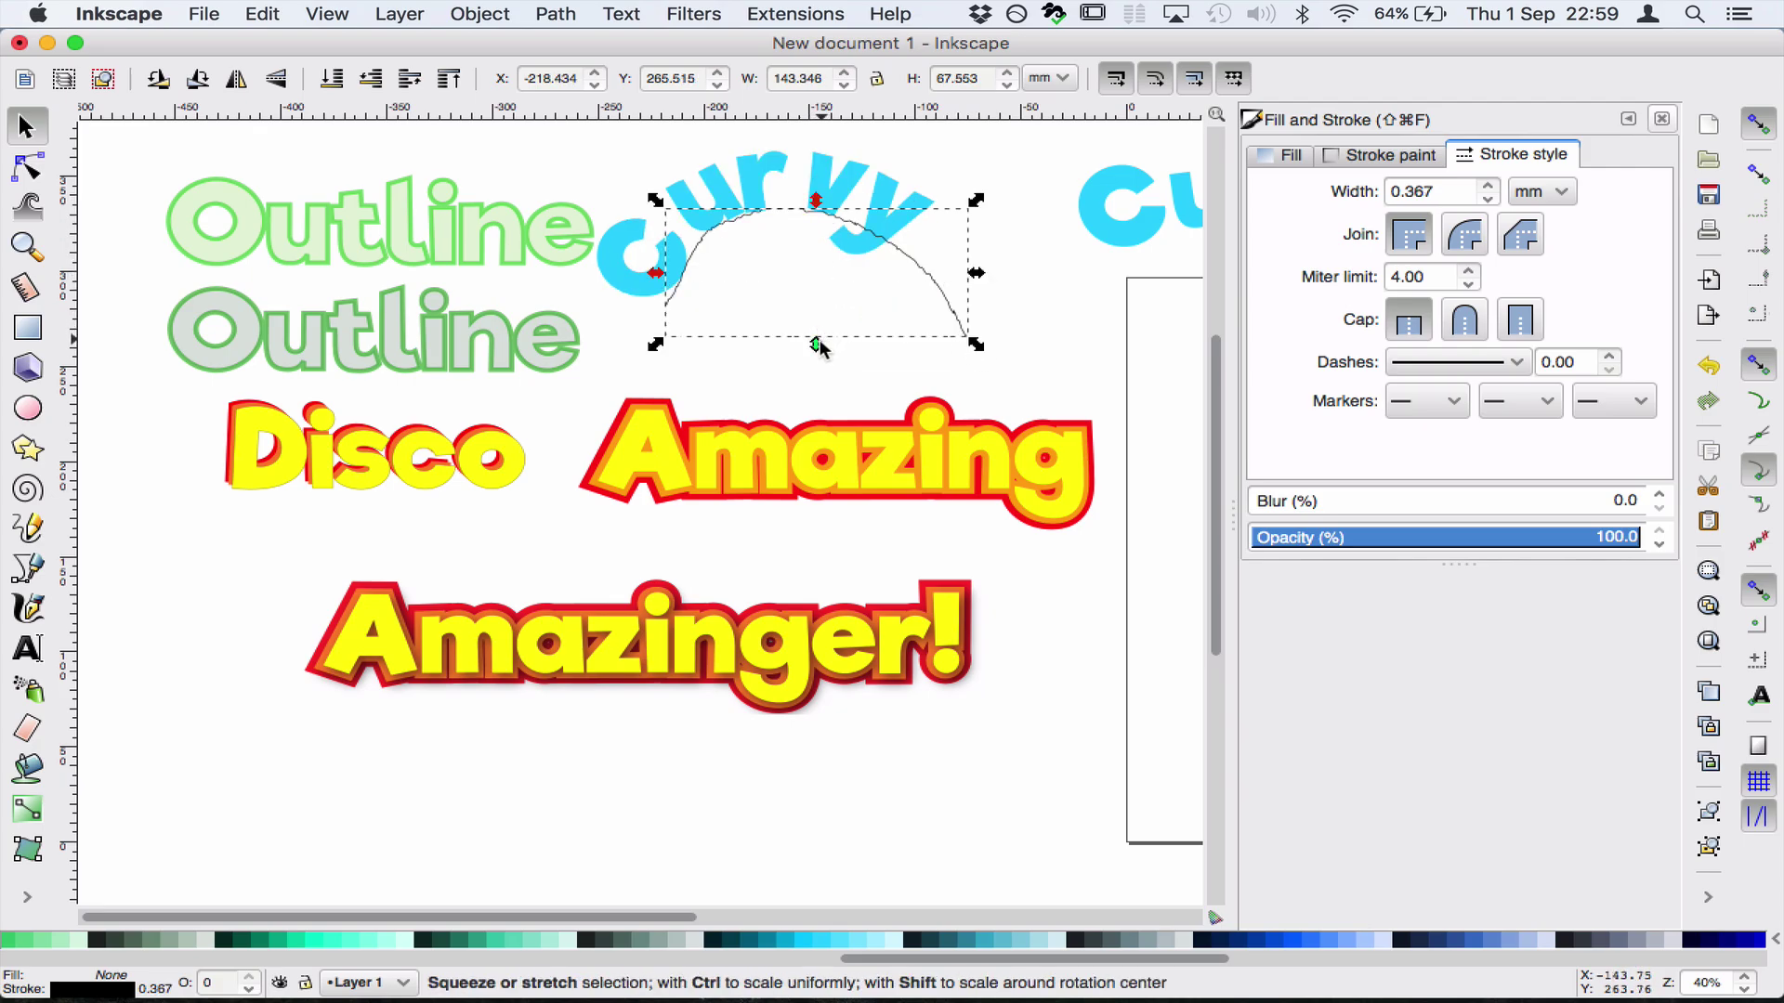
drag(655, 345, 604, 390)
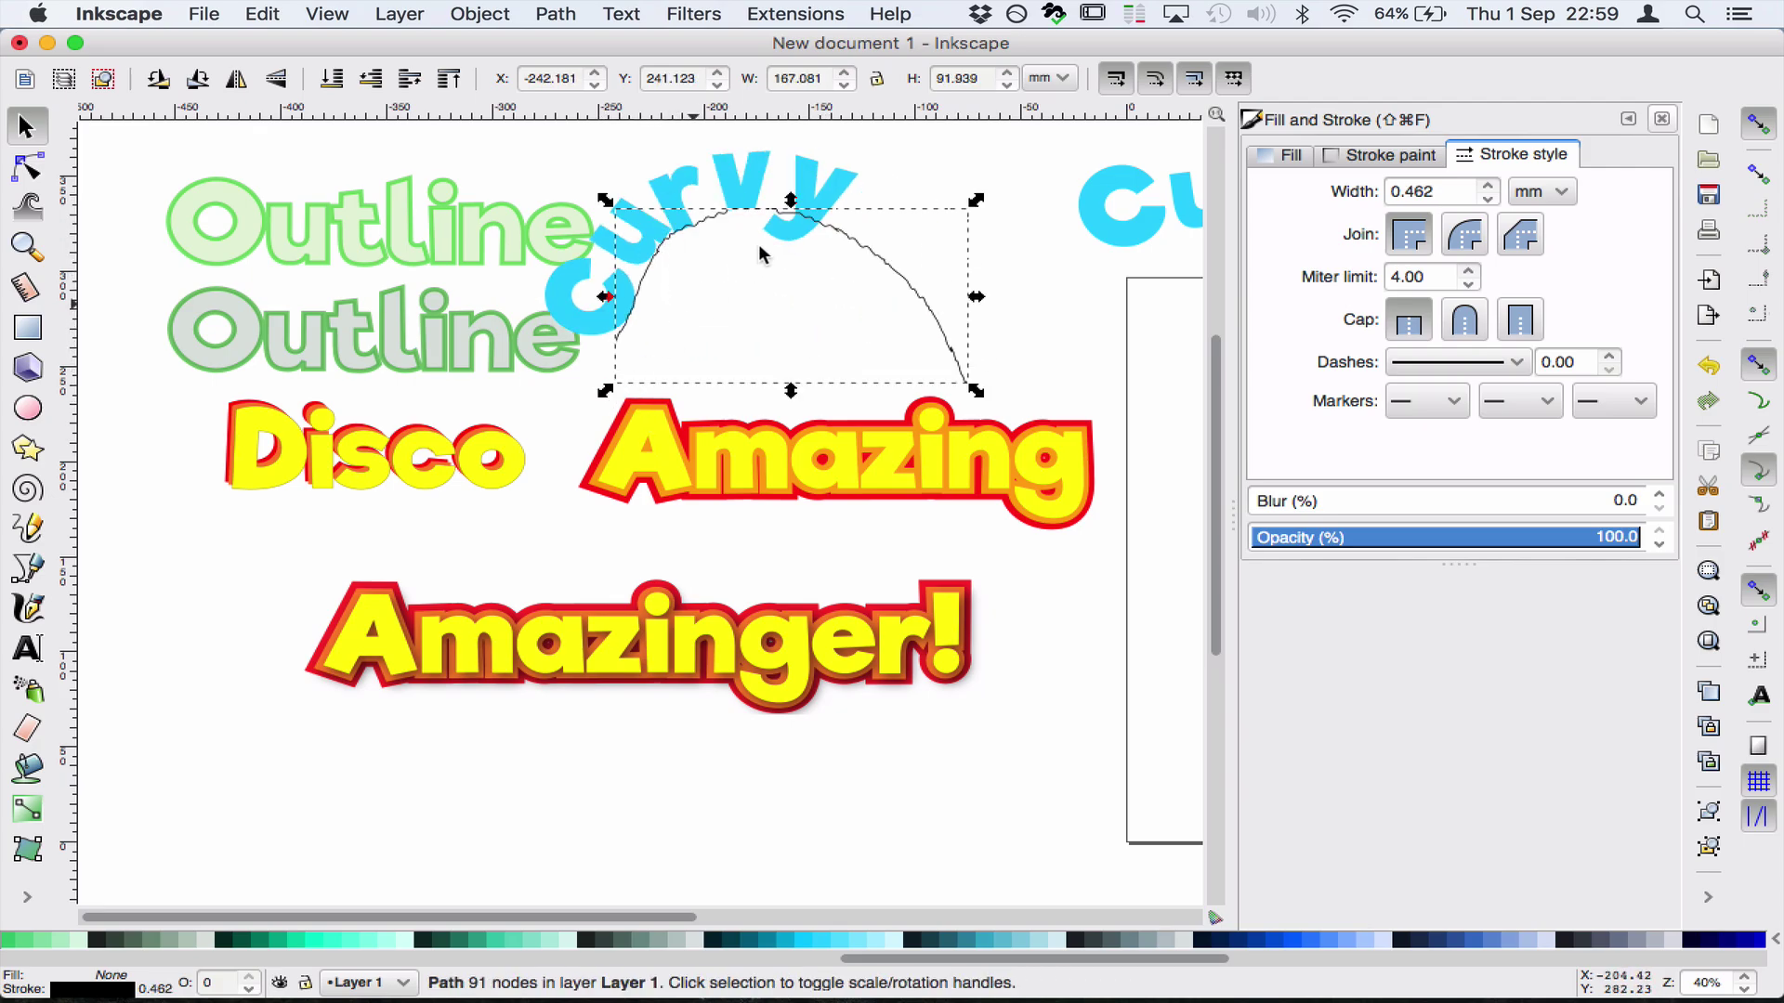
drag(975, 297, 879, 297)
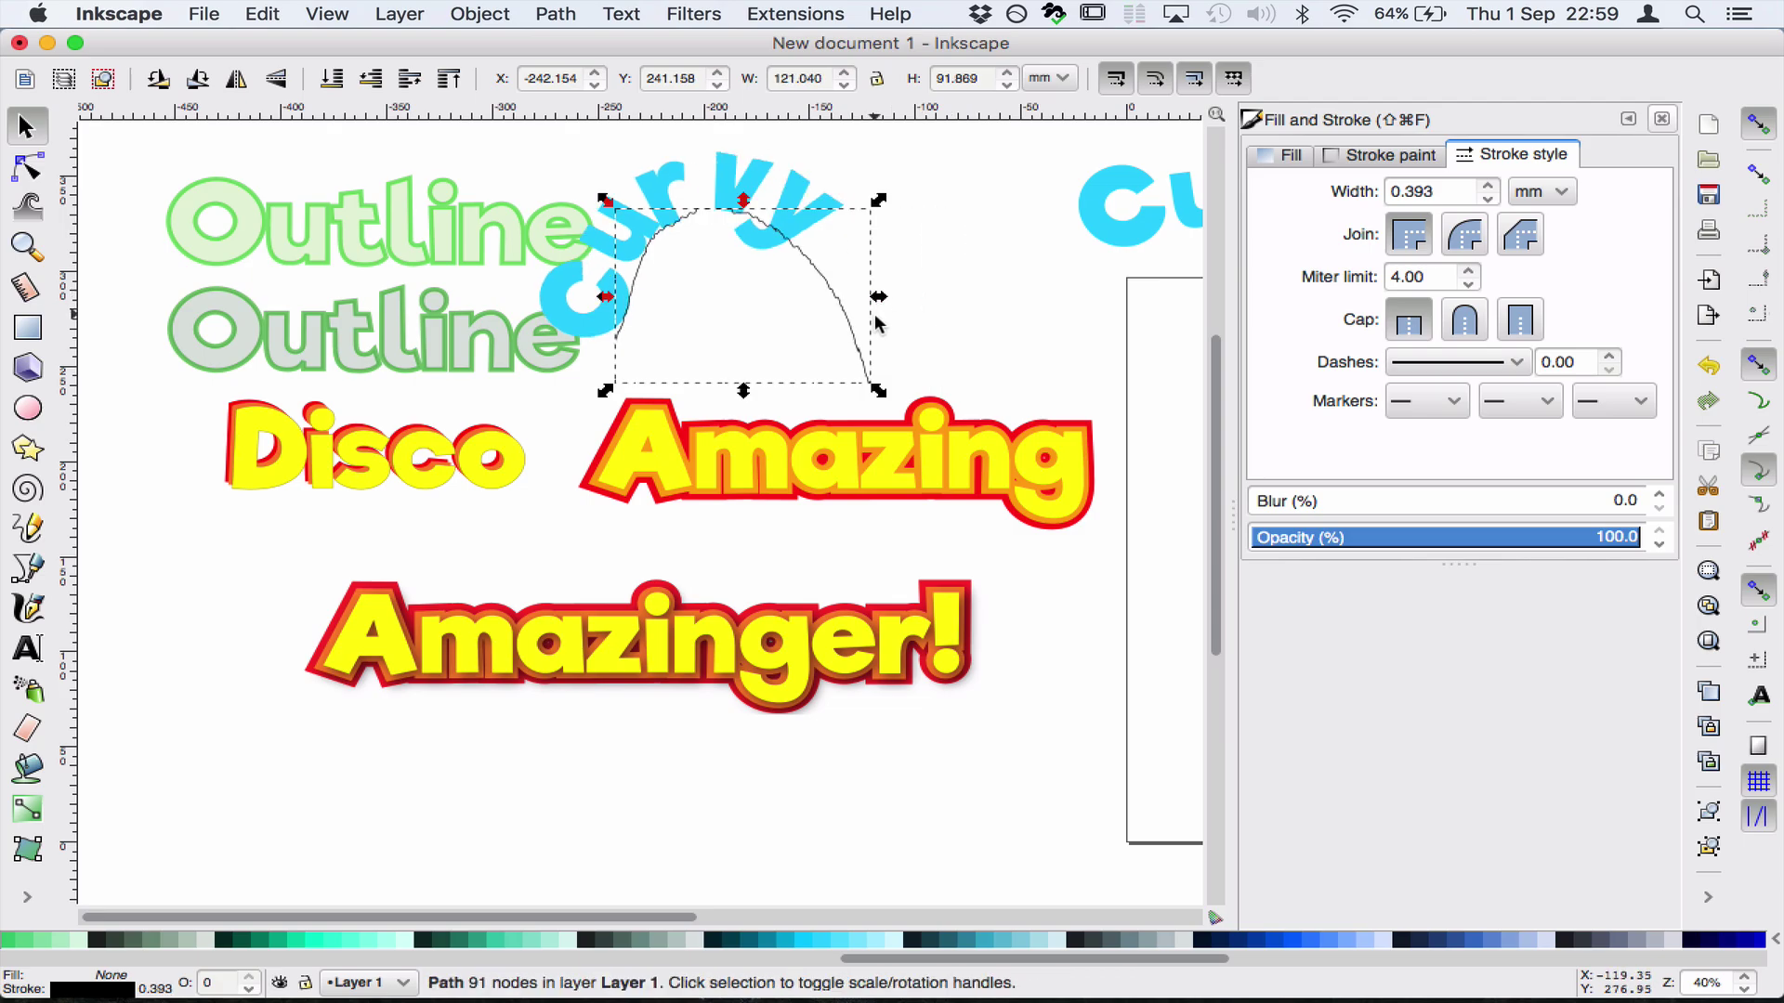
key(super+z)
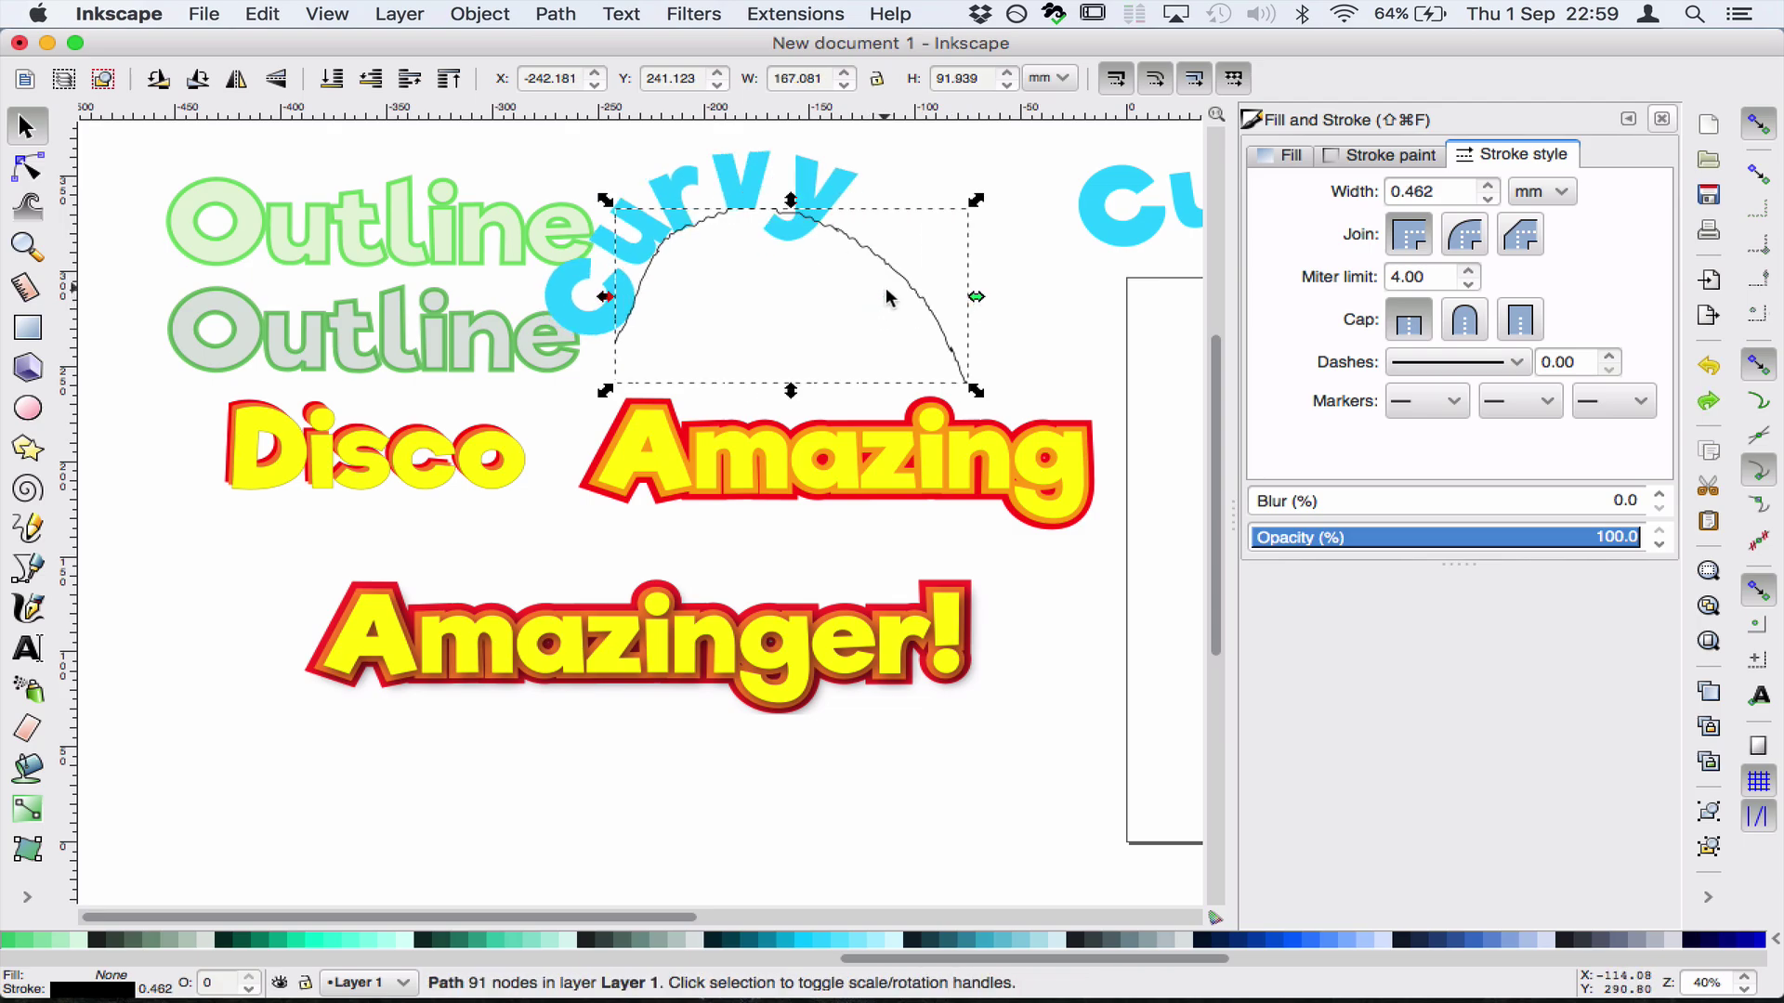
key(super+z)
key(super+z)
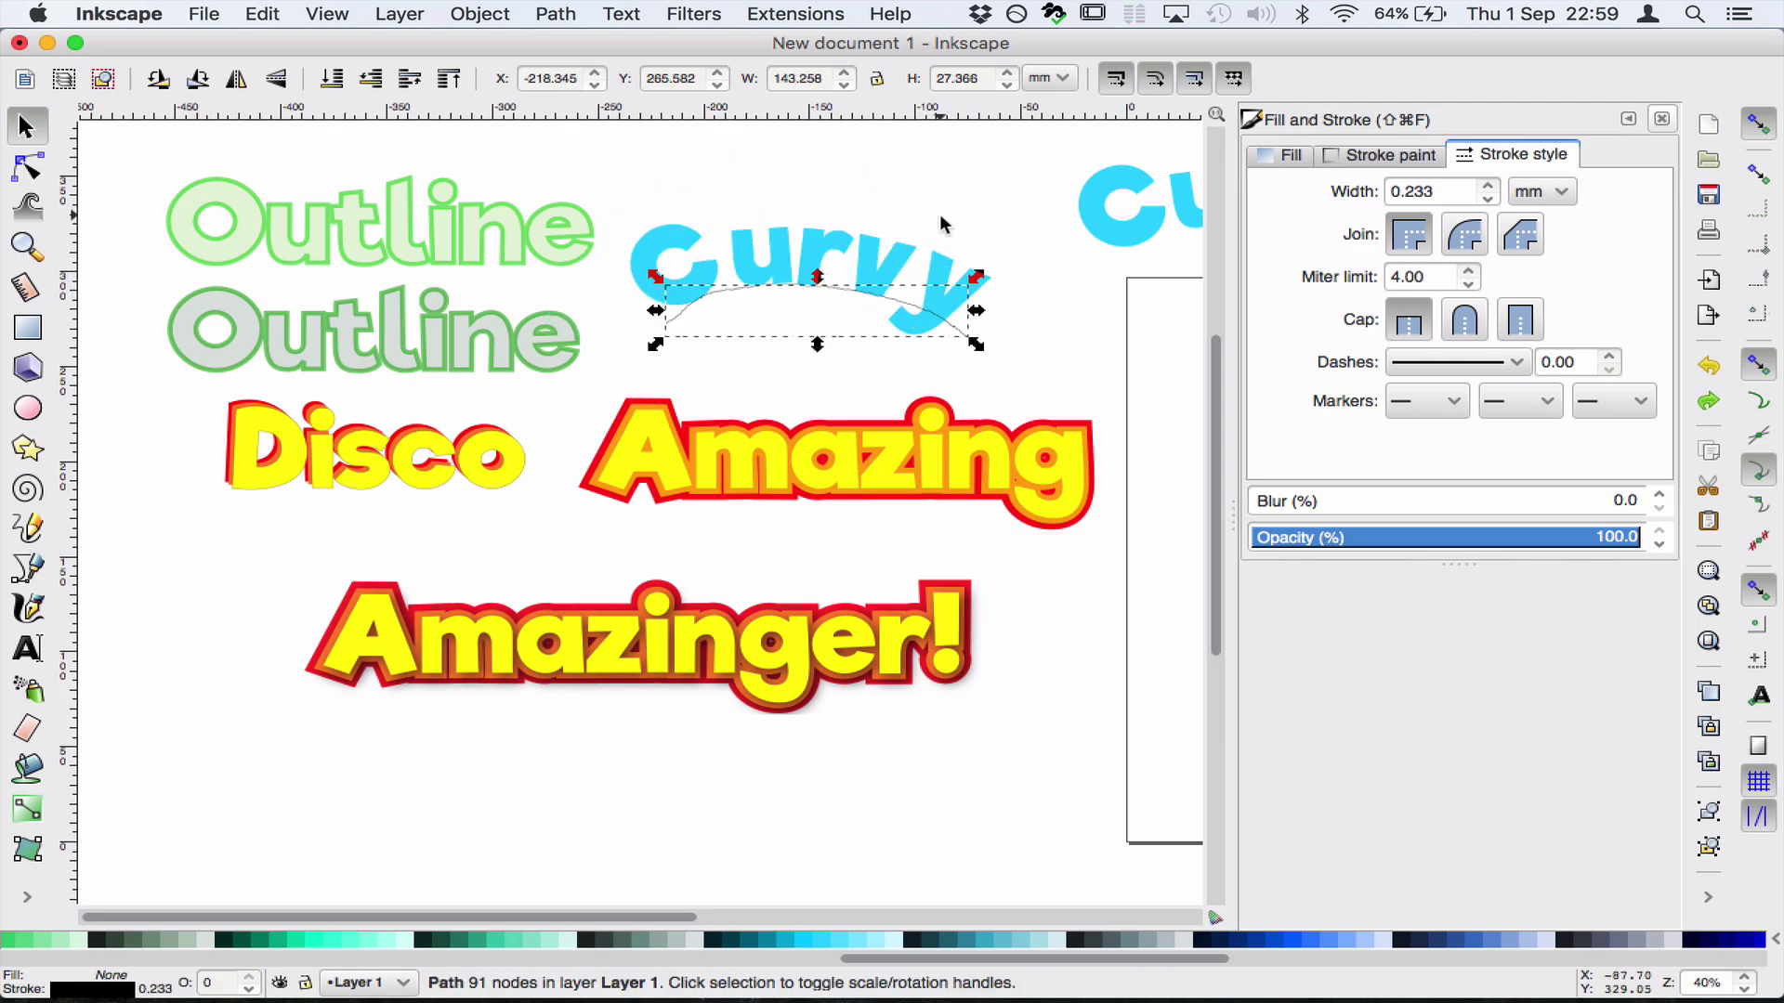
Move the arch path carrying the "Curvy" text about 18 mm to the right and 20 mm up, clear of the Outline text
click(943, 225)
click(967, 340)
drag(899, 309, 940, 276)
click(782, 306)
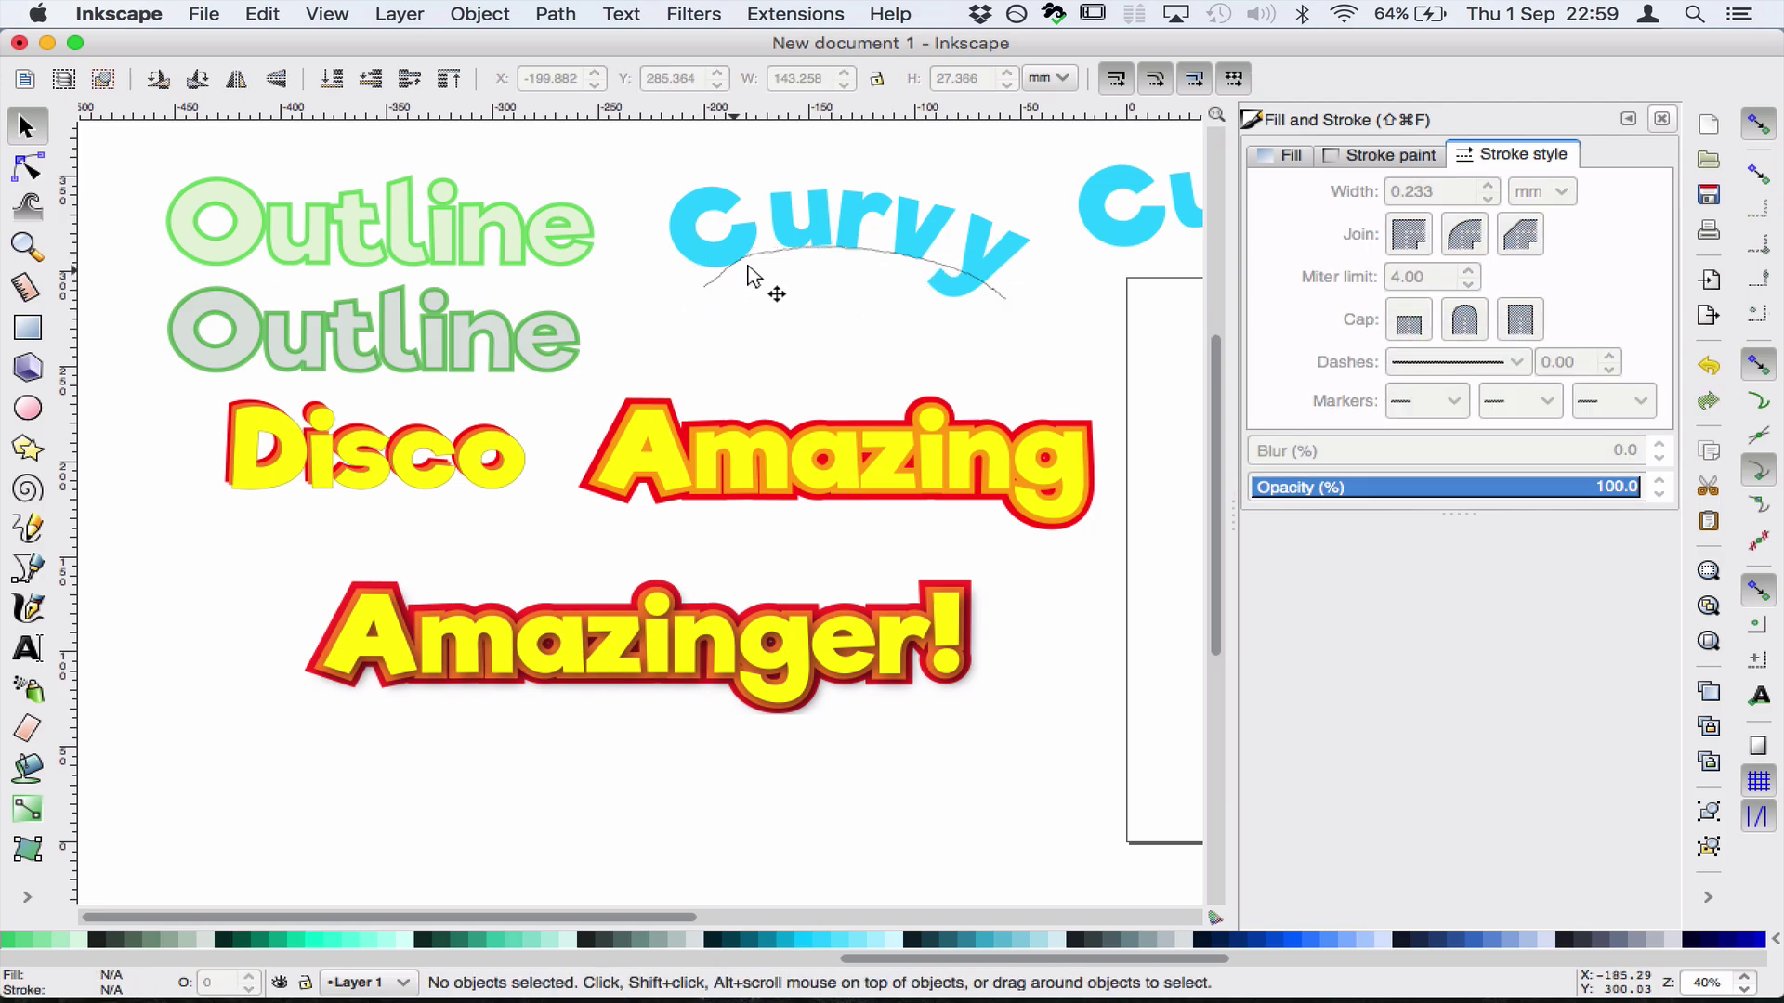
Remove the stroke paint from the arch path under the "Curvy" text and deselect it
click(945, 275)
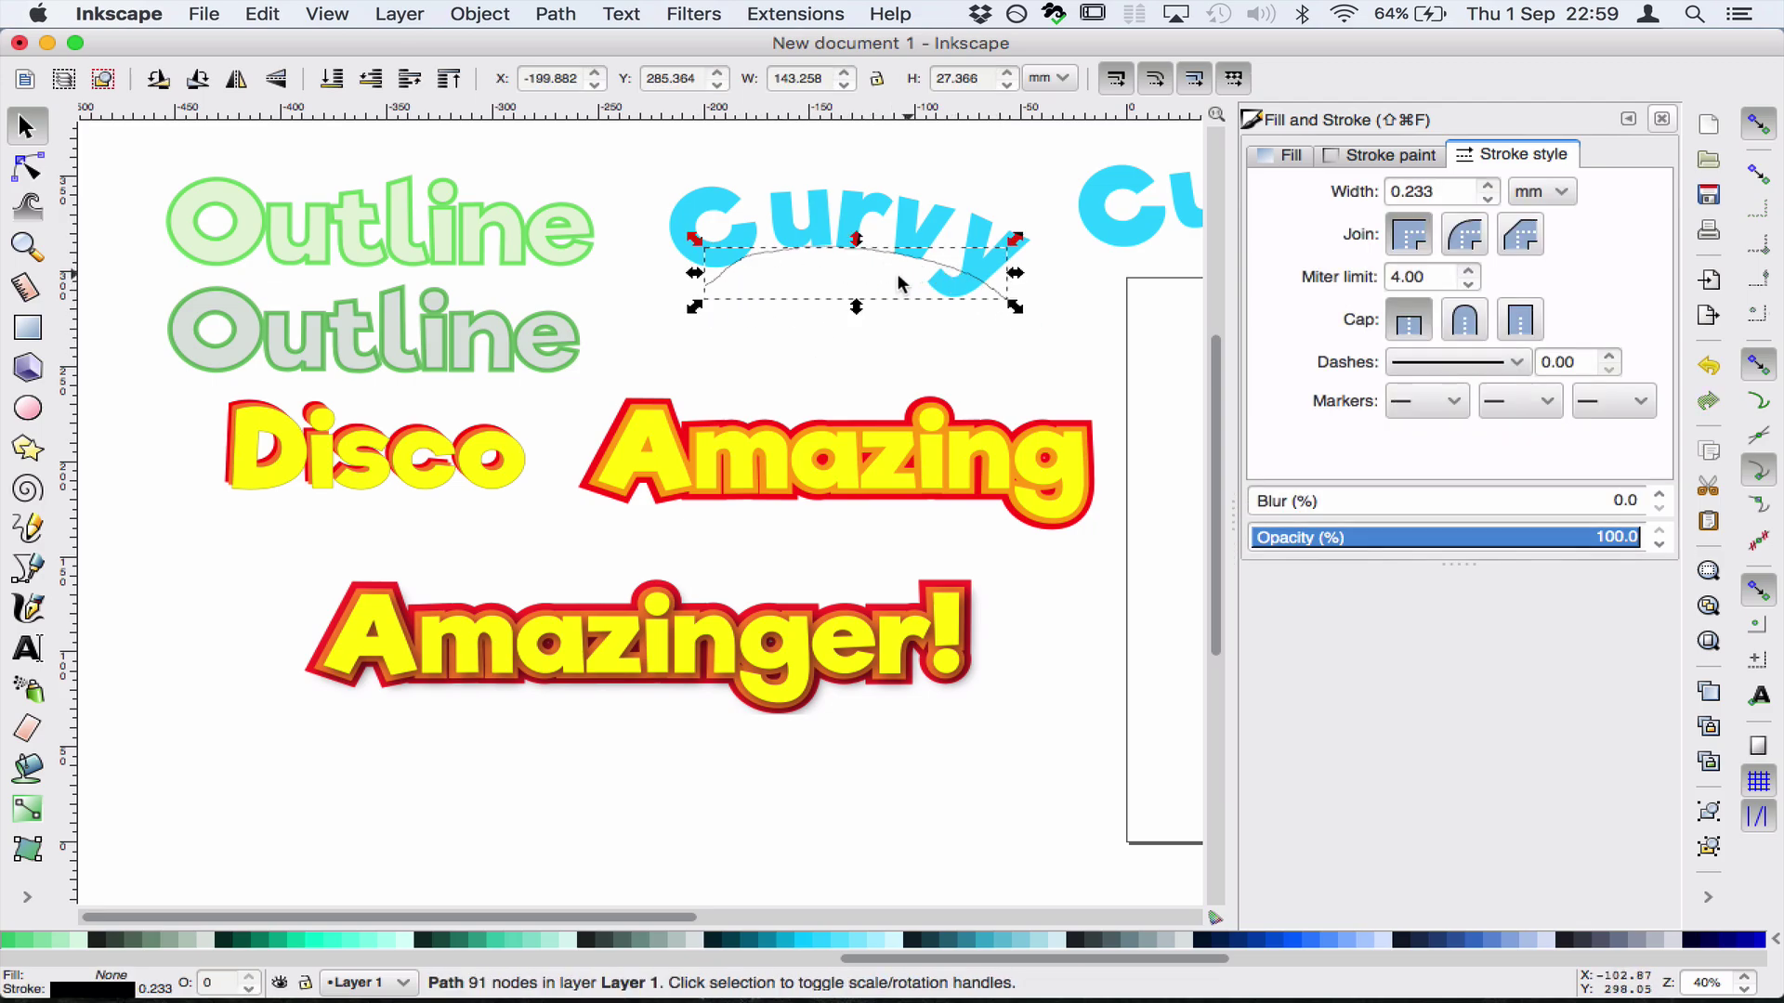
click(1381, 154)
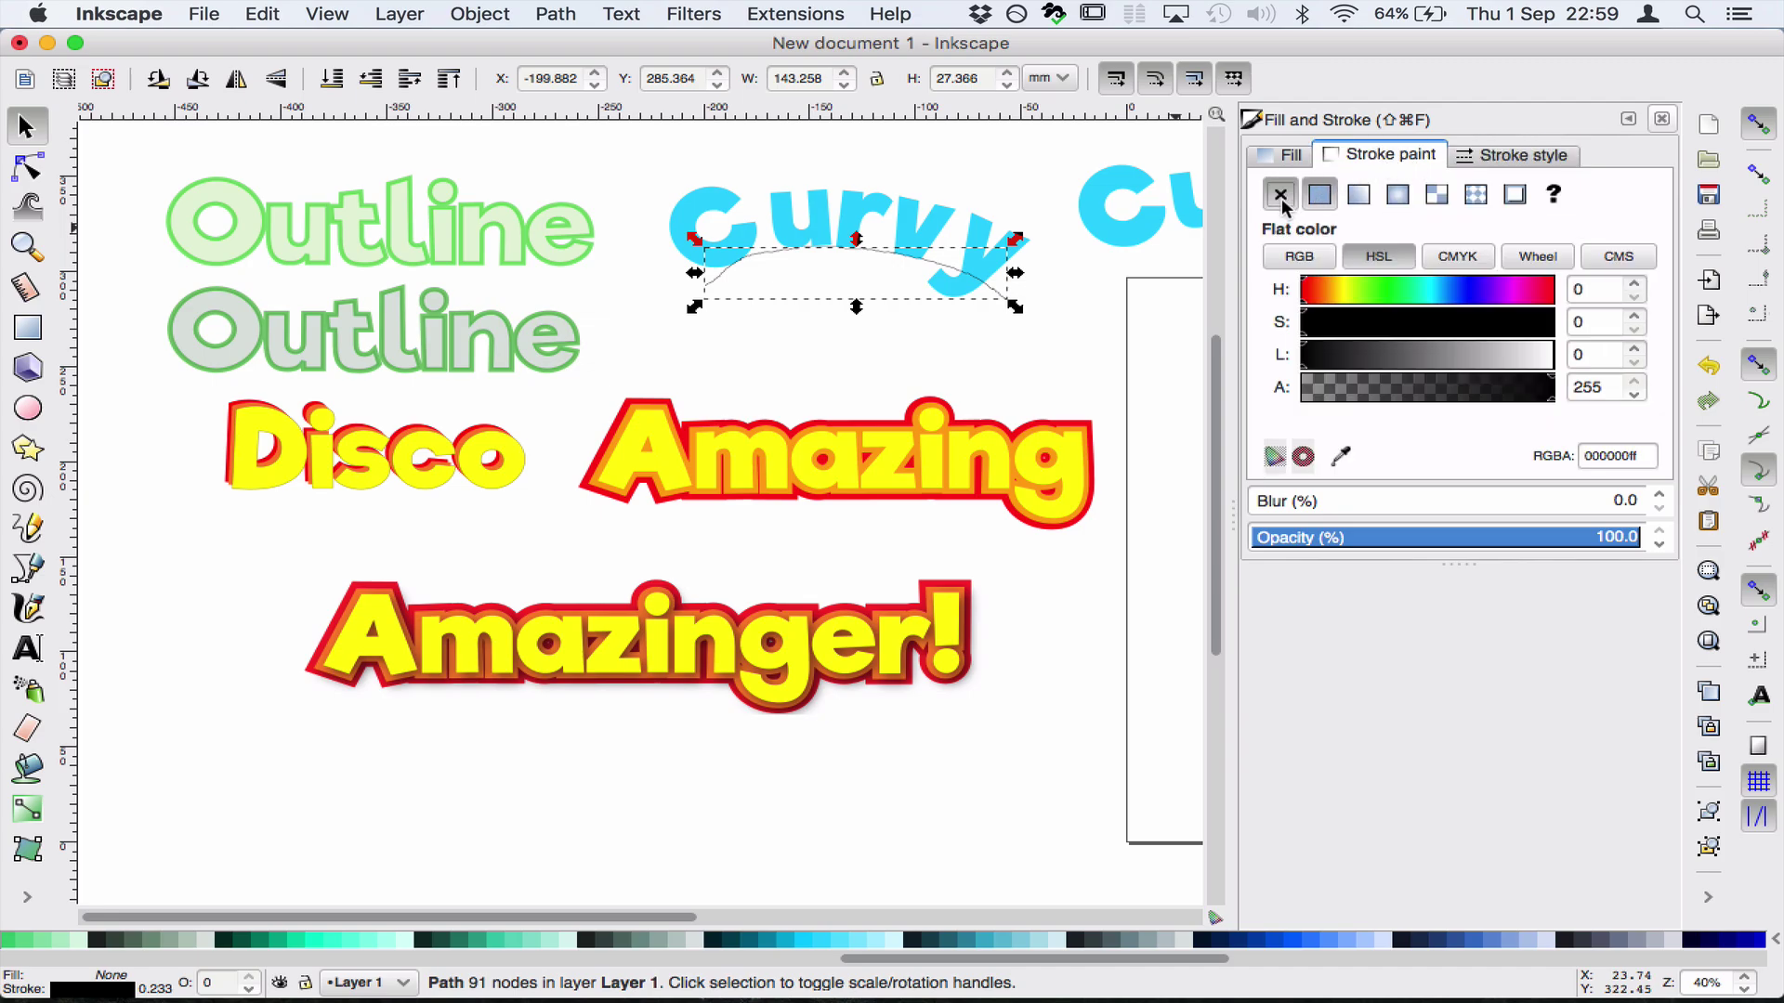
click(1280, 194)
click(788, 306)
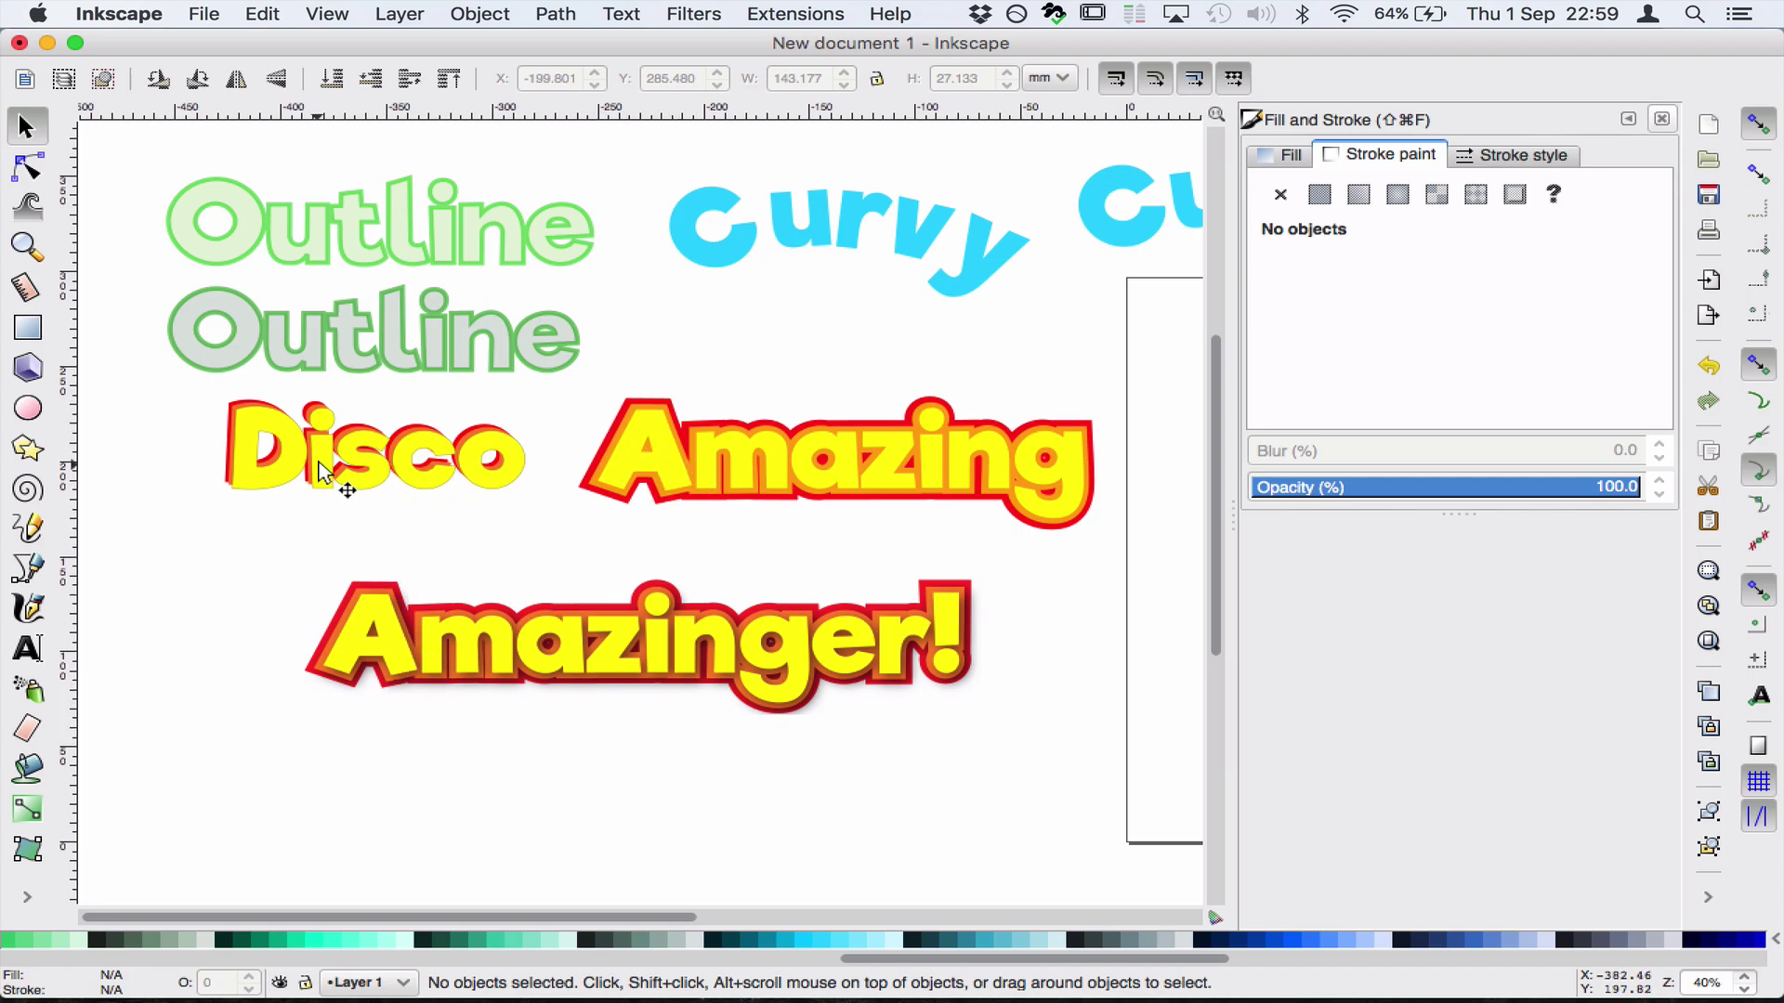
Add new text "Disco" below the Amazinger sample and scale it to about 127 mm wide
click(28, 647)
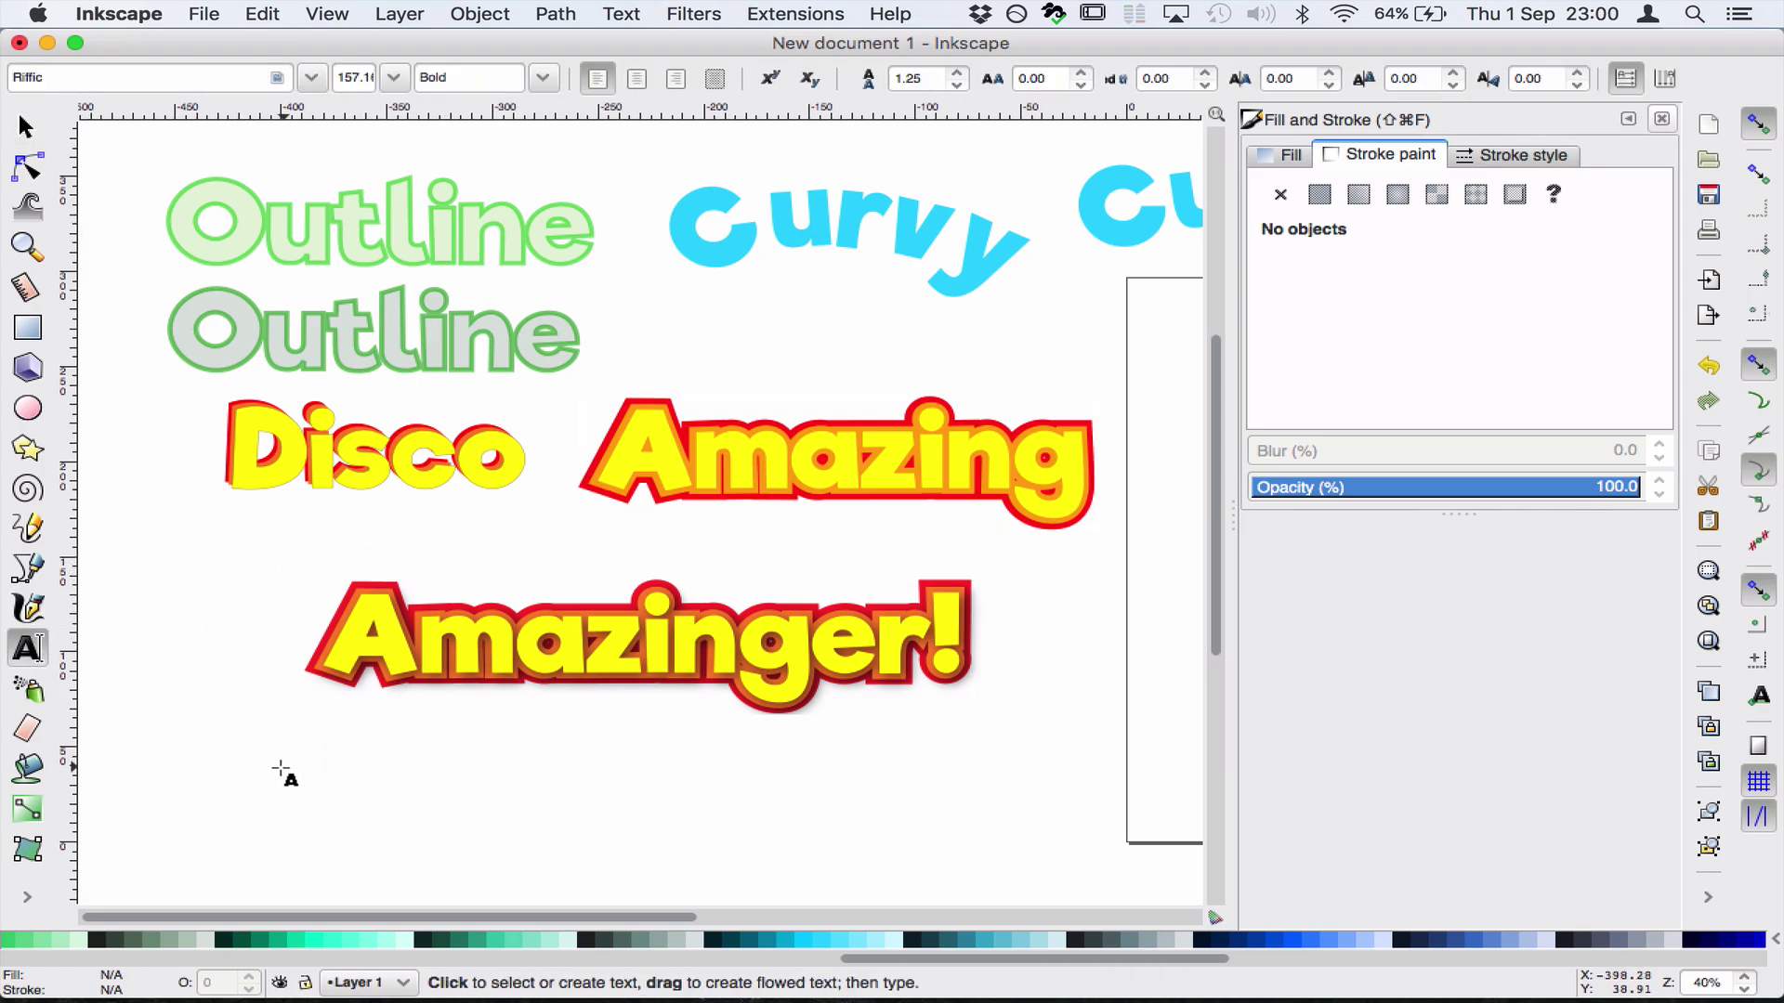
click(239, 772)
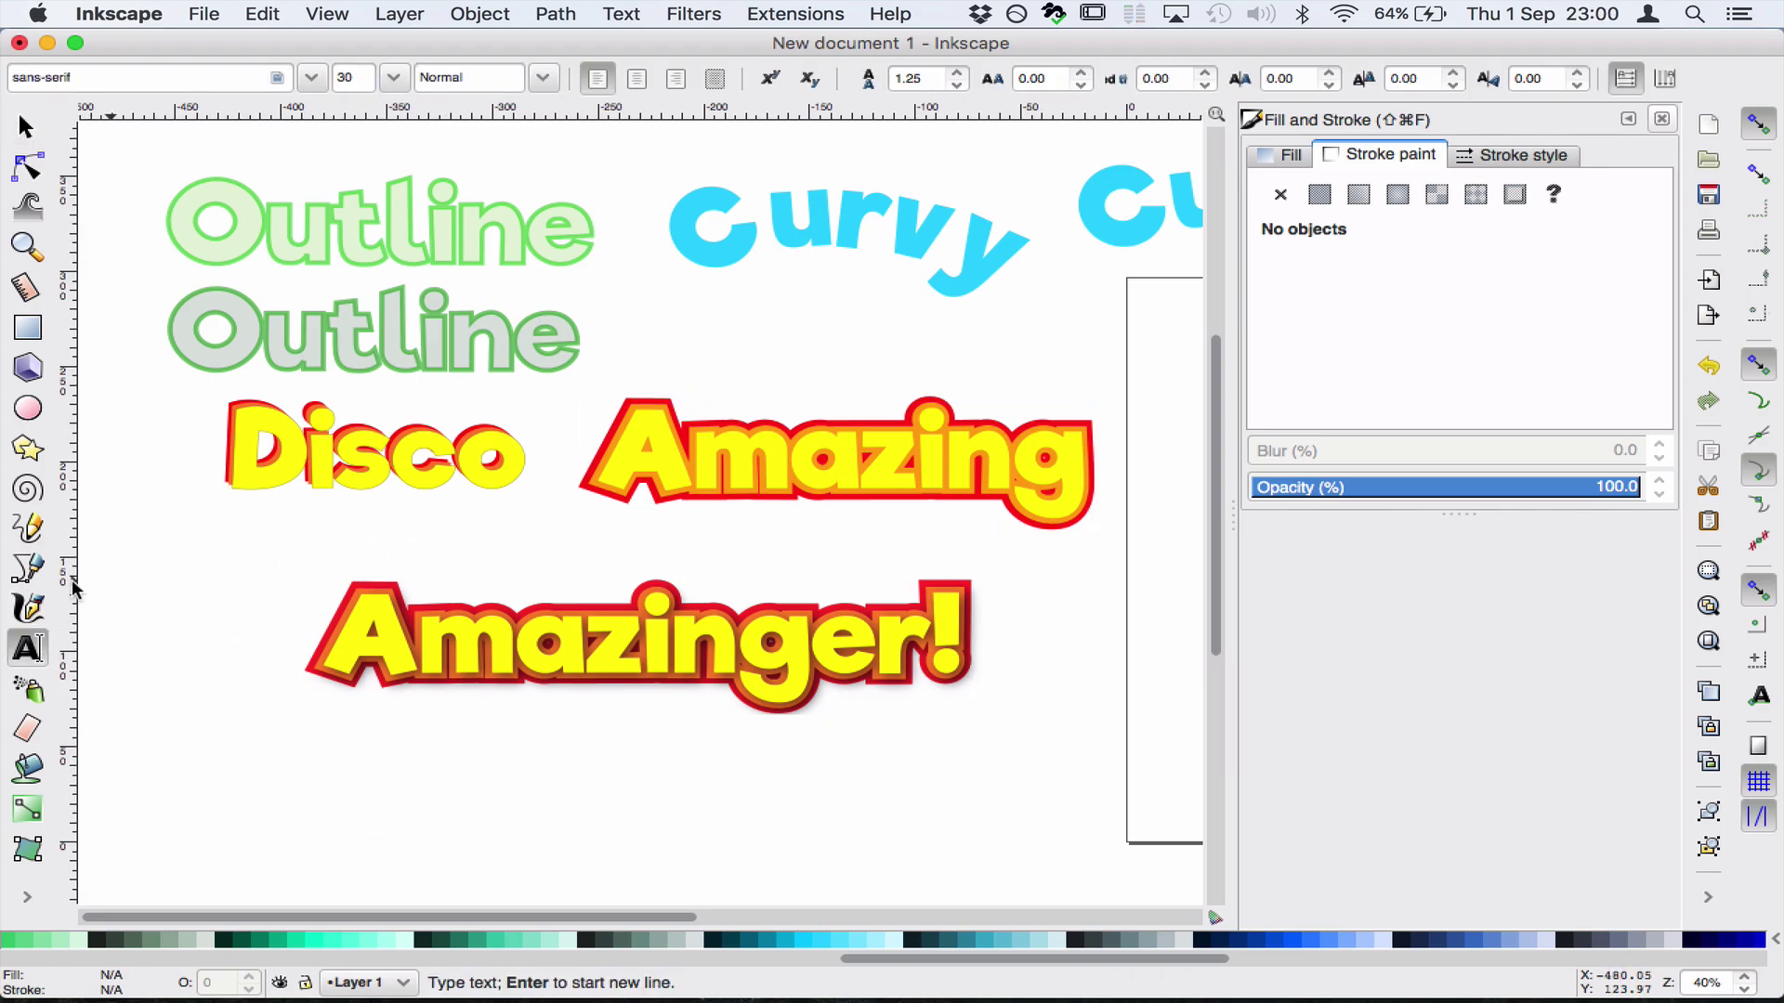
text(Disco)
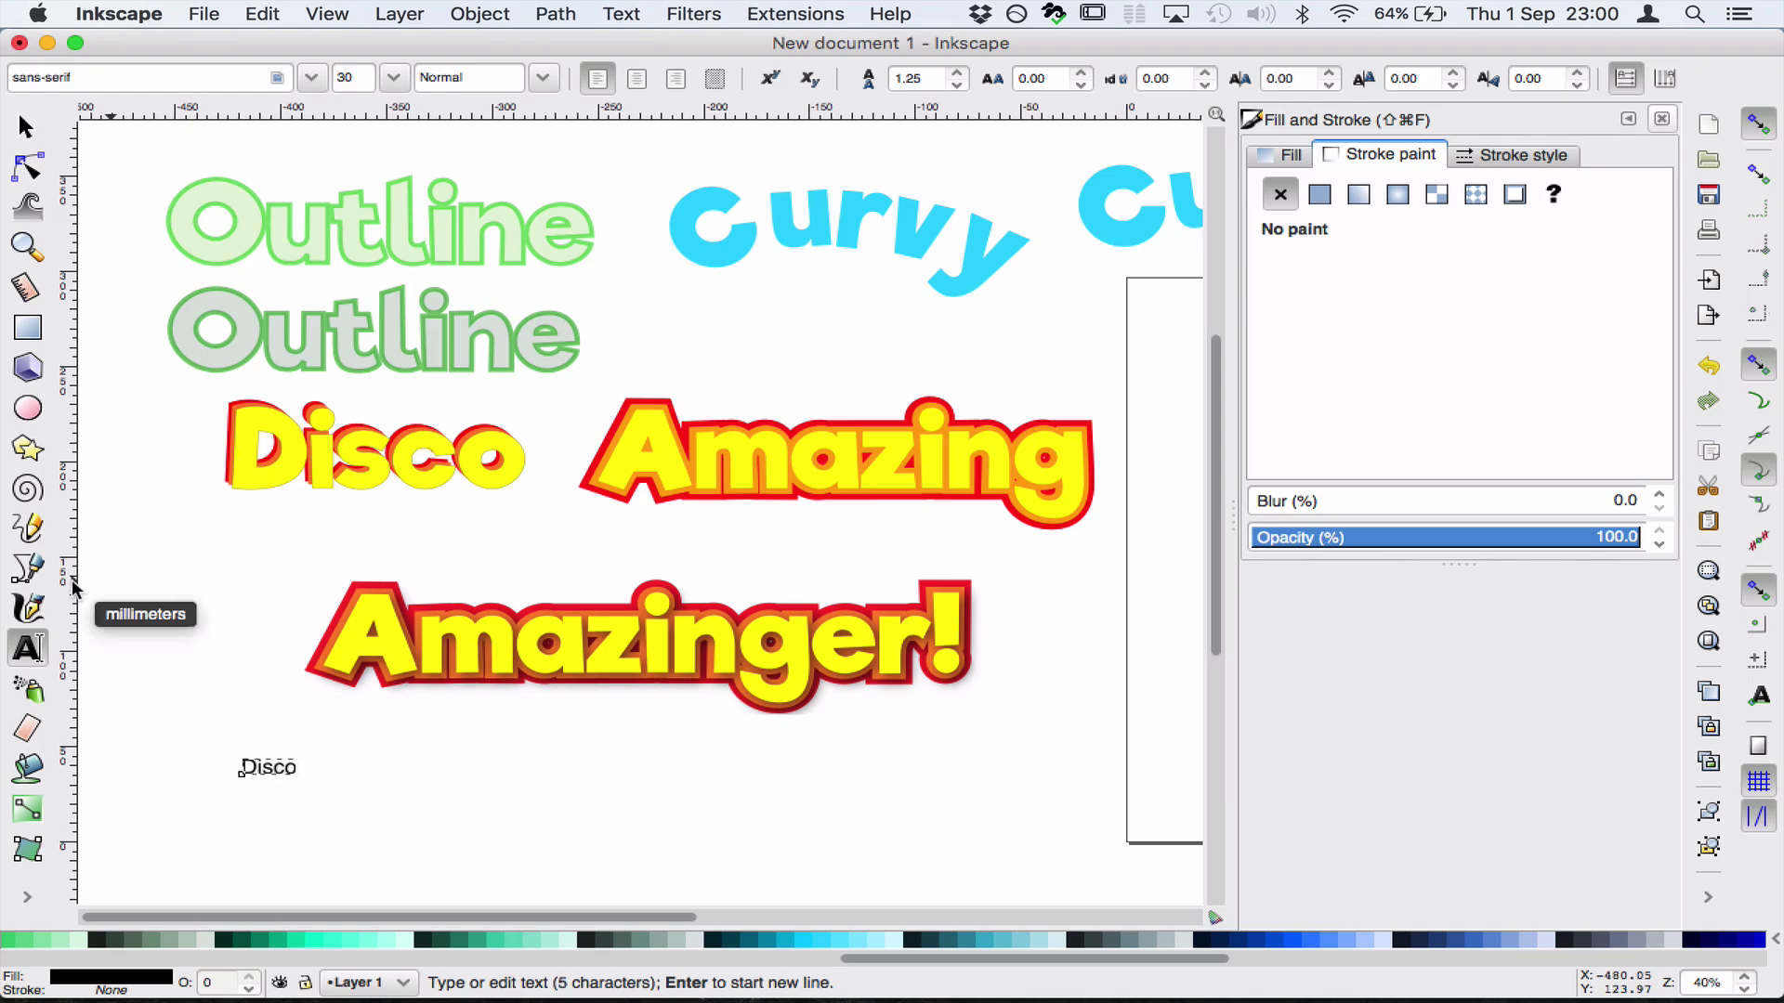
click(26, 126)
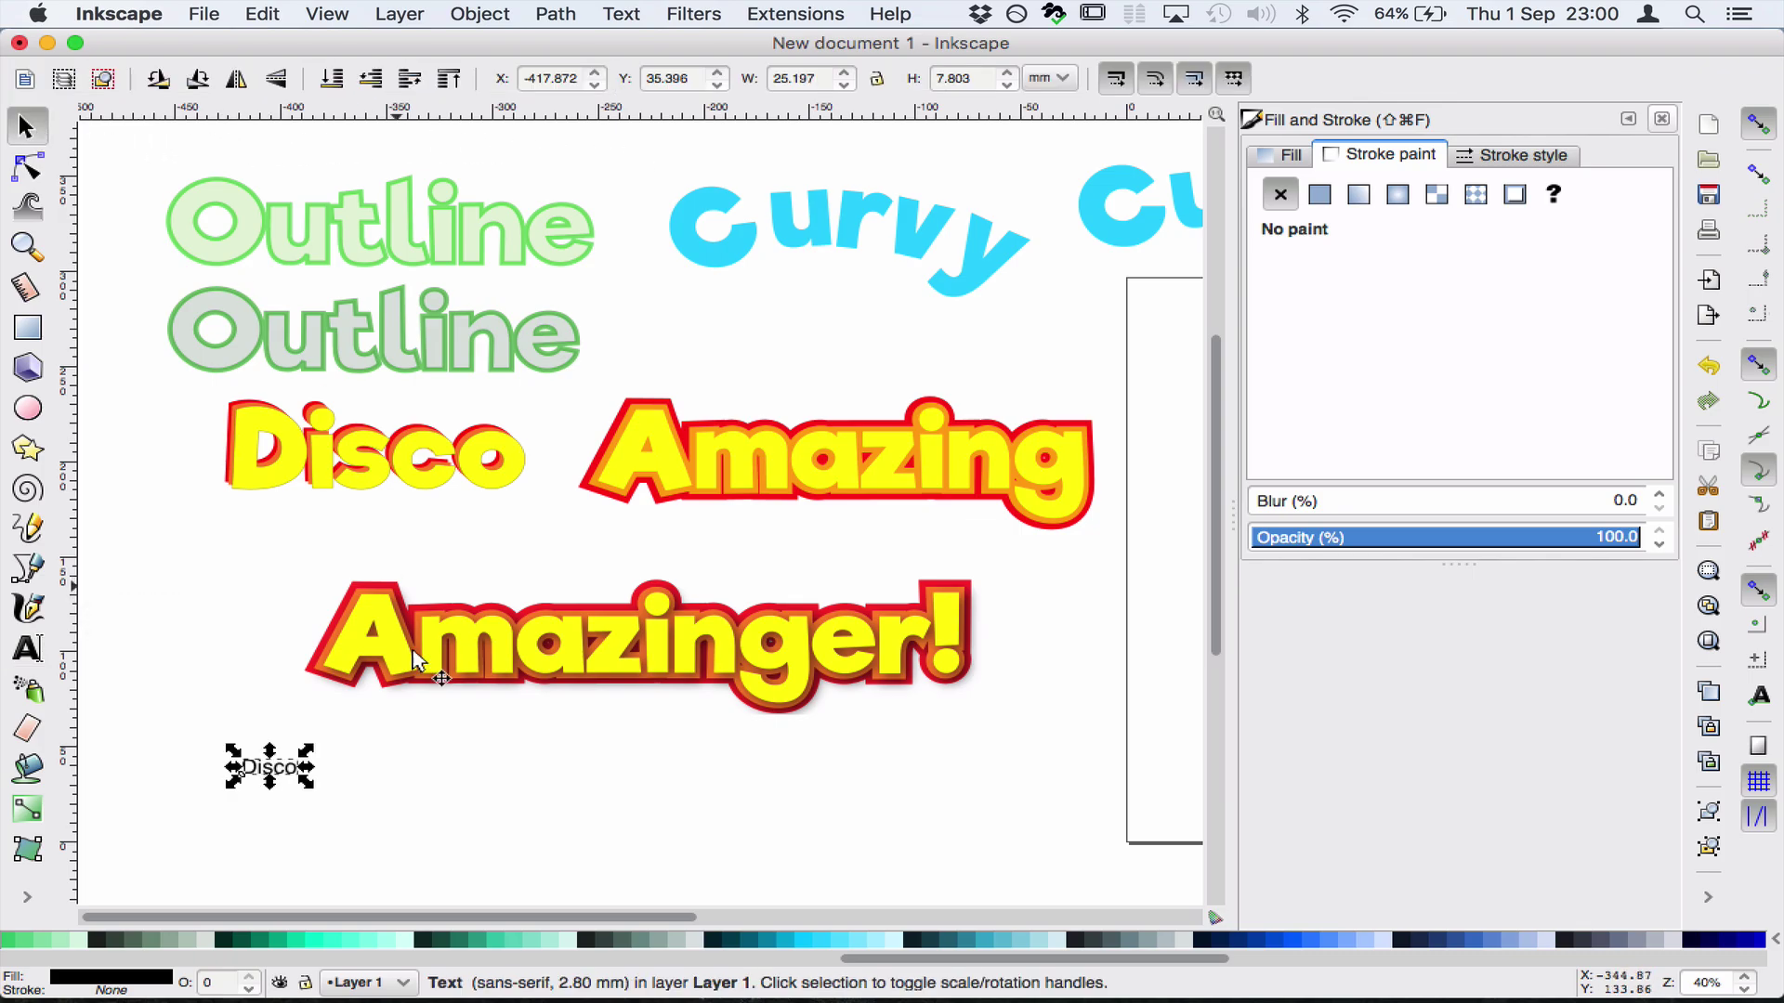
drag(303, 790, 520, 844)
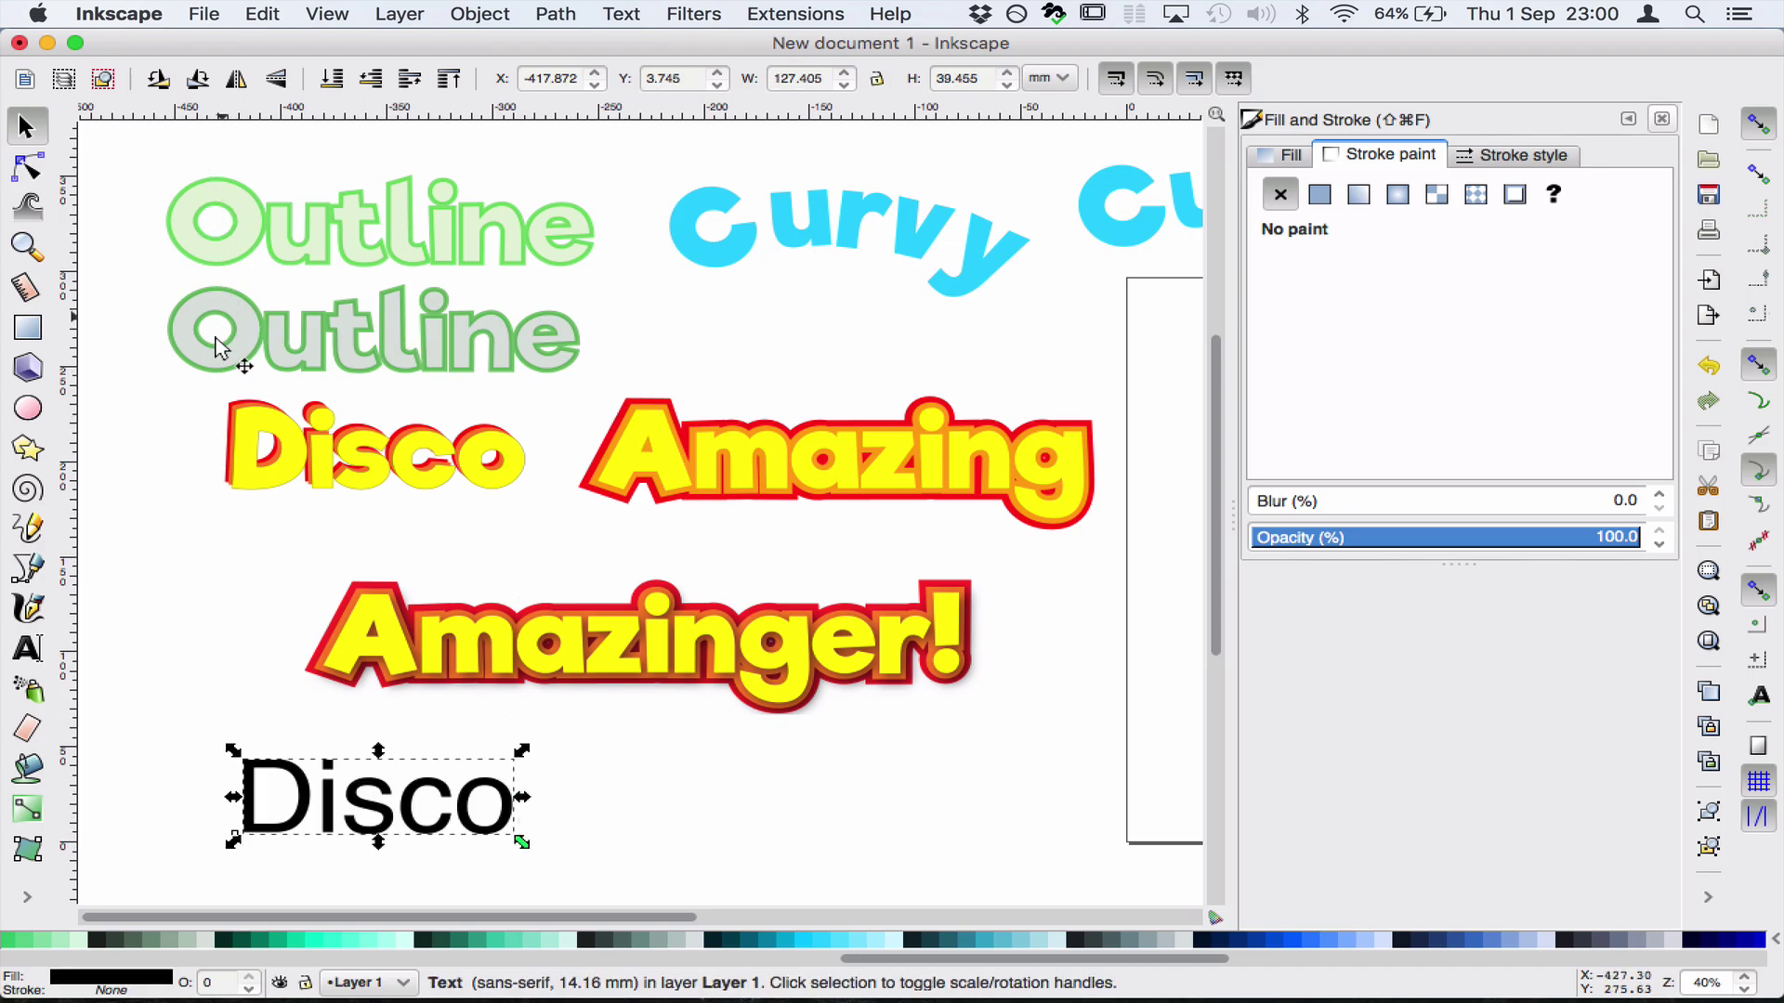
Select all of the new "Disco" text and set its font to Riffic Bold
double_click(356, 780)
double_click(375, 790)
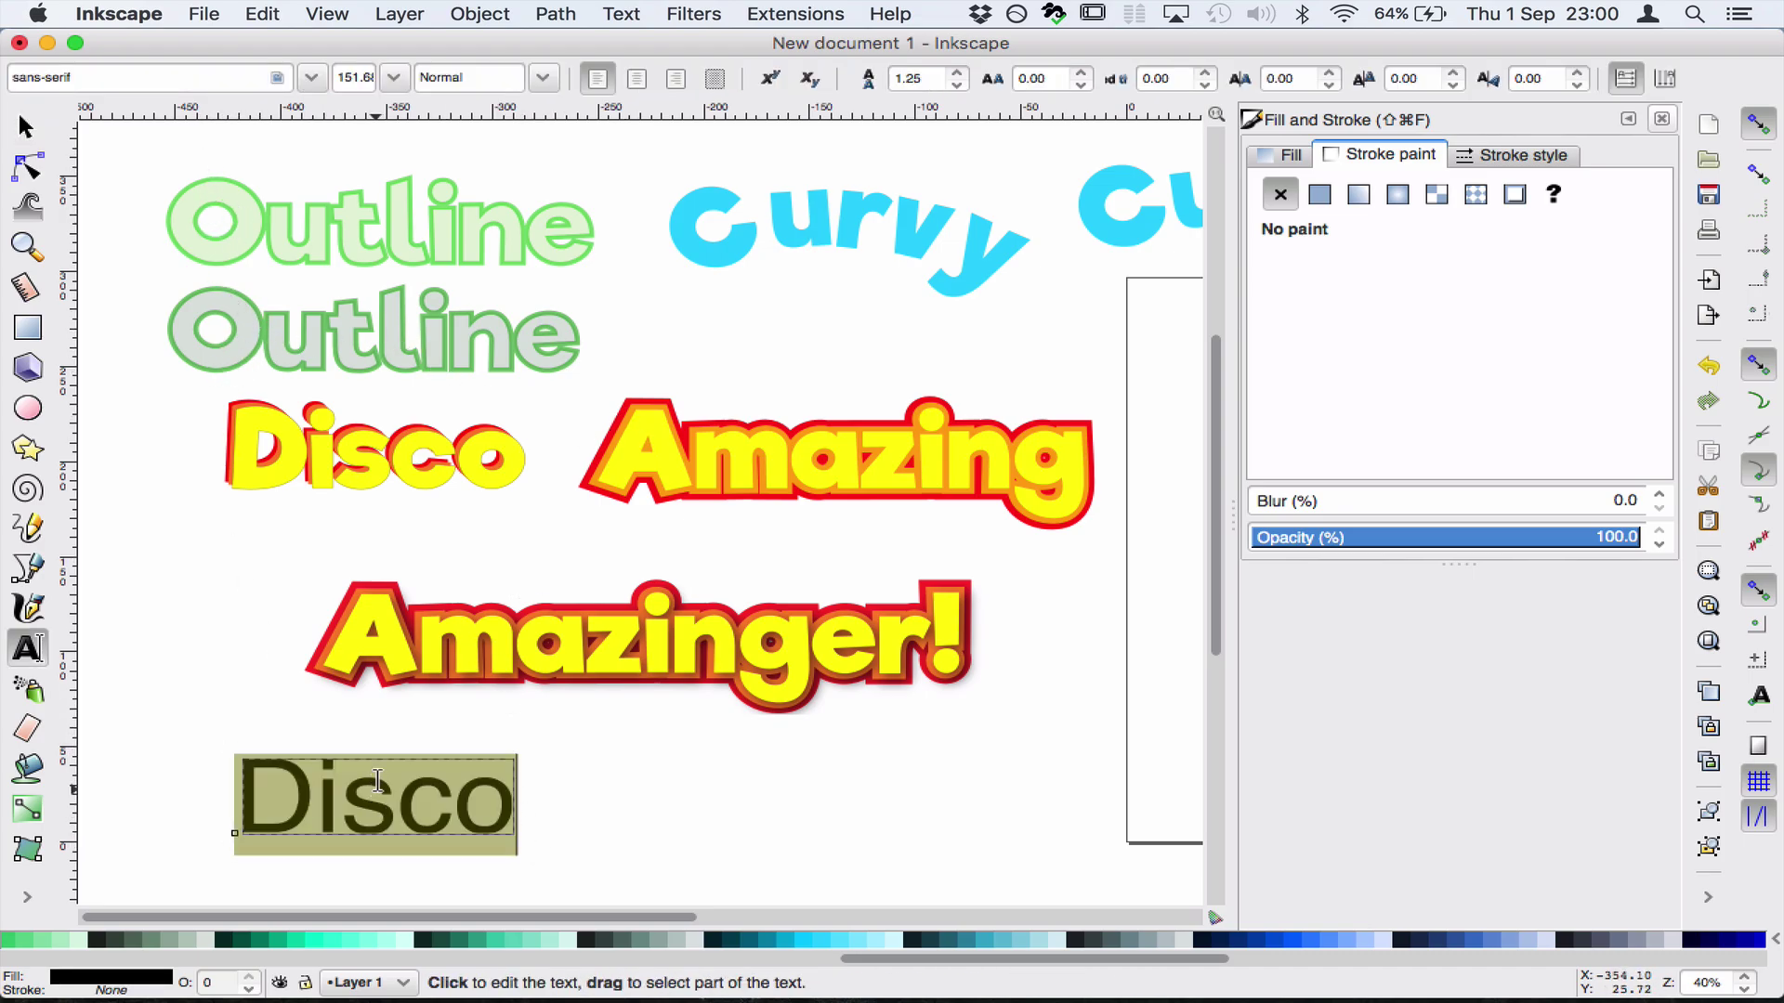
click(315, 77)
click(219, 114)
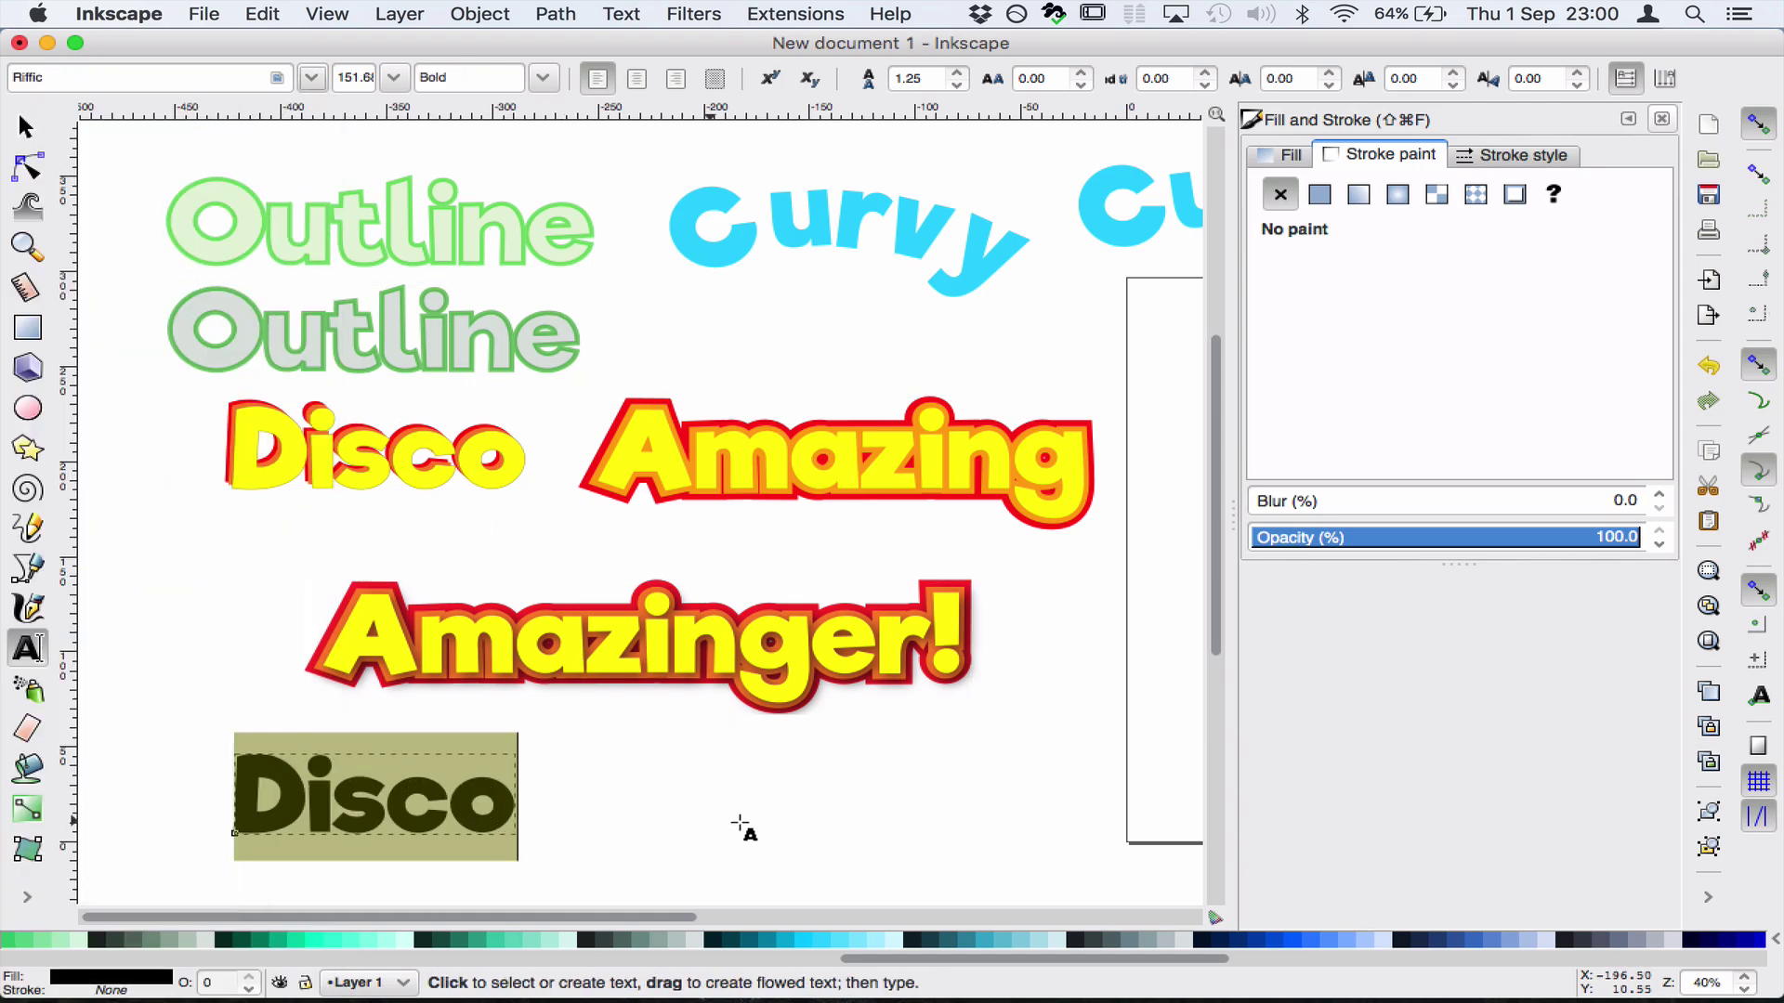
Fill the new "Disco" text with bright red from the start of the colour palette
scroll(855, 957, left, 2)
drag(829, 975, 24, 975)
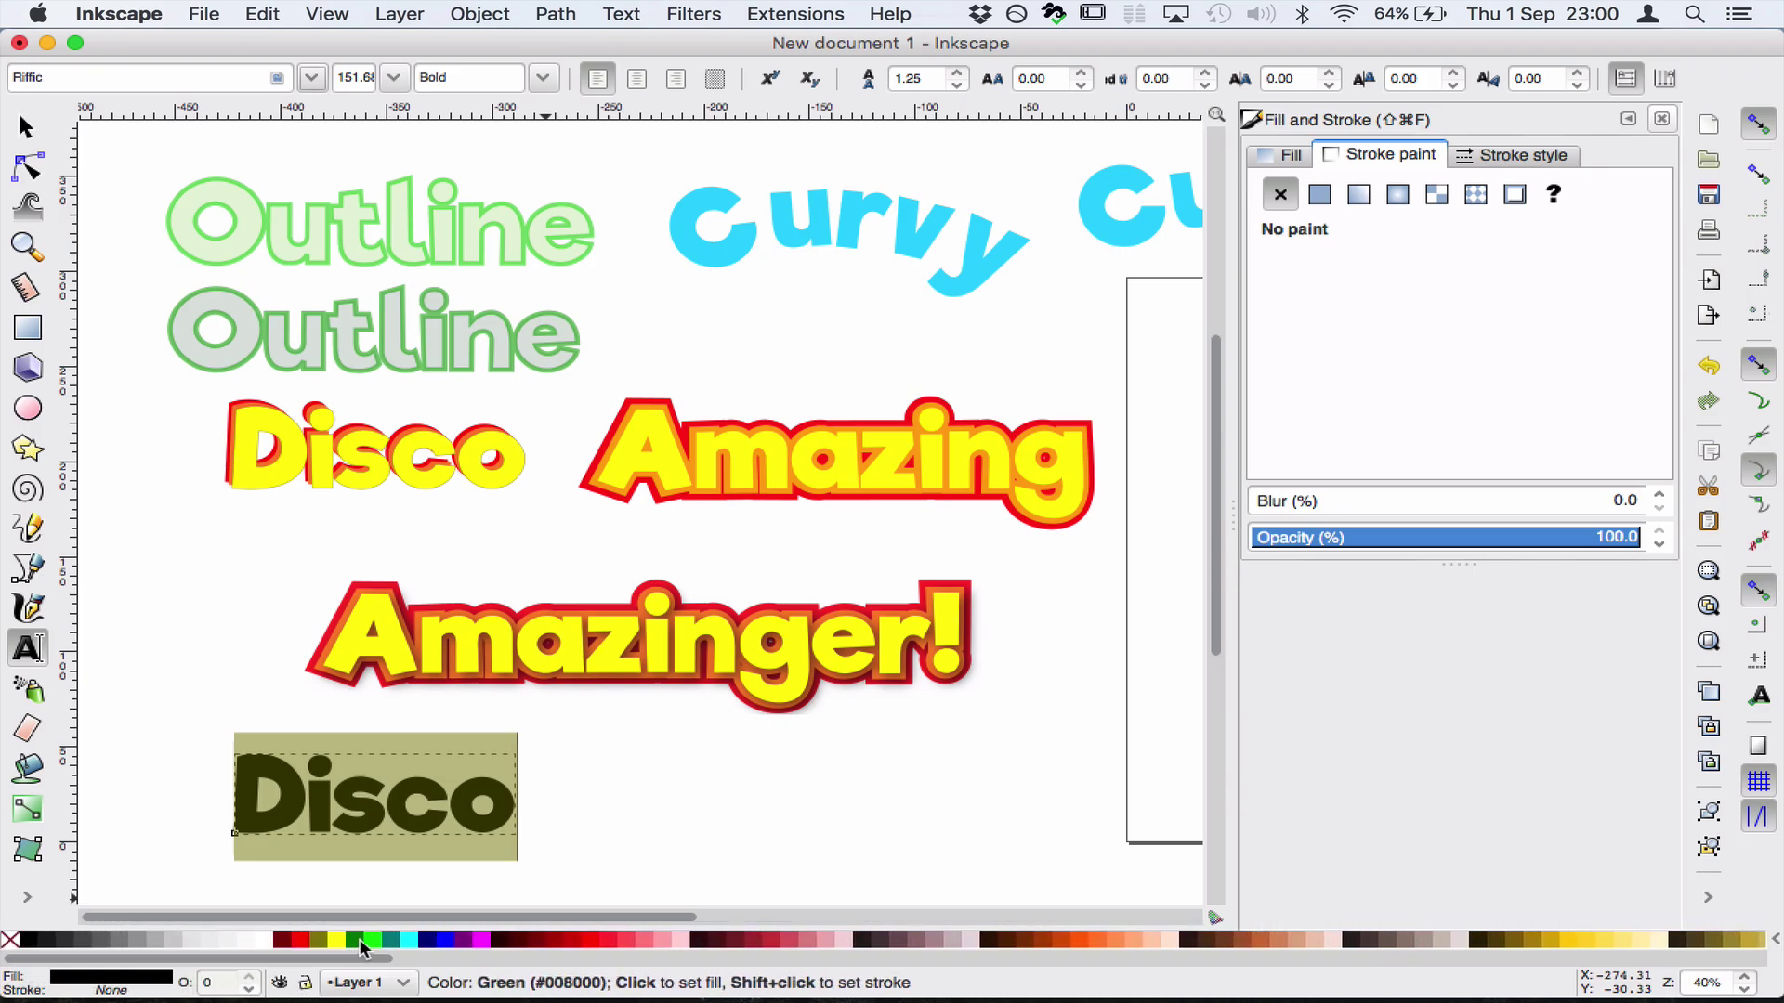
click(303, 939)
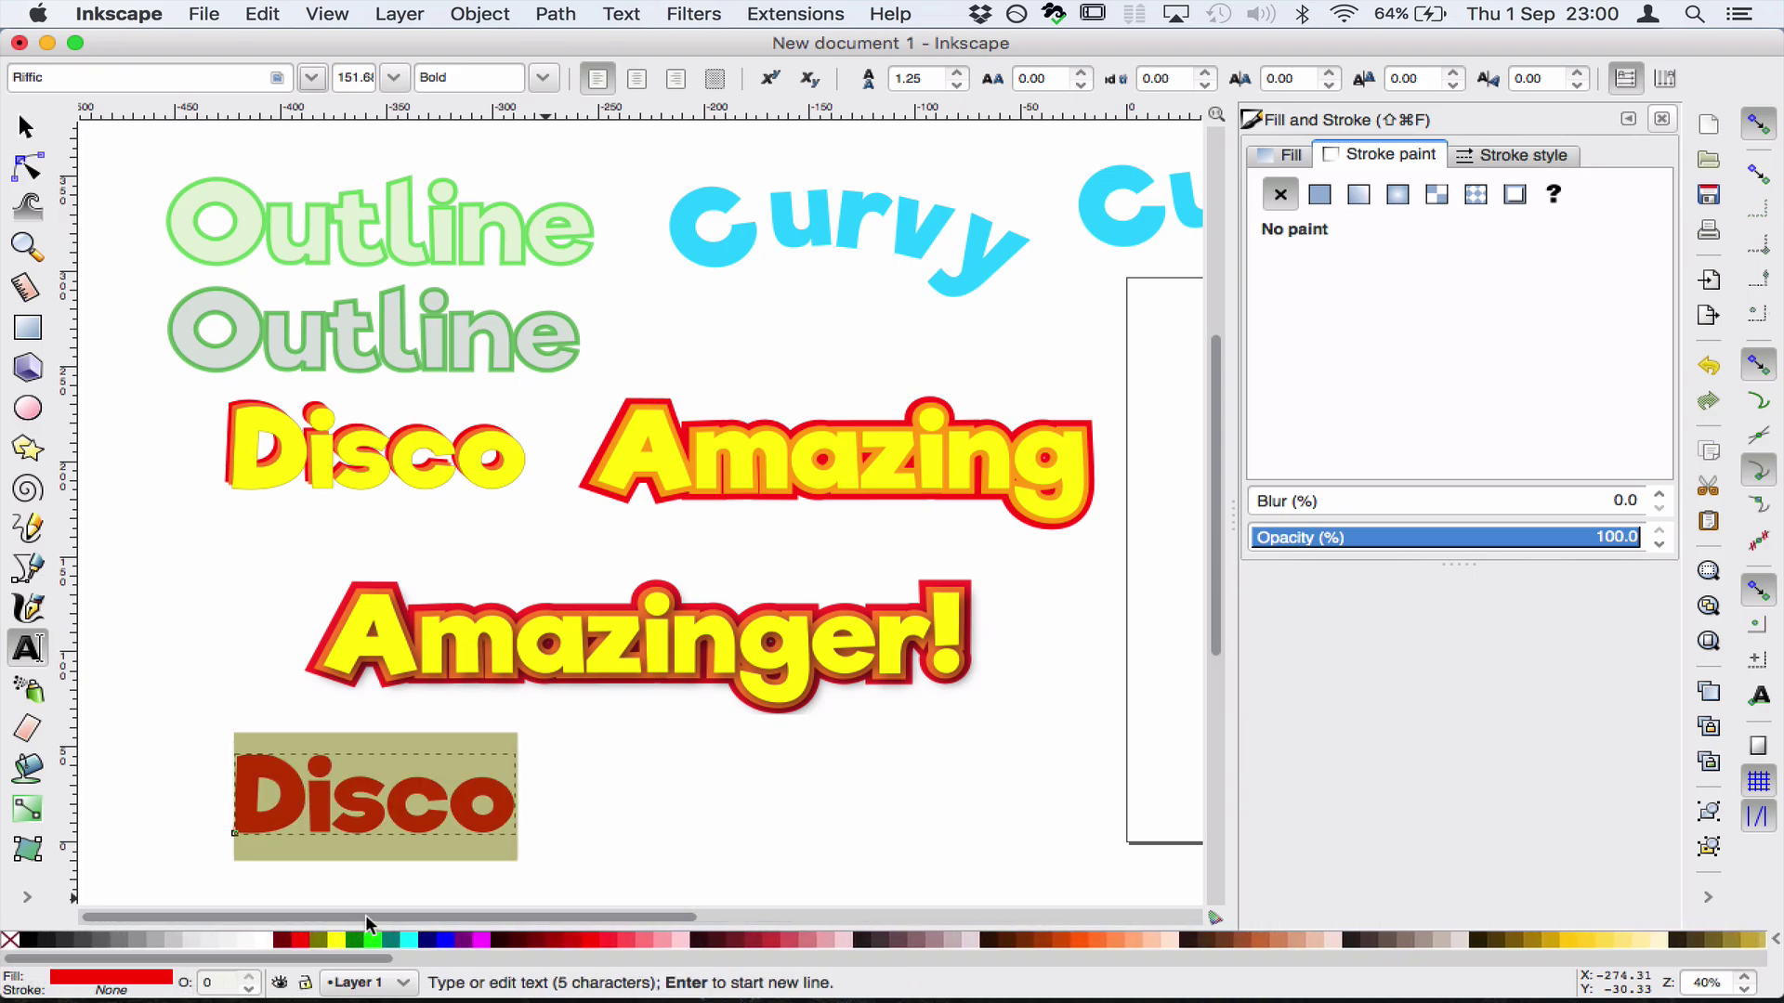
Leave text editing and move the red "Disco" text up so it sits just below the Amazinger sample
click(261, 811)
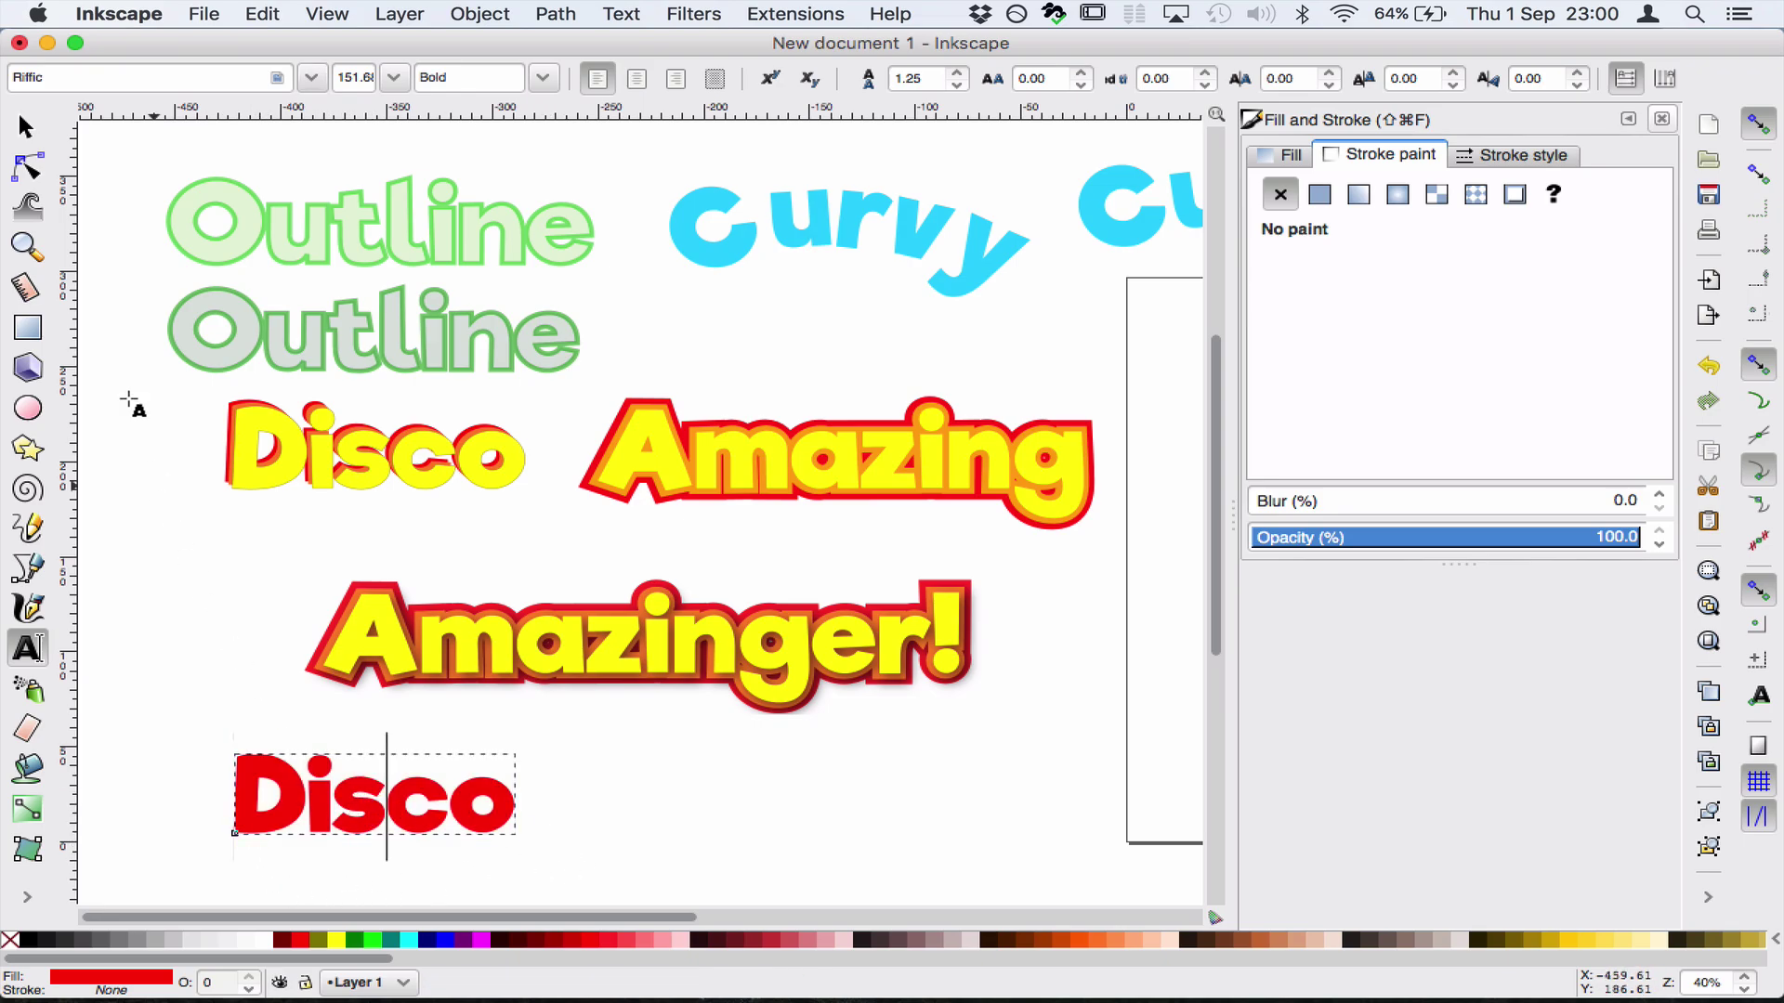
click(26, 126)
drag(369, 813, 357, 780)
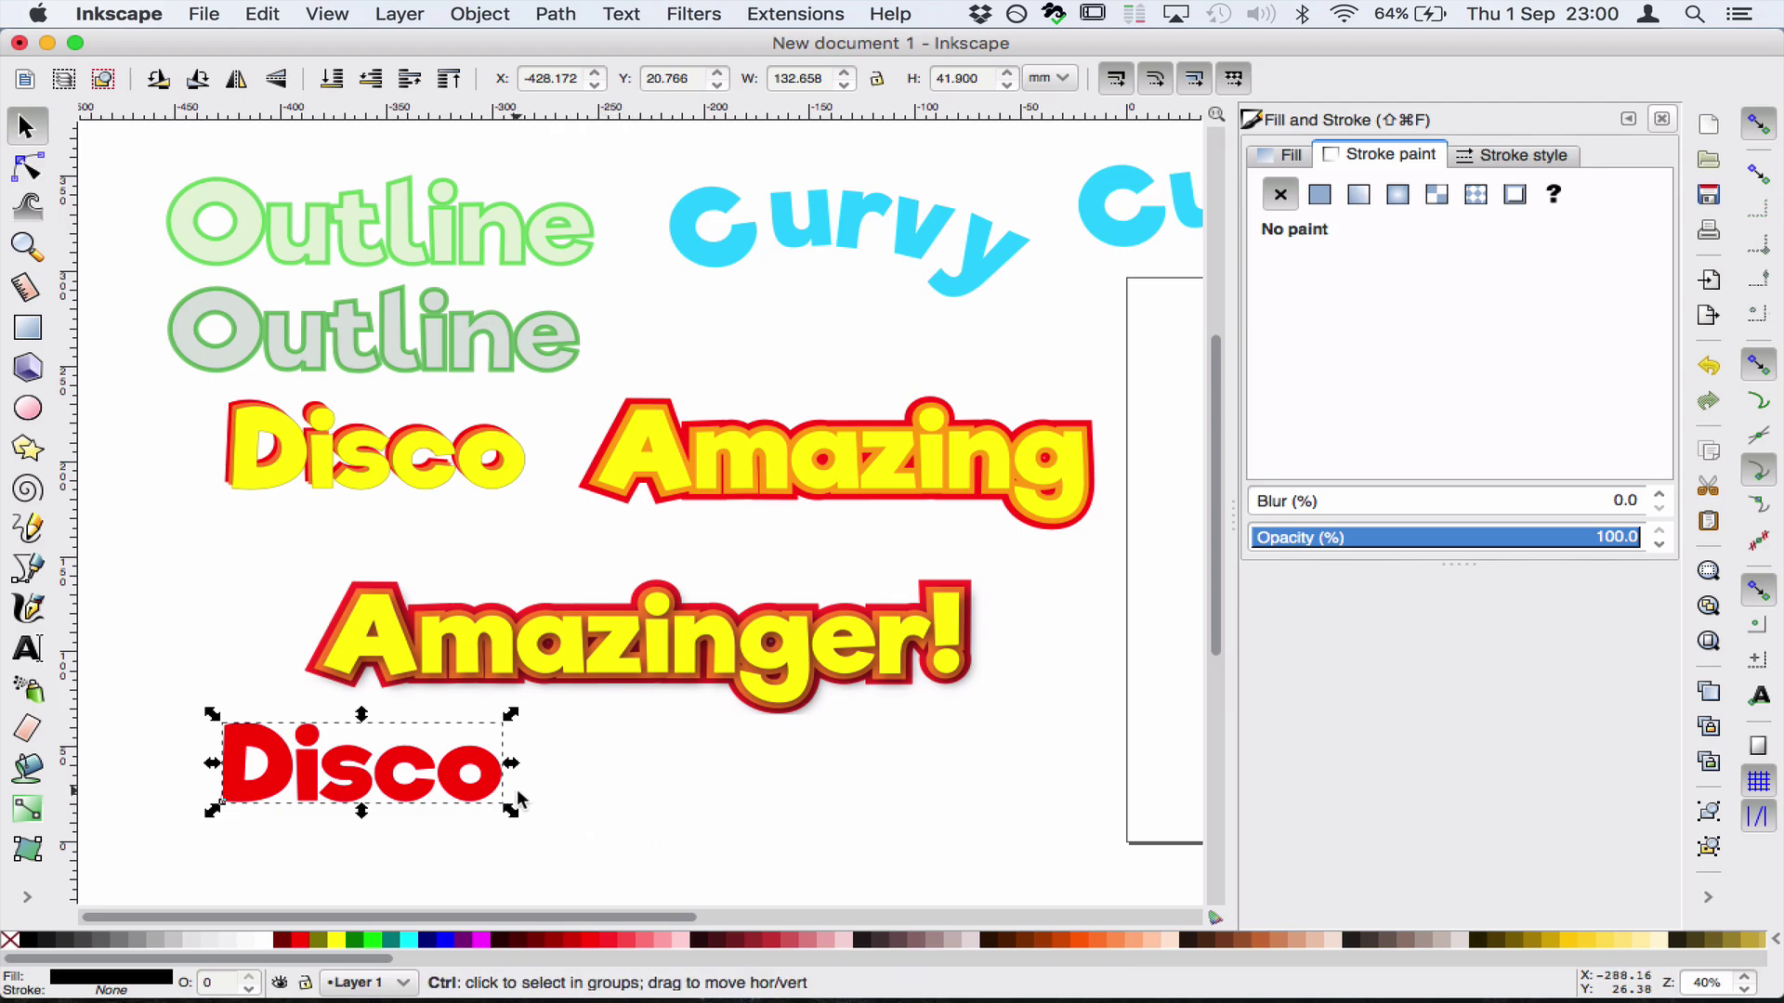
Duplicate the red "Disco" text, offset the copy slightly down and to the right, and fill it with orange
mouse_move(391, 792)
mouse_down()
mouse_move(413, 820)
mouse_move(403, 801)
mouse_up()
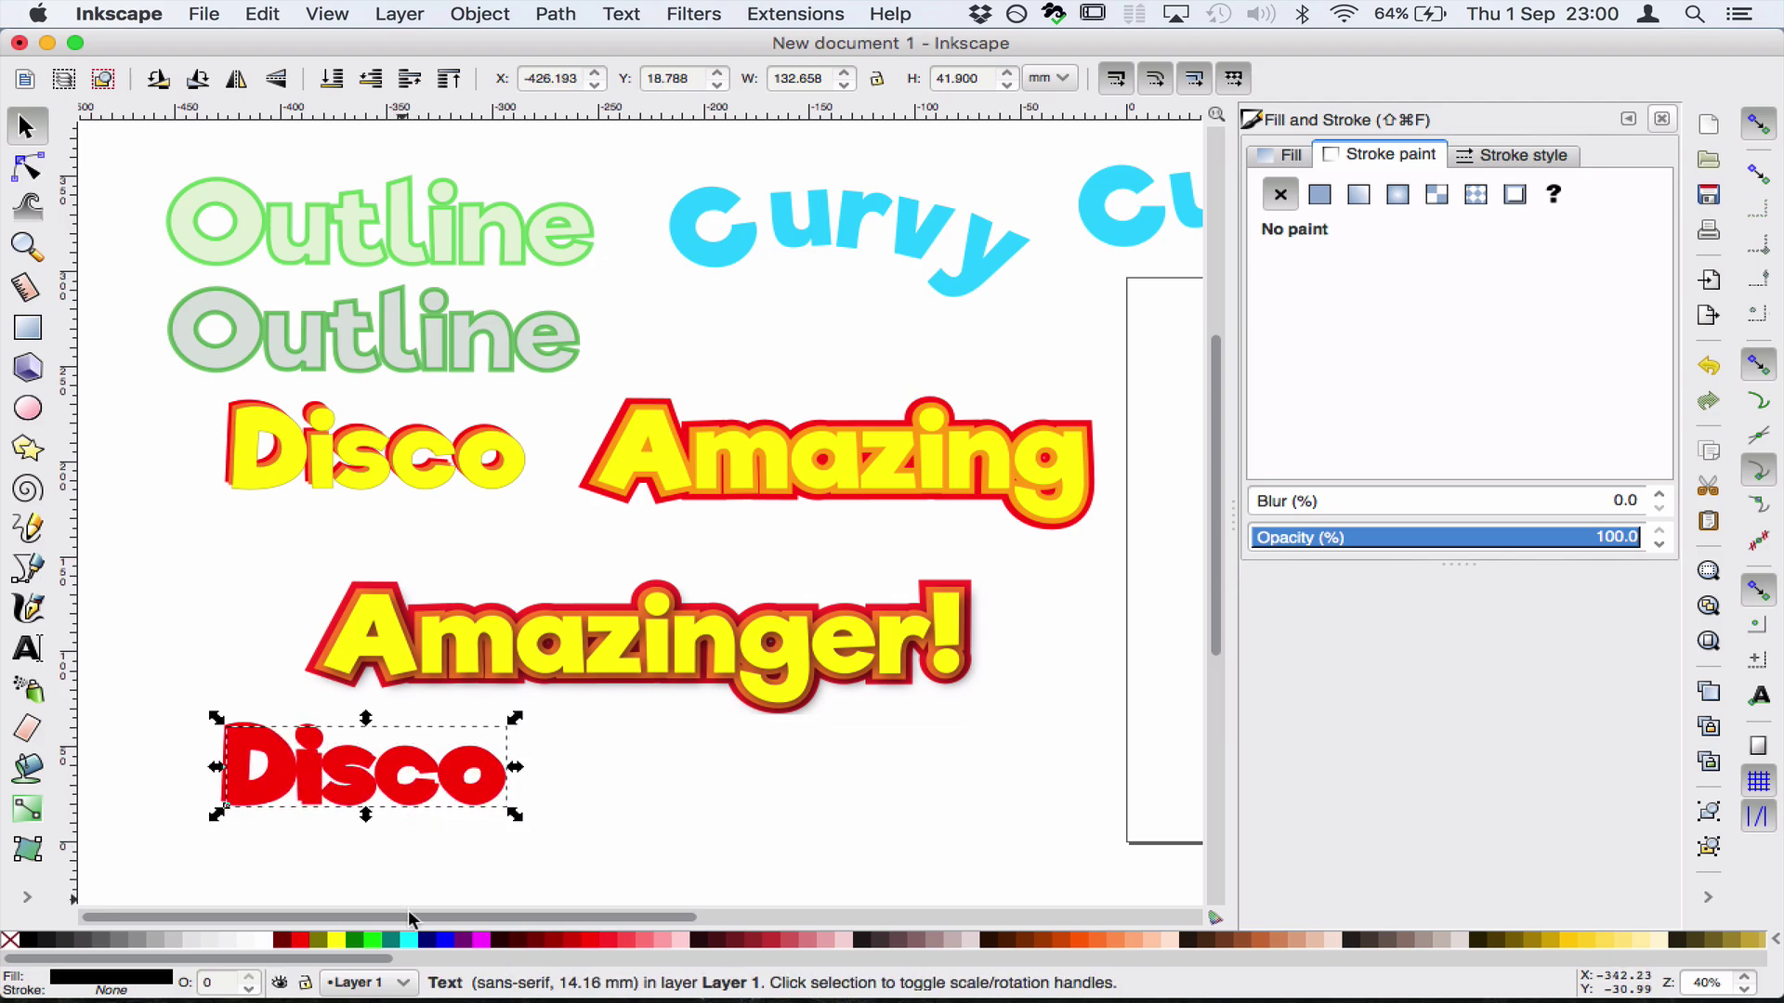
click(1078, 936)
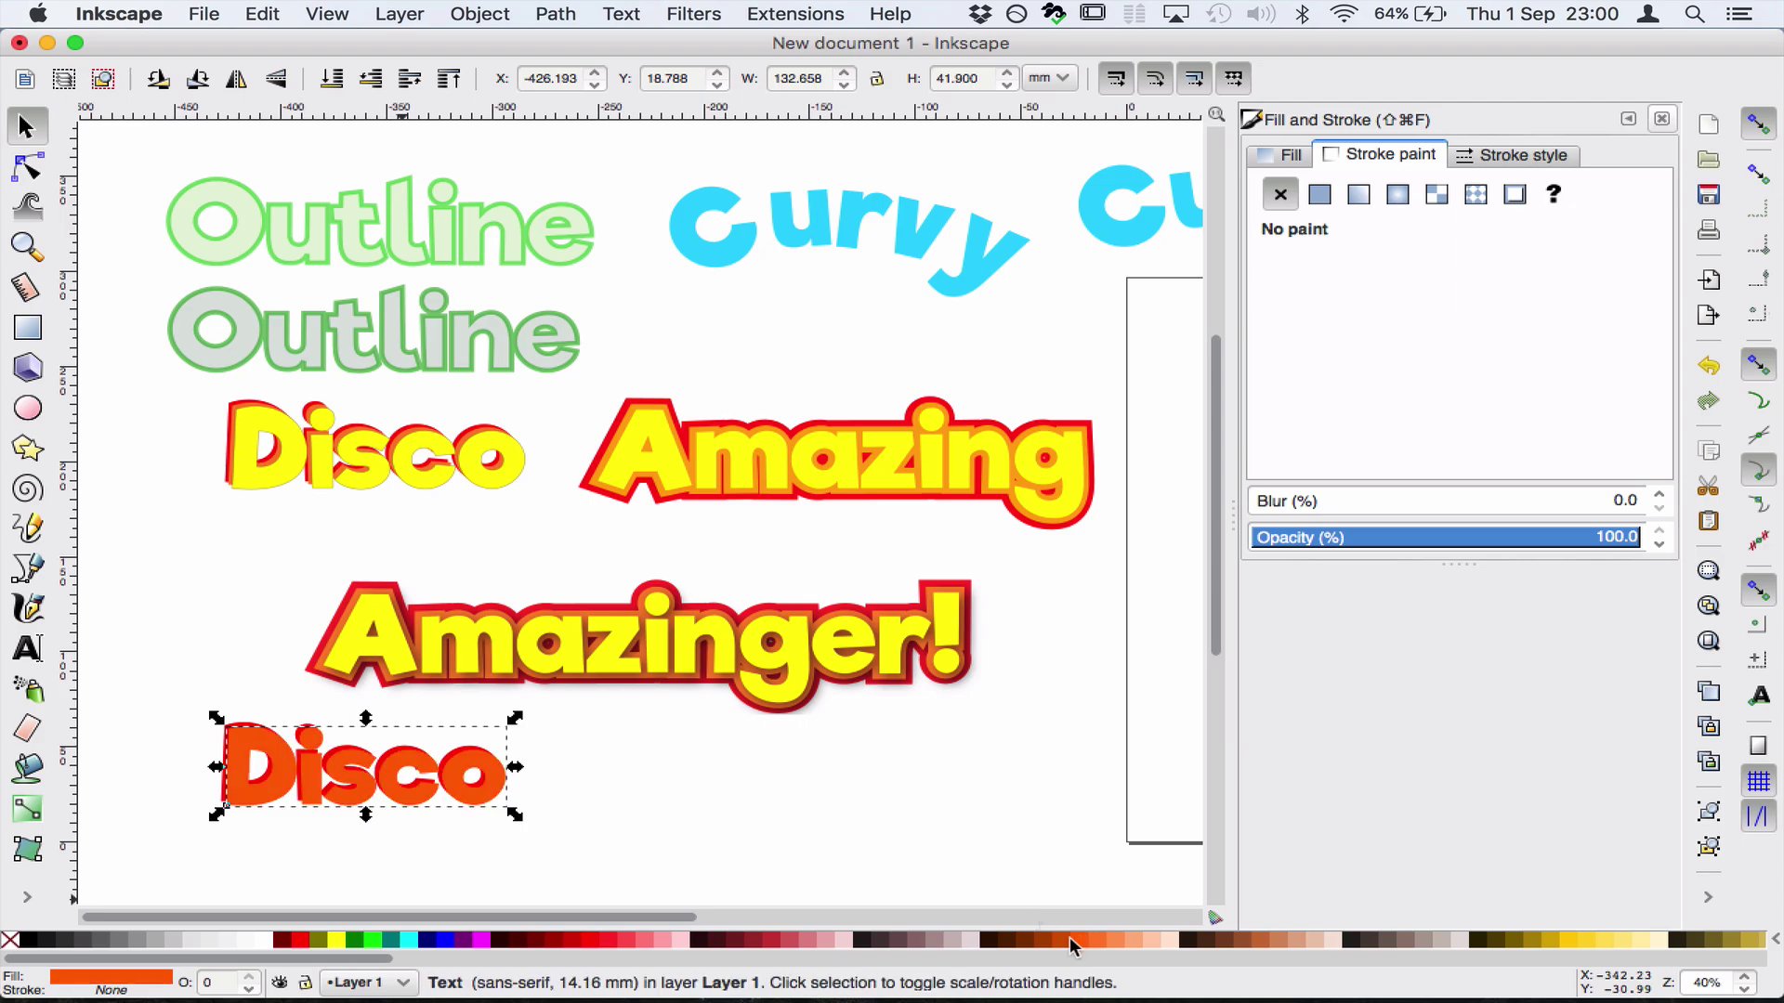
click(276, 821)
drag(244, 763, 247, 767)
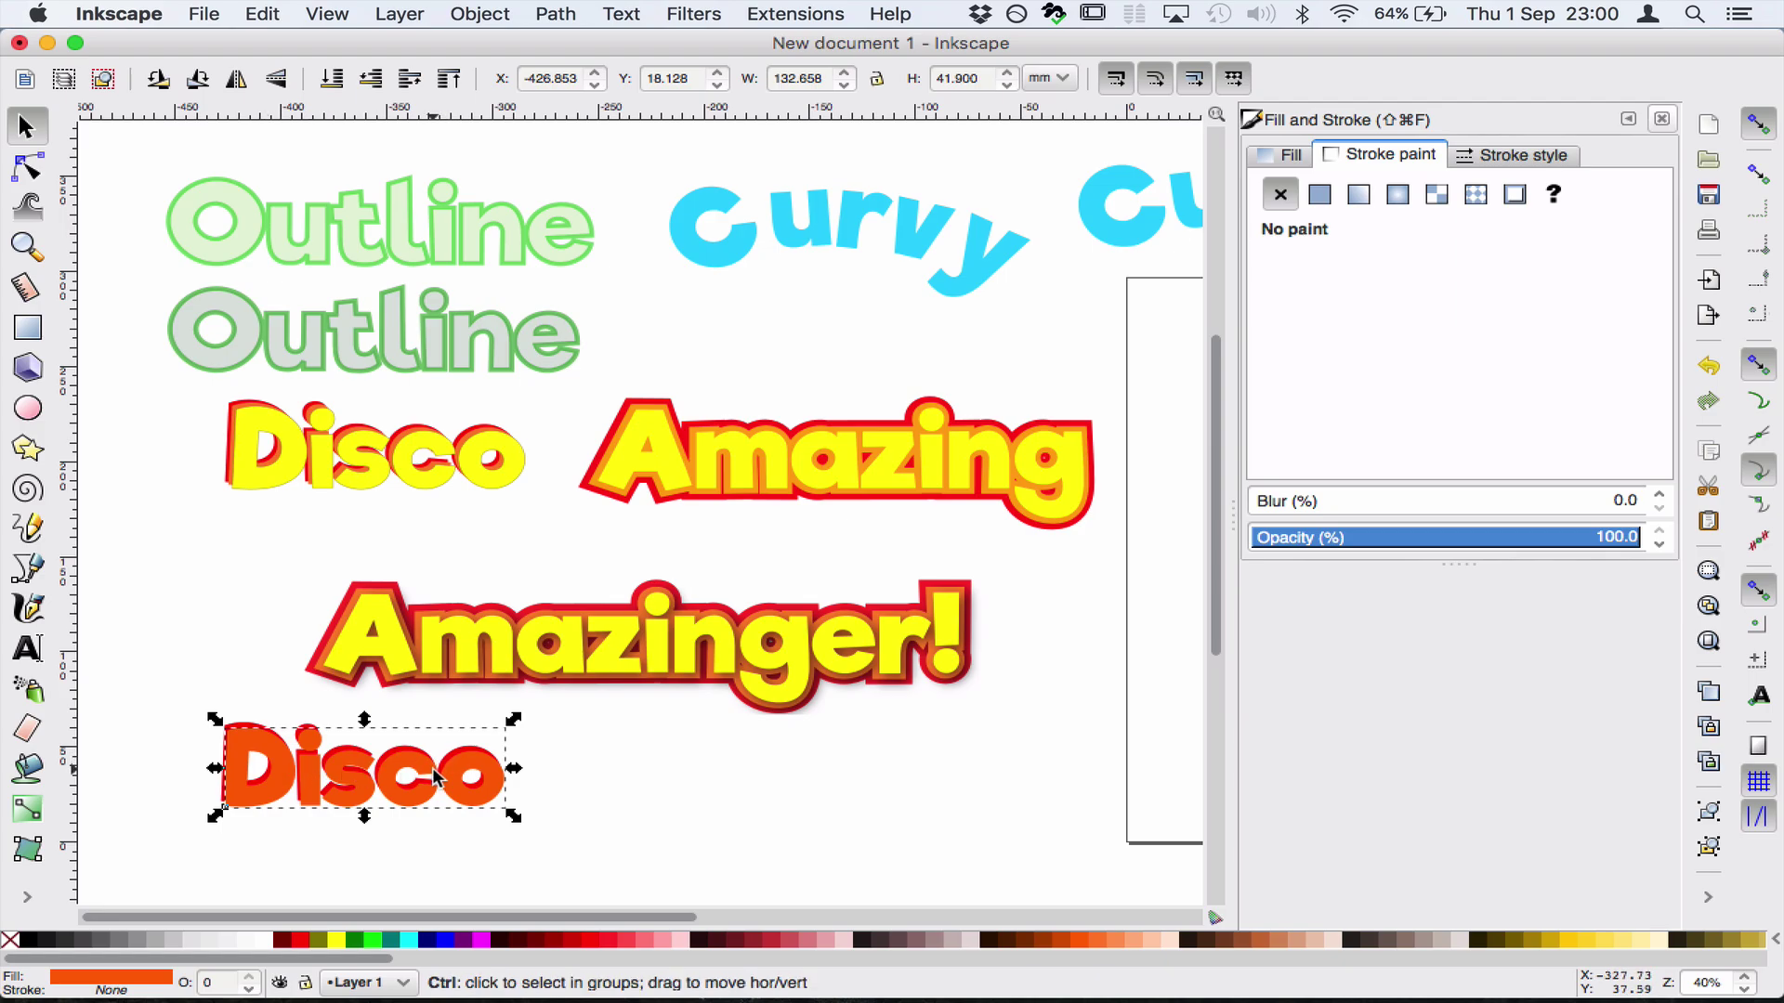
Duplicate the orange "Disco" text, offset the copy slightly down and to the right, and fill it with Yellow (#FFFF00)
drag(371, 791, 376, 792)
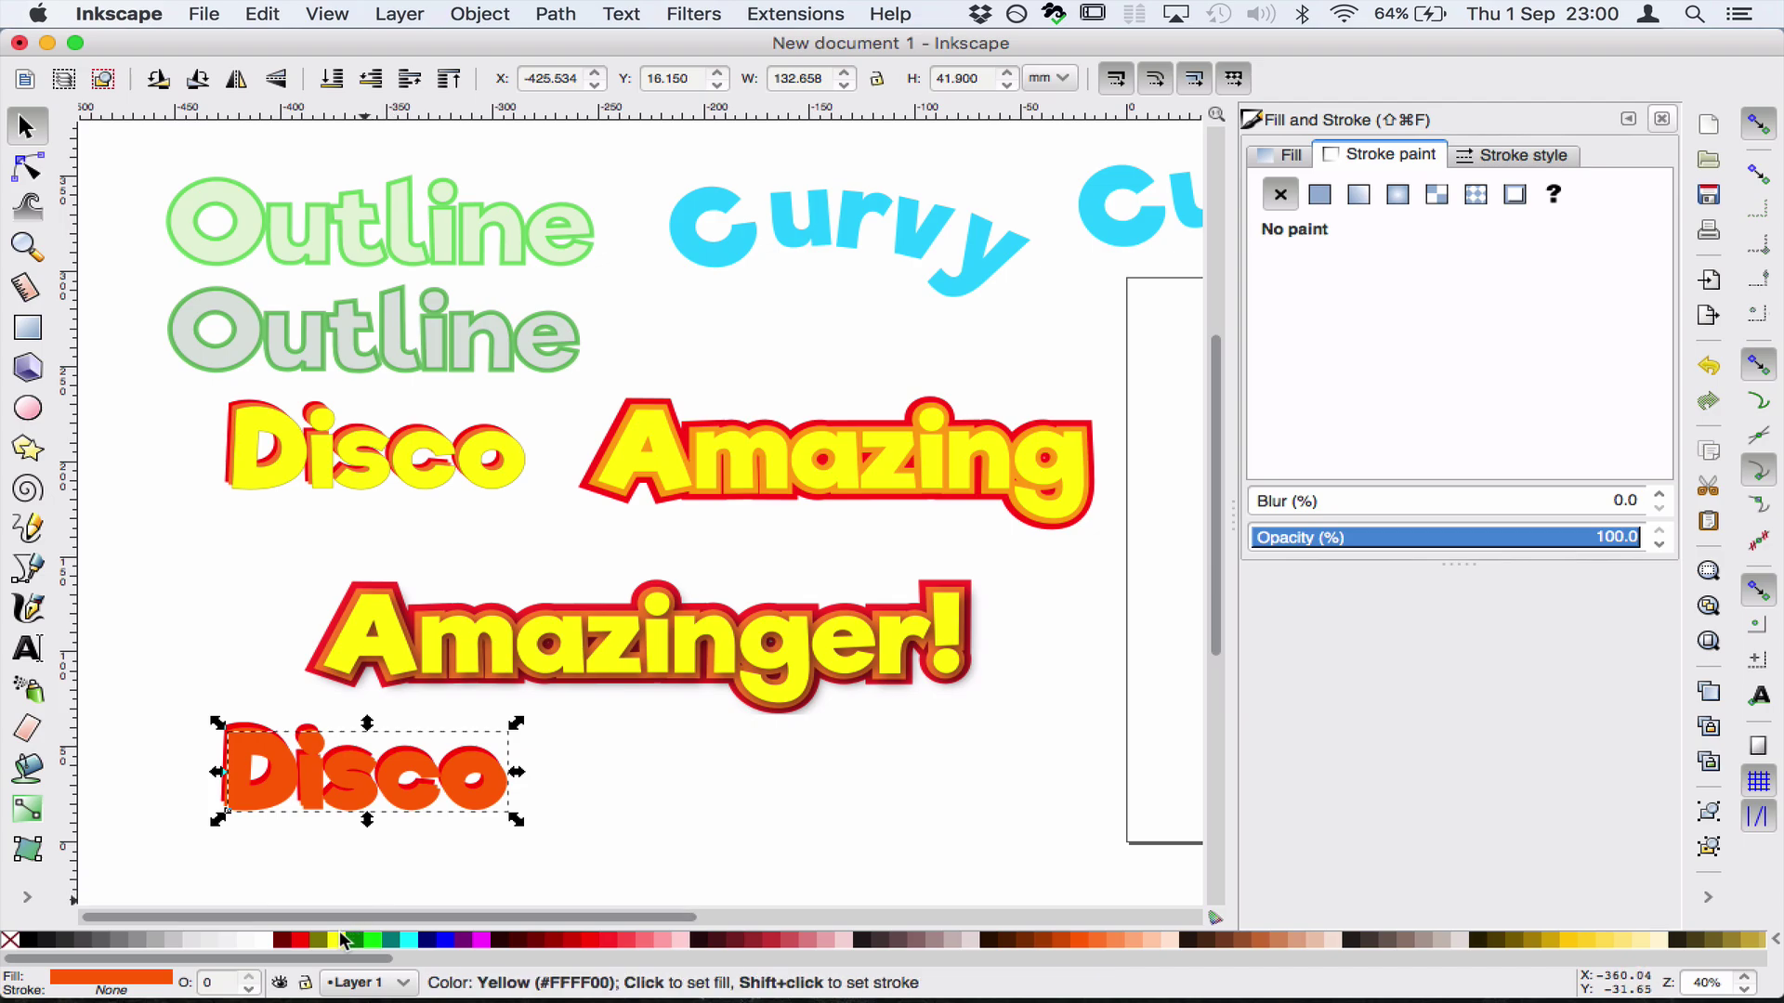
click(336, 940)
click(506, 820)
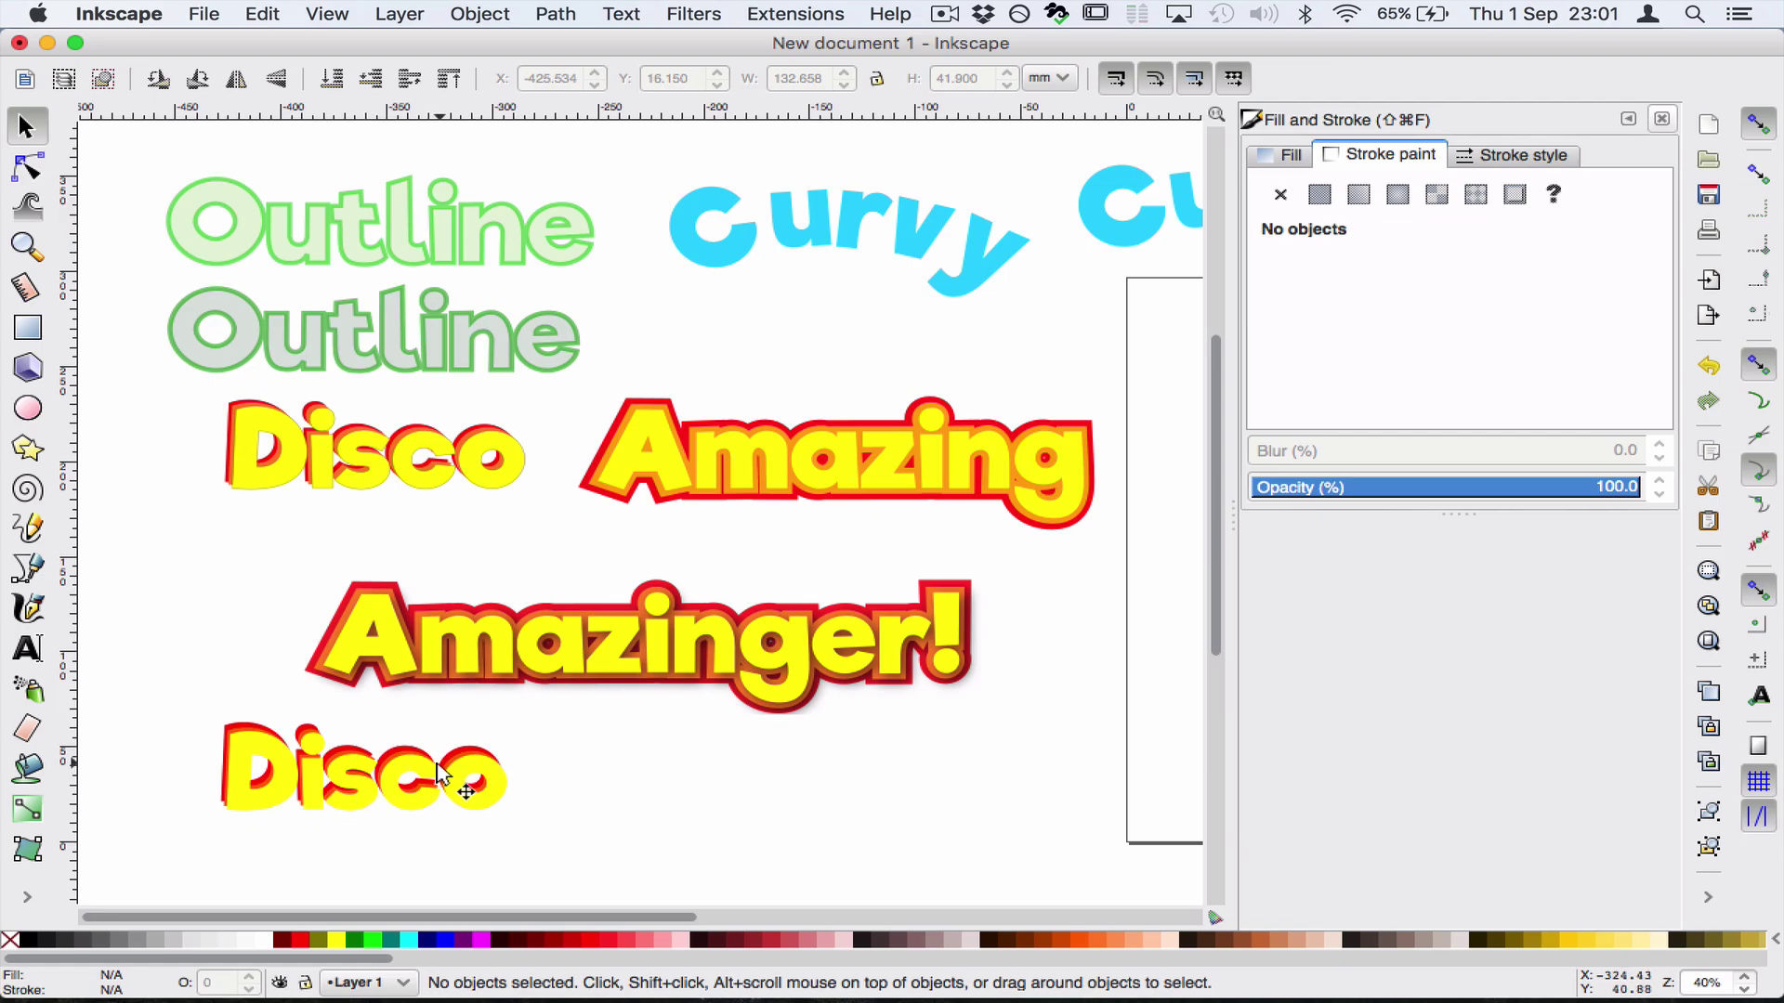
Give the yellow "Disco" copy a flat orange stroke, f19713ff, chosen on the colour wheel
click(497, 799)
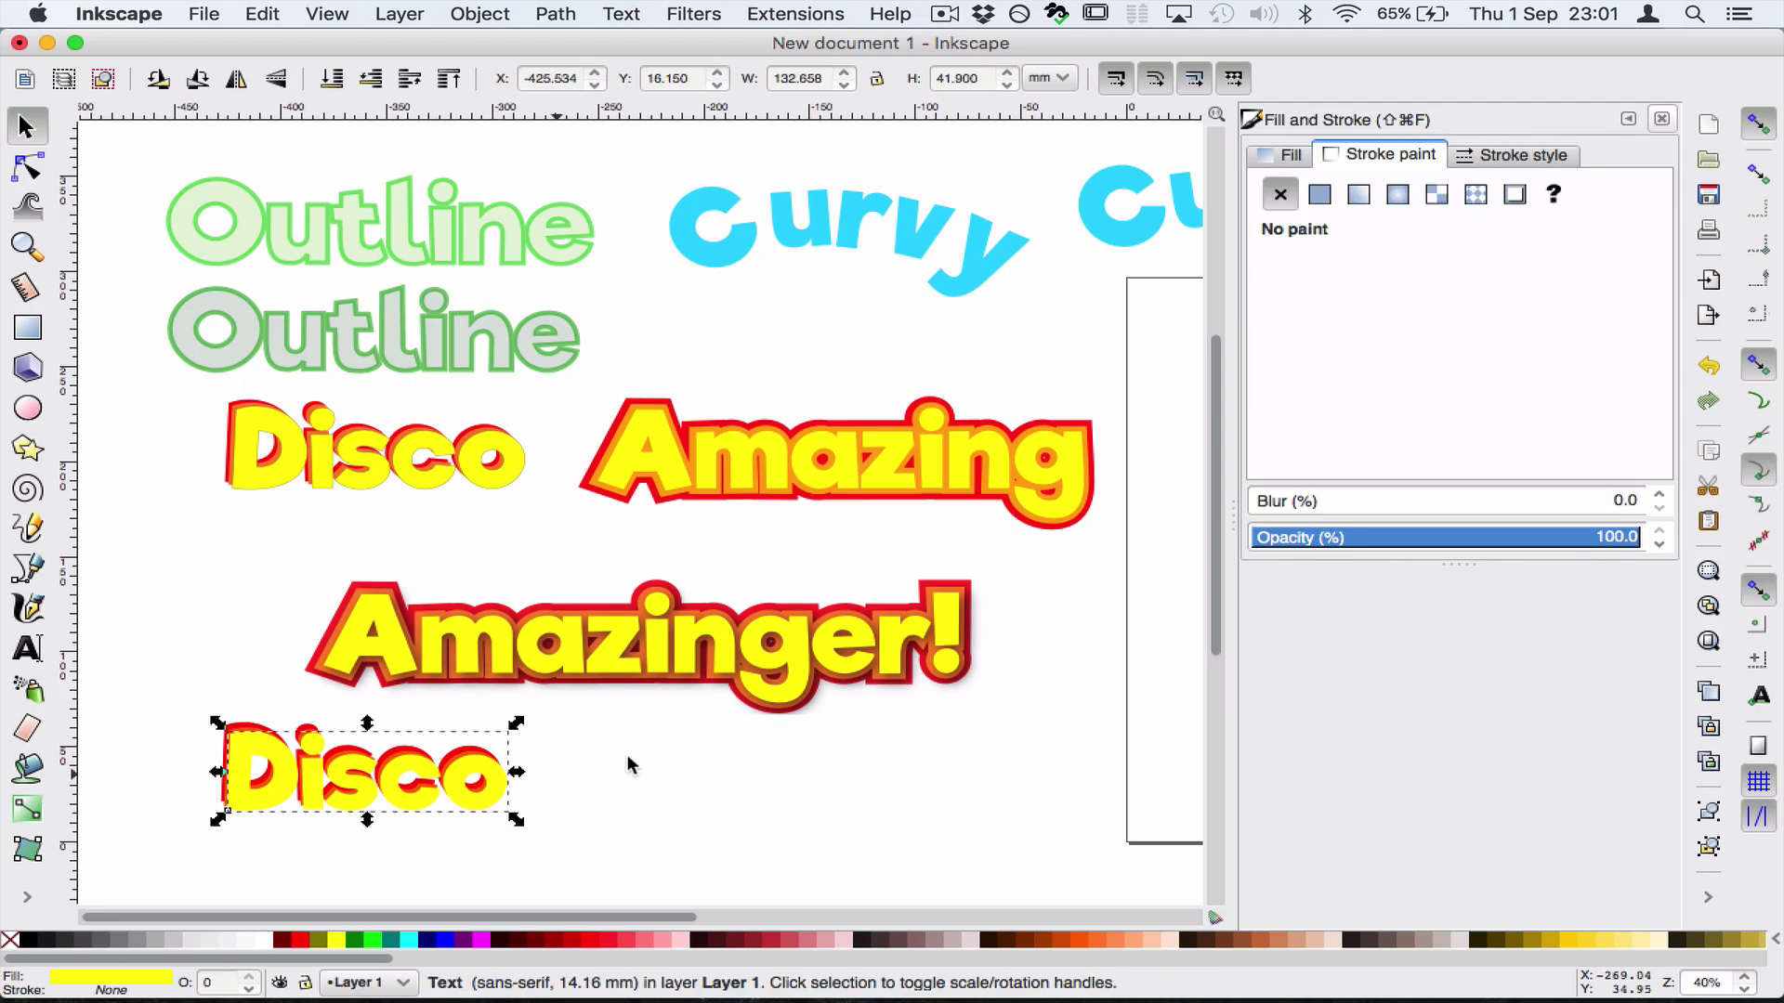
click(1317, 196)
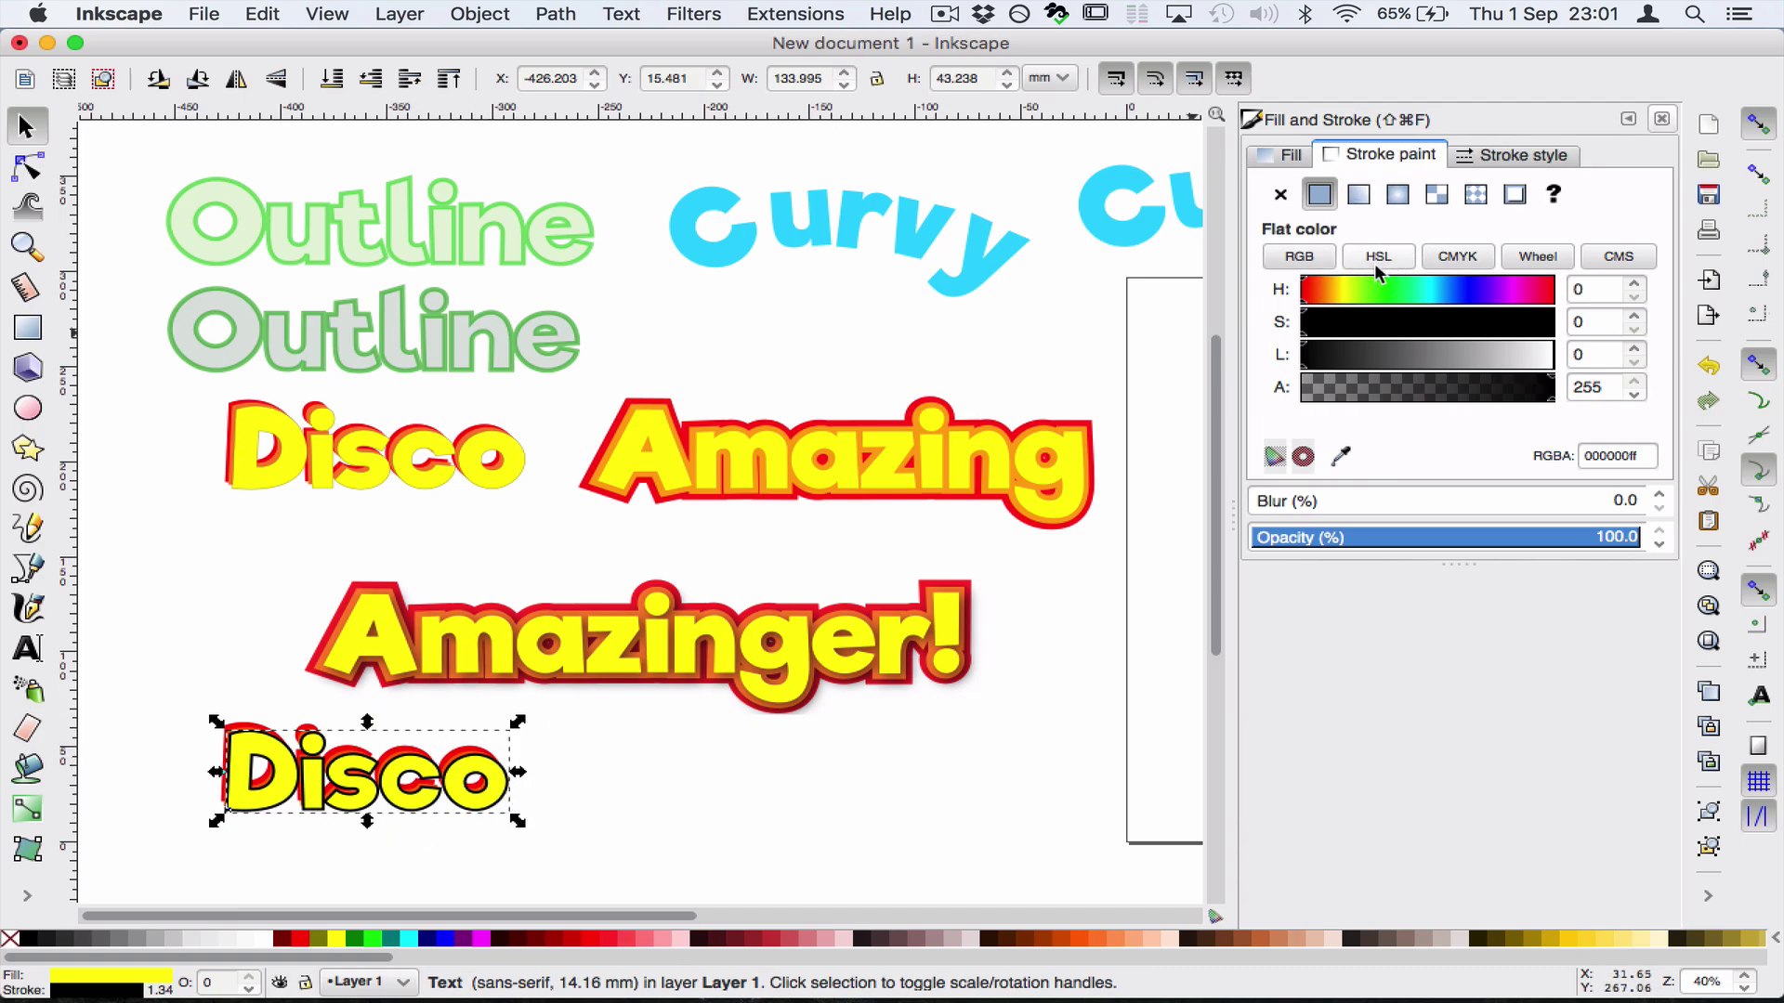
click(1293, 258)
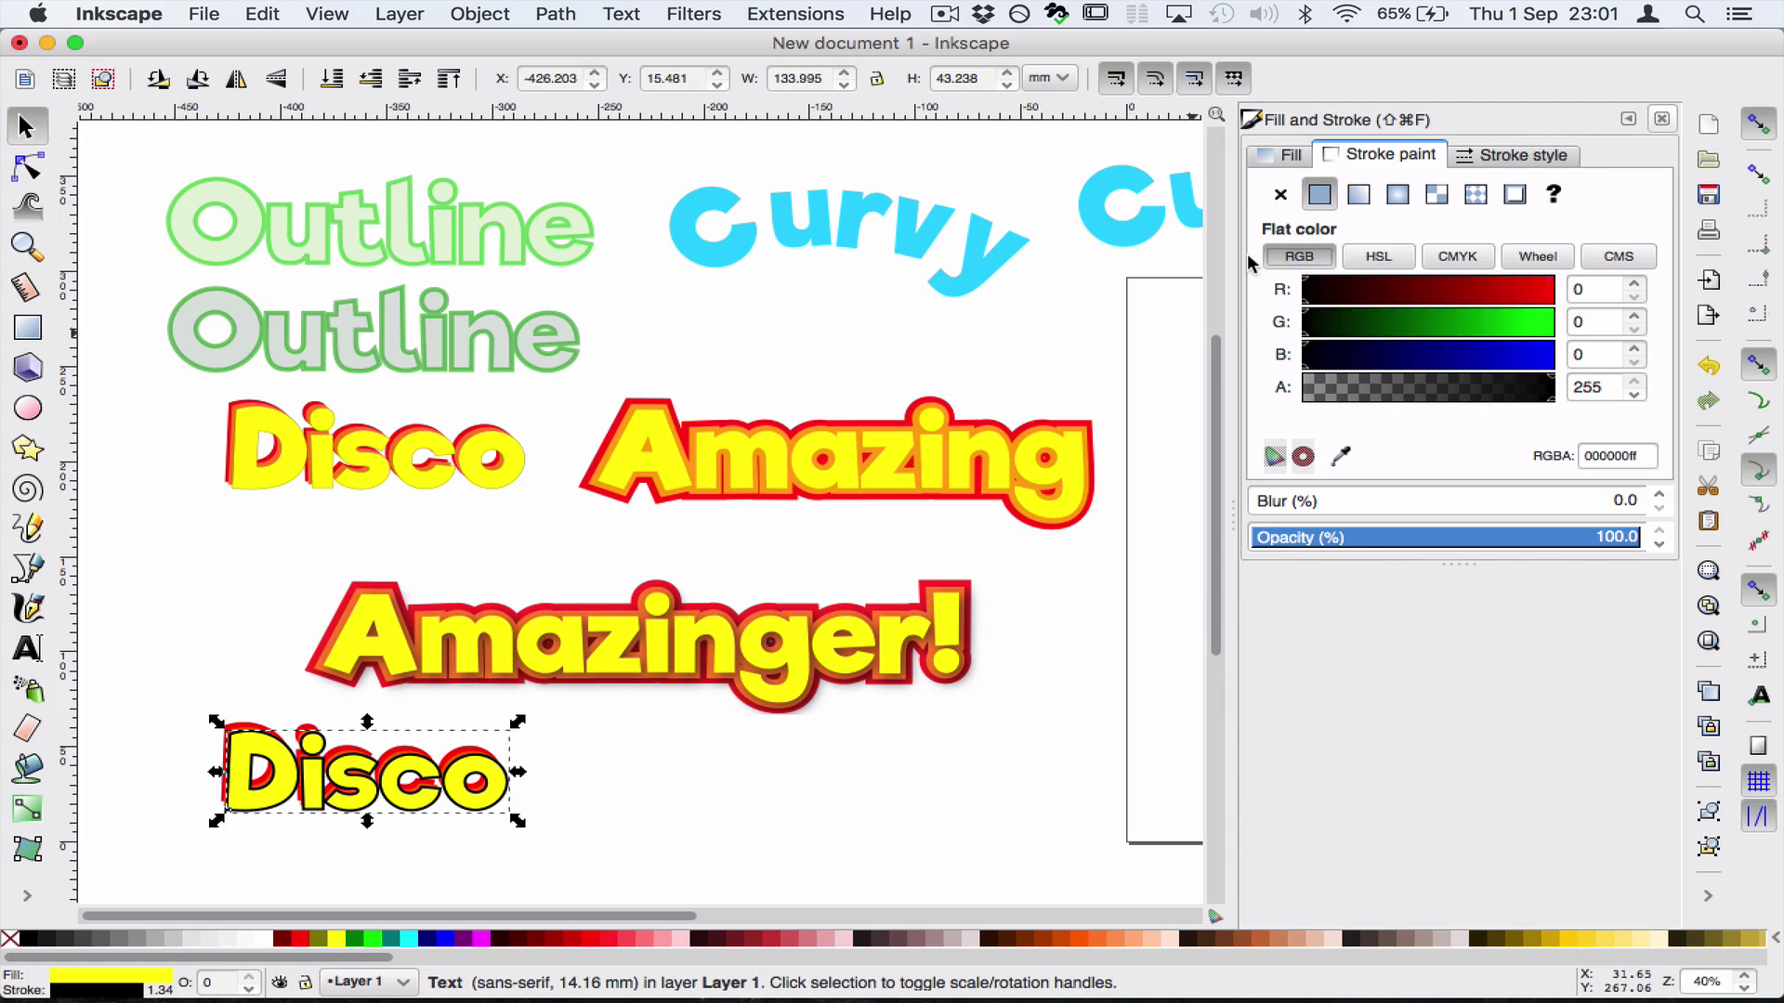
click(1378, 258)
click(1458, 257)
click(1538, 259)
click(1615, 256)
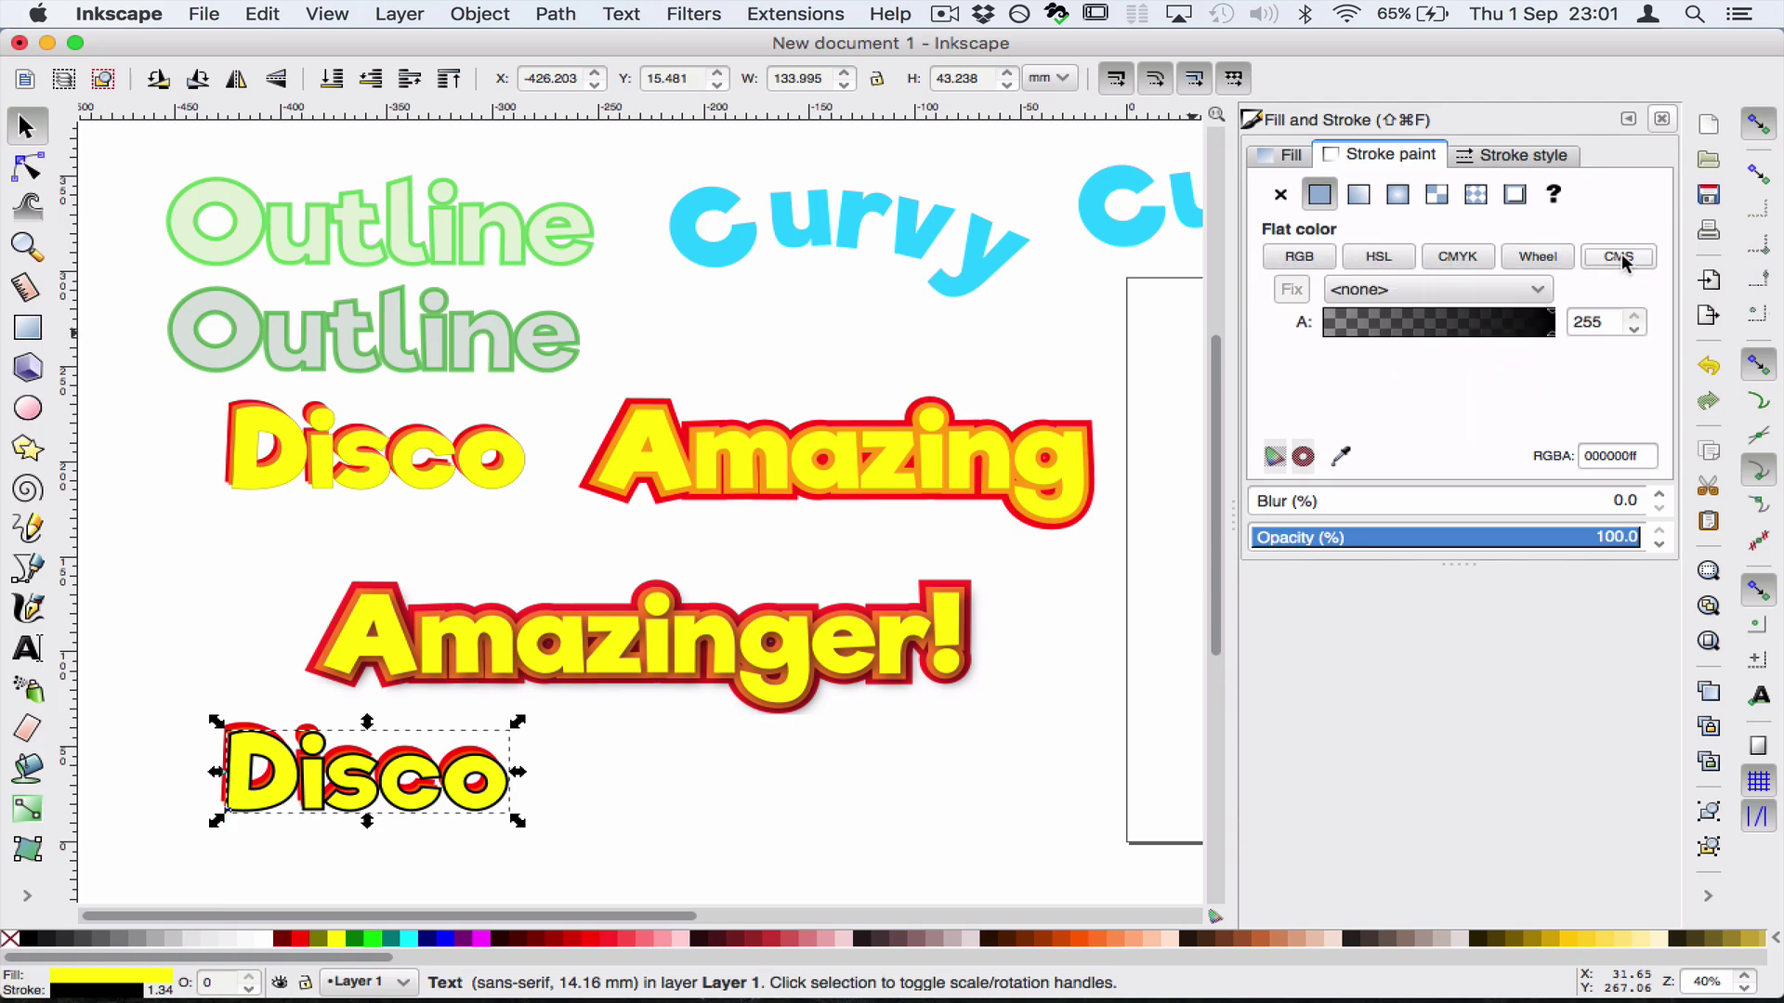
click(1541, 259)
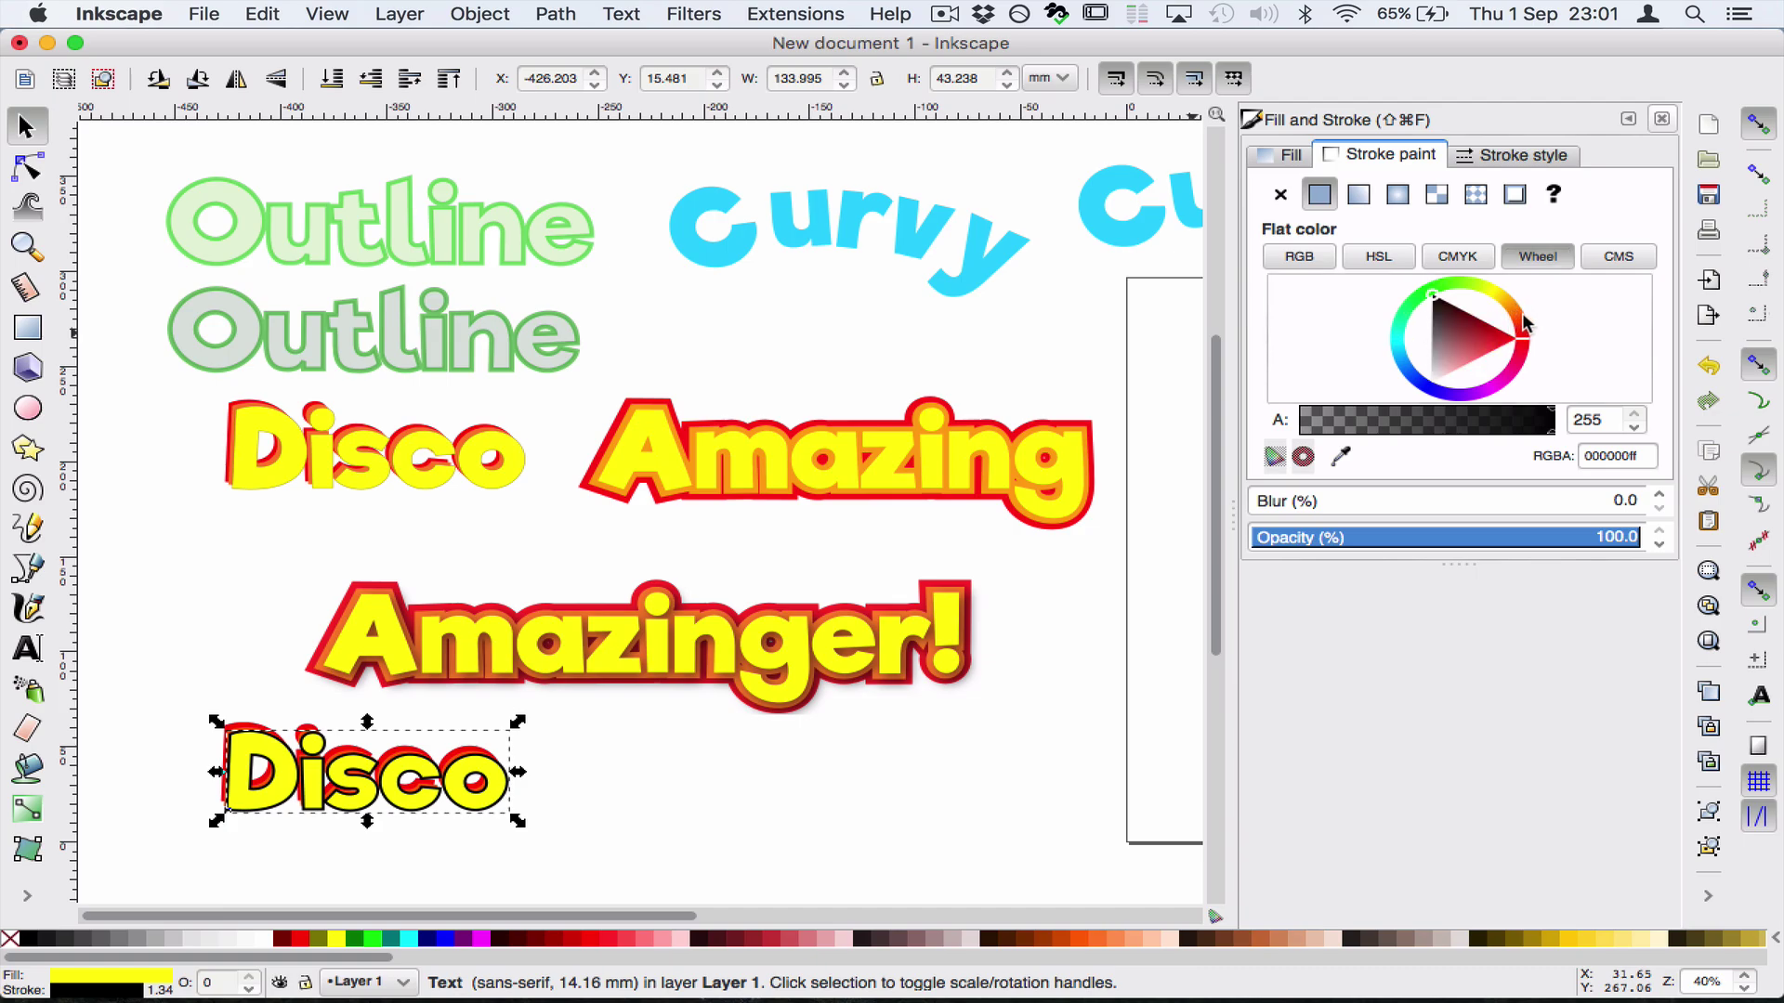
click(1490, 331)
click(1523, 311)
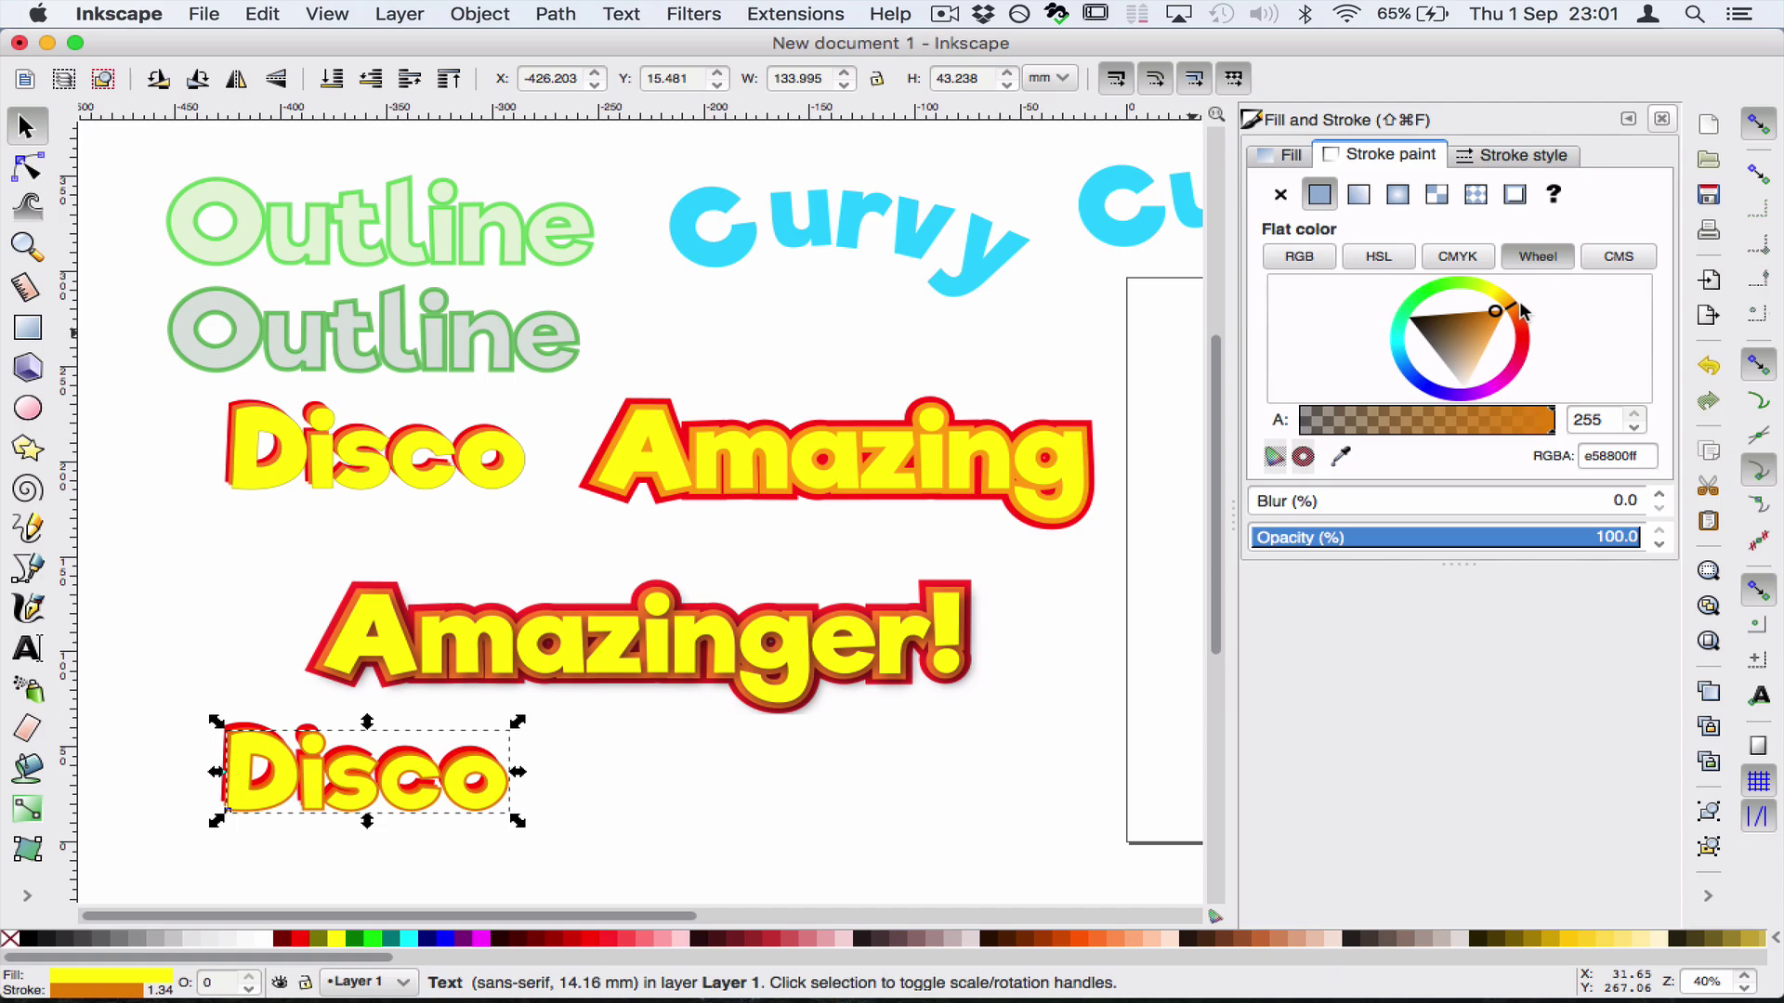
drag(1495, 321, 1500, 324)
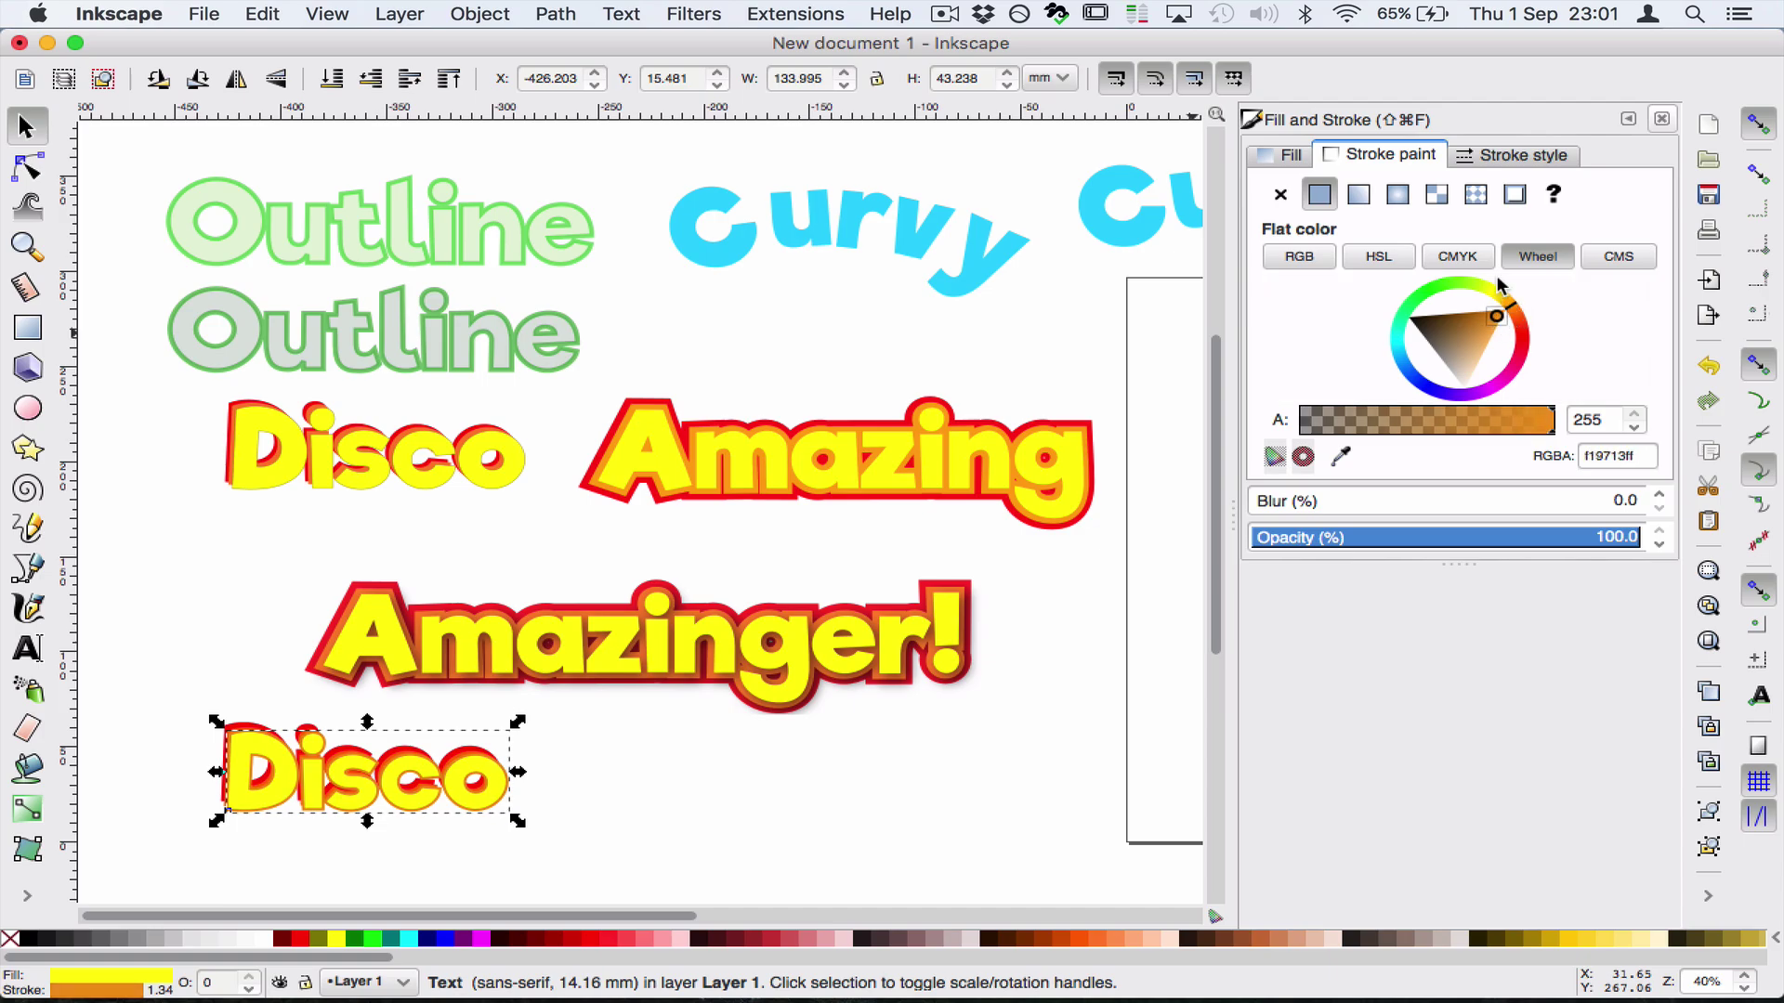
Set the yellow "Disco" copy's stroke width to 0.638 mm and offset it about 1.3 mm further right and down
click(1515, 154)
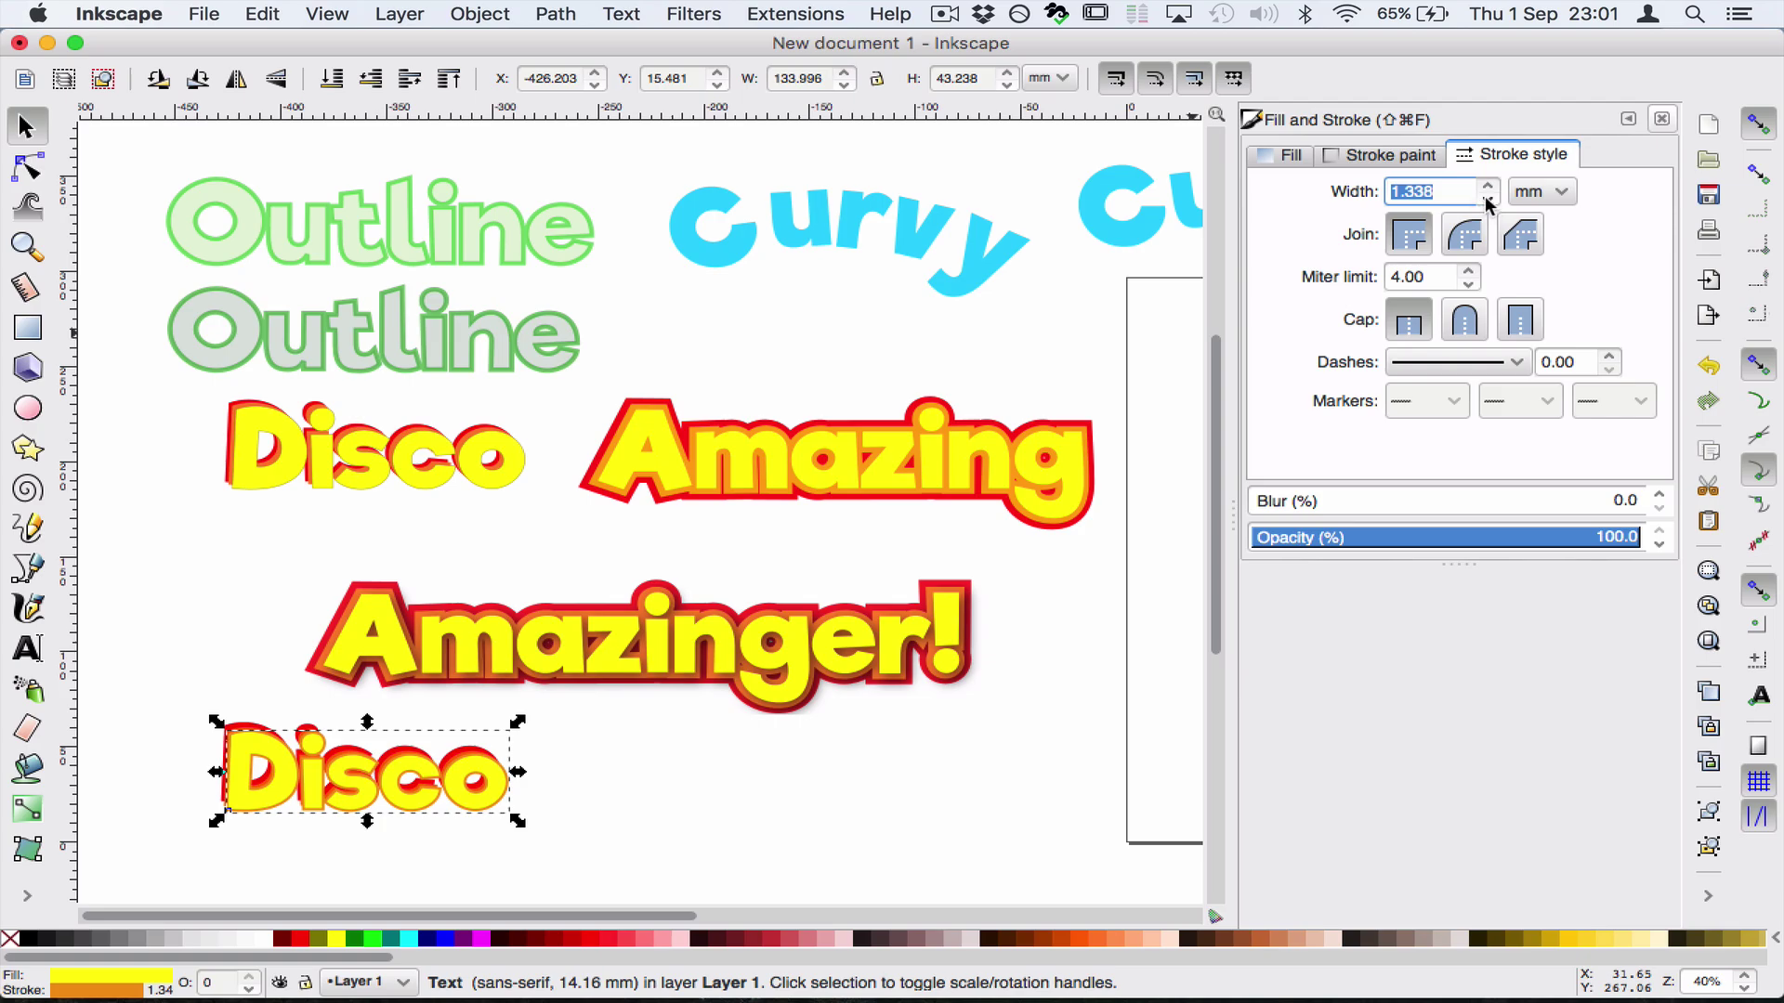
click(1489, 200)
click(1489, 200)
click(1488, 199)
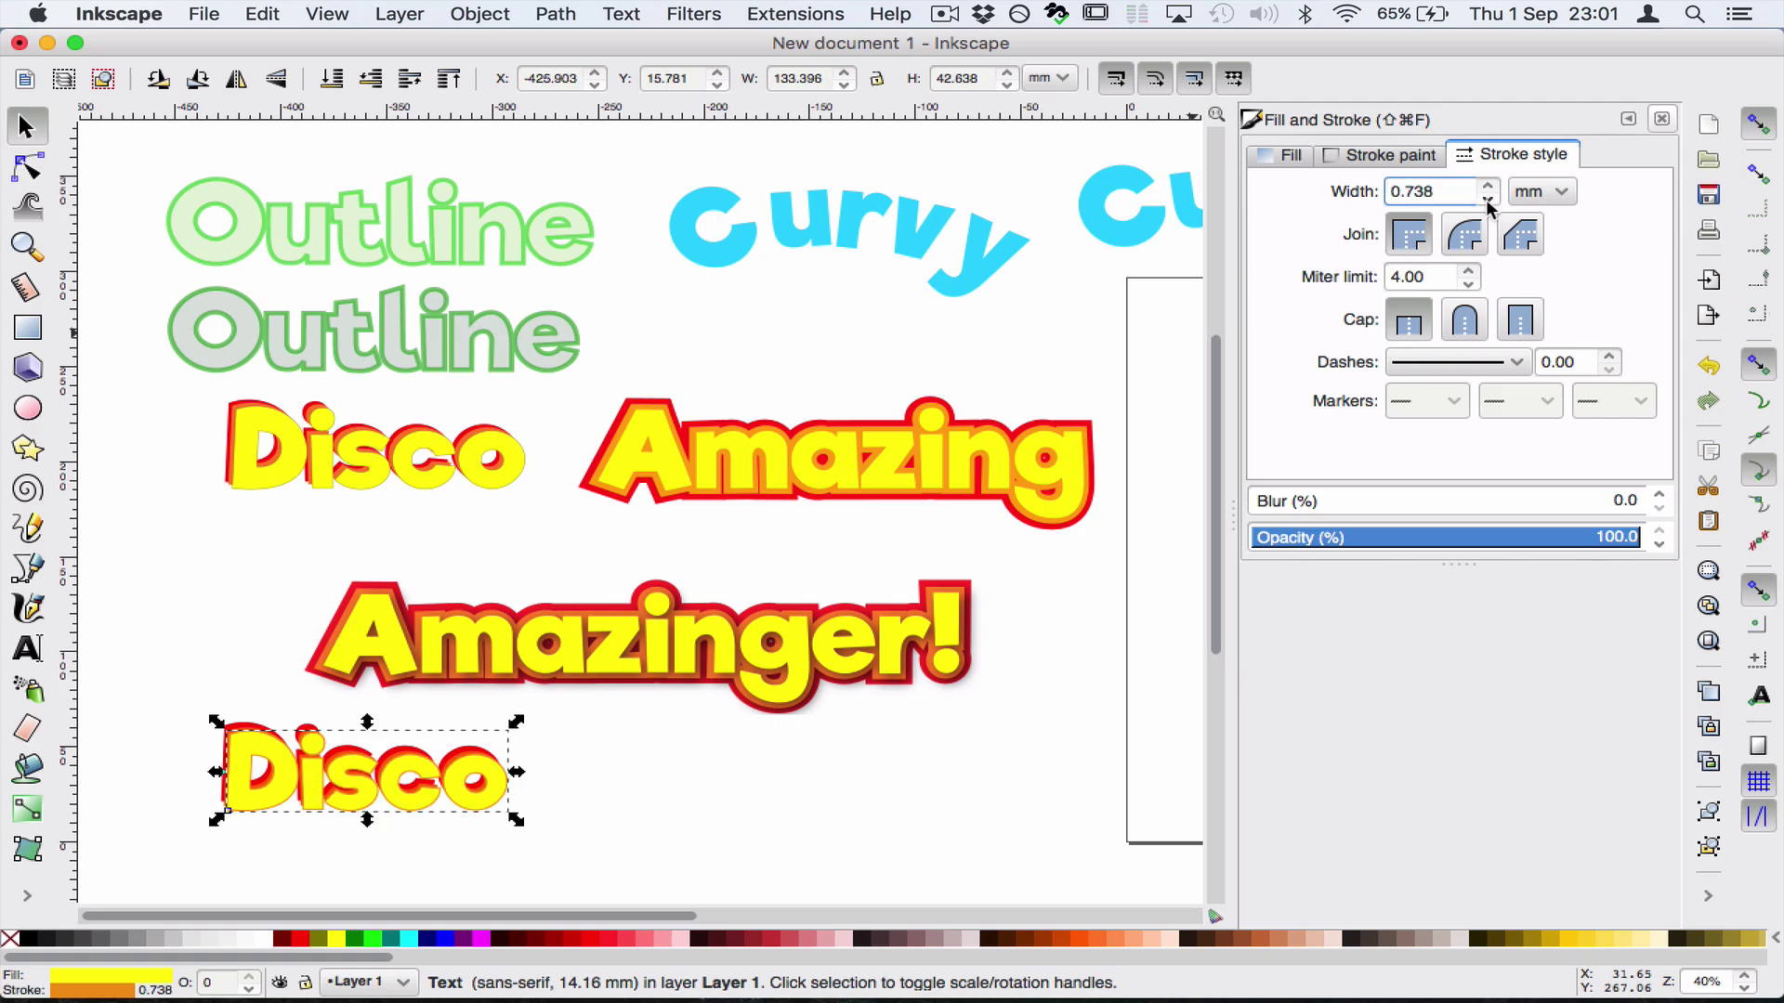
click(1043, 757)
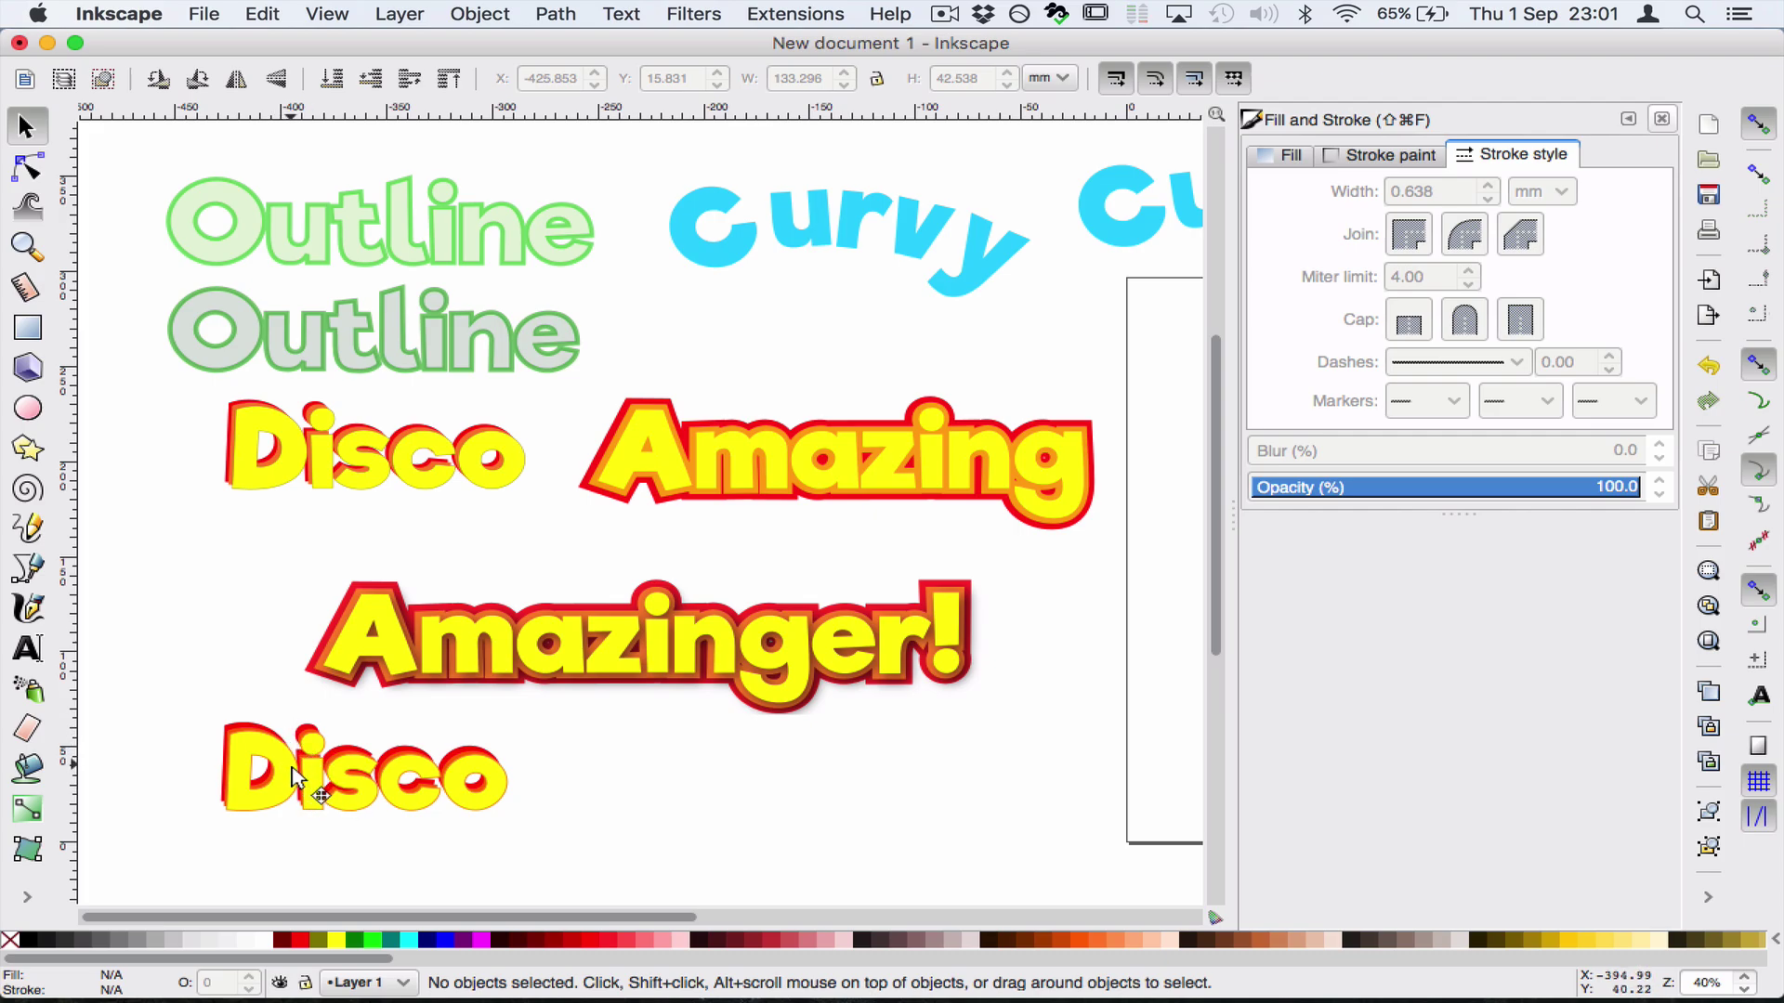
drag(291, 762, 296, 778)
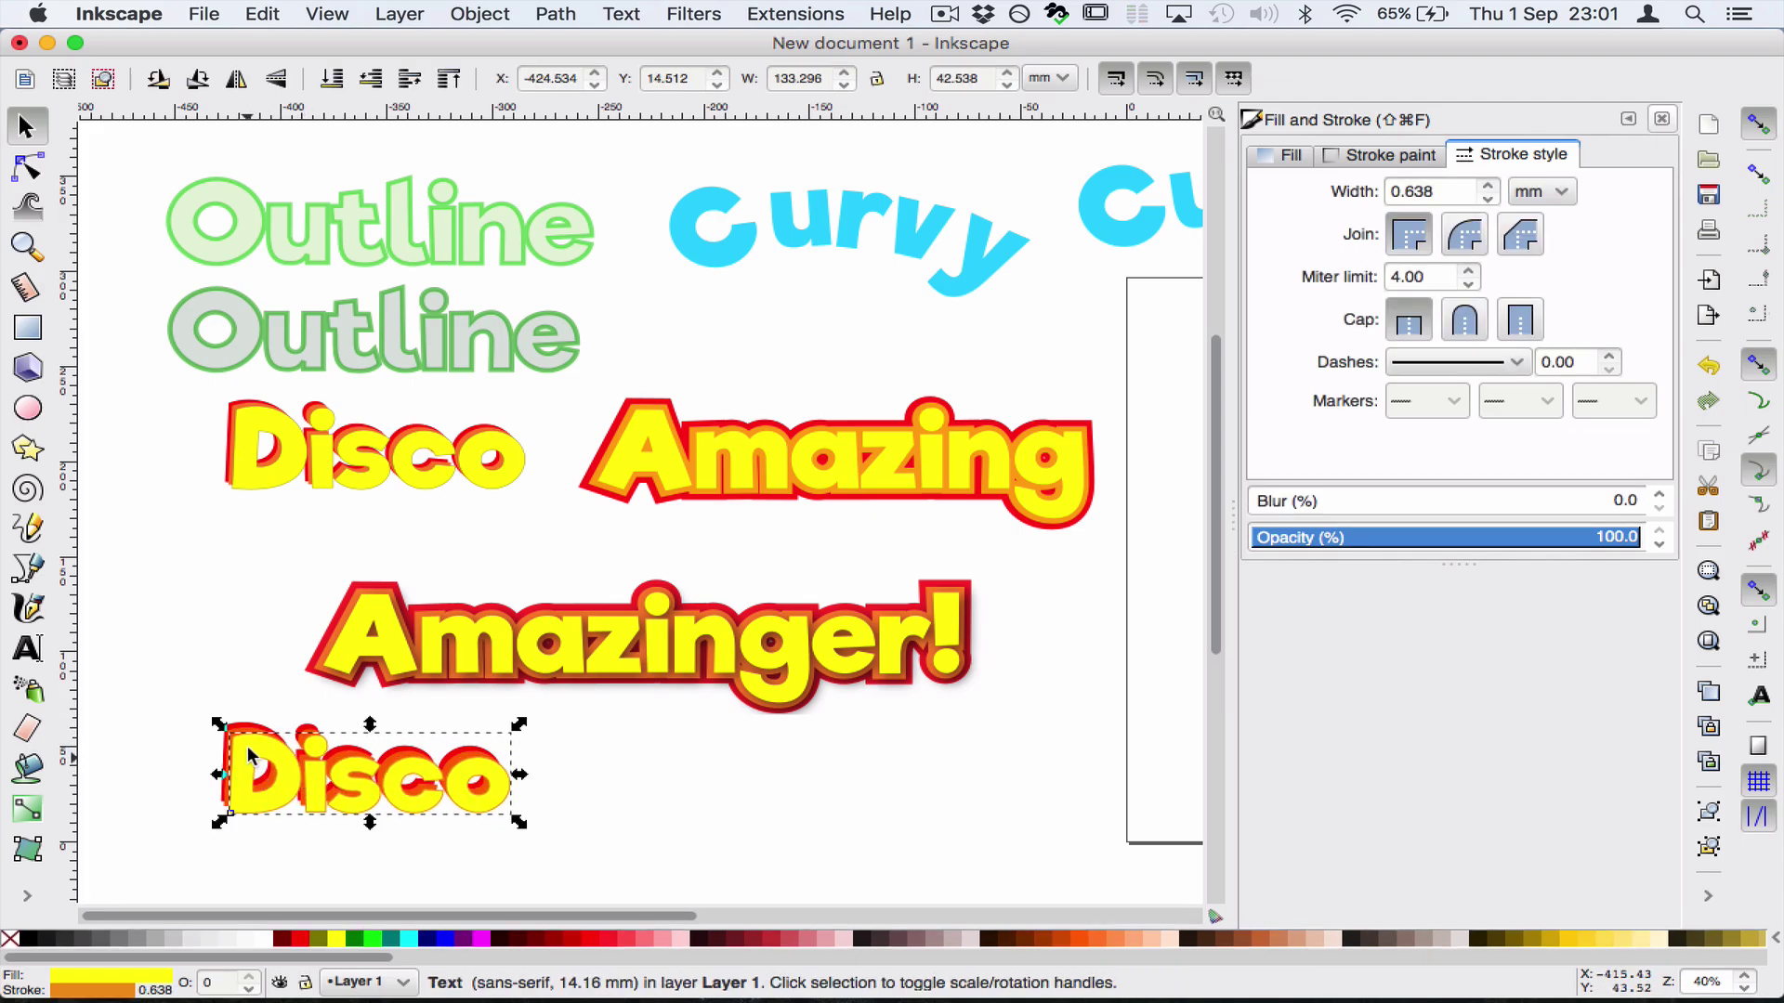
click(548, 792)
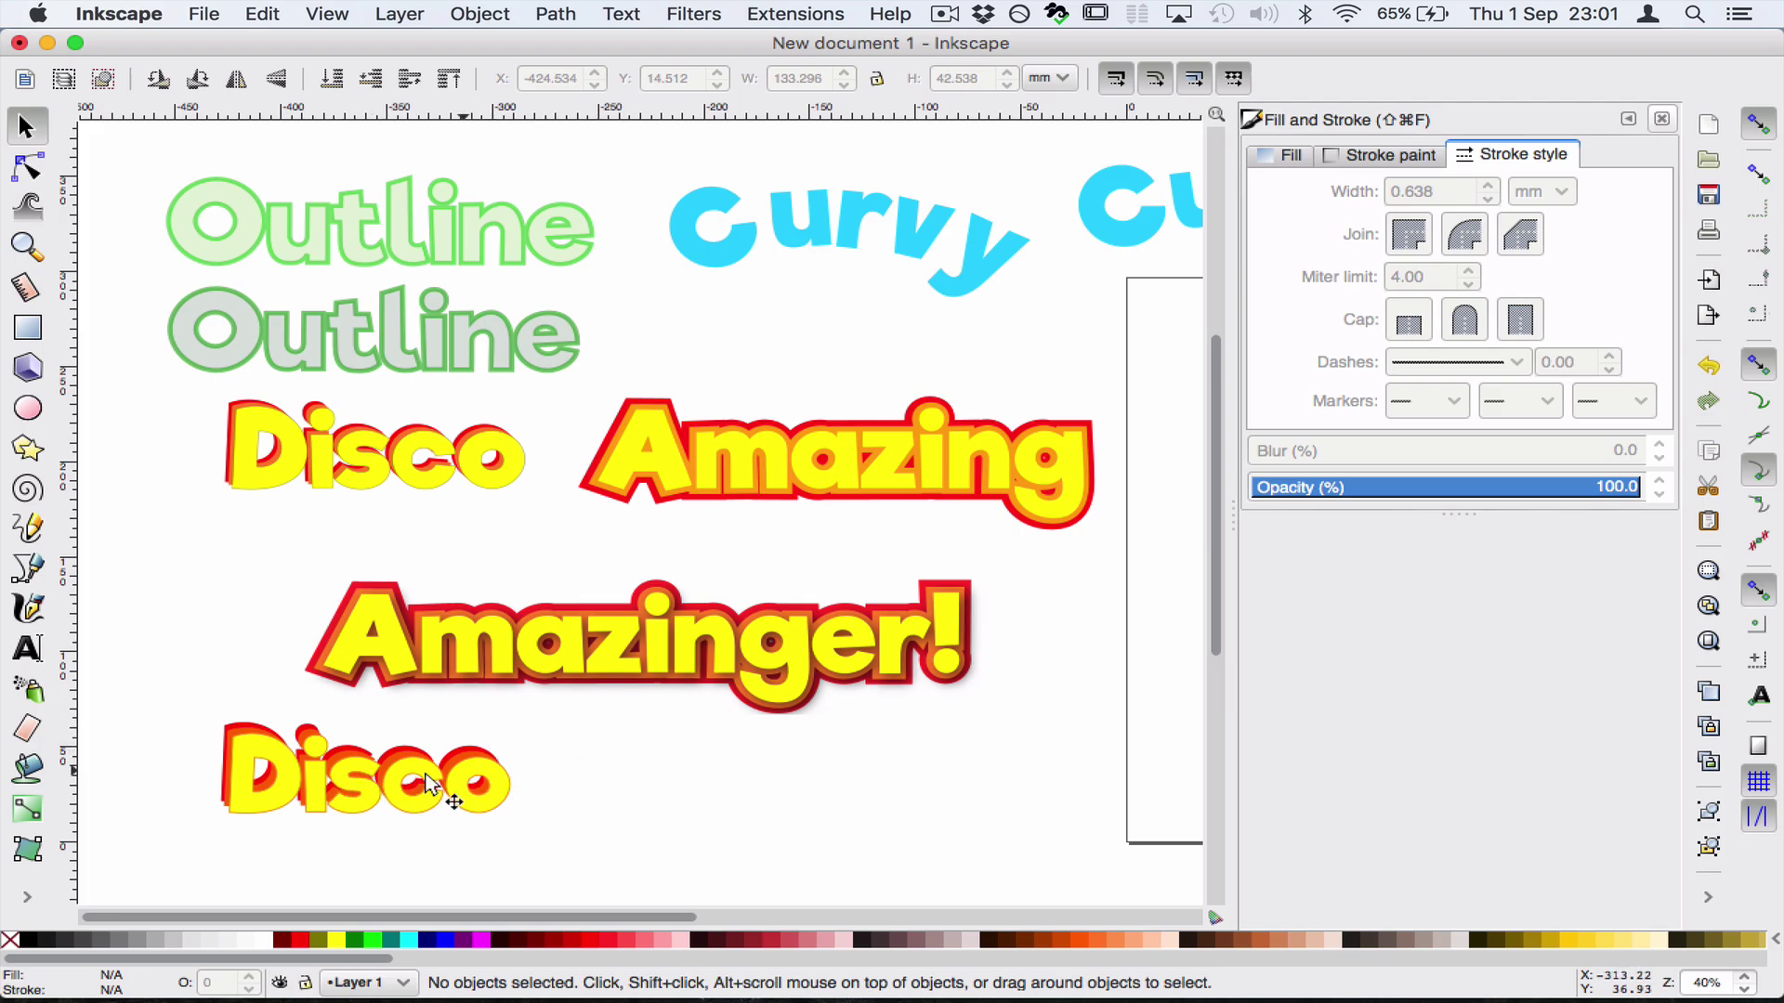
drag(370, 801, 486, 801)
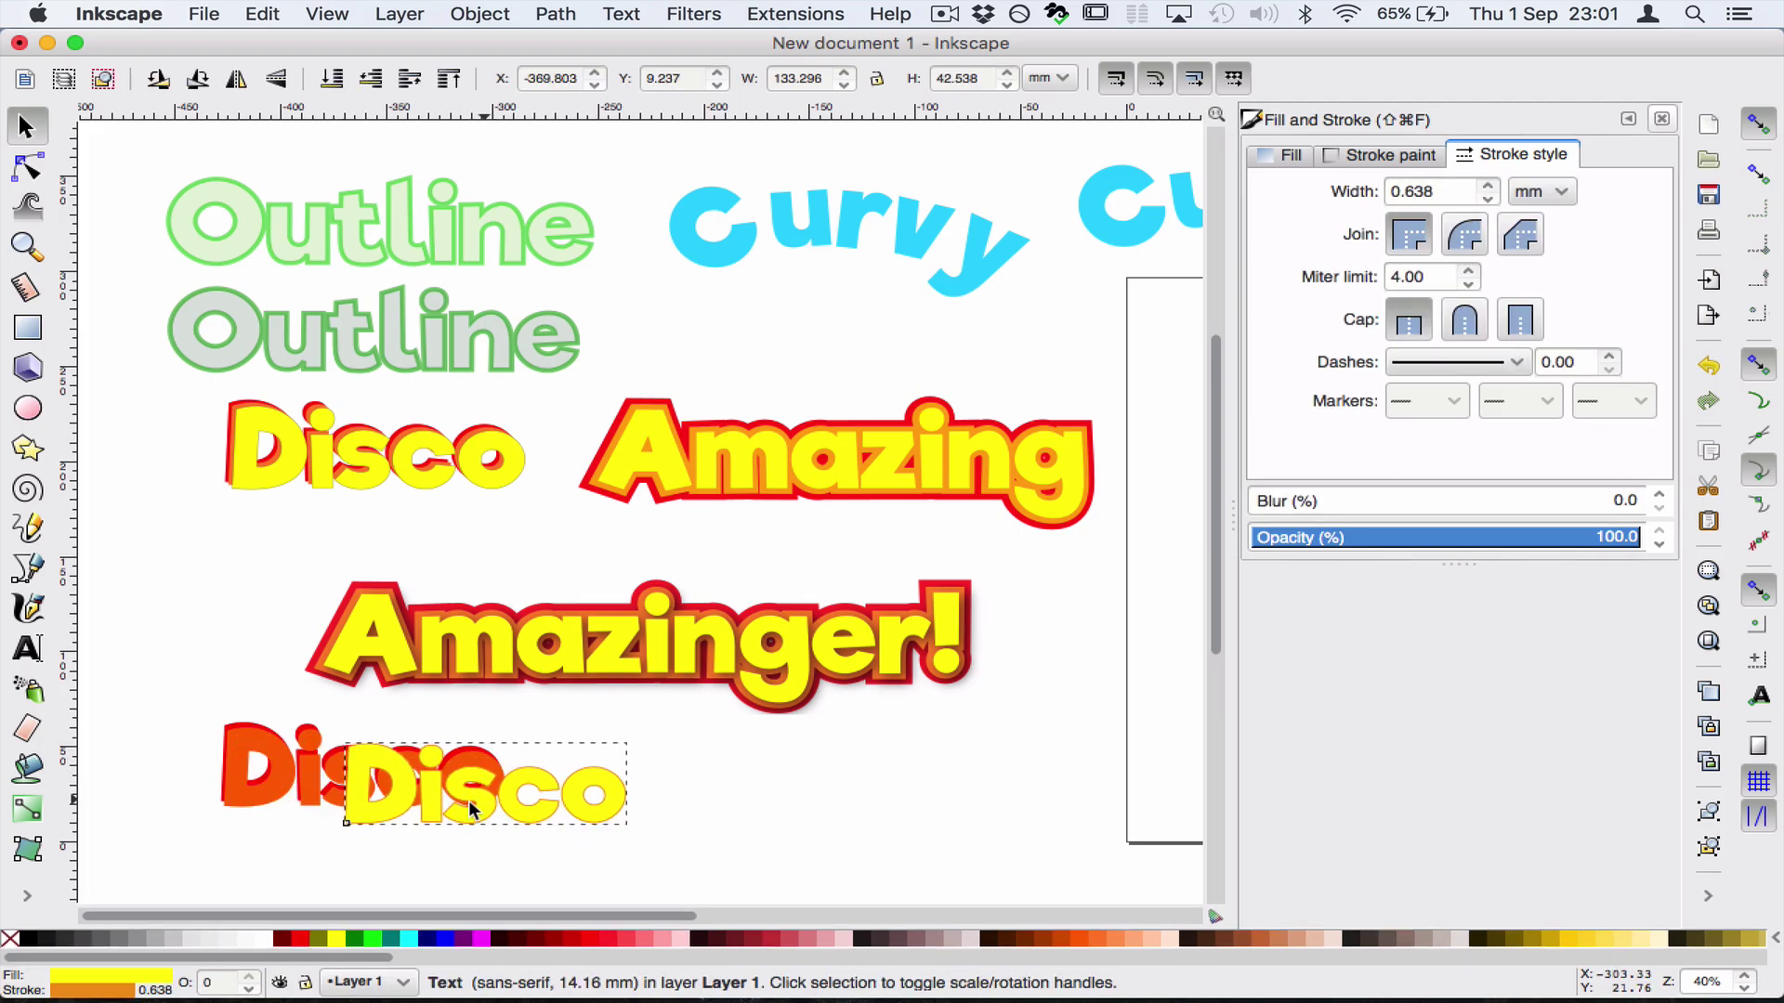
drag(344, 807, 418, 813)
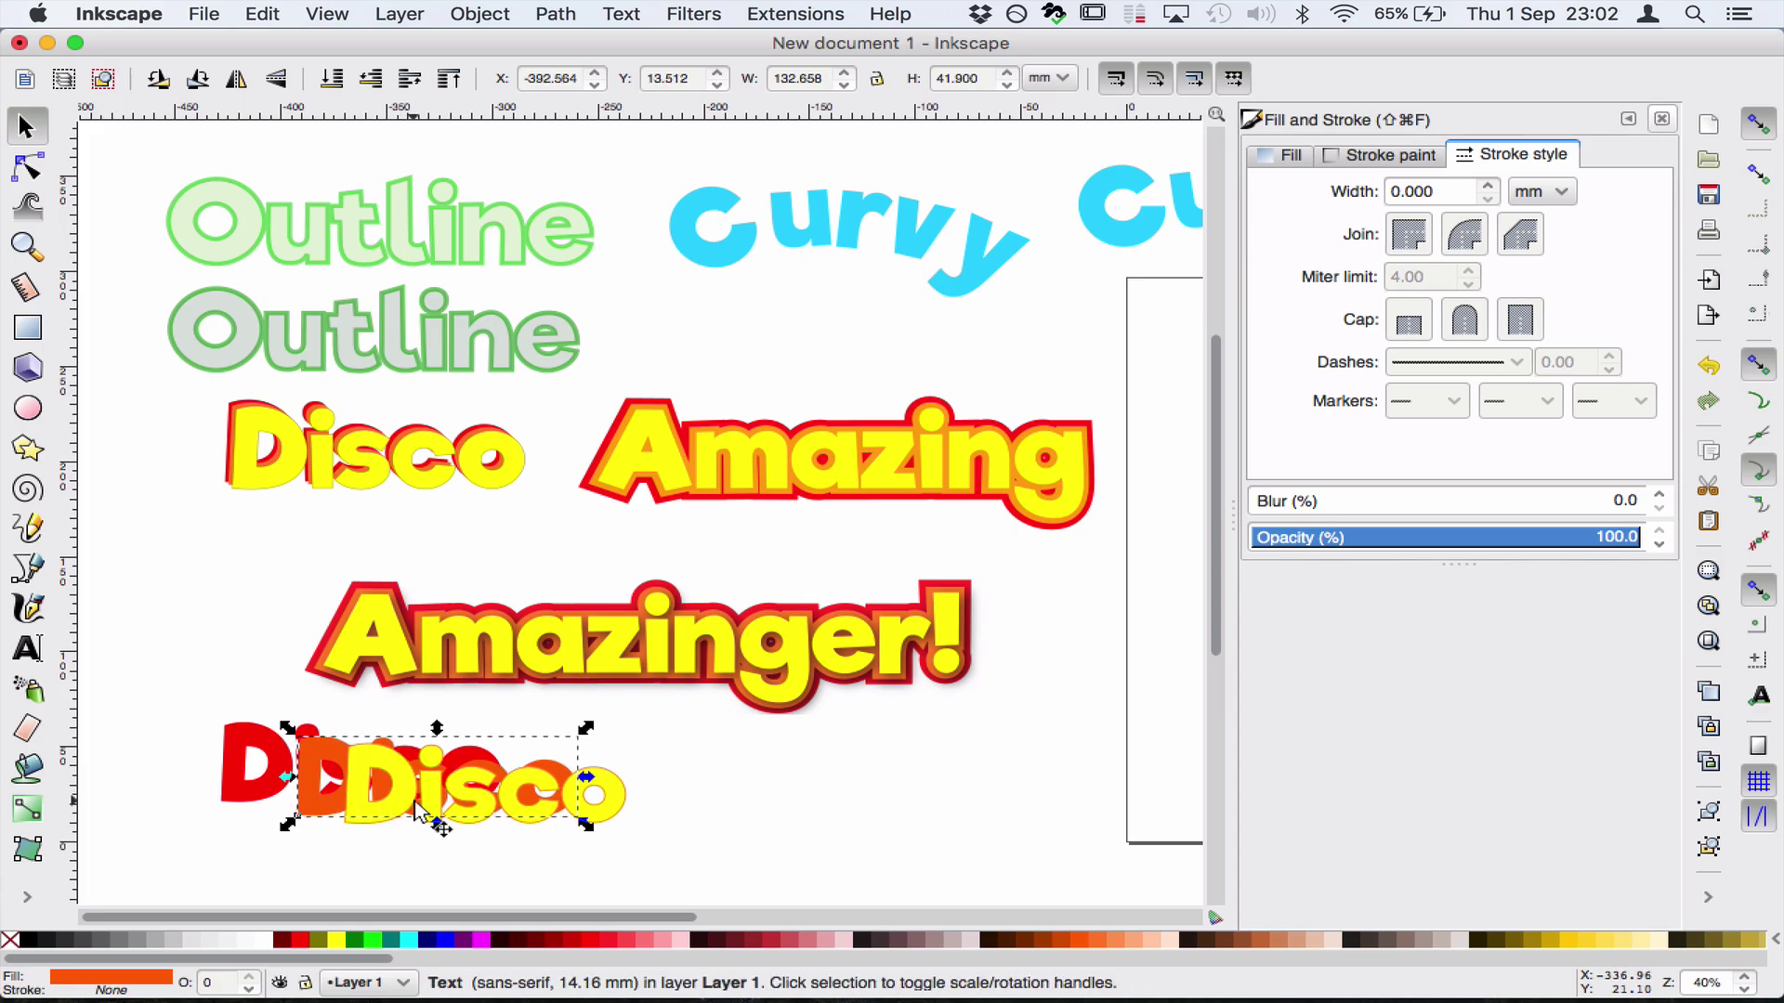
click(273, 776)
key(ctrl+z)
key(ctrl+z)
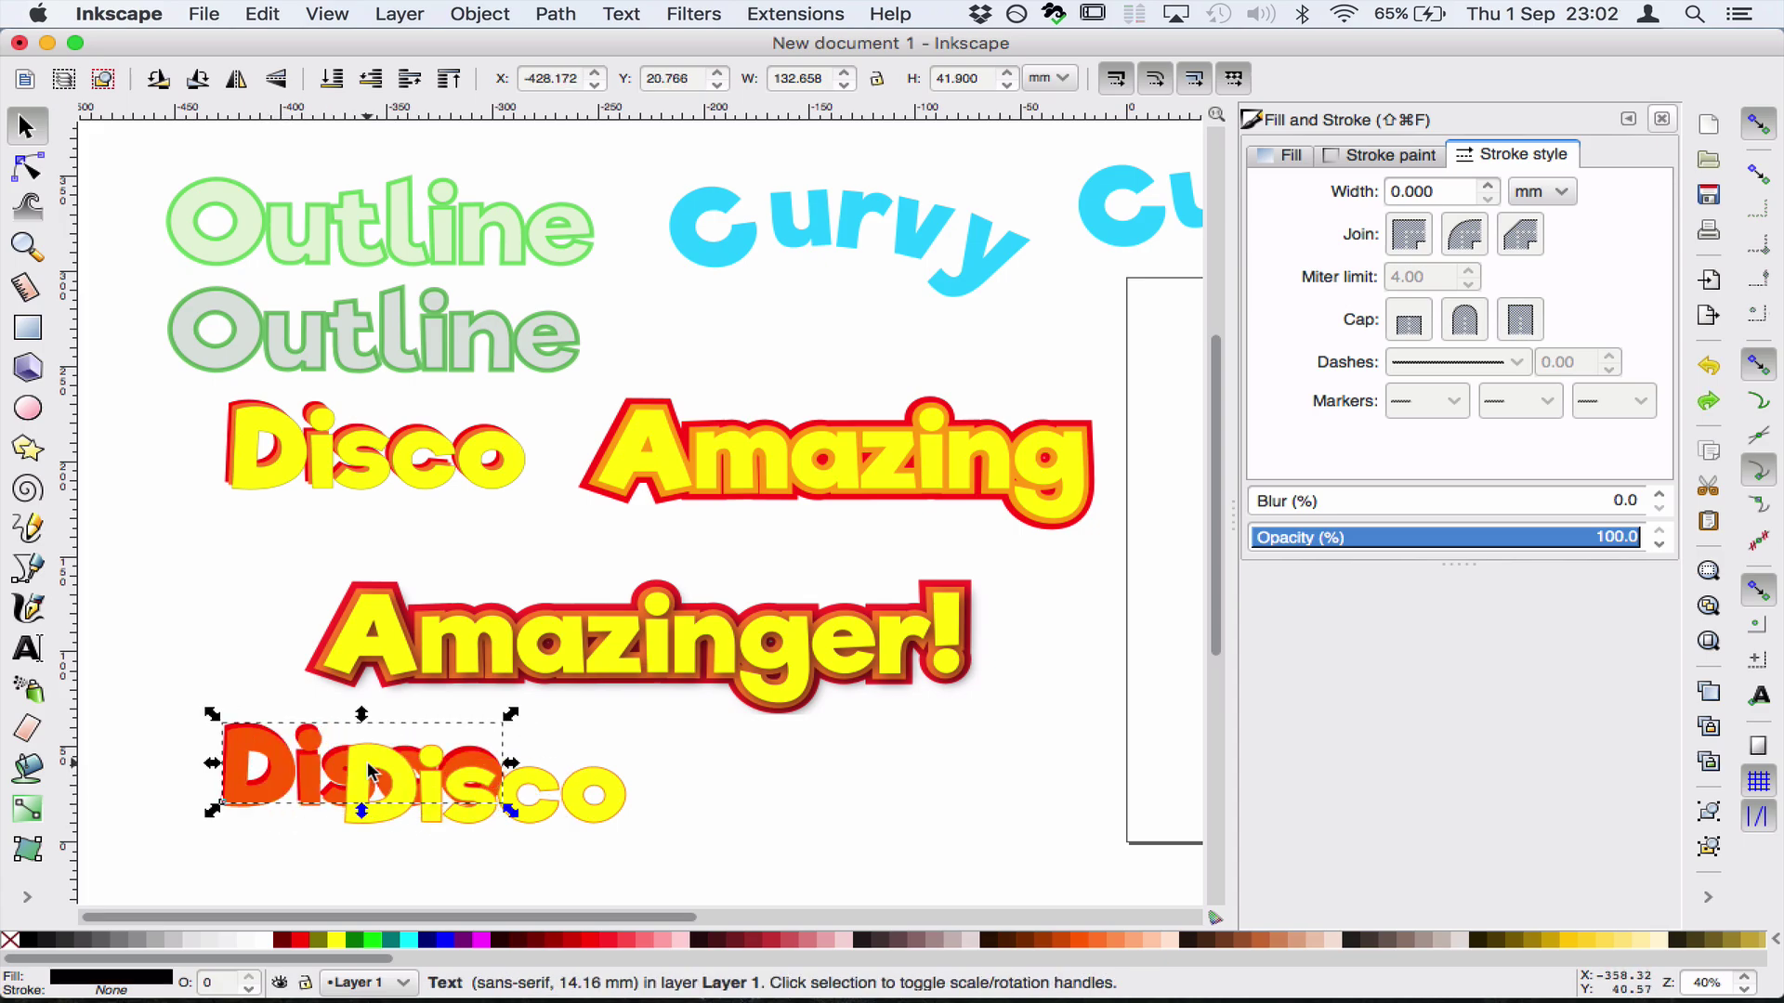
click(617, 825)
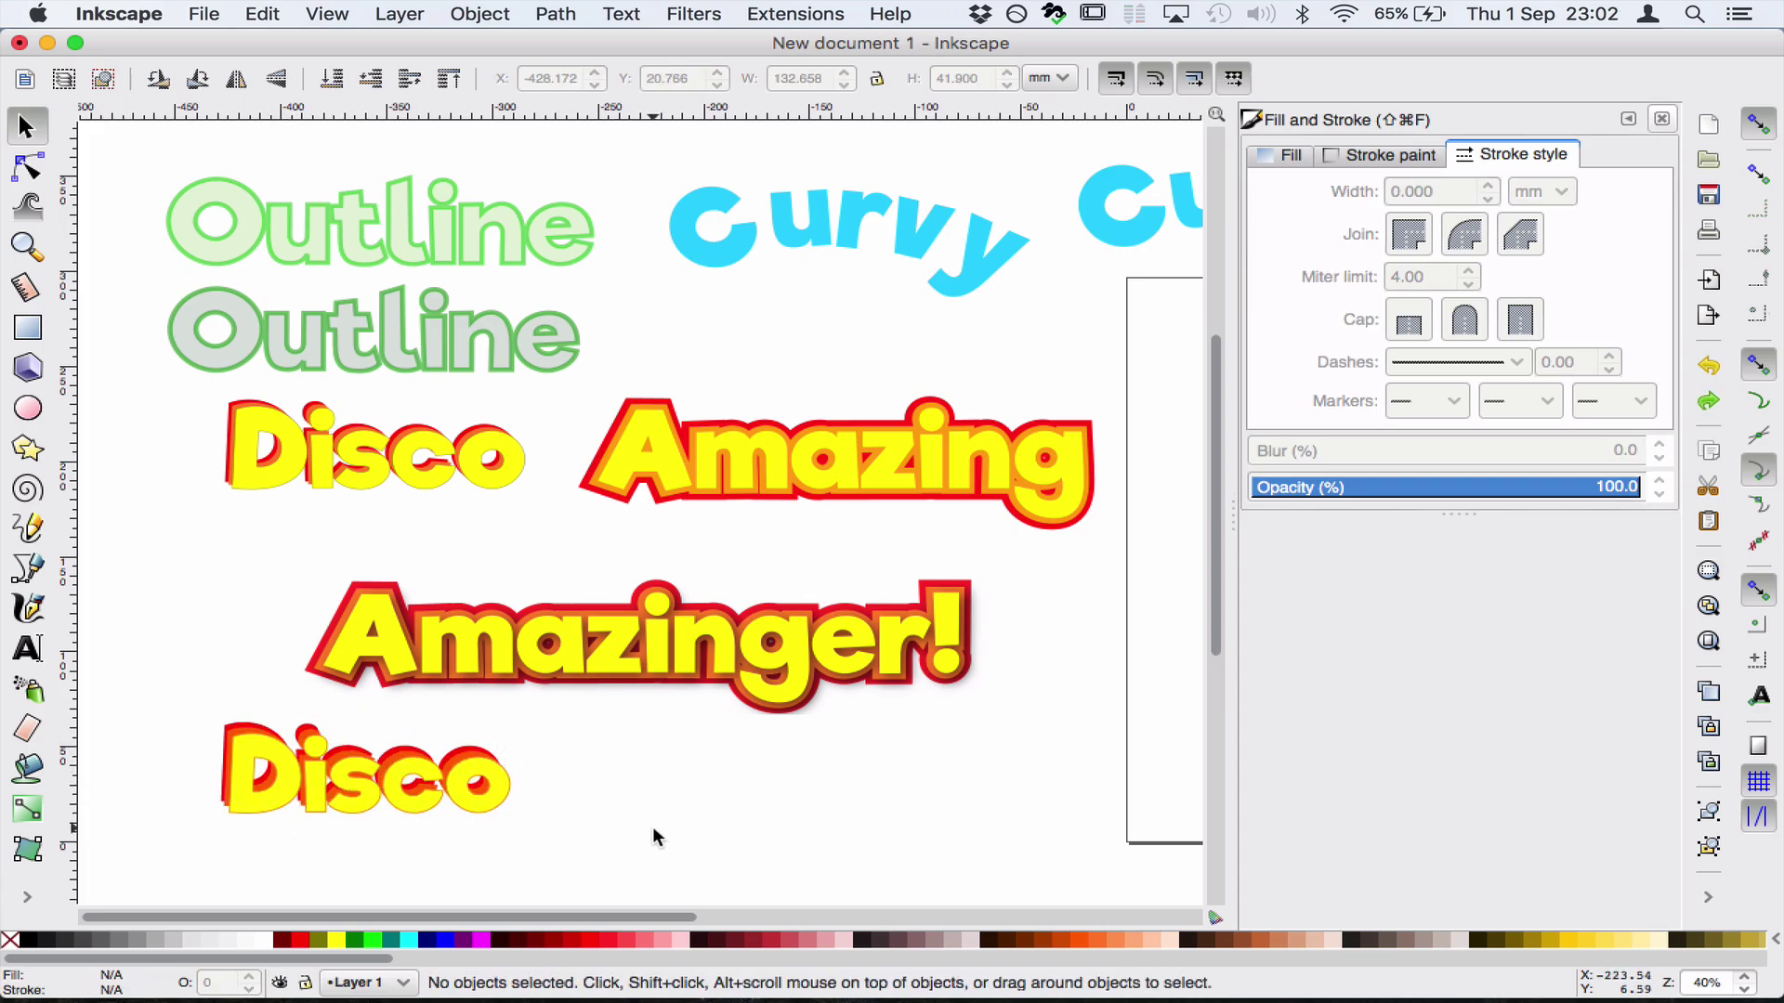
Select all three stacked "Disco" copies and move them together slightly to the right, then deselect them
drag(598, 864, 186, 705)
mouse_move(319, 781)
mouse_down()
mouse_move(520, 780)
mouse_move(330, 785)
mouse_up()
click(534, 794)
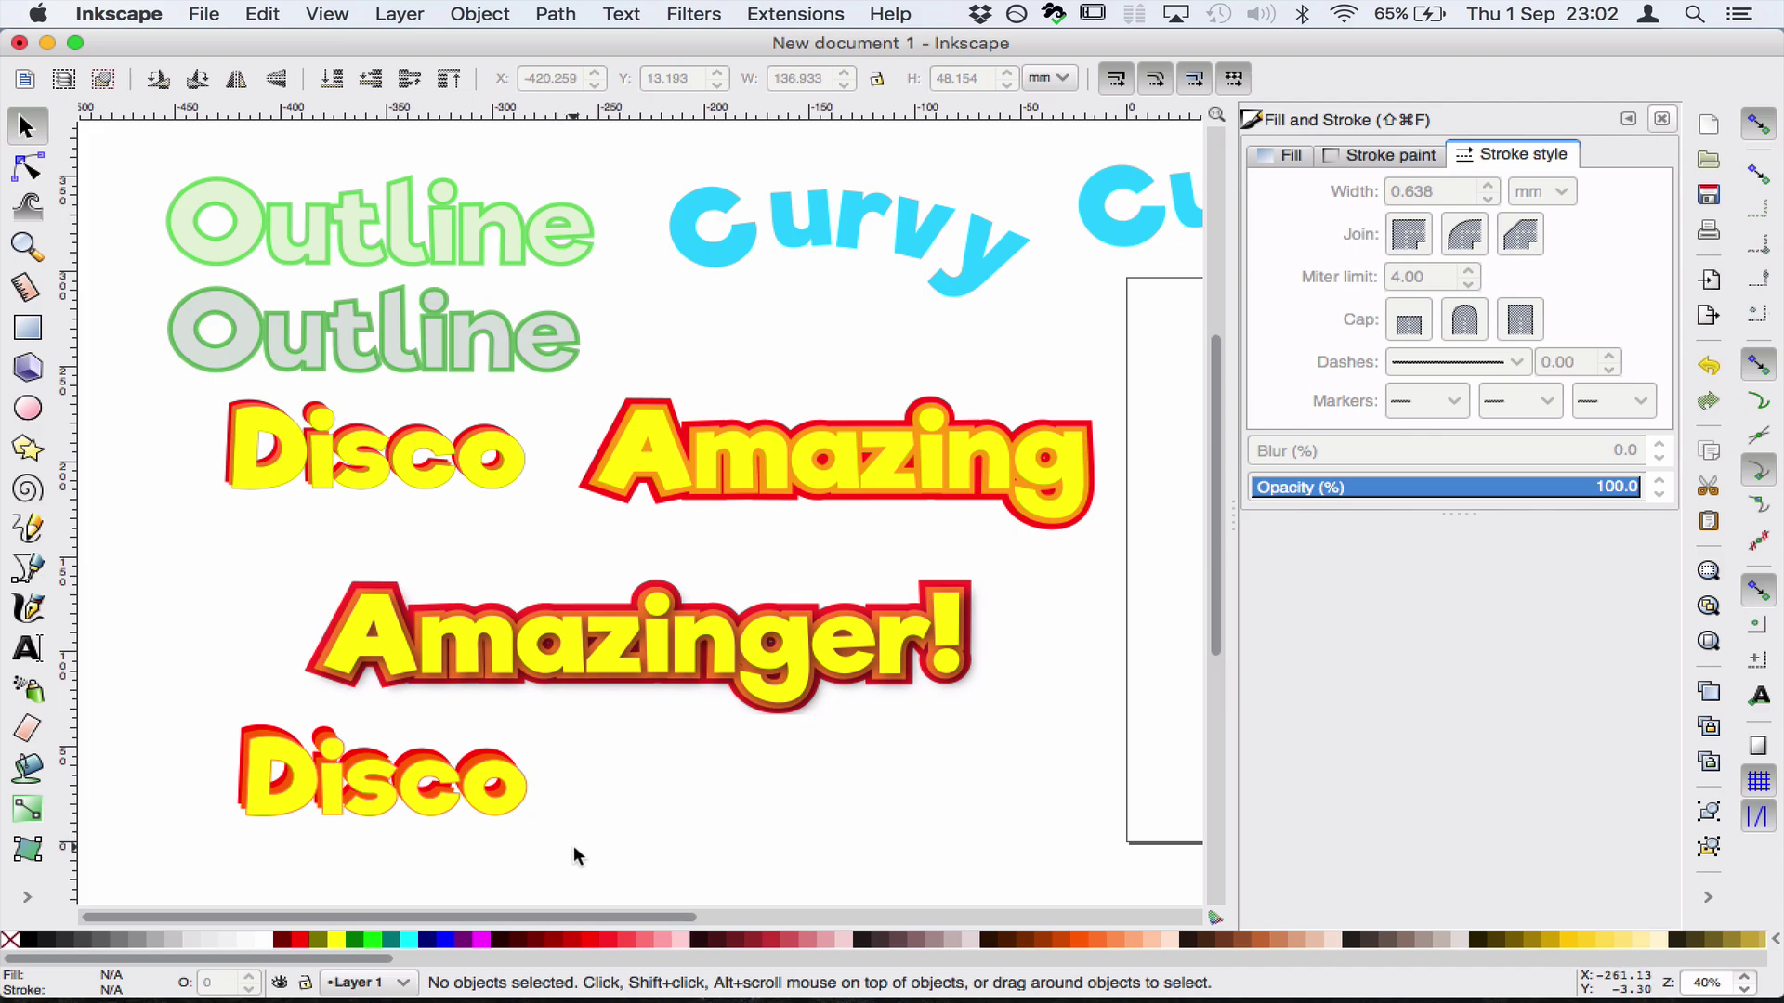
Group the three stacked "Disco" texts and place the group directly beneath the original Disco sample
drag(576, 864, 226, 712)
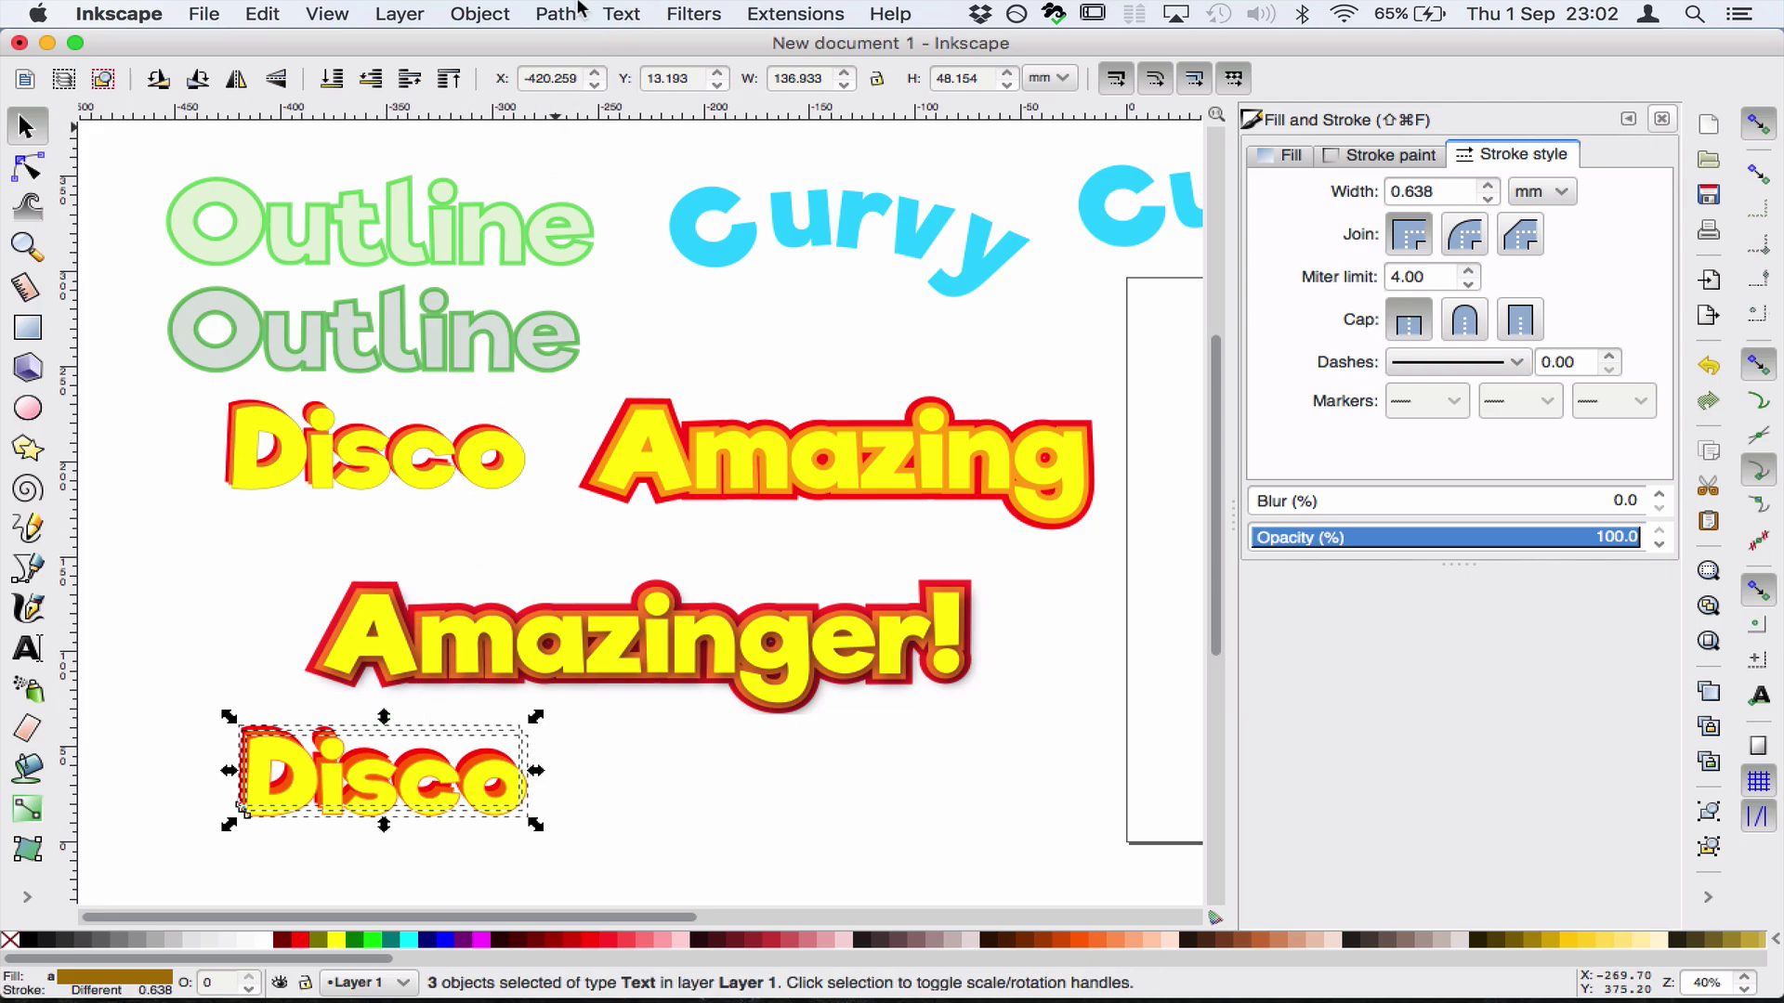
click(480, 13)
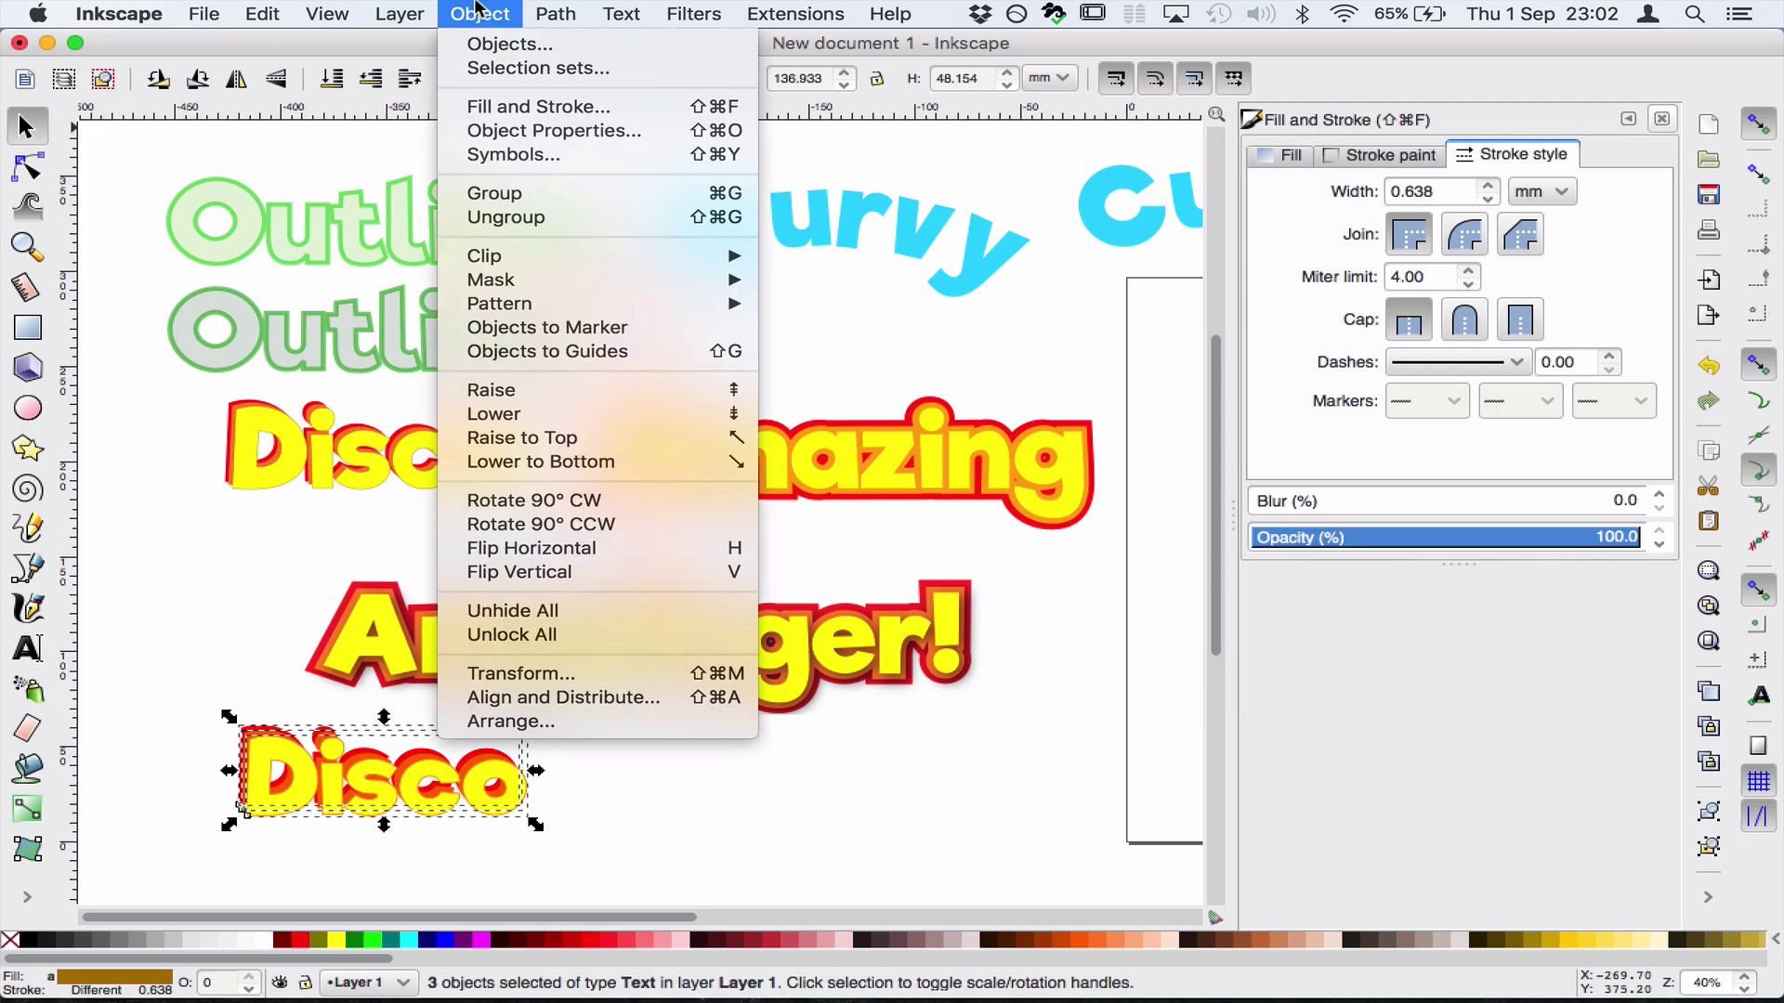
click(488, 193)
click(605, 805)
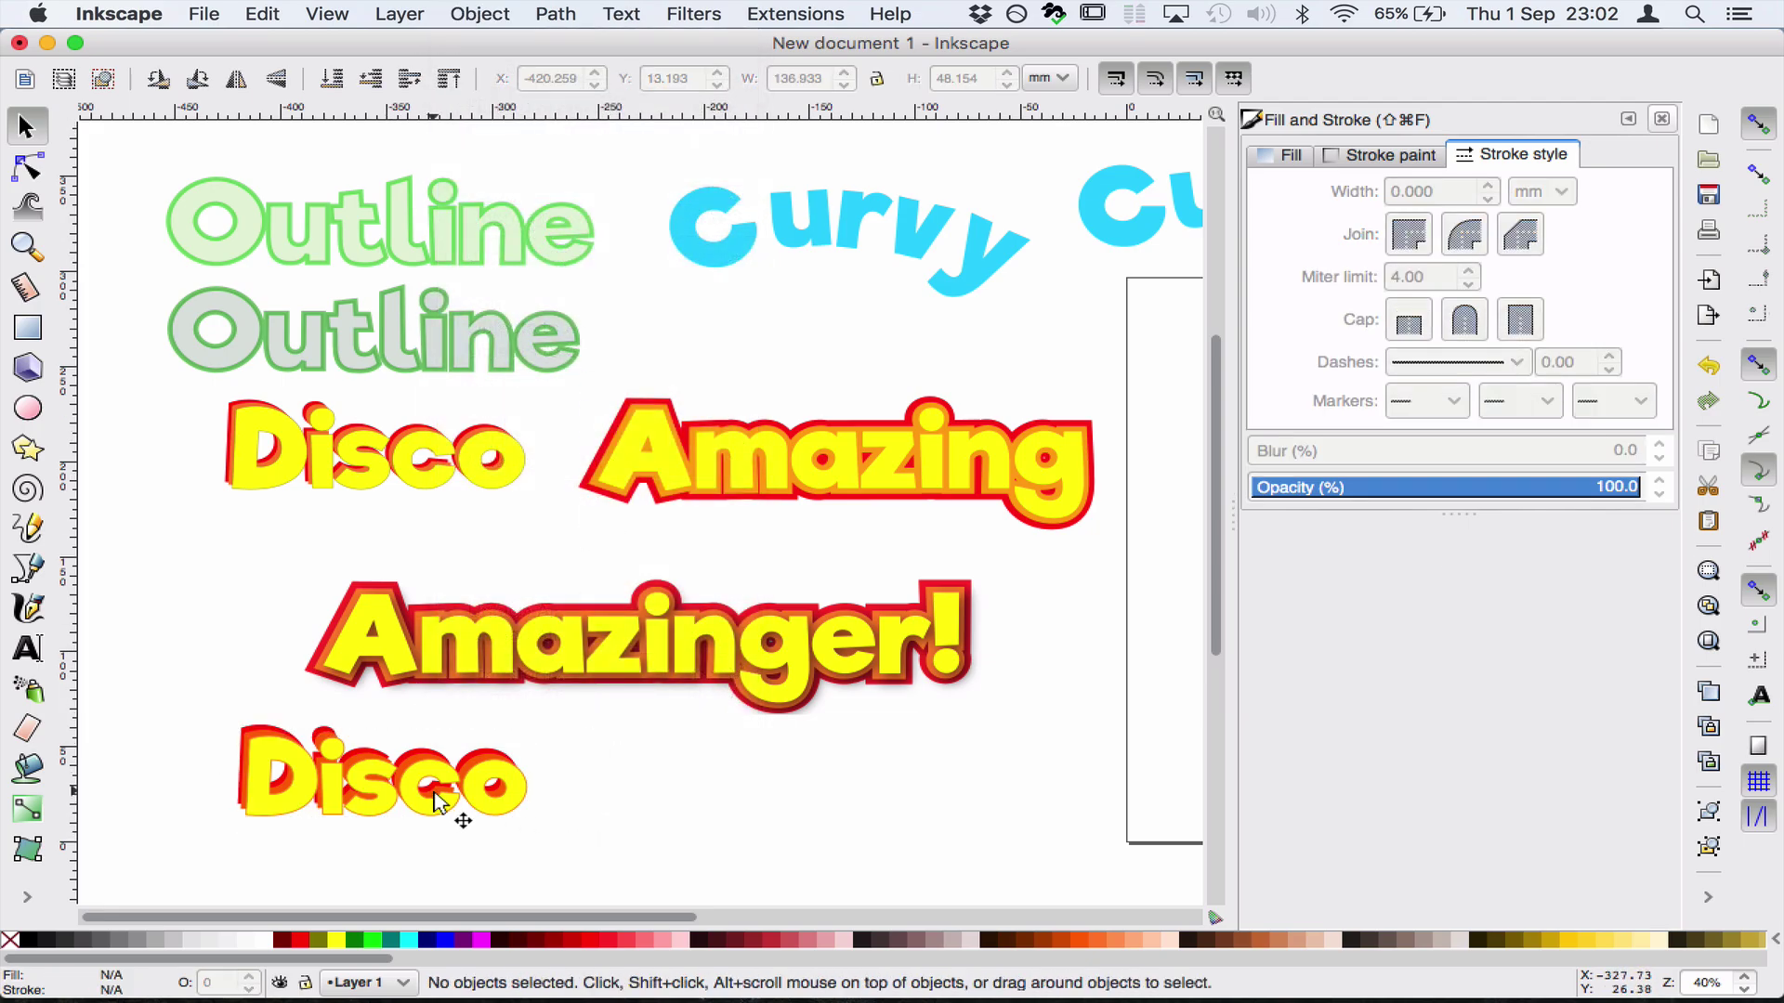
drag(433, 795, 426, 567)
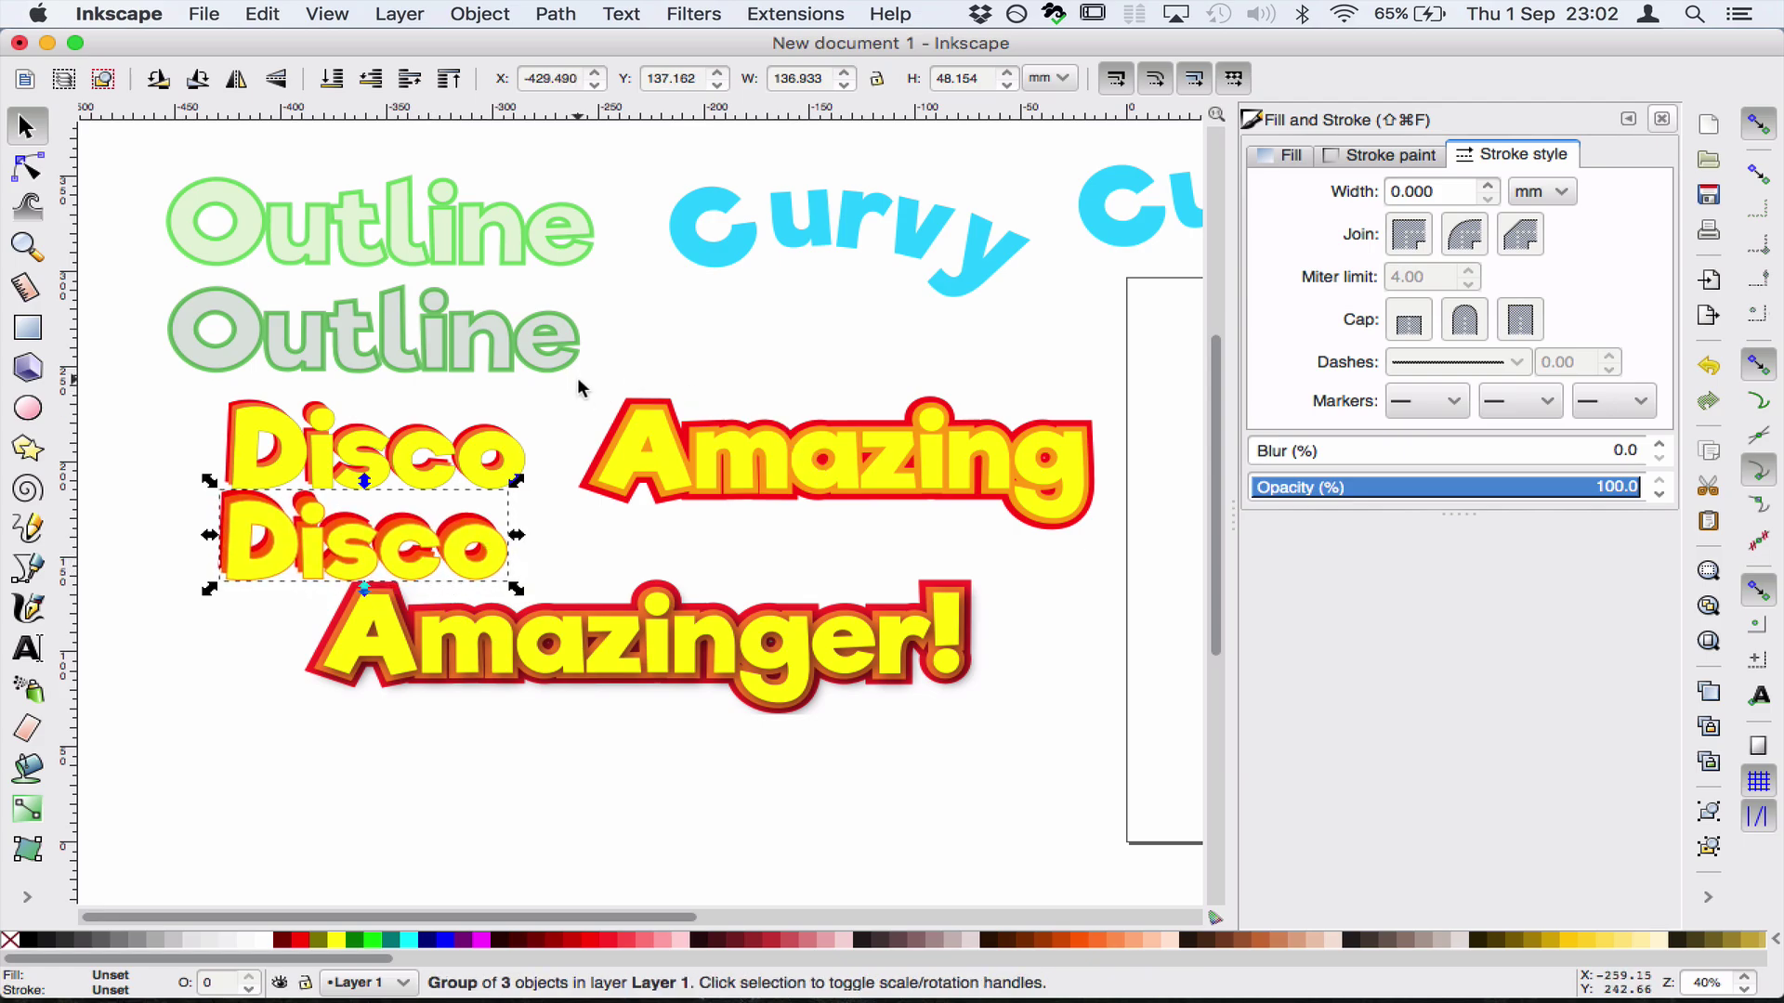
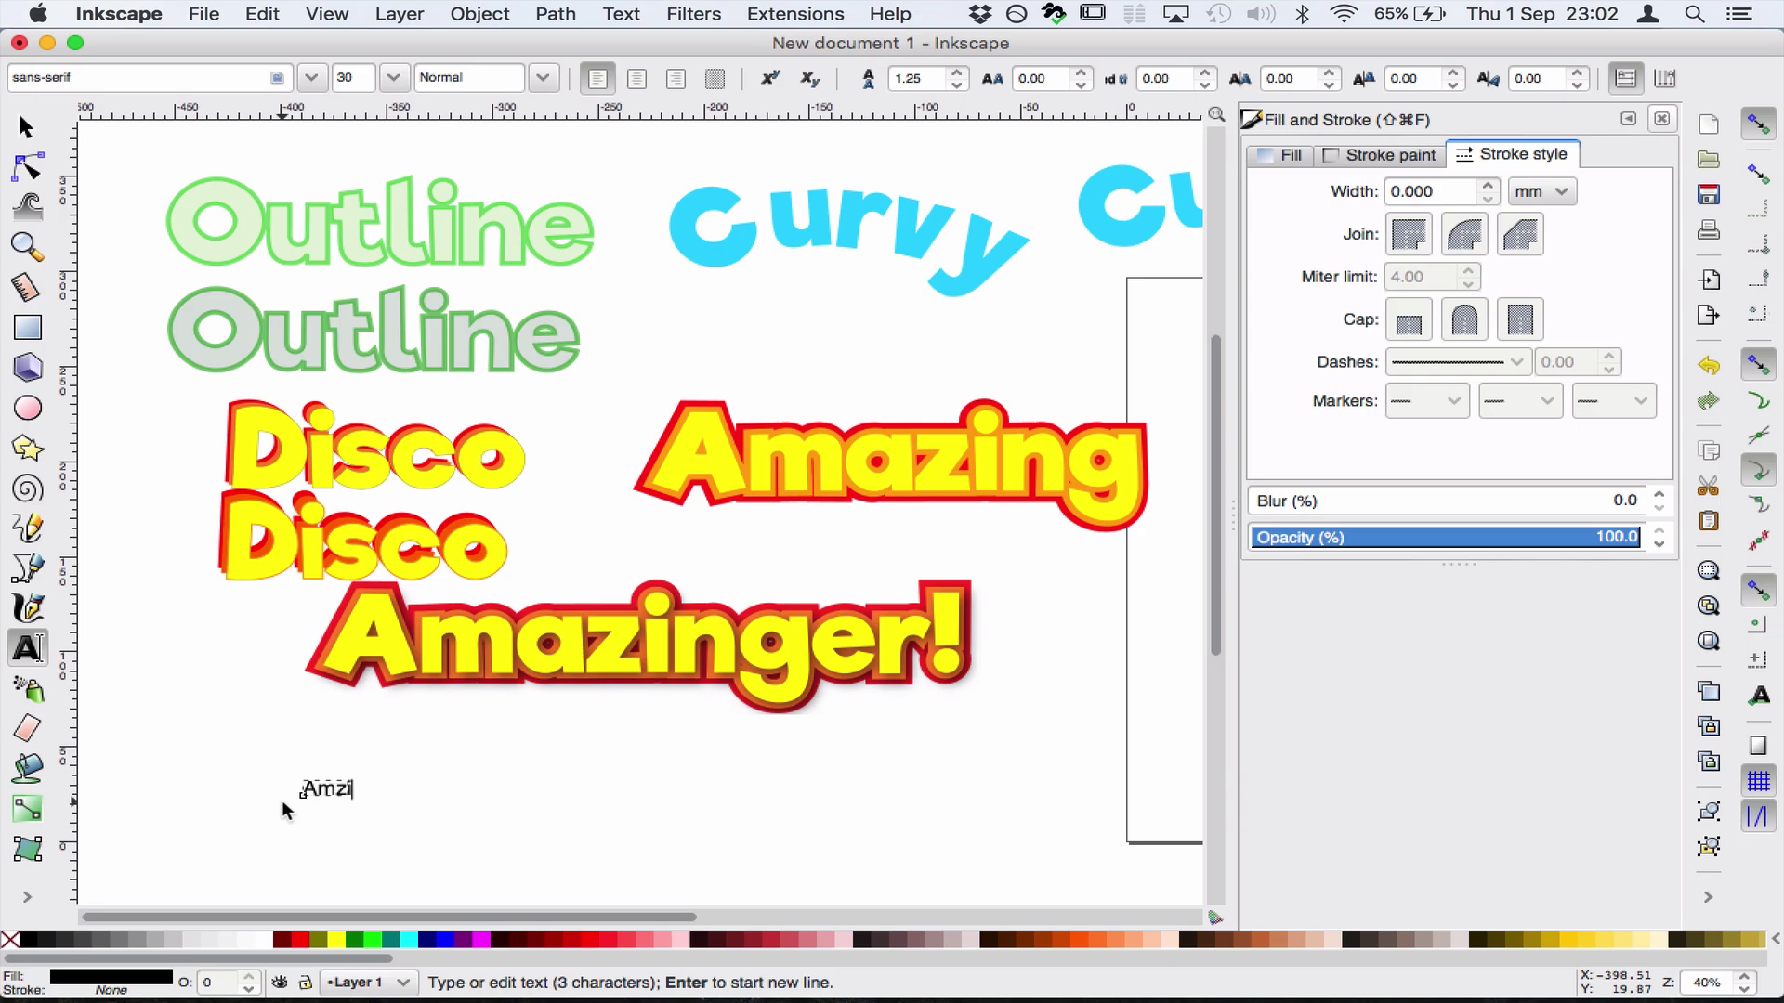
Complete the new text as "Amazing" below the Amazinger sample and enlarge it to a font size of about 180
key(BackSpace)
key(BackSpace)
text(zing)
click(25, 128)
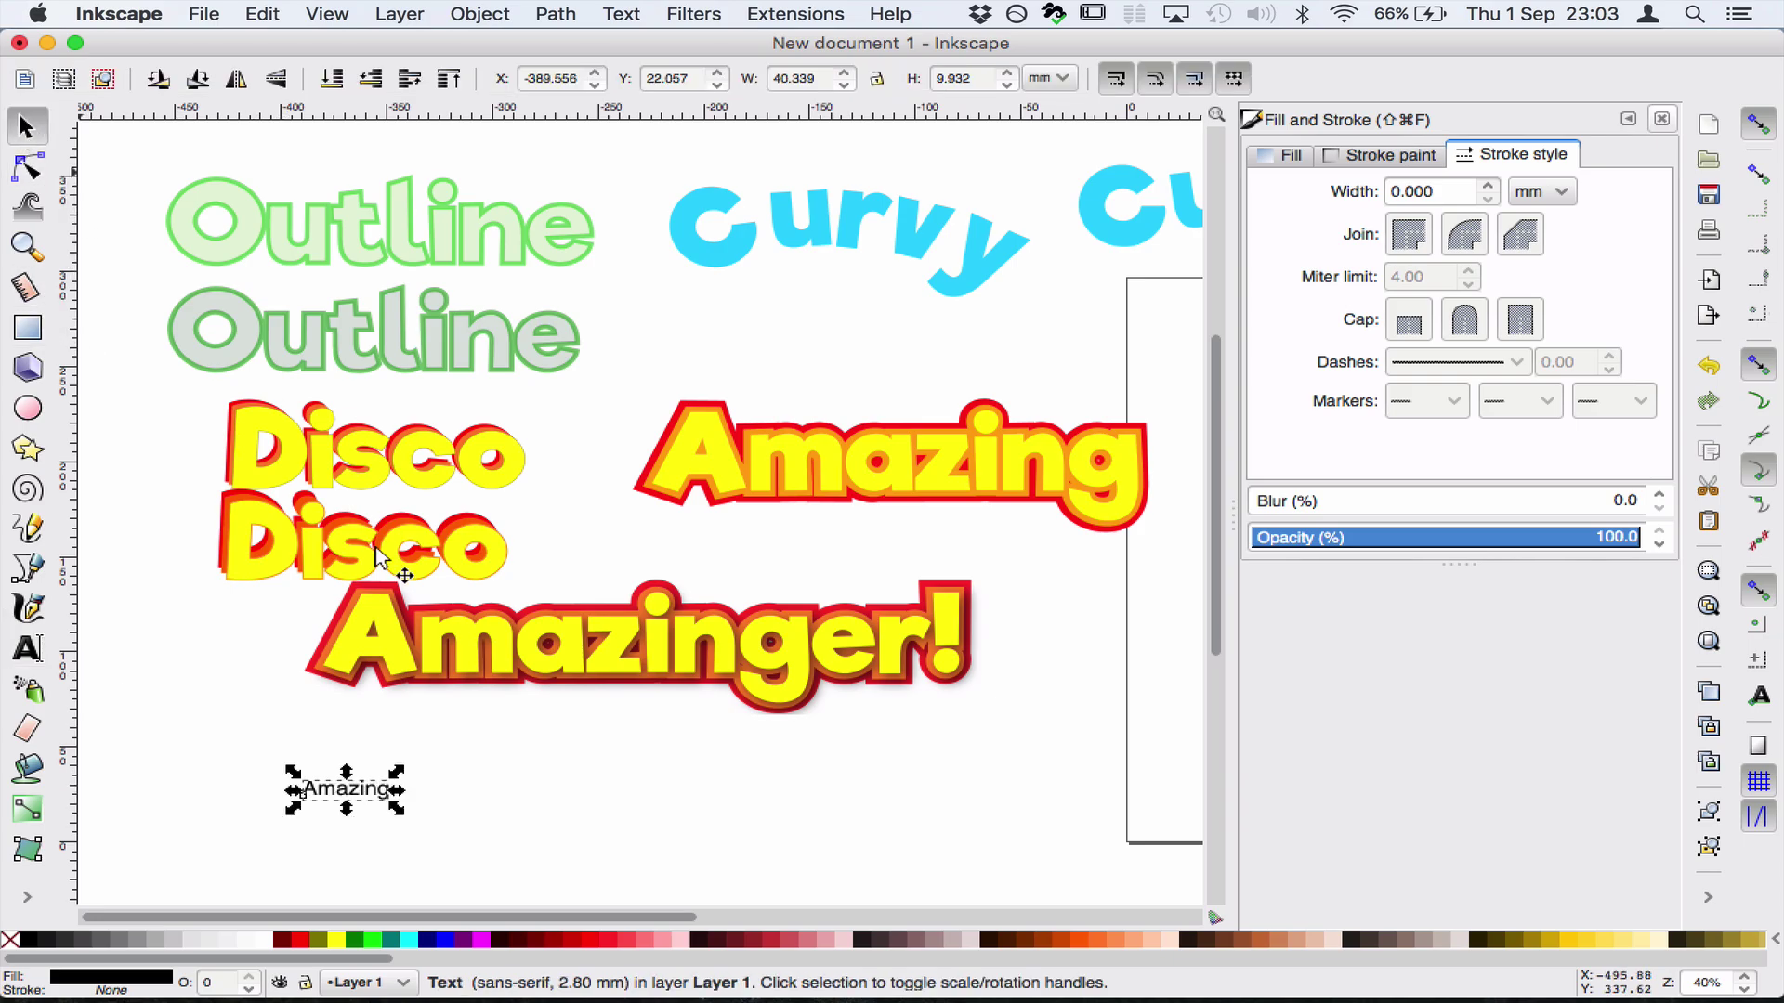
drag(496, 836, 650, 859)
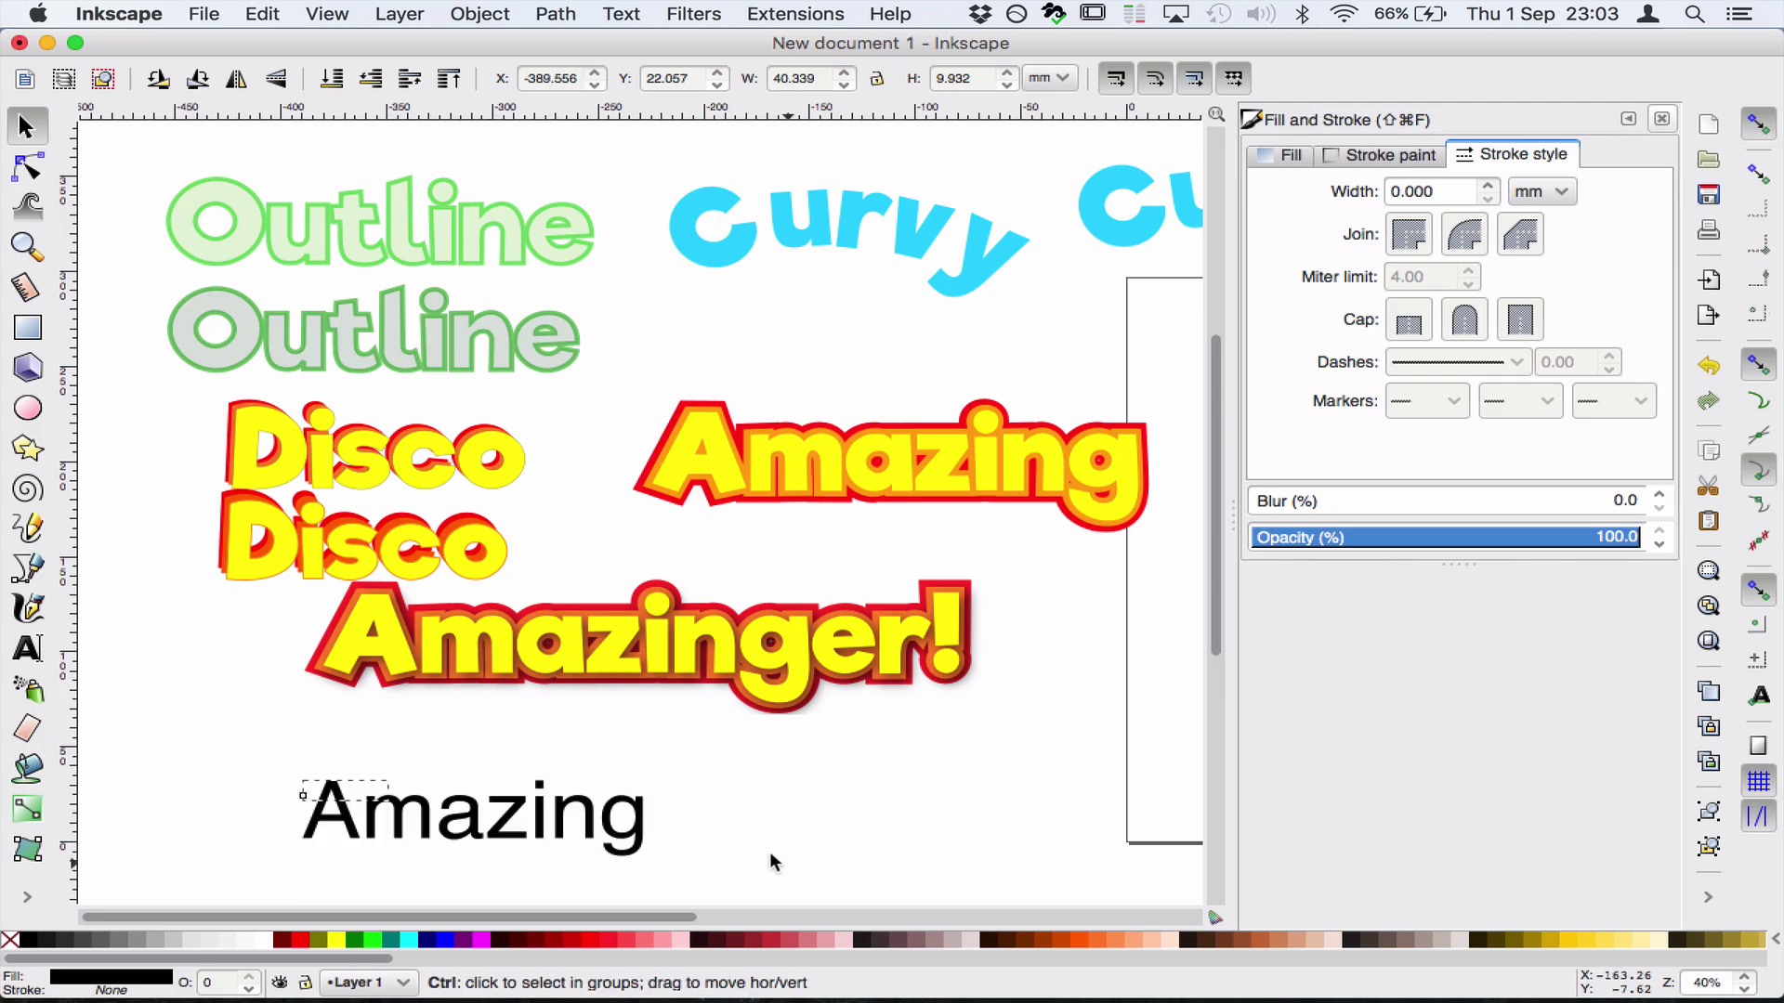
mouse_move(609, 783)
mouse_down()
mouse_move(622, 769)
mouse_move(641, 818)
mouse_move(655, 766)
mouse_move(817, 864)
mouse_up()
Set the whole new "Amazing" text to Riffic Bold, fill it with bright red, and deselect it
triple_click(625, 807)
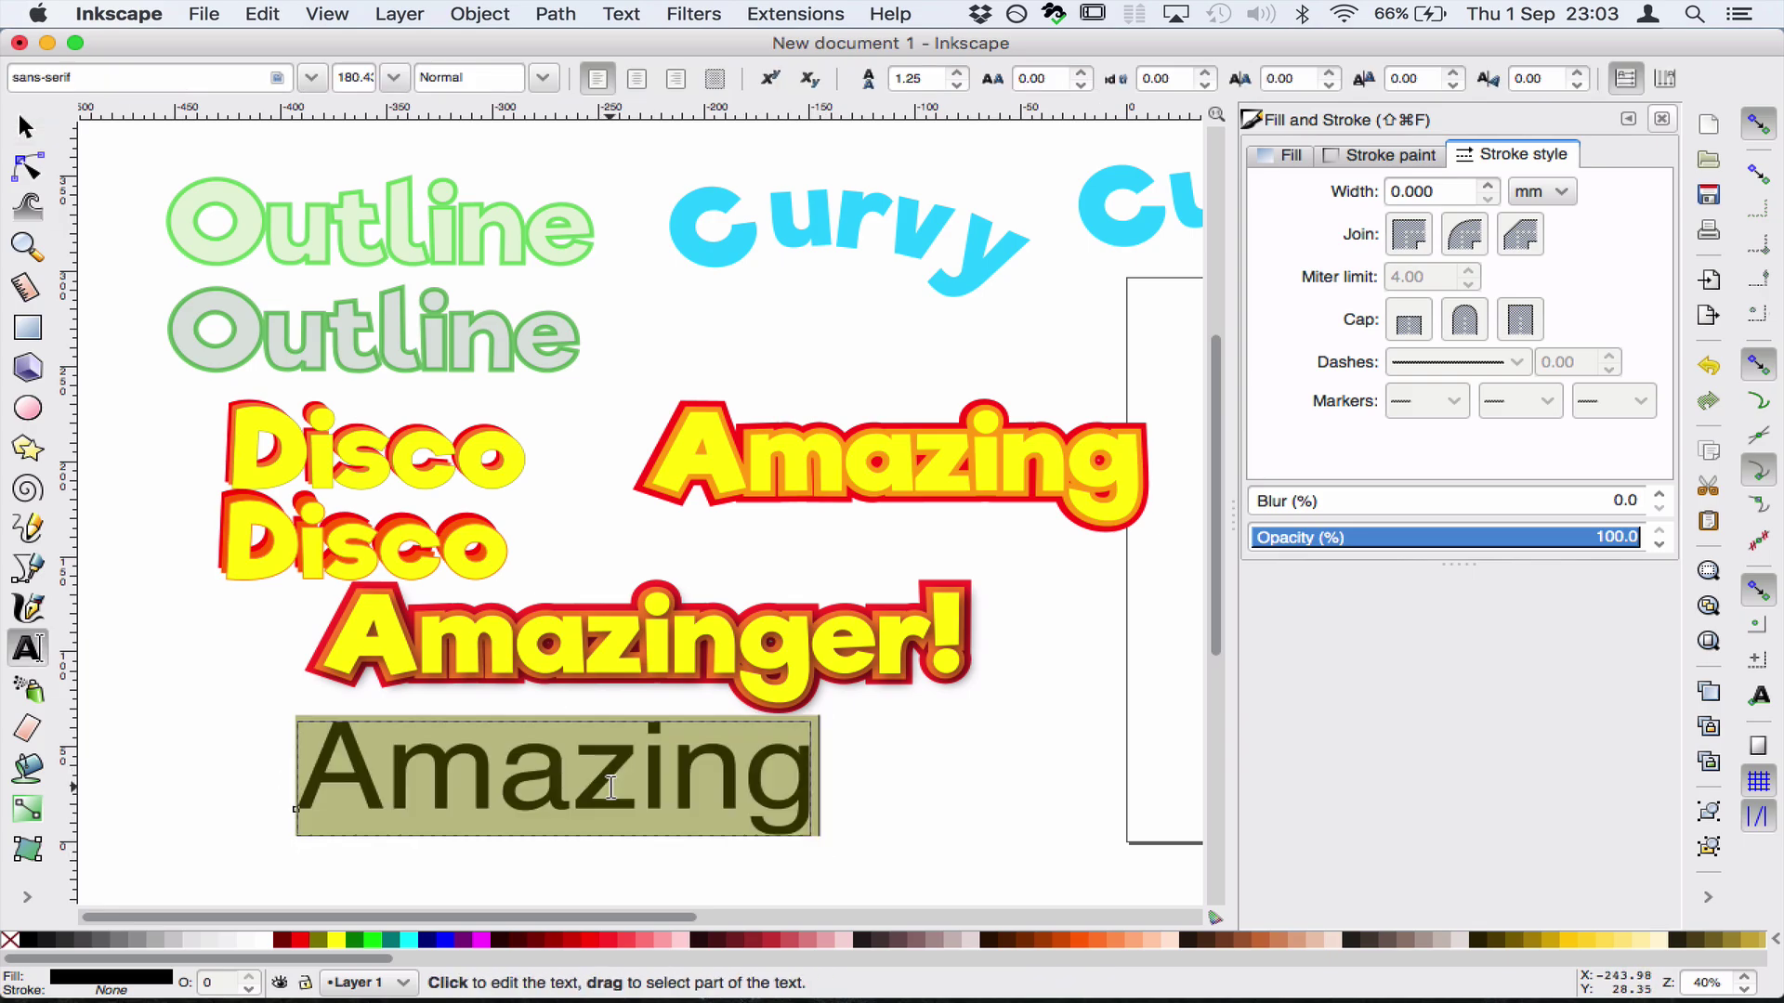
click(312, 77)
click(221, 126)
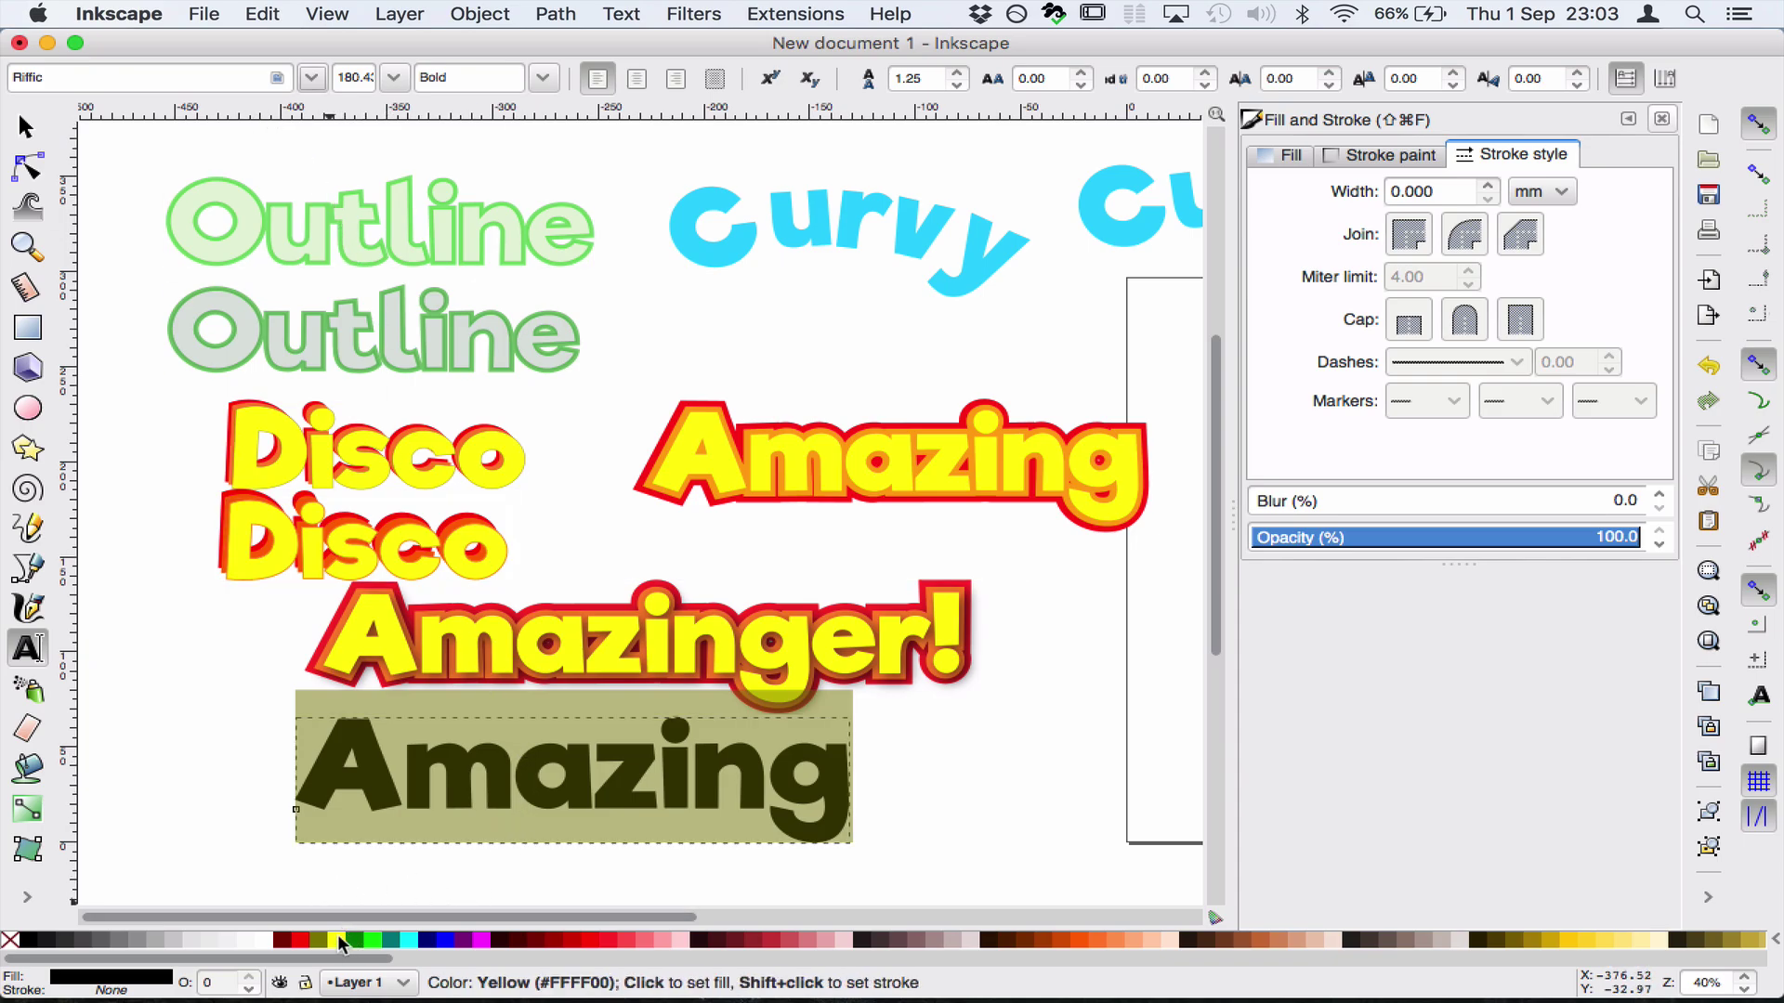
click(301, 941)
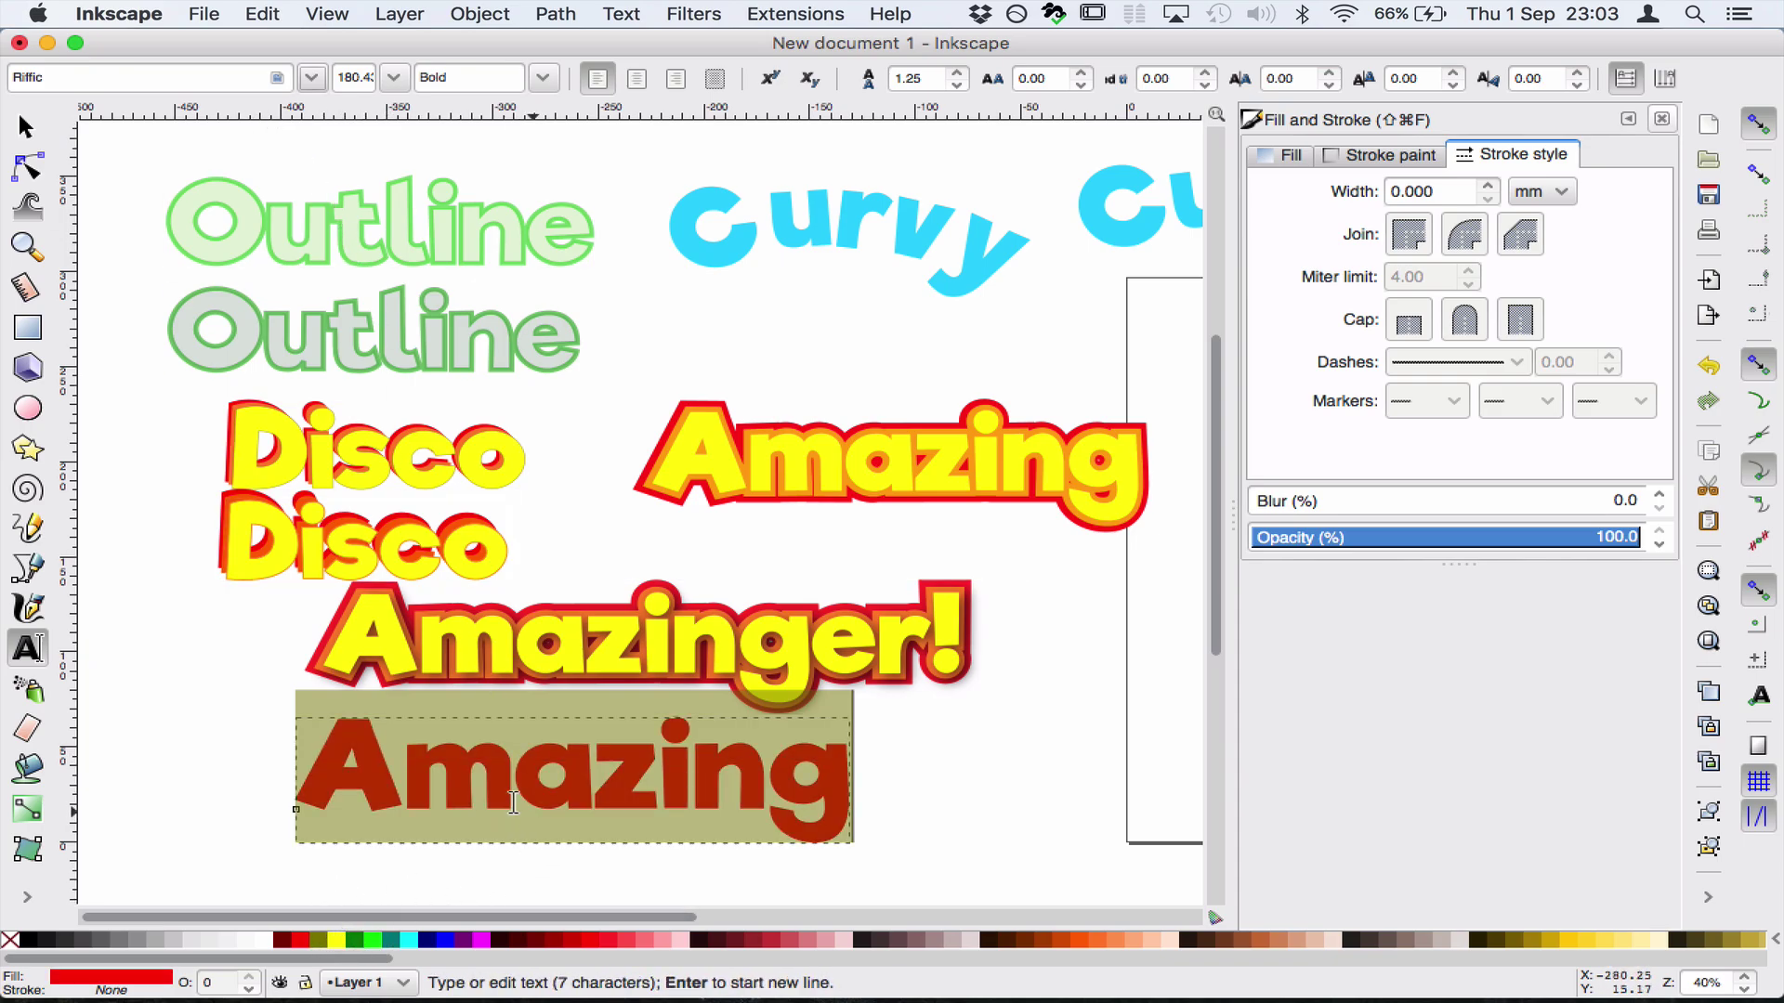
key(Escape)
click(26, 125)
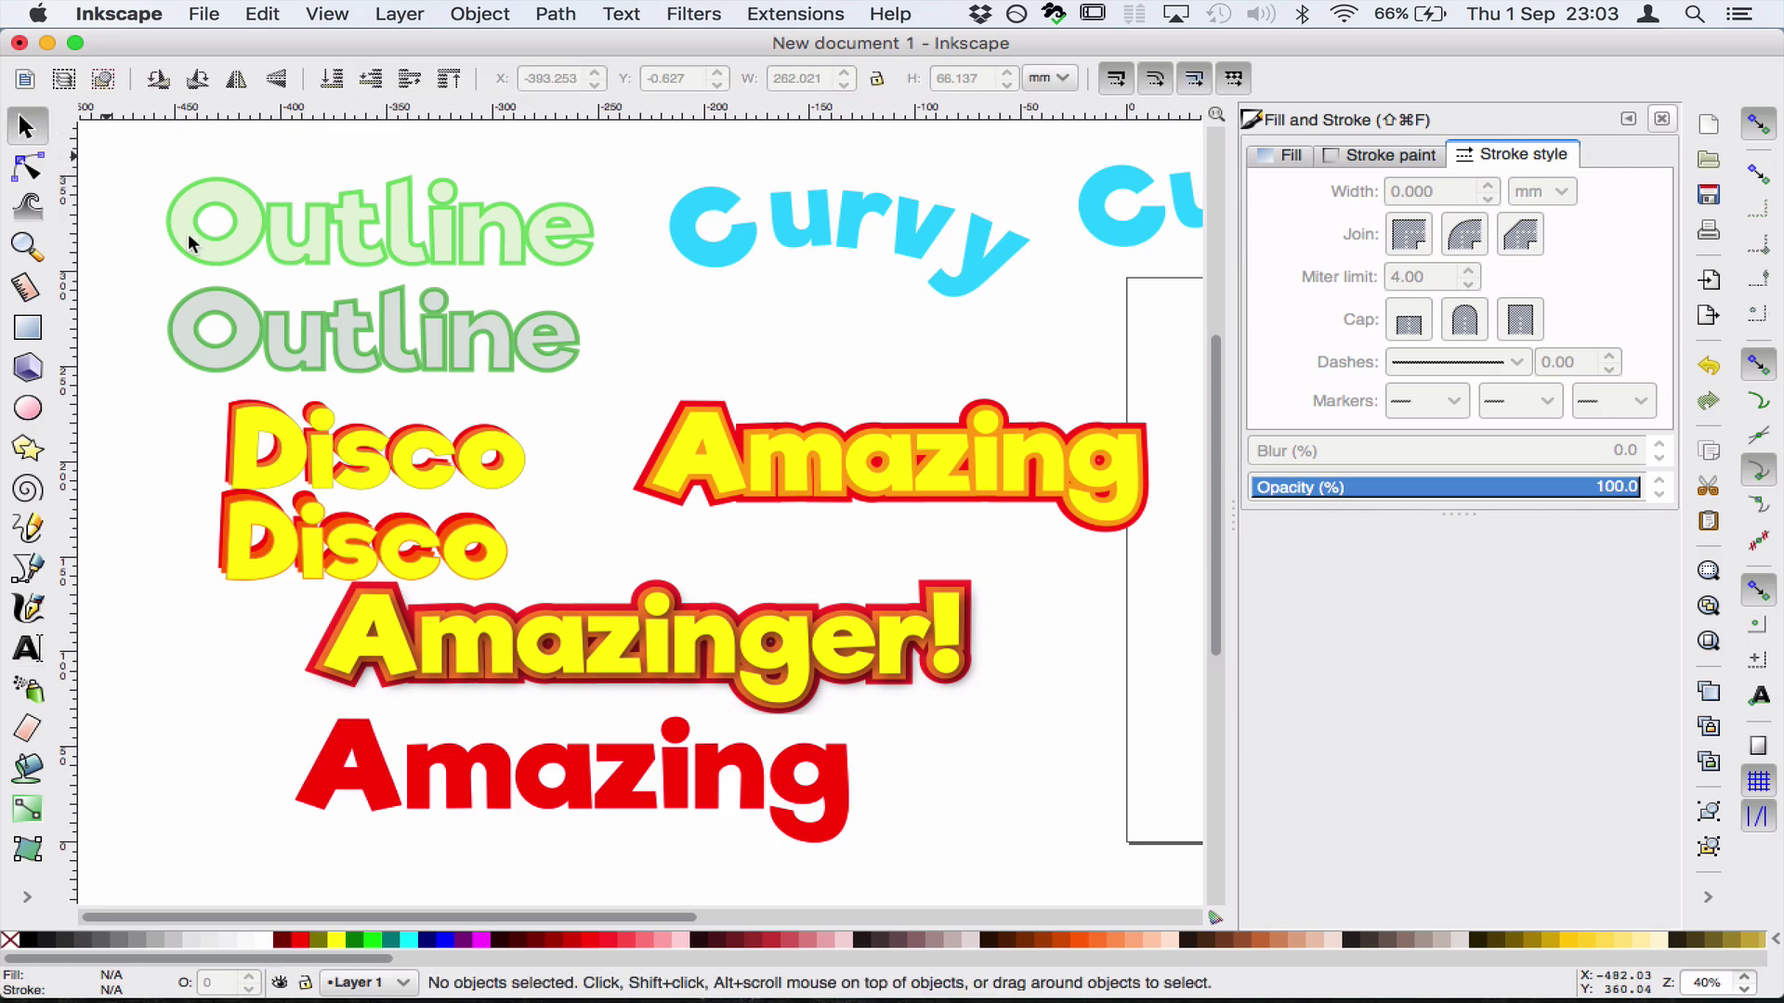
Duplicate the red "Amazing" text twice with small diagonal offsets, filling the first copy orange and the second yellow
click(541, 799)
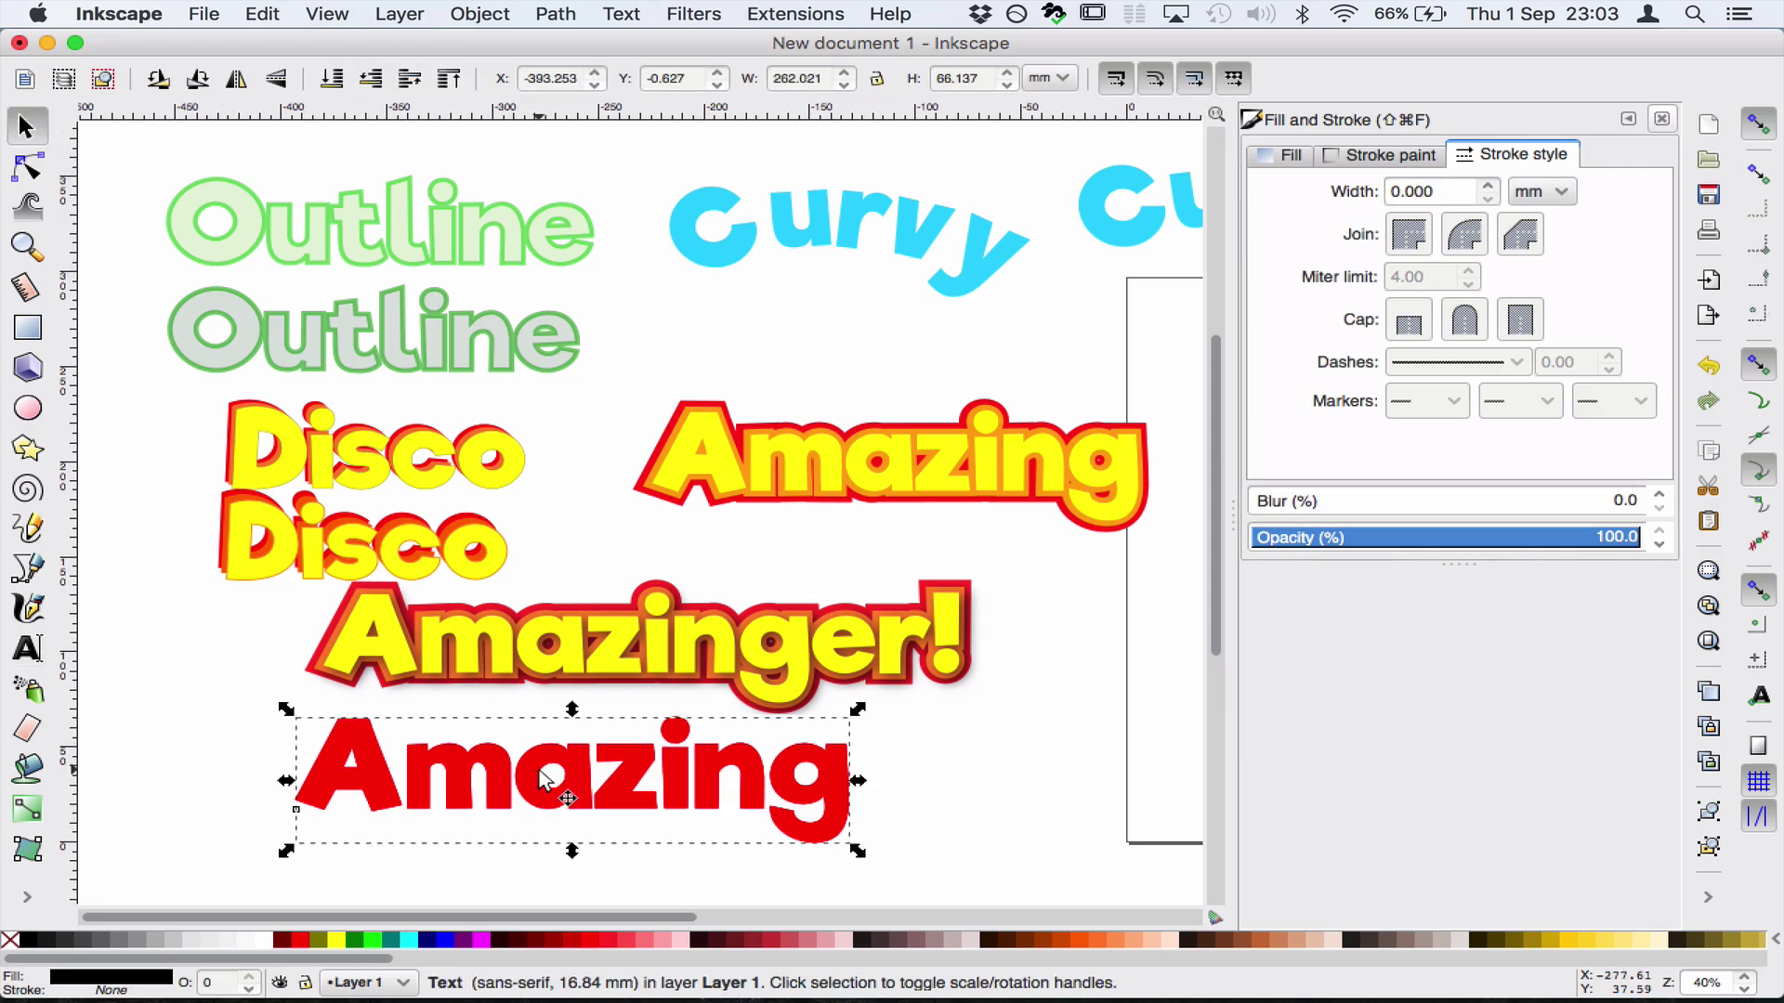
key(ctrl+d)
drag(539, 788, 548, 797)
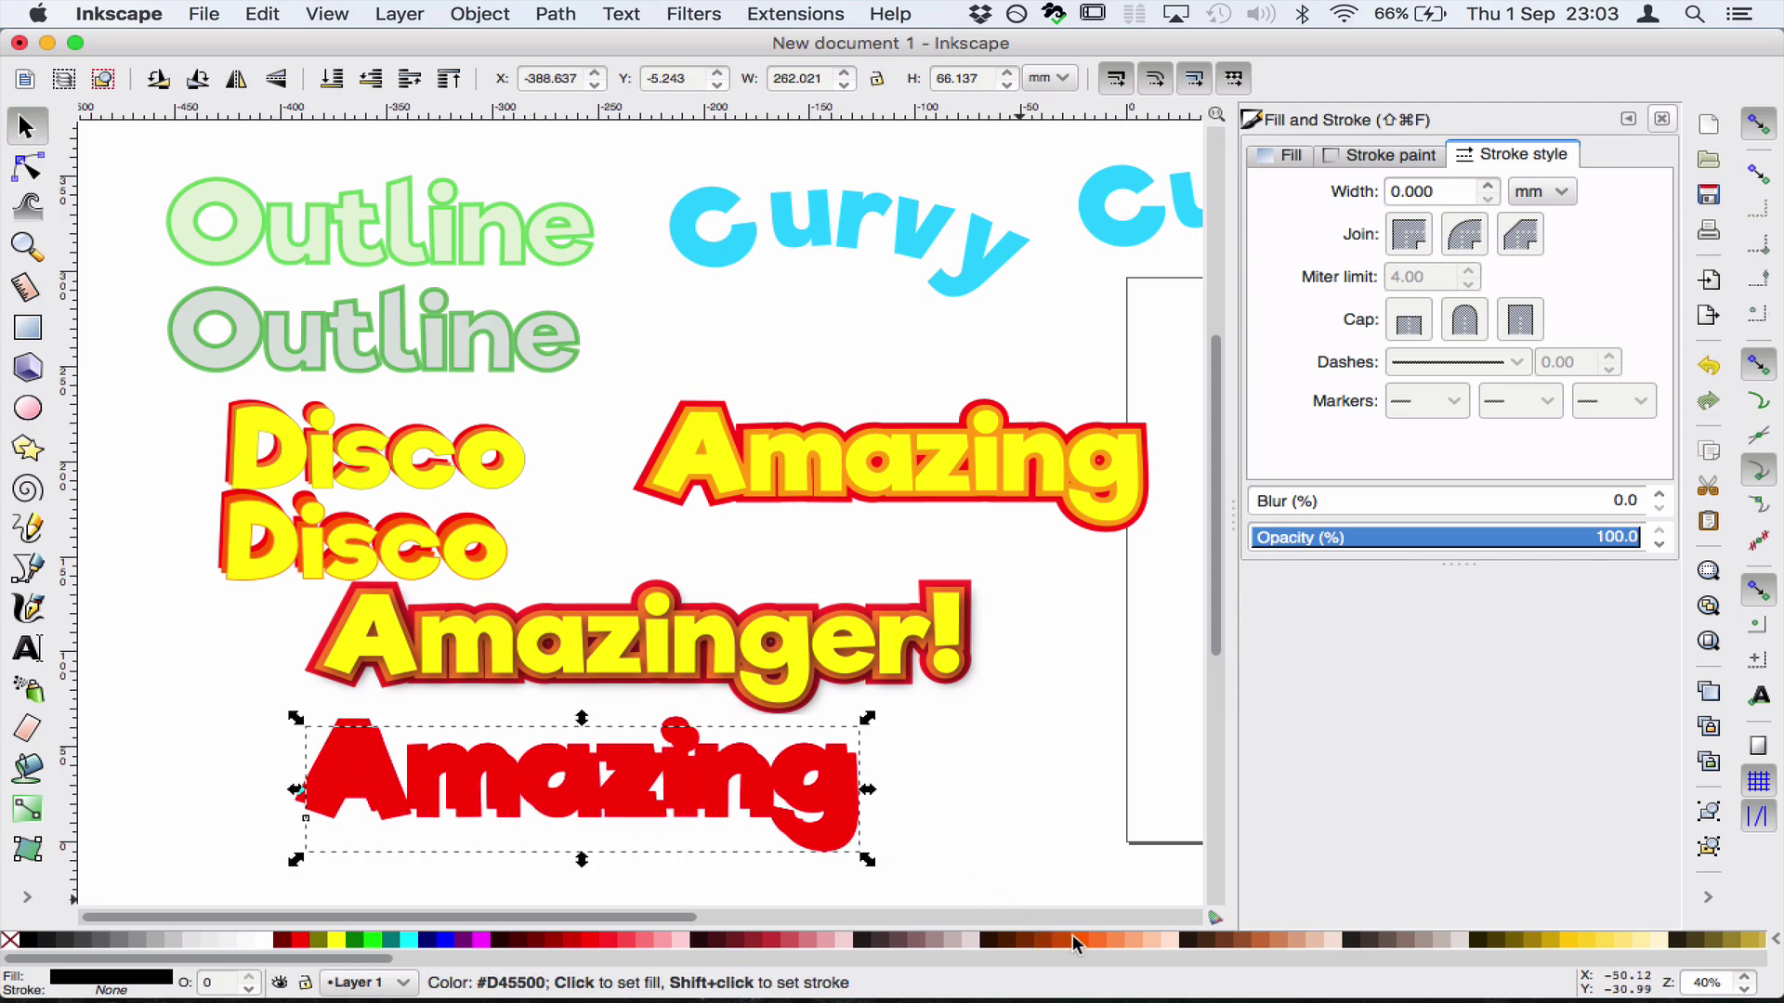
click(1081, 945)
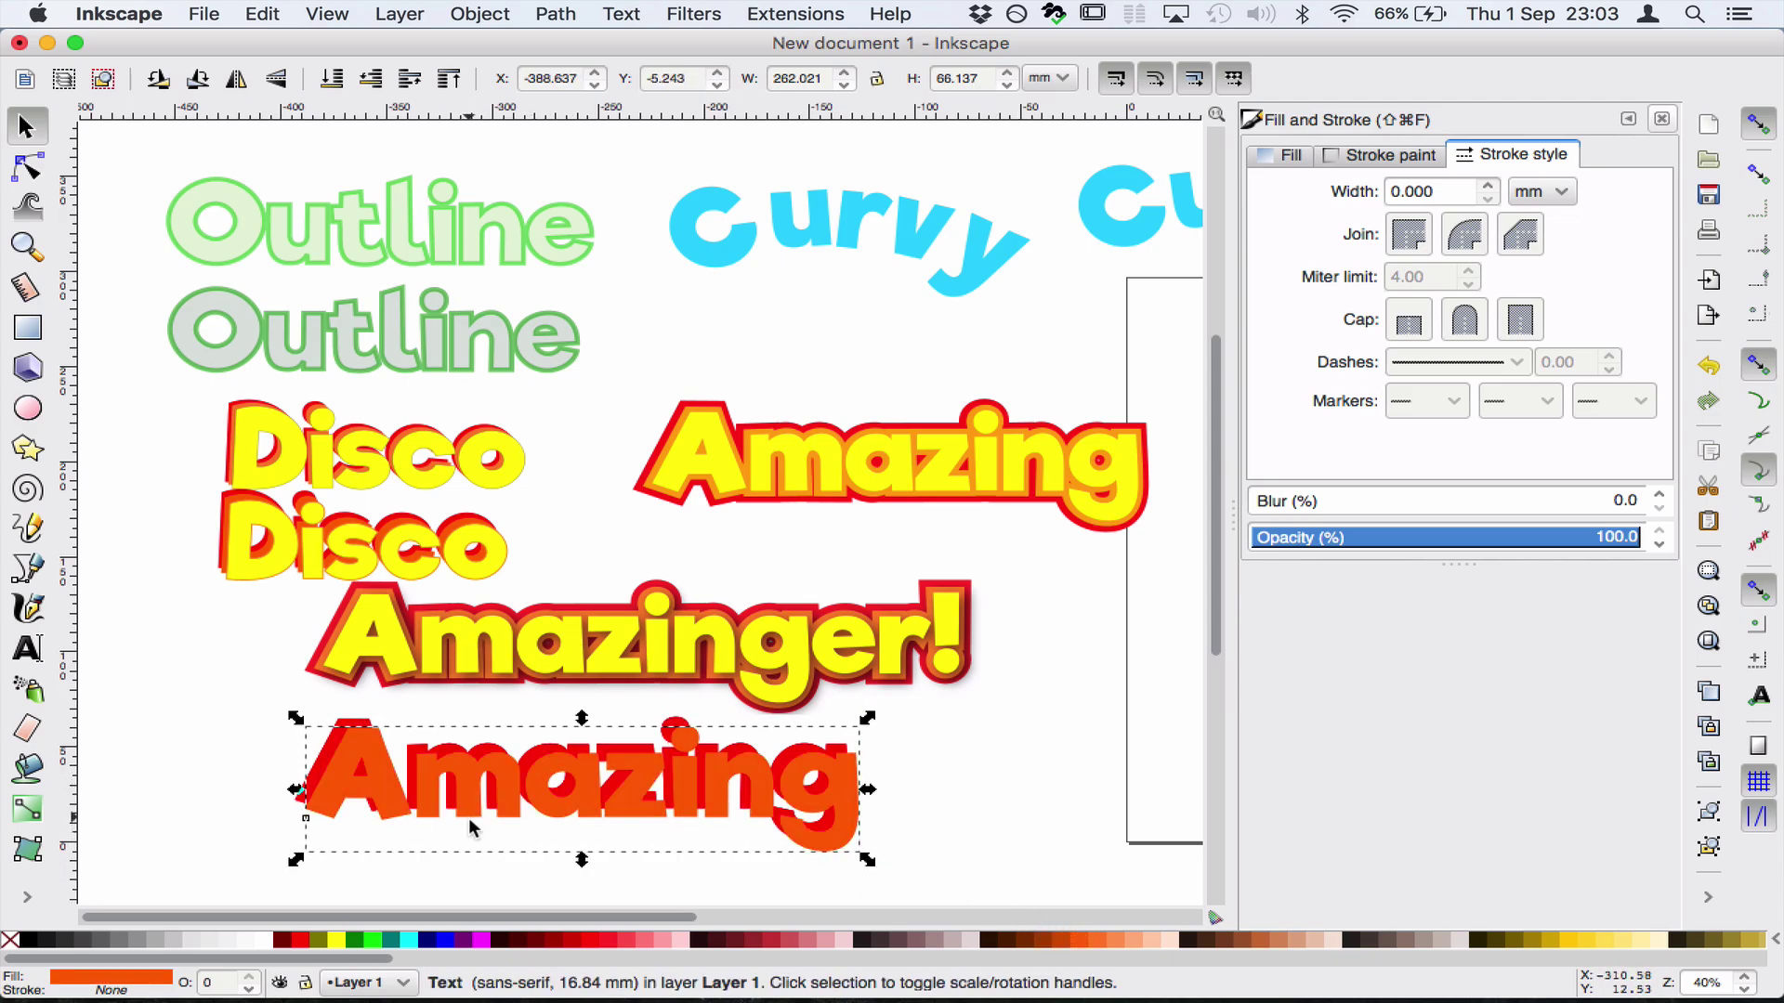
drag(501, 778, 522, 801)
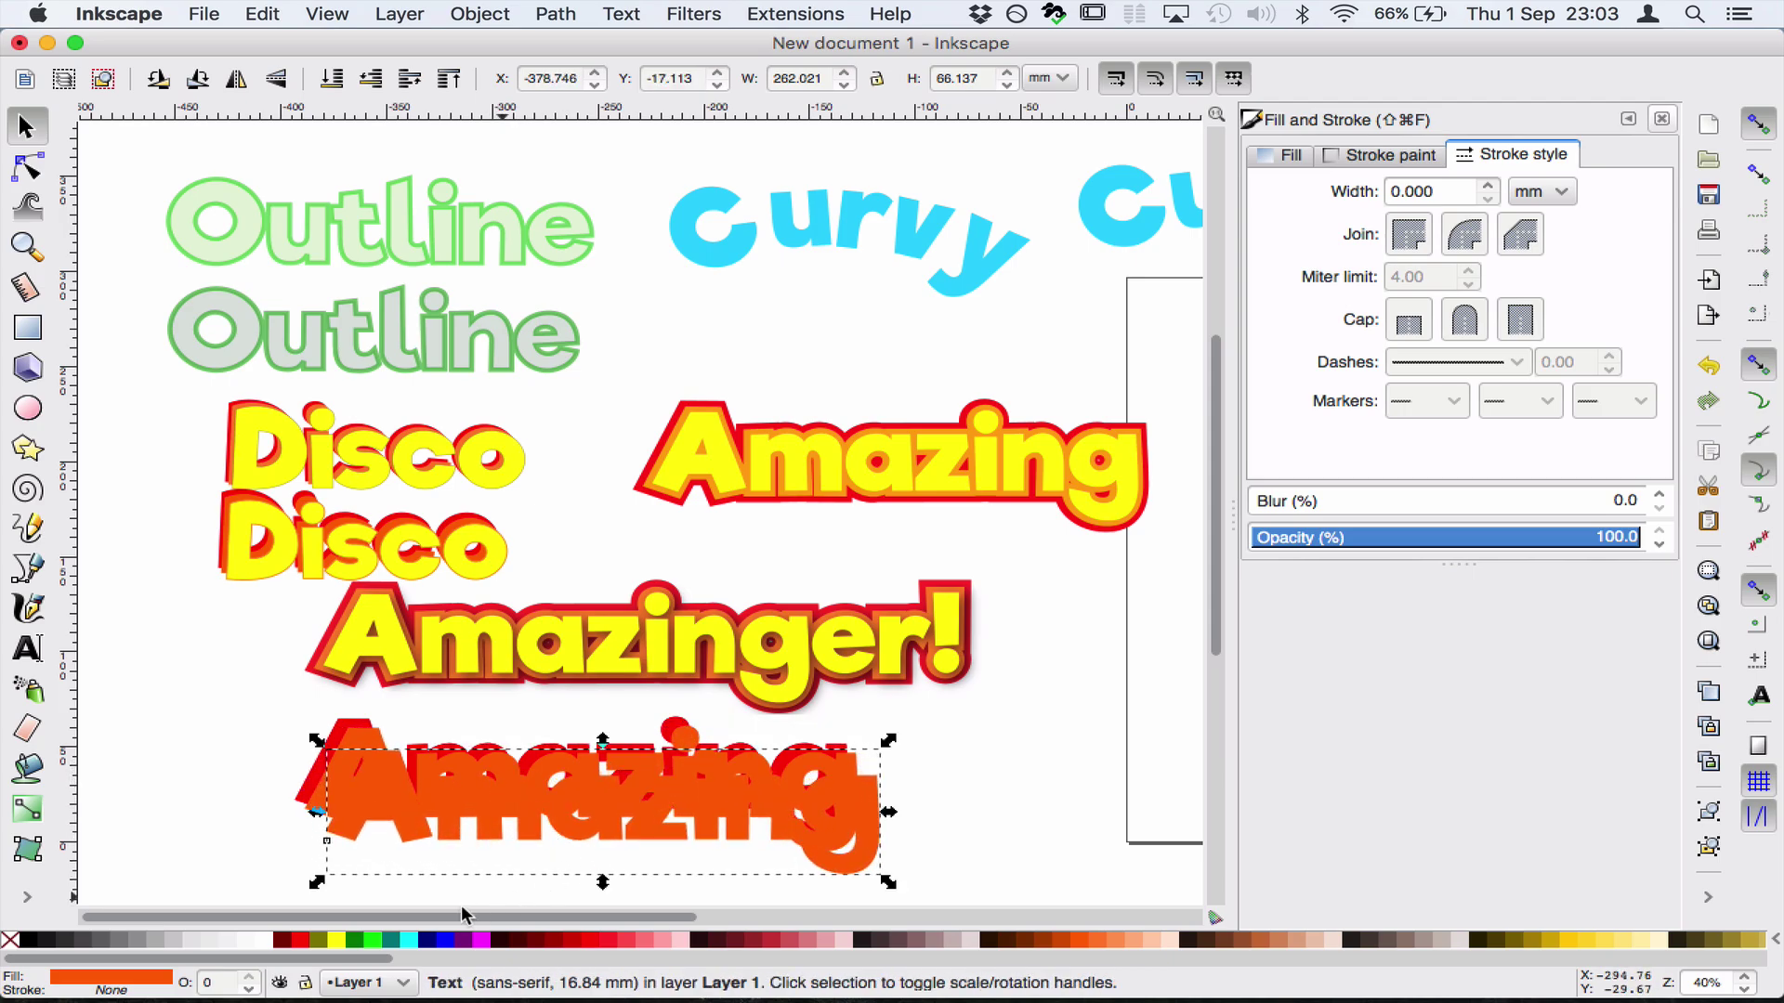
click(338, 940)
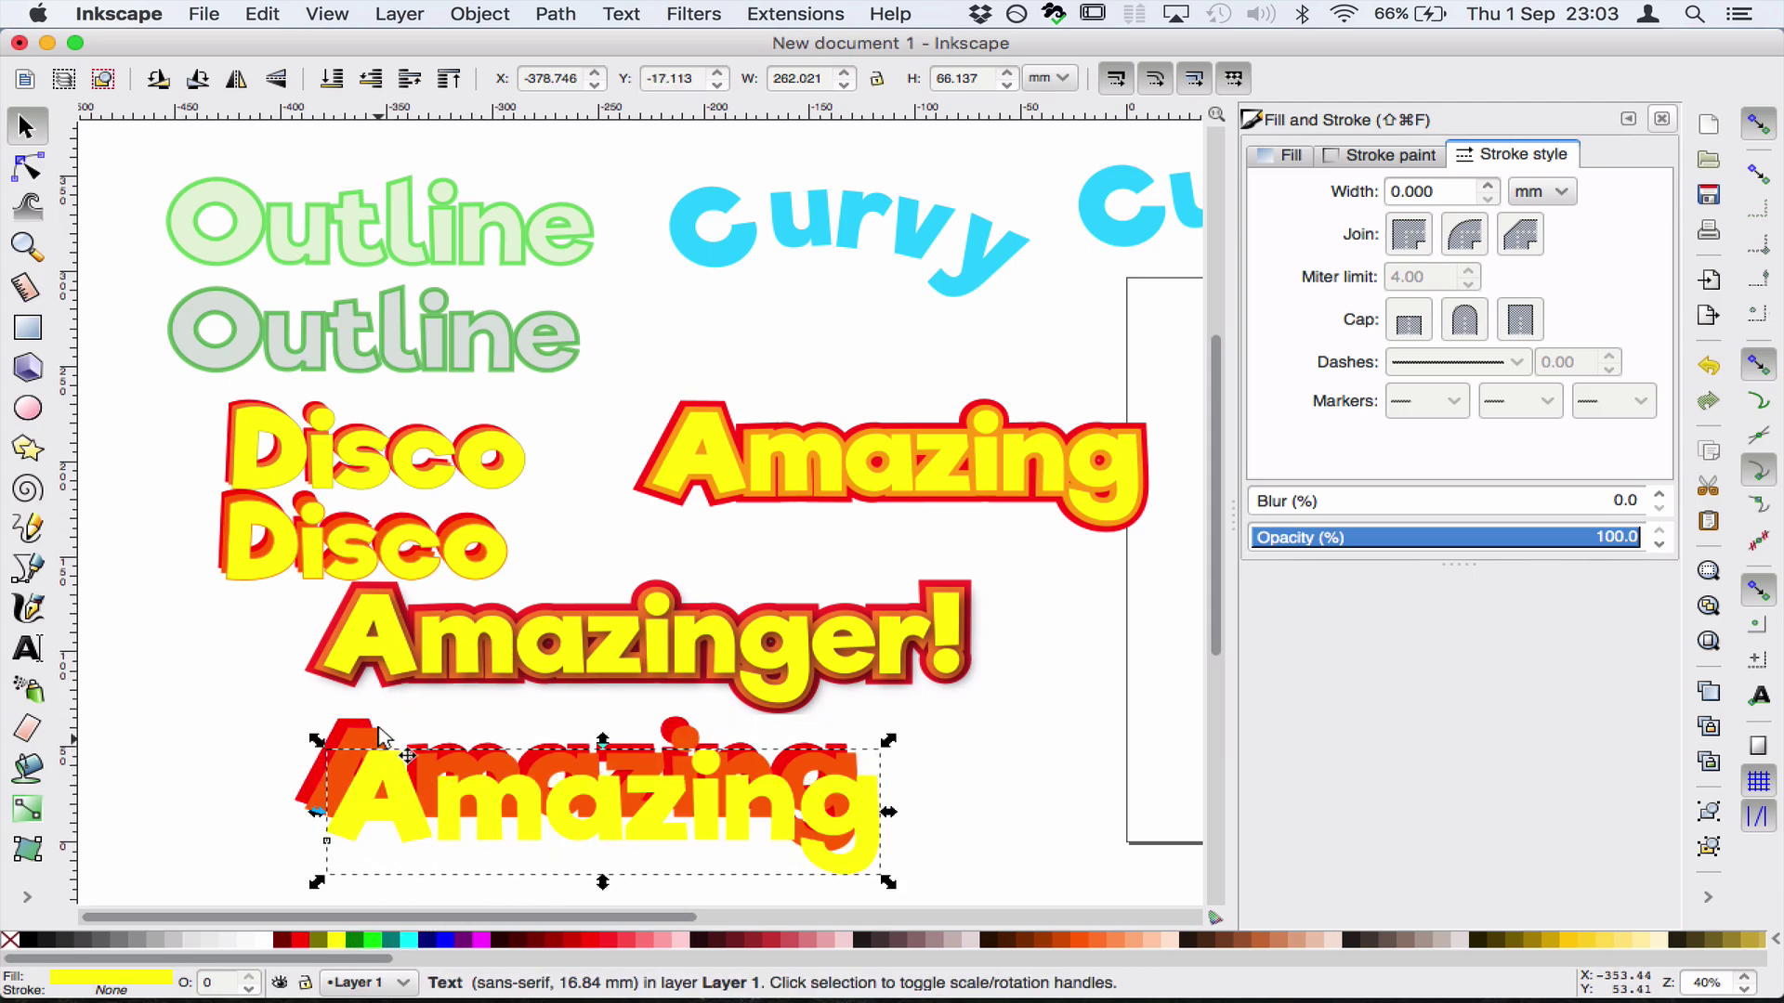
Move the yellow and orange "Amazing" copies down off the red text, and shift the red text slightly up and left
drag(534, 816, 591, 878)
drag(647, 797, 716, 876)
click(647, 767)
drag(647, 767, 630, 755)
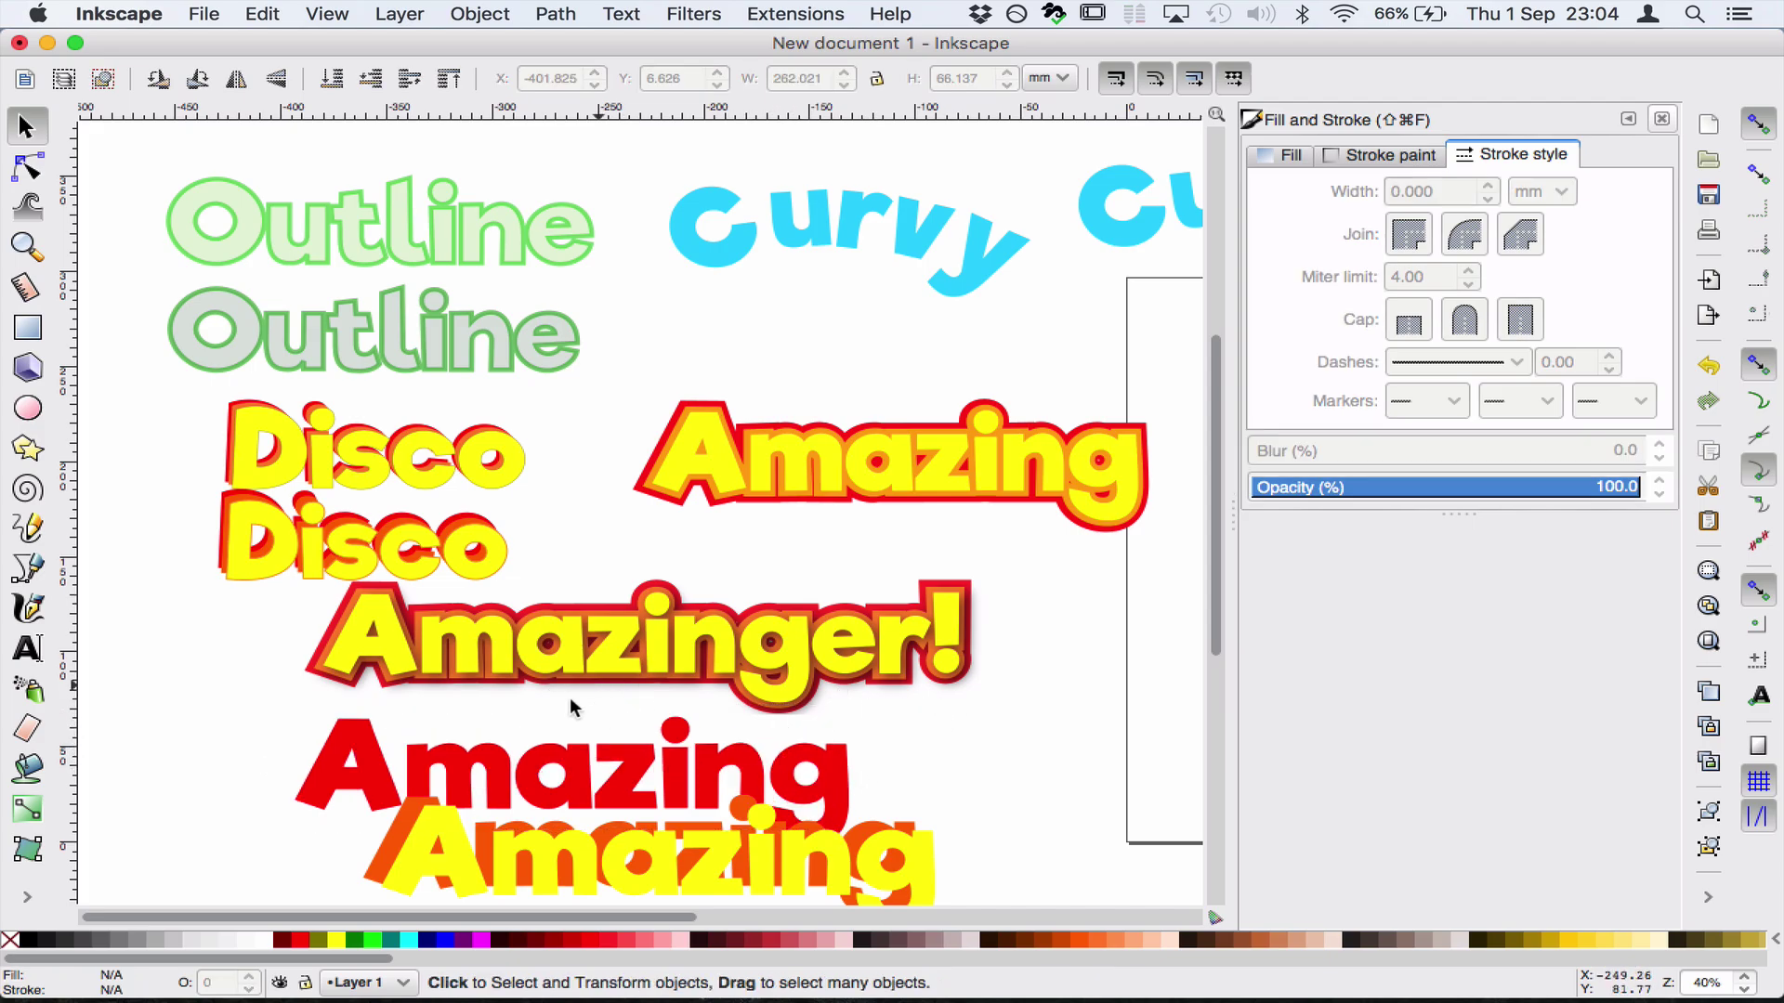
drag(598, 760, 584, 748)
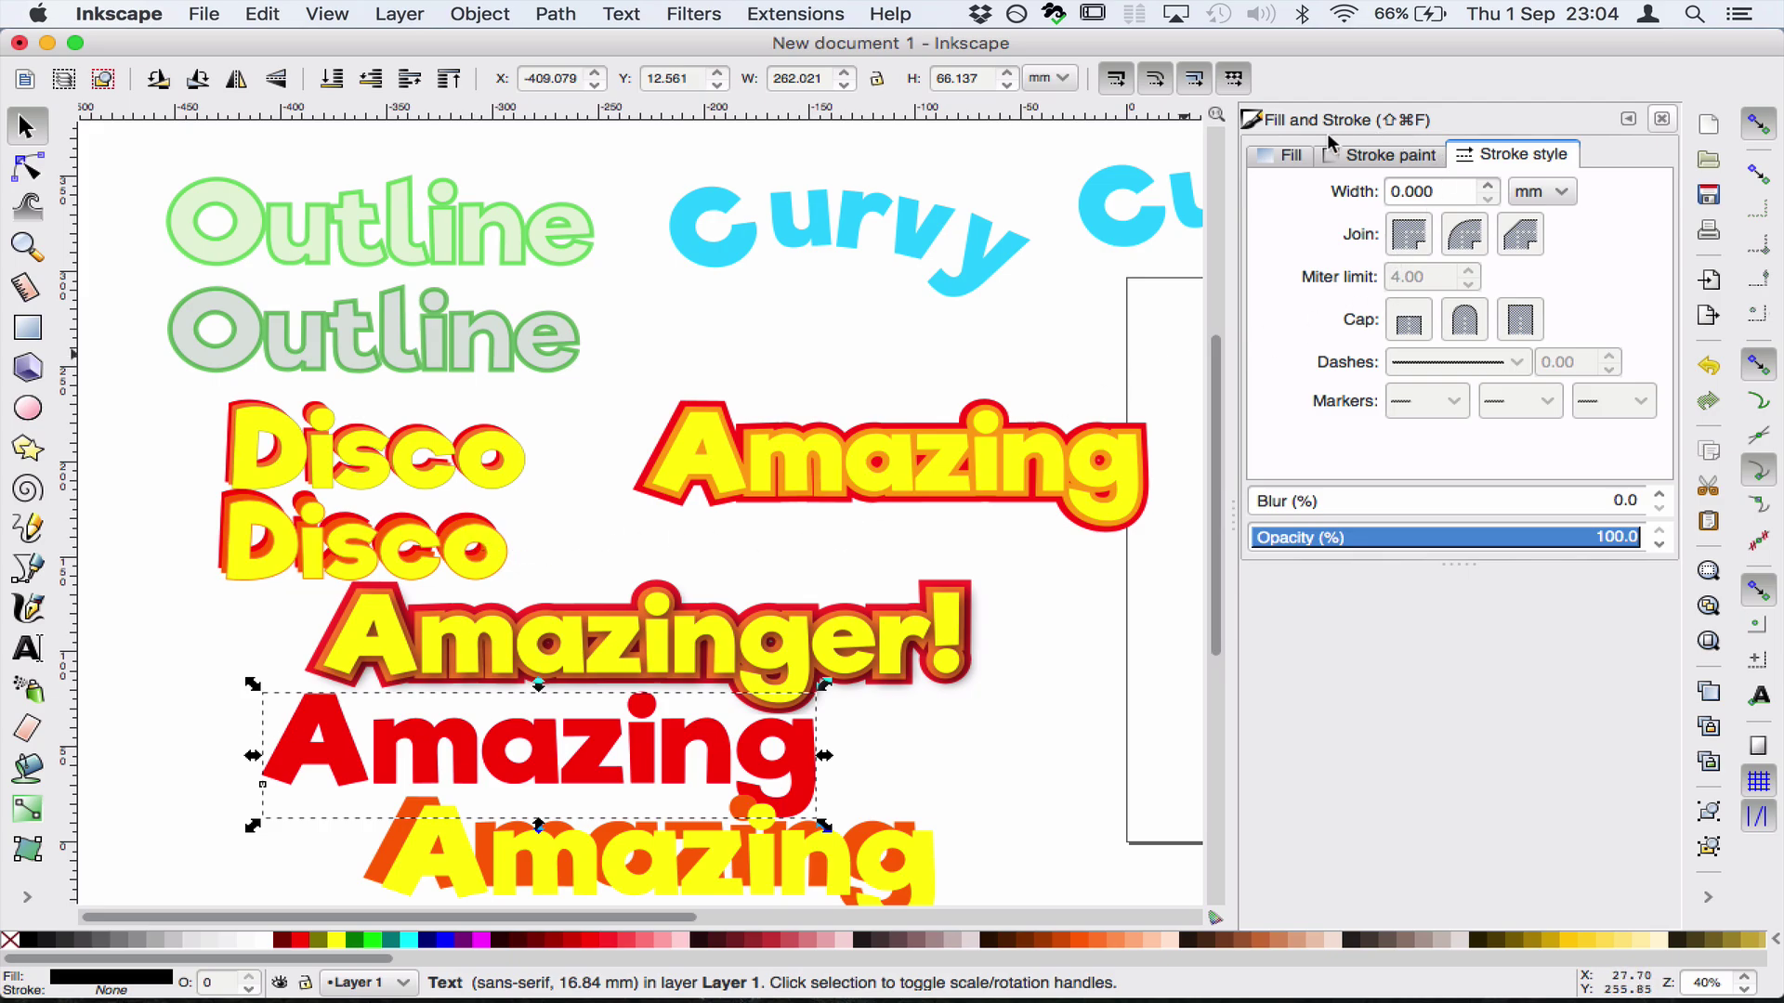
Give the red "Amazing" text a flat red stroke of colour f1131cff, about 12.3 mm wide, and deselect it
click(1372, 156)
click(1320, 197)
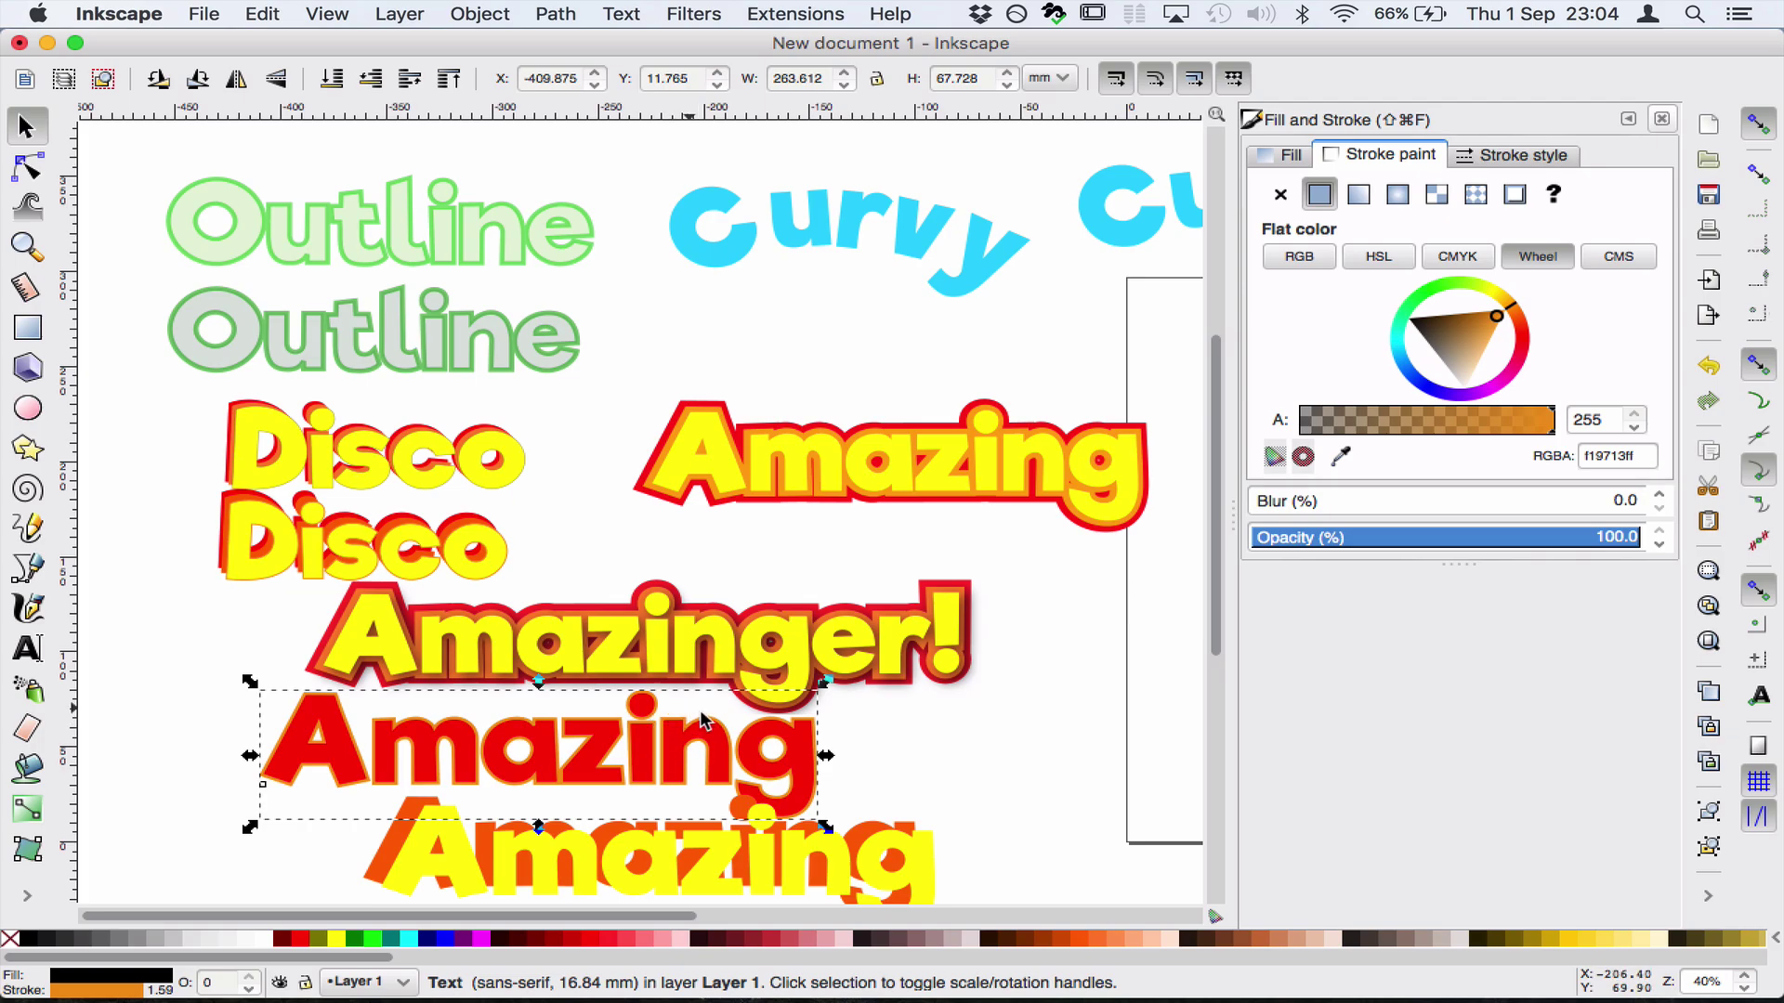
click(1527, 343)
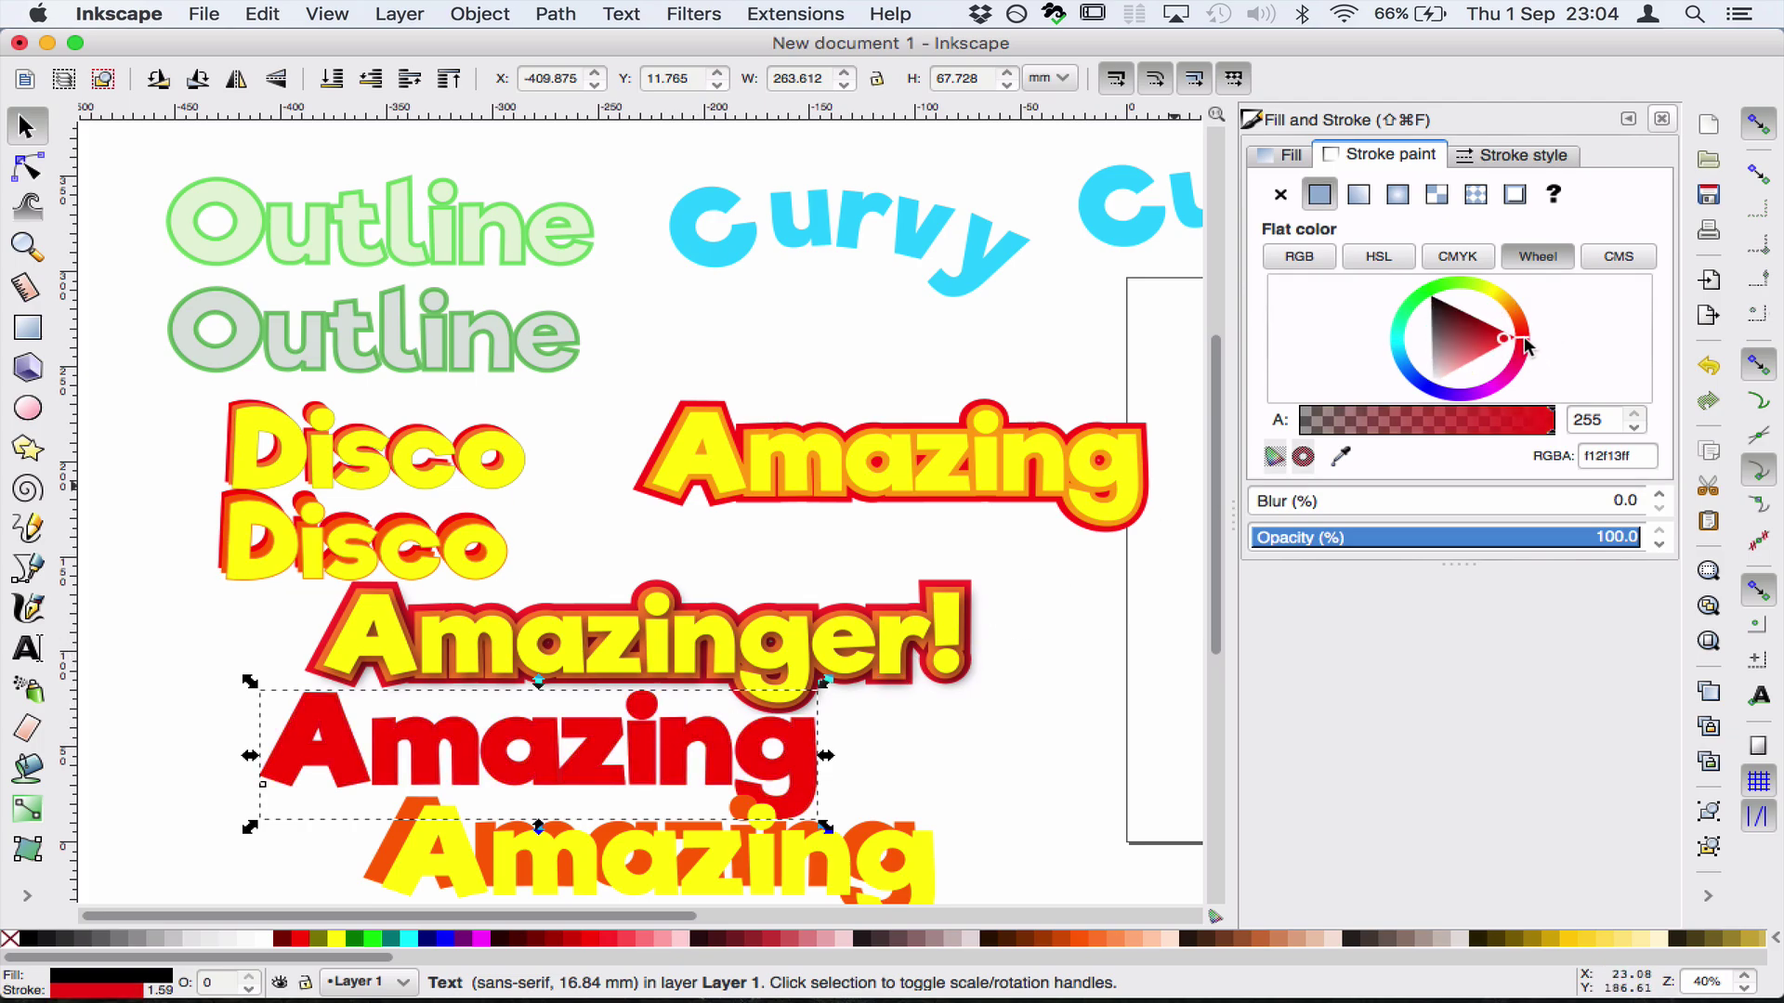
drag(1529, 350, 1529, 346)
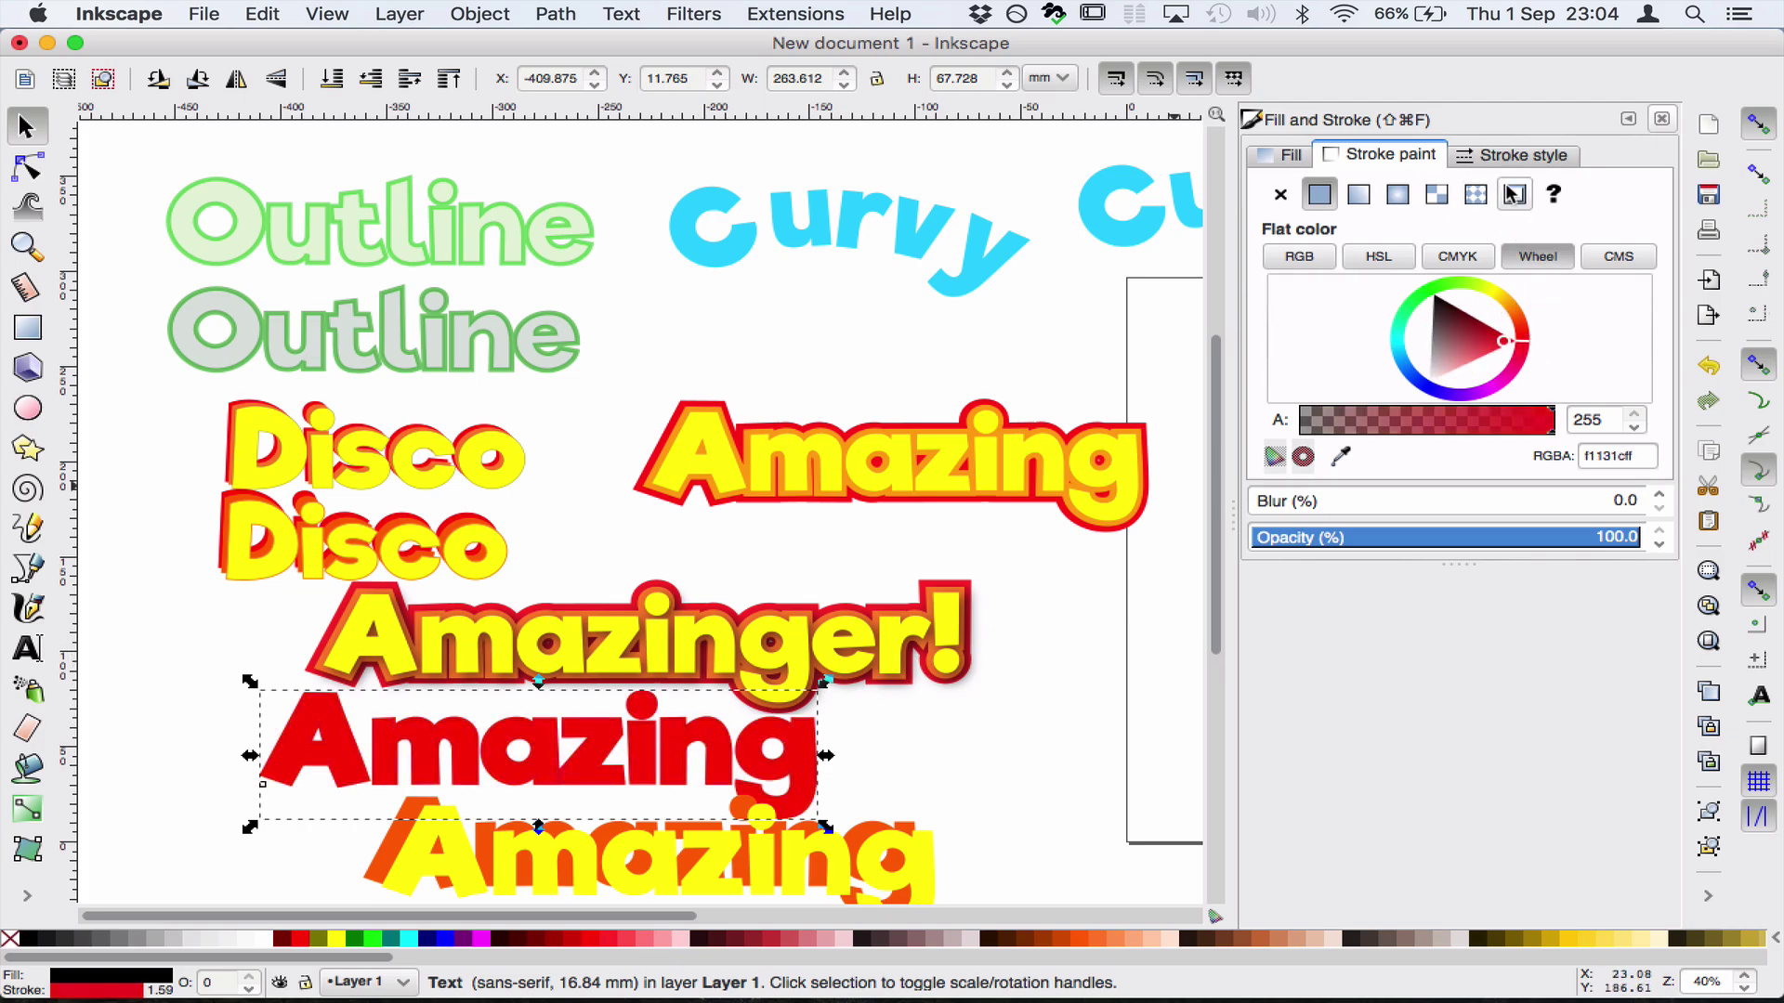
click(1524, 156)
drag(1488, 191, 1490, 191)
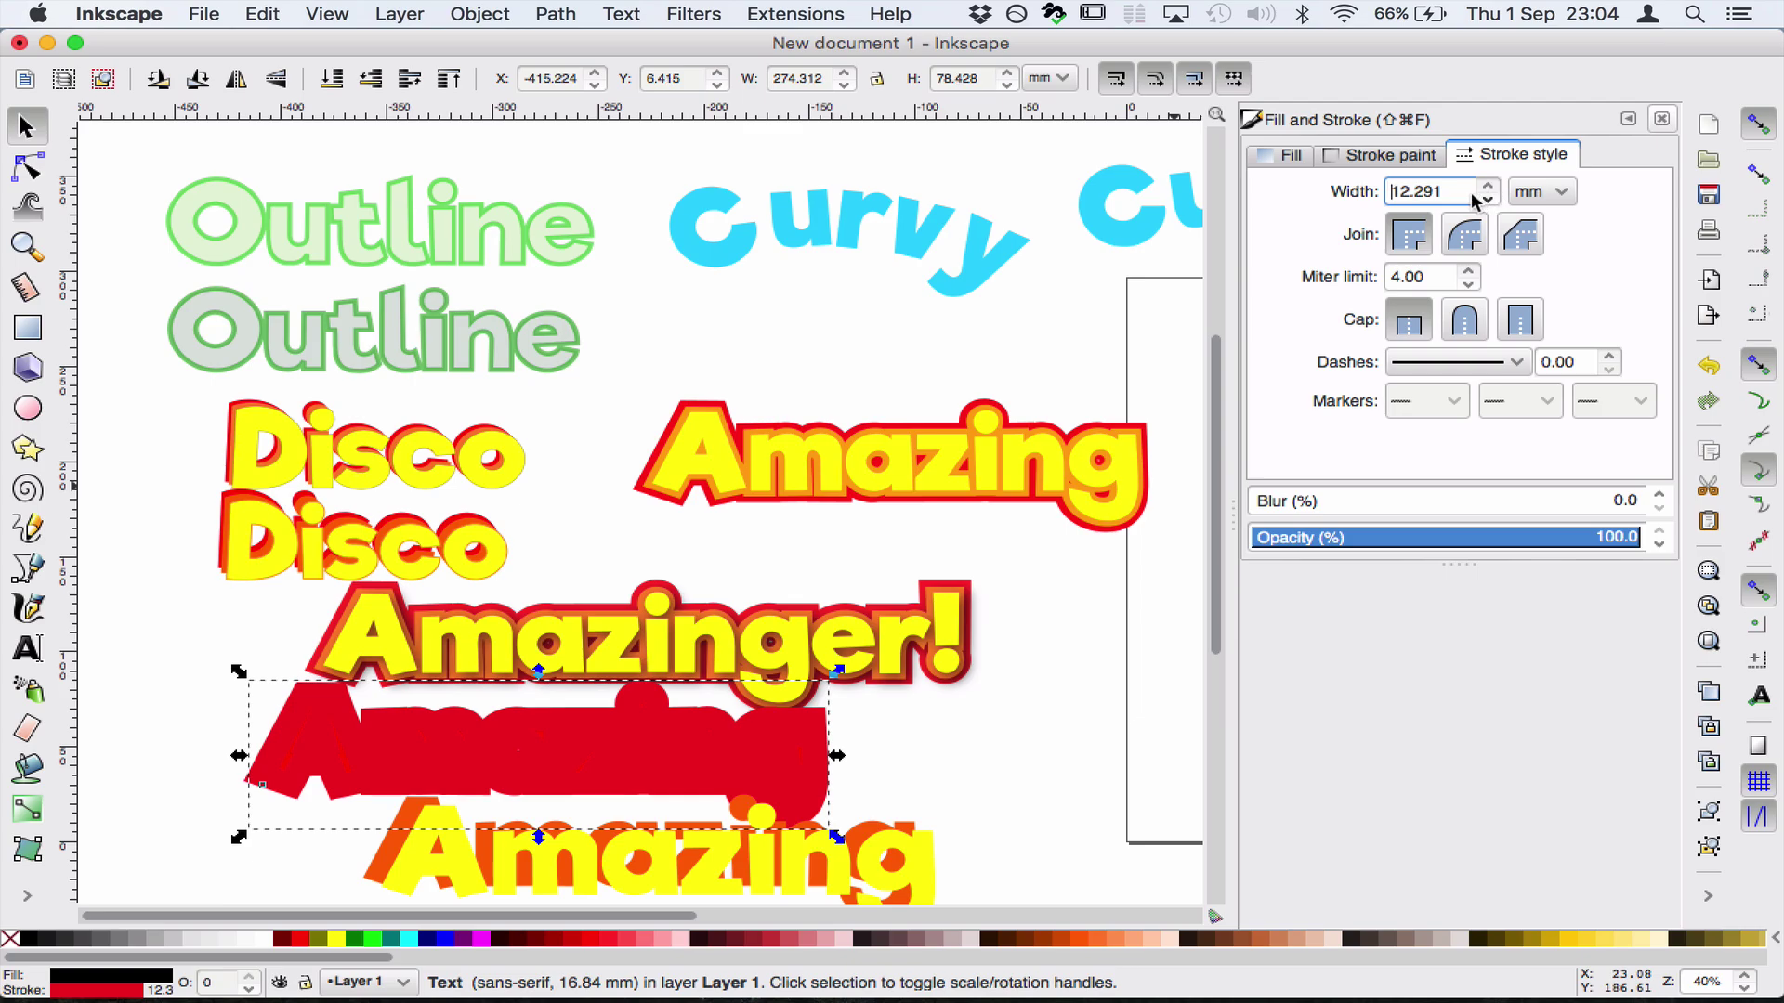
click(983, 741)
Move the yellow "Amazing" copy aside to the right and align the orange copy over the thick red-outlined text
click(908, 864)
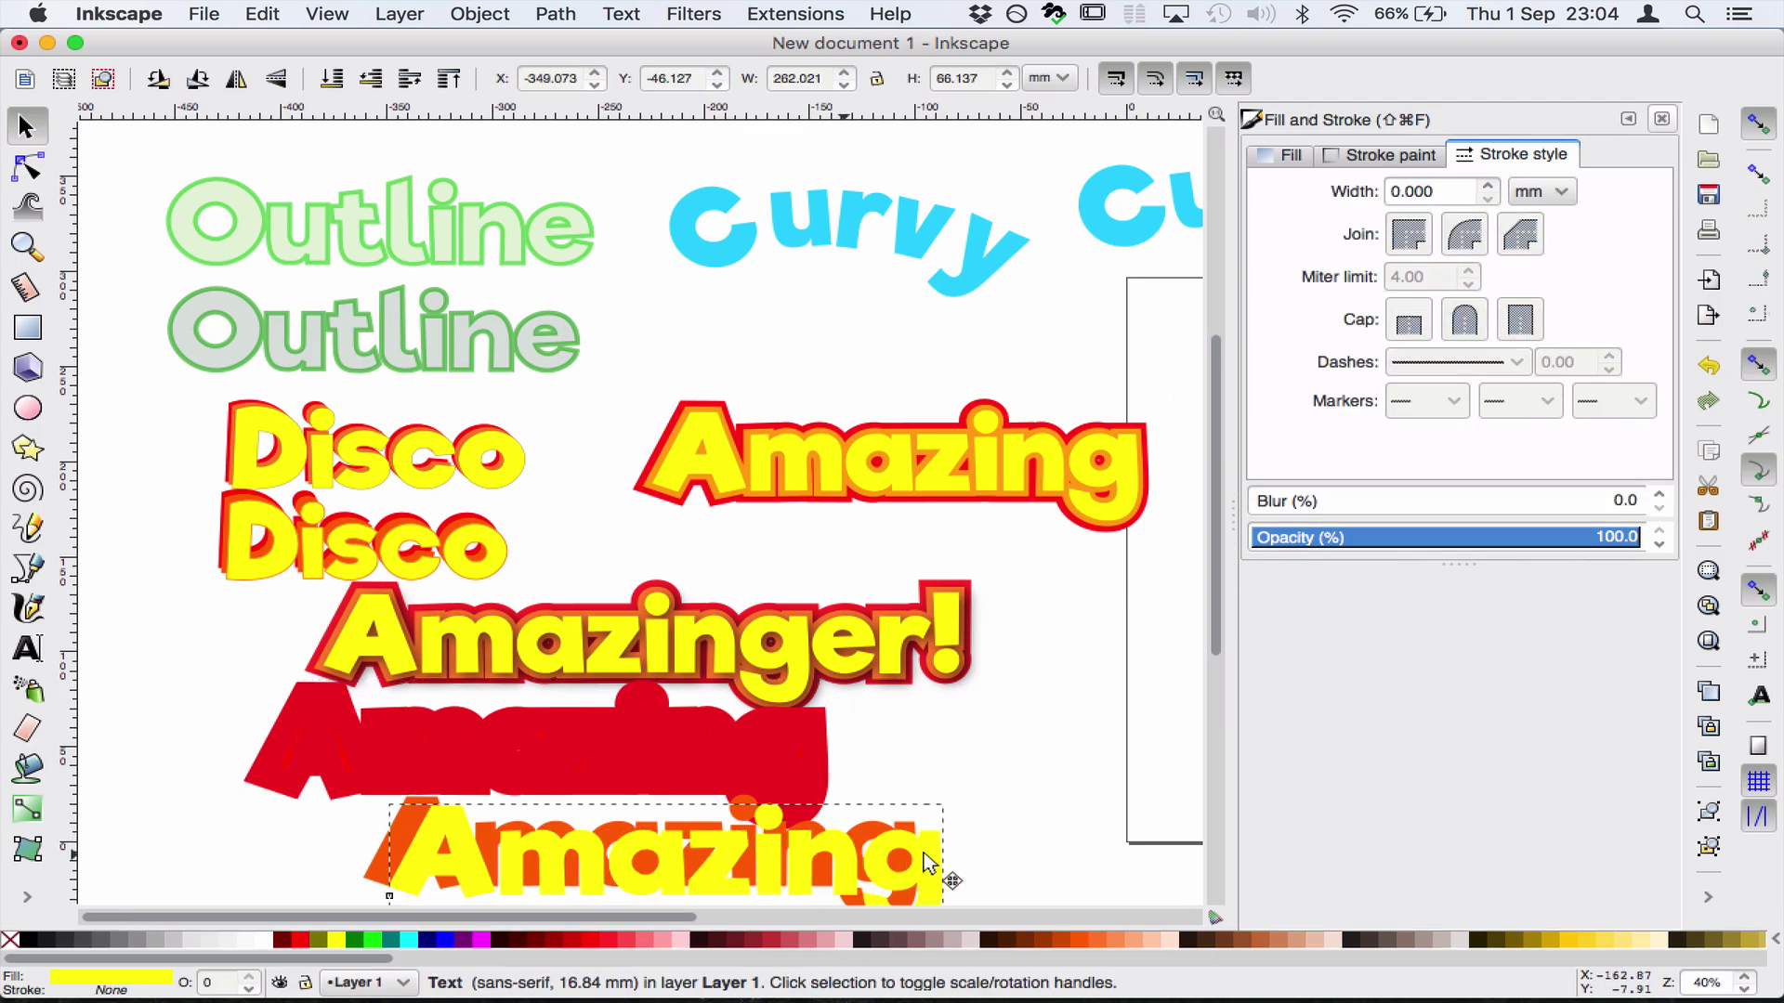
drag(380, 855, 629, 848)
drag(452, 869, 351, 760)
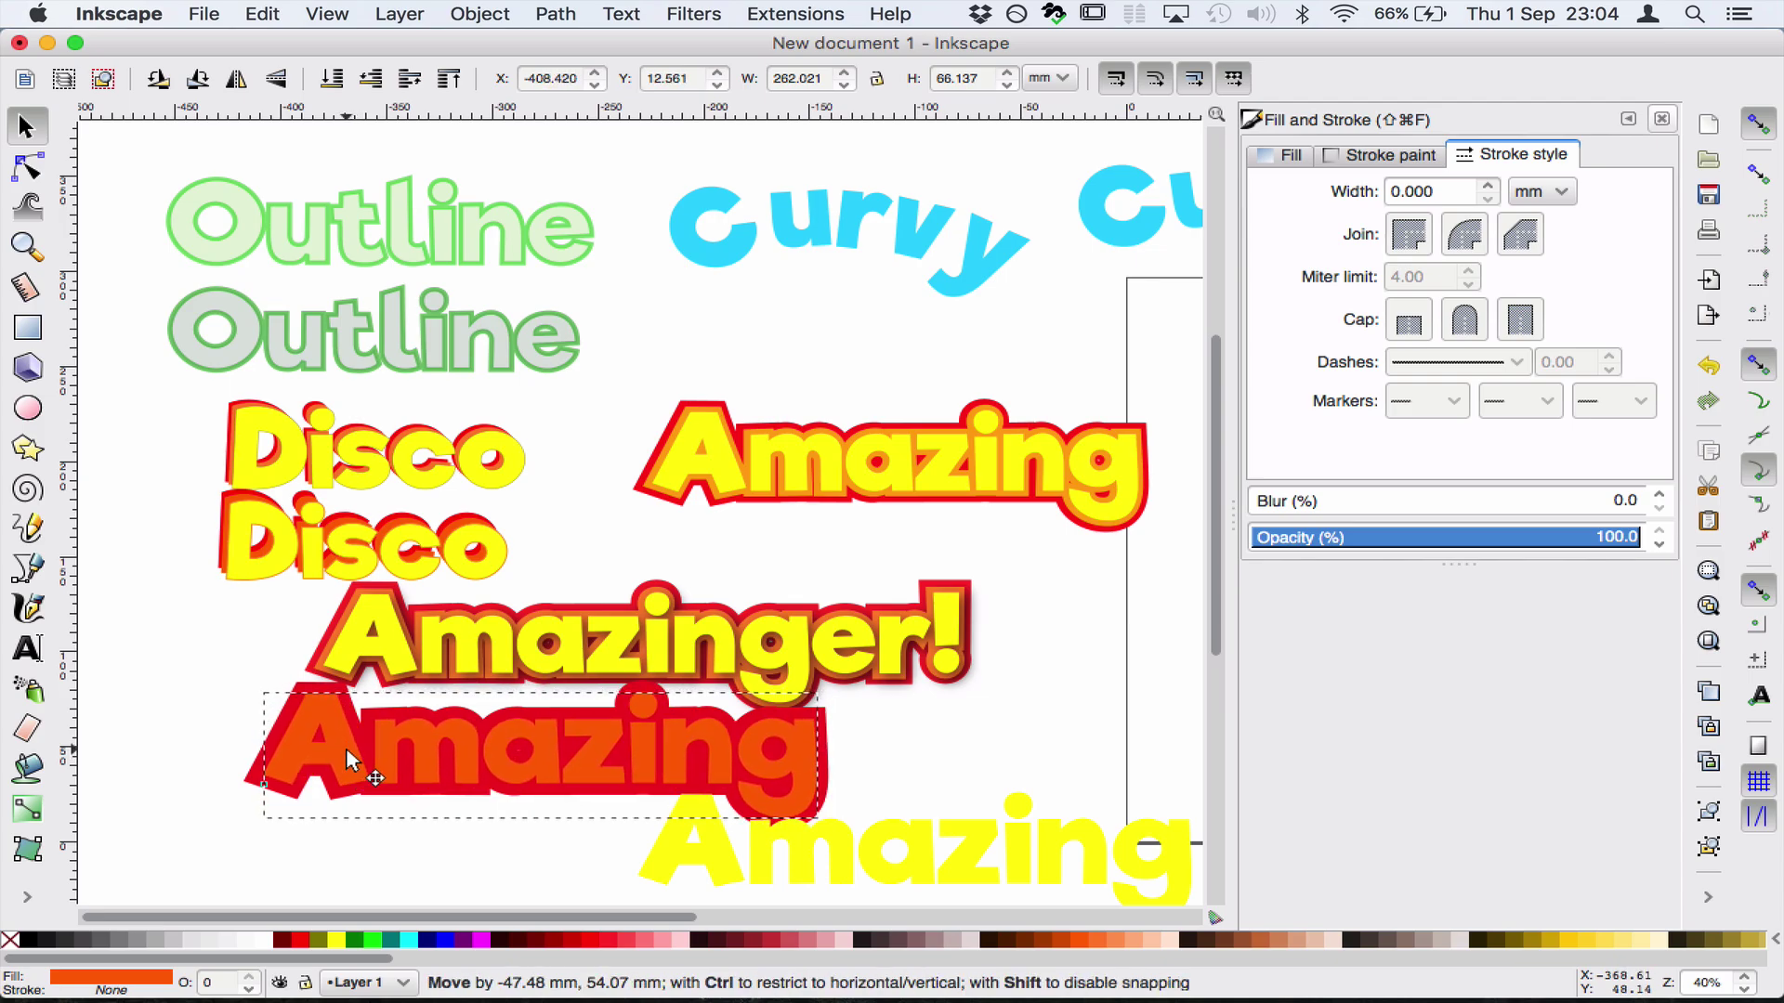
drag(346, 747, 346, 748)
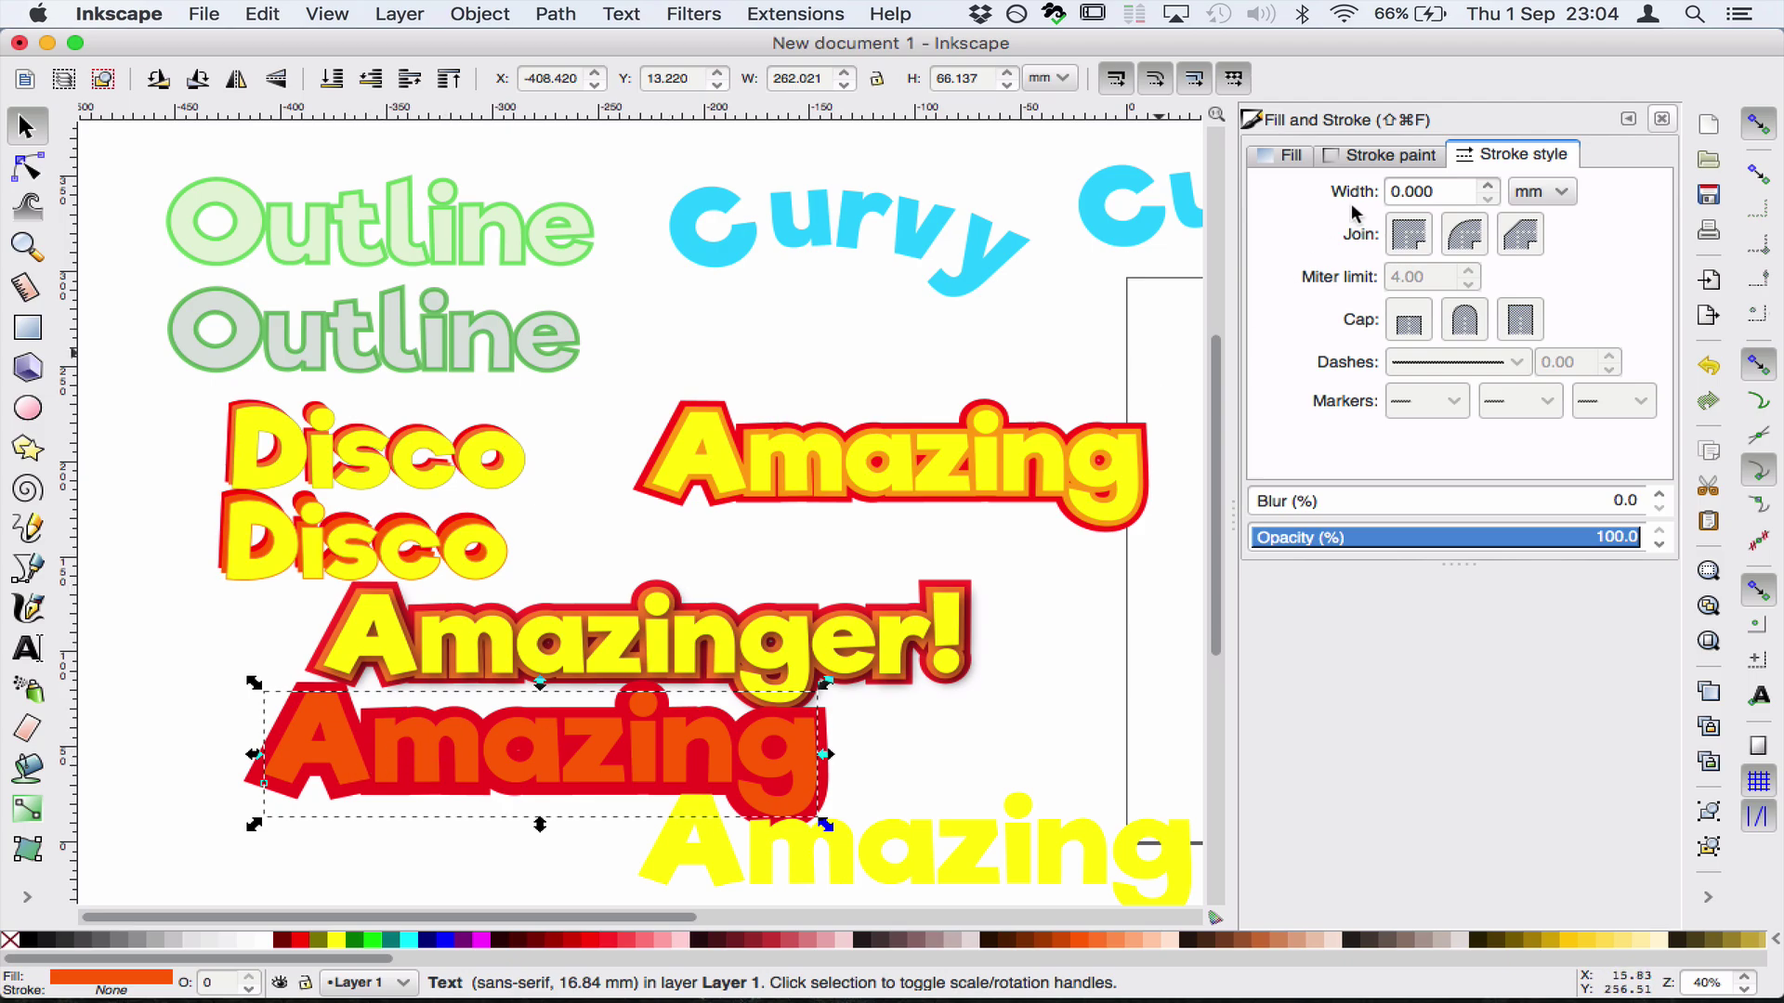
Give the orange "Amazing" copy a flat orange stroke of colour f67200ff
click(1389, 156)
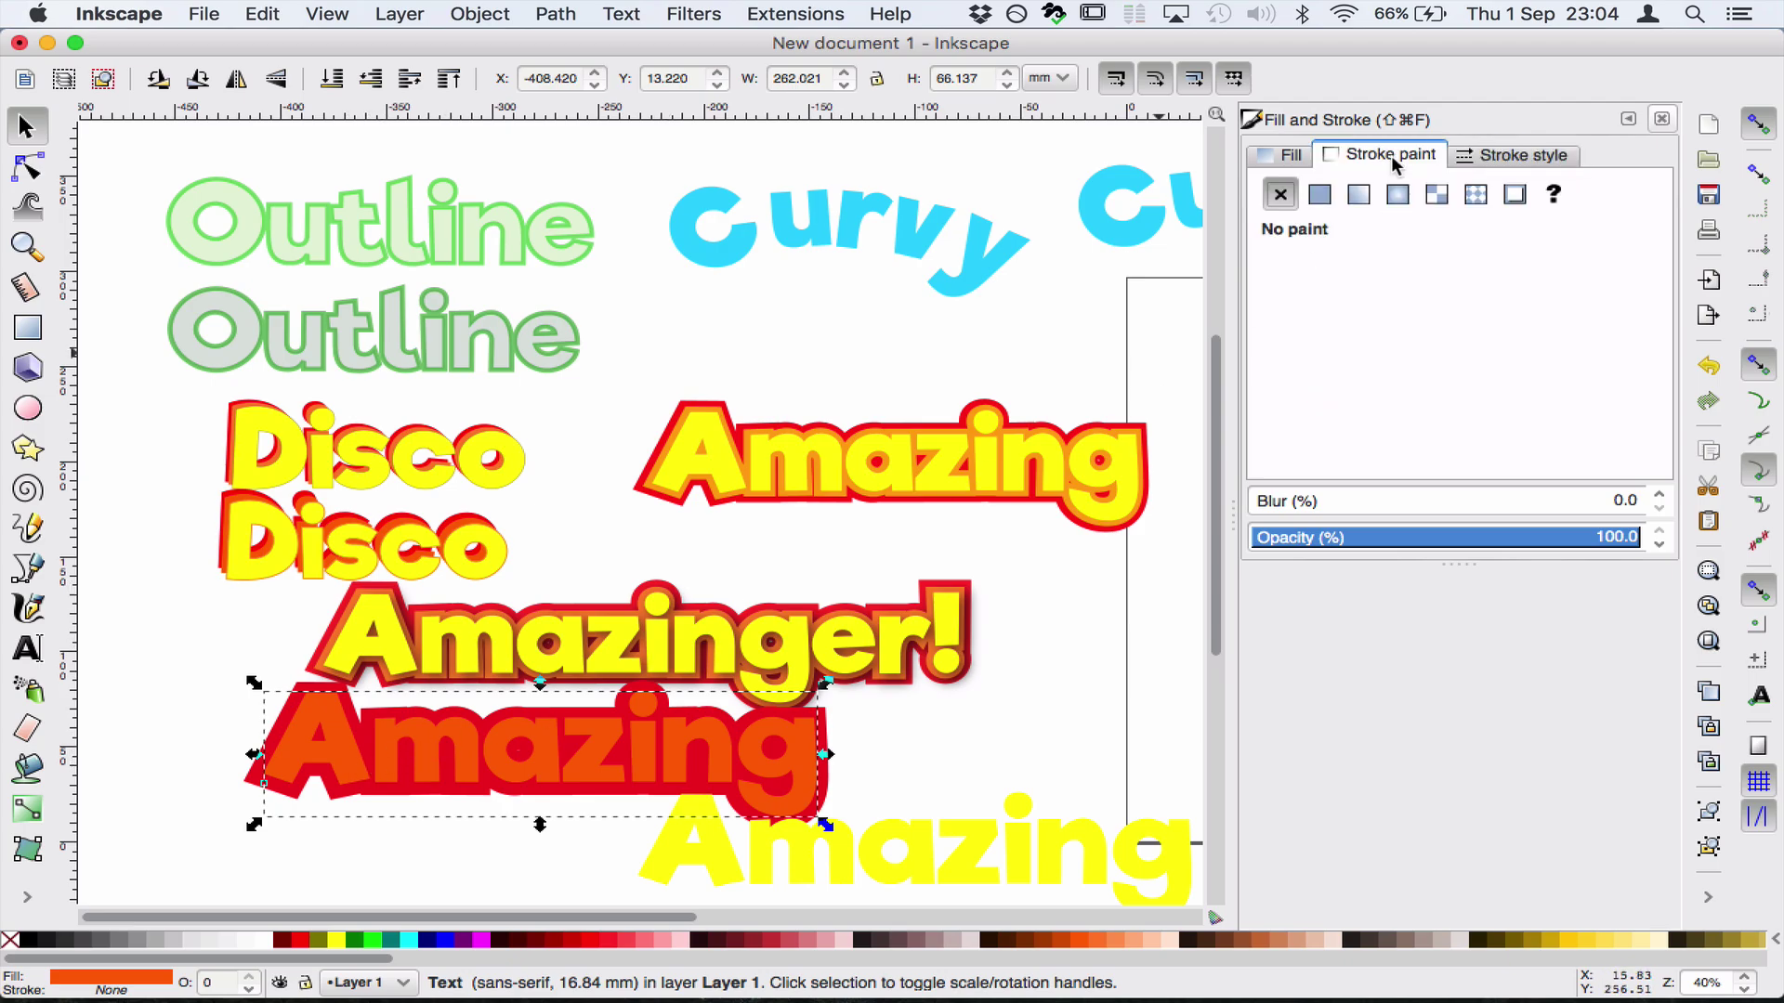
click(1320, 194)
drag(1505, 344, 1514, 314)
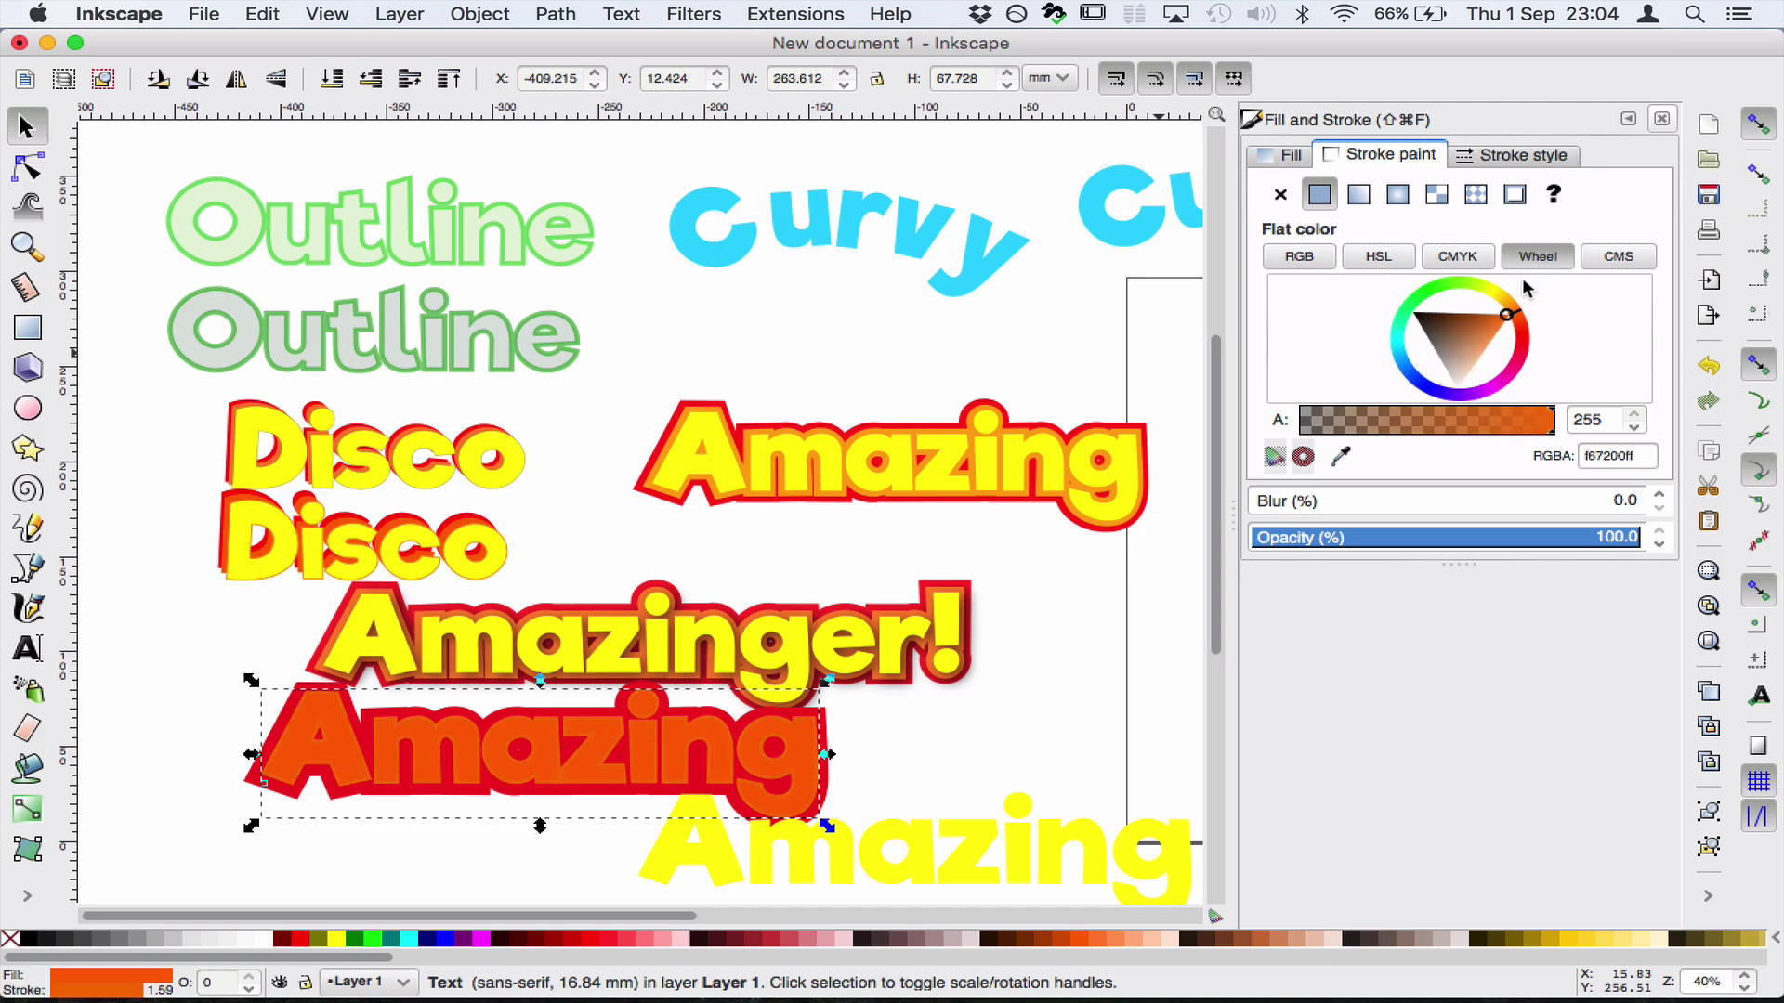
Widen the orange copy's stroke step by step so it forms an inner outline within the red border, then deselect it
click(1473, 156)
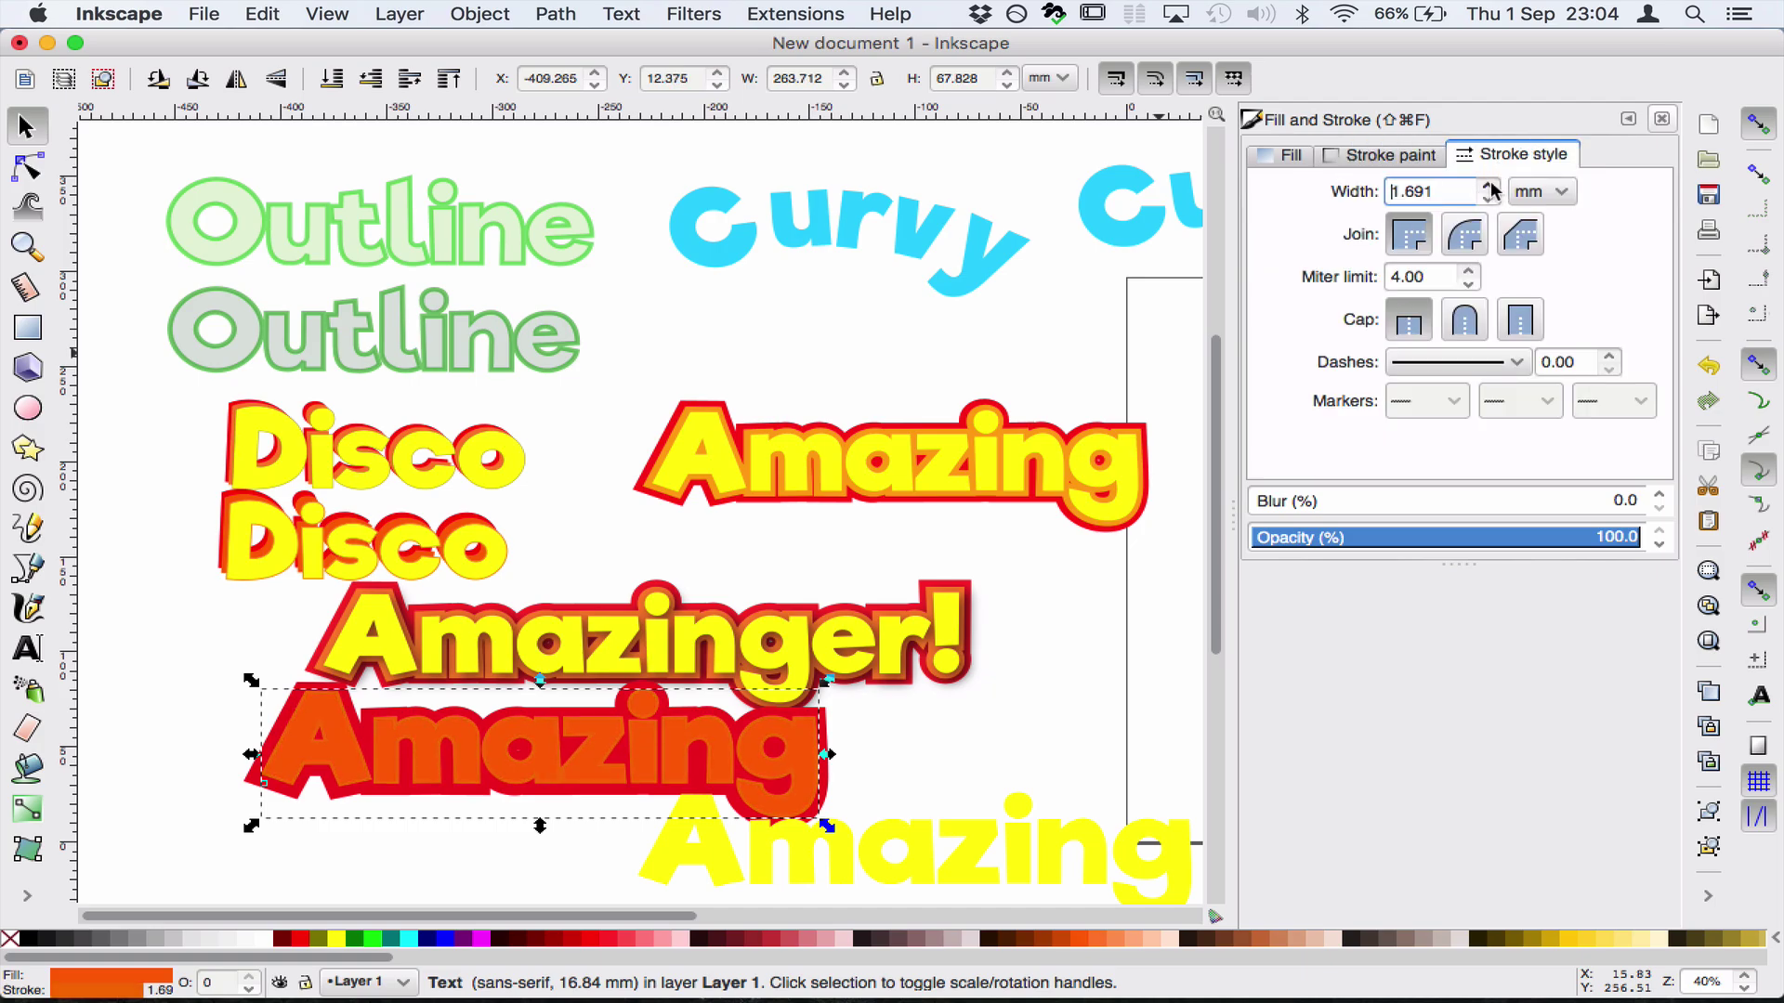
click(1490, 188)
click(1490, 187)
click(1489, 187)
click(1488, 188)
click(1488, 188)
click(1489, 188)
click(1489, 187)
drag(670, 743, 669, 739)
click(893, 783)
Align the yellow "Amazing" copy on top of the outlined layers and group all three texts
drag(719, 853, 344, 757)
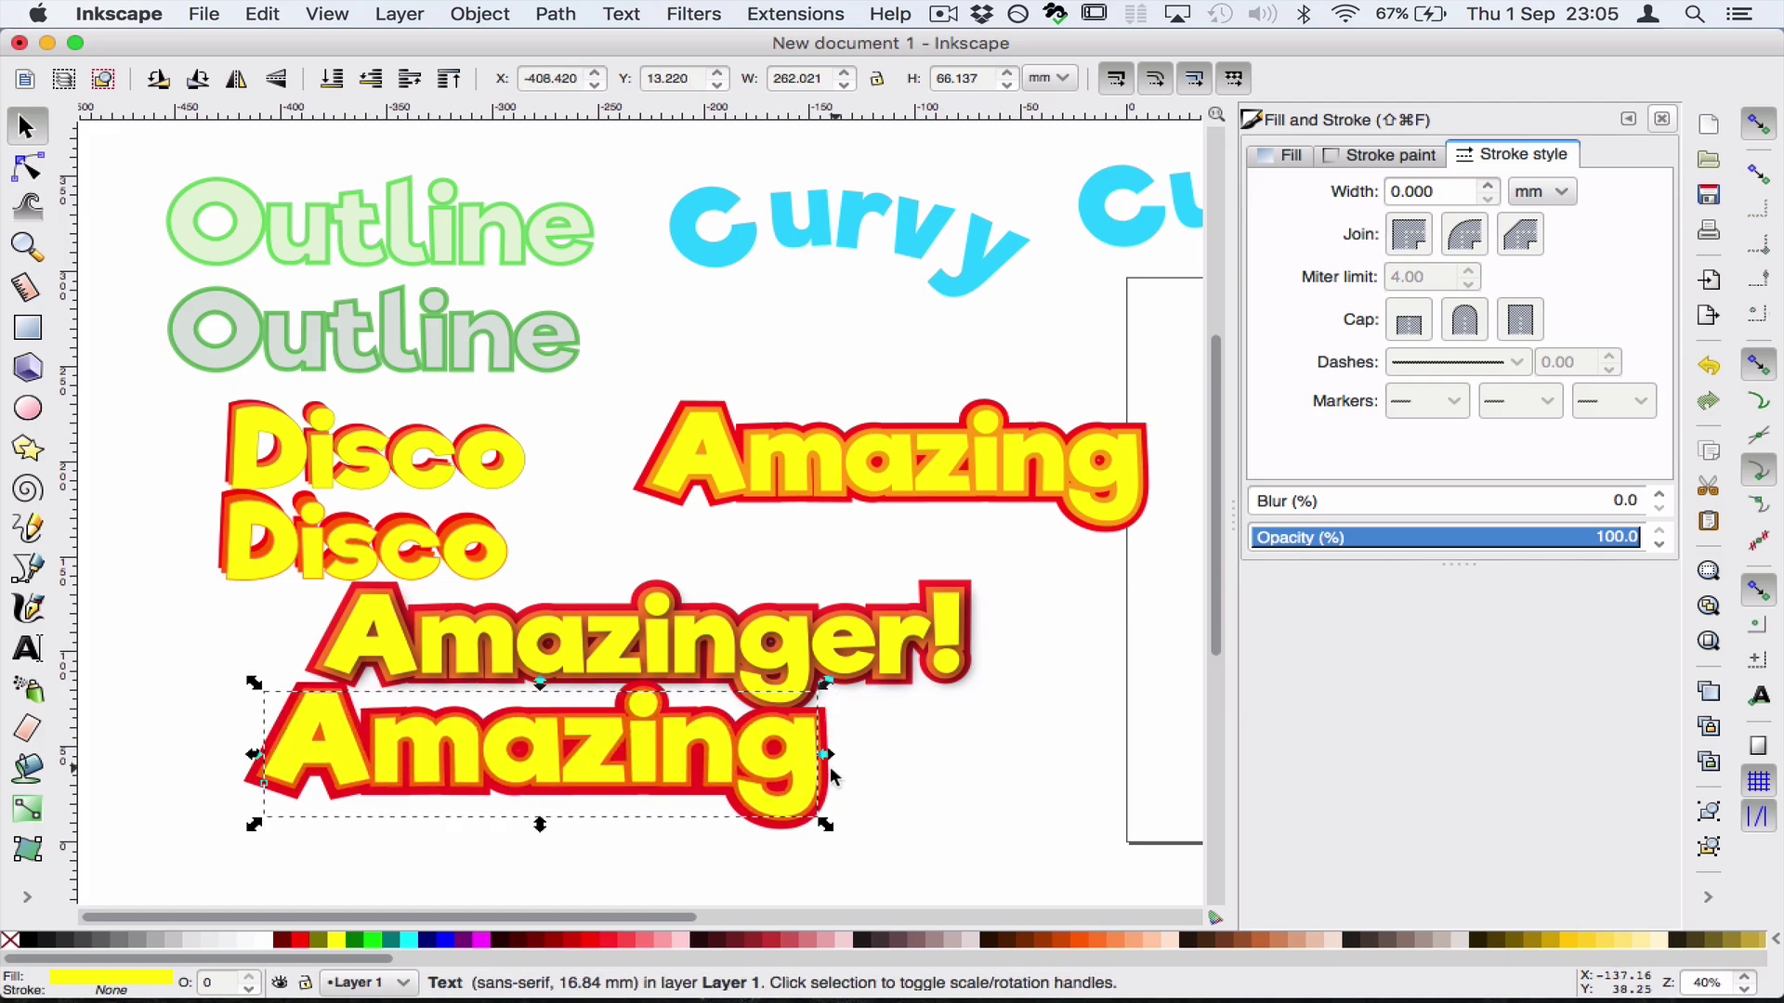
click(944, 758)
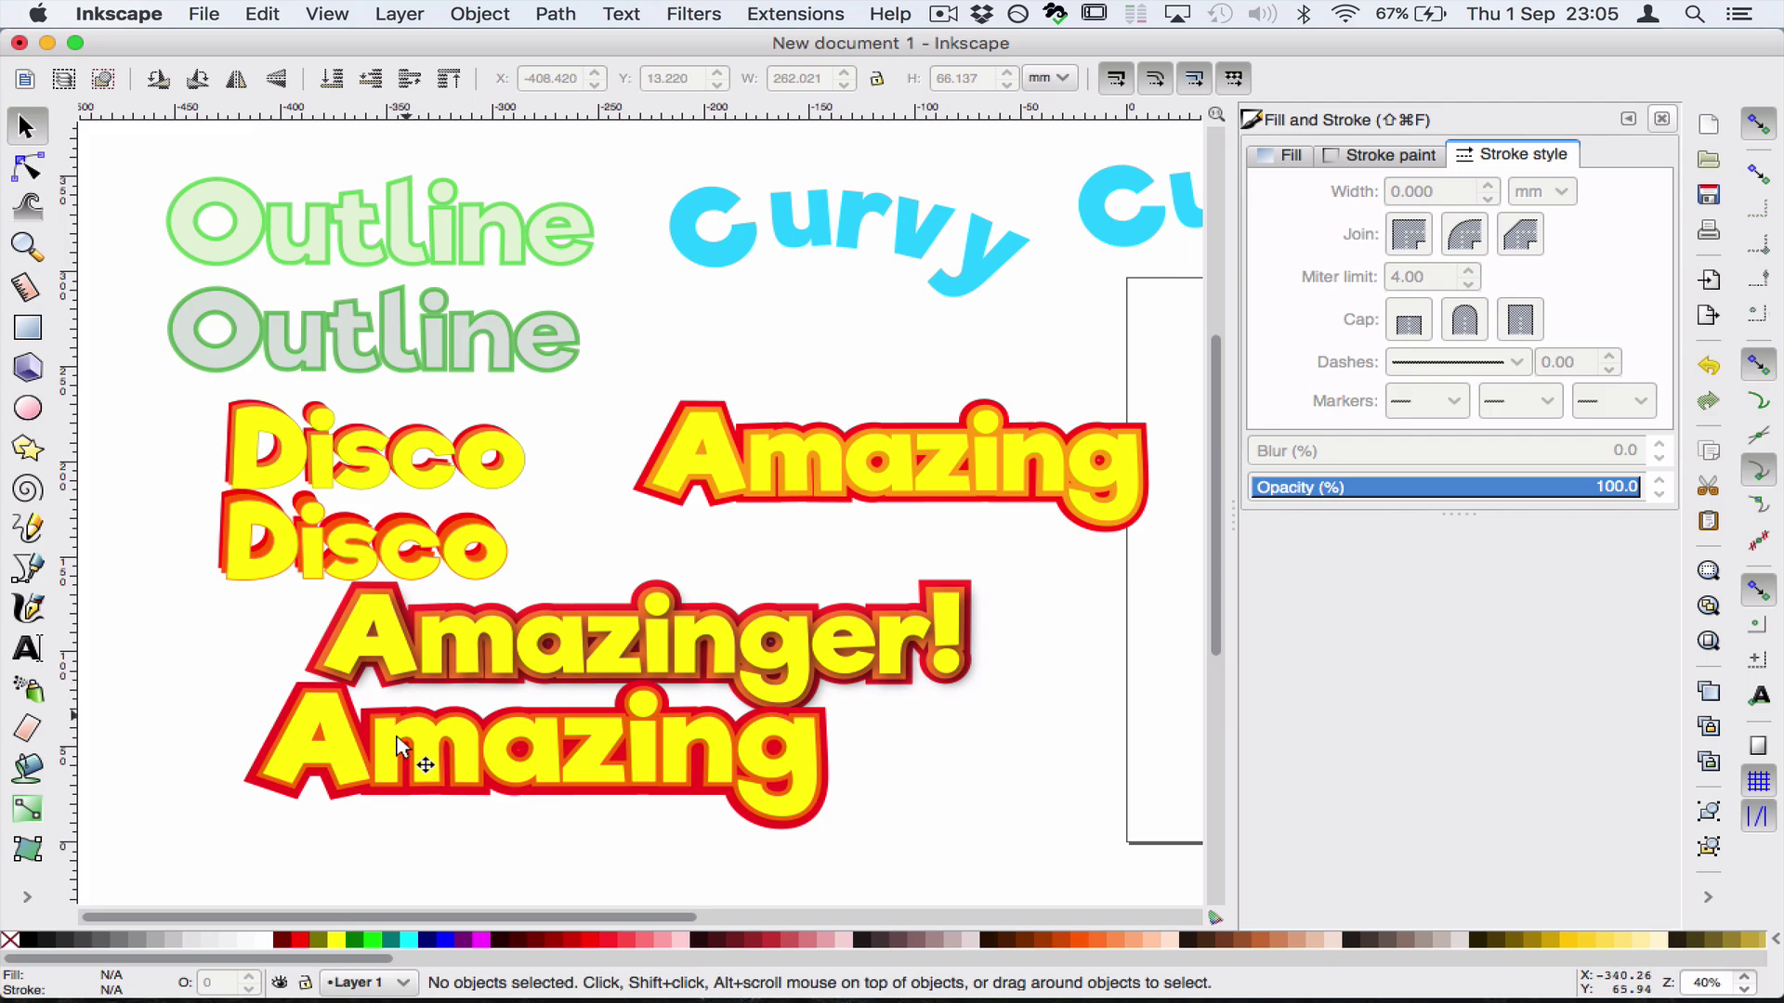
mouse_move(214, 836)
mouse_down()
mouse_move(546, 733)
mouse_move(948, 656)
mouse_up()
click(482, 25)
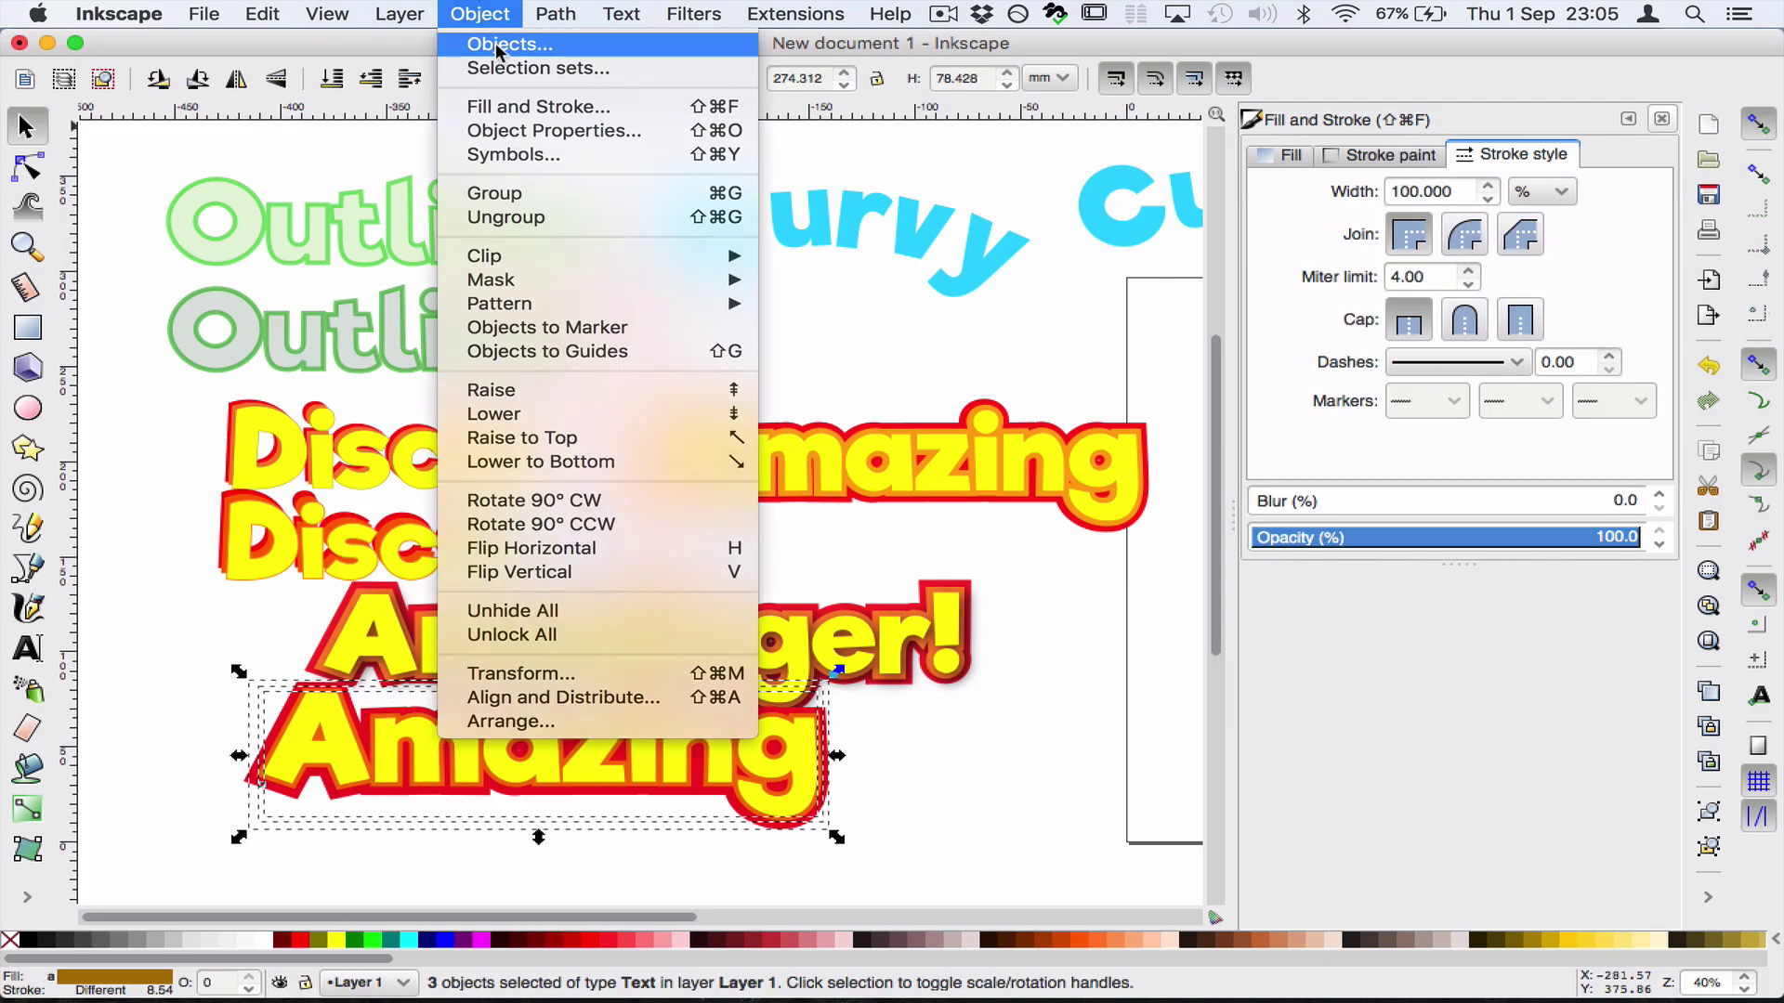
click(501, 191)
Move the grouped "Amazing" directly above the original Amazing sample, and move the whole Amazinger sample right and slightly up beneath them
drag(458, 779, 834, 374)
click(342, 704)
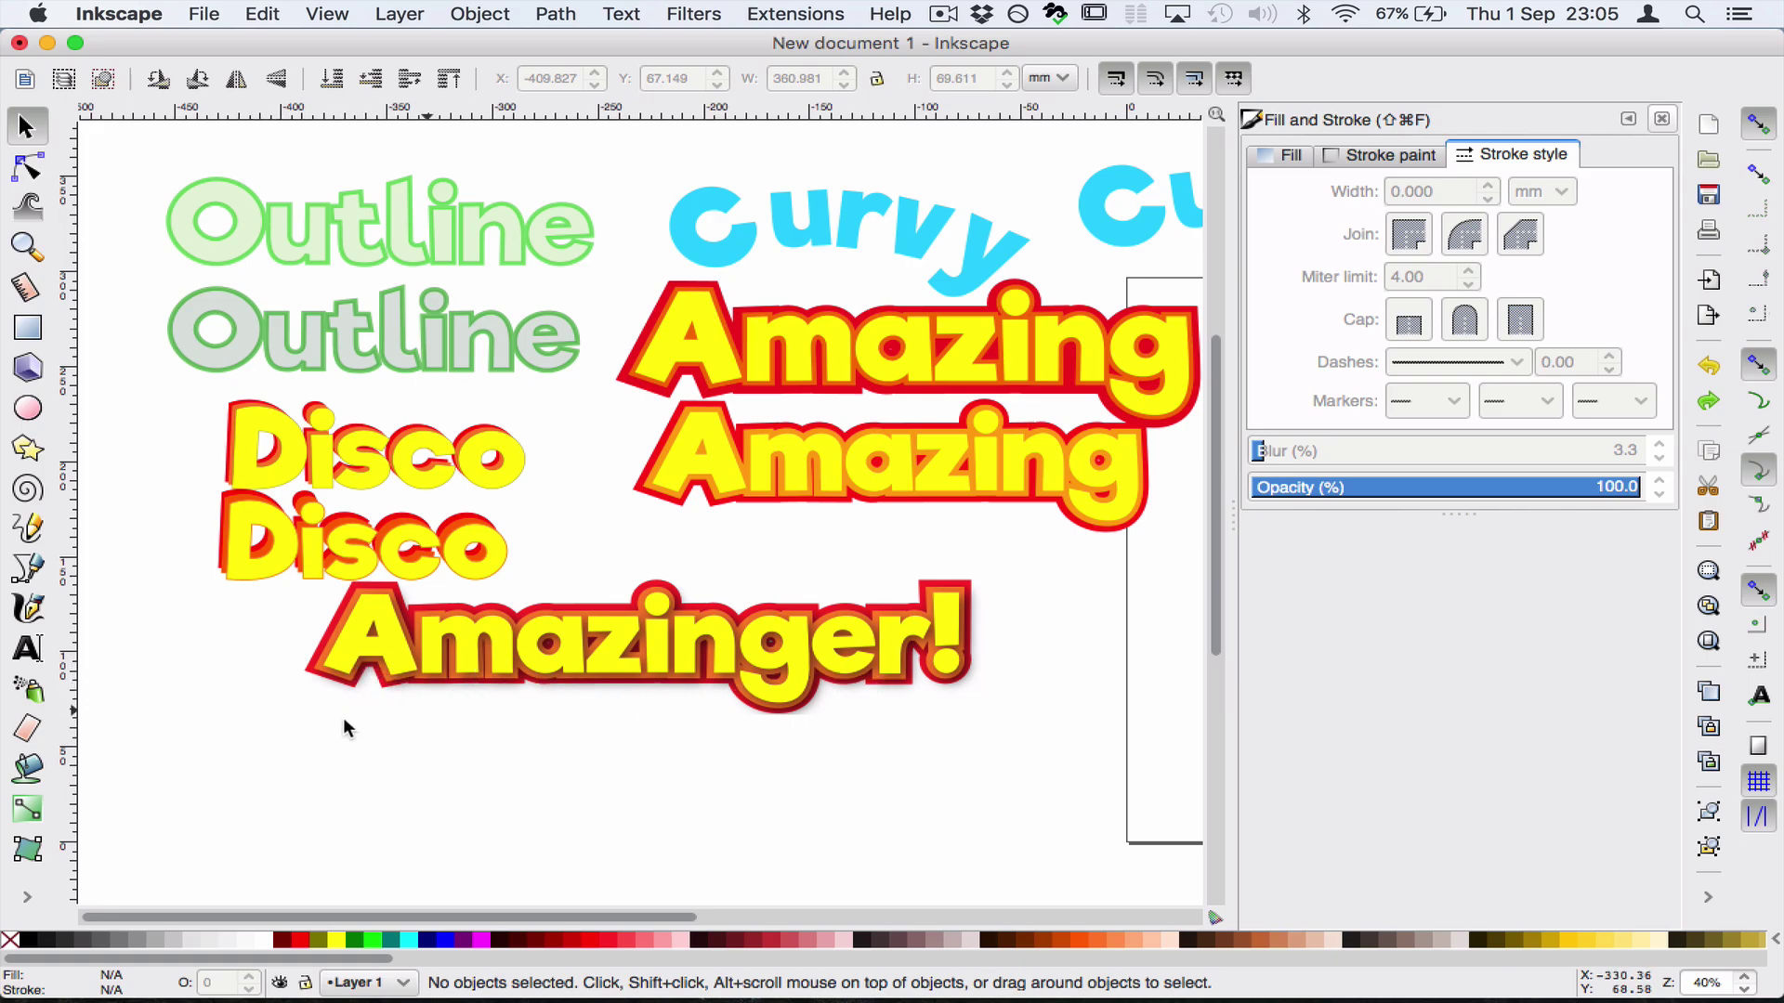
drag(259, 753, 1052, 526)
drag(804, 640, 1017, 611)
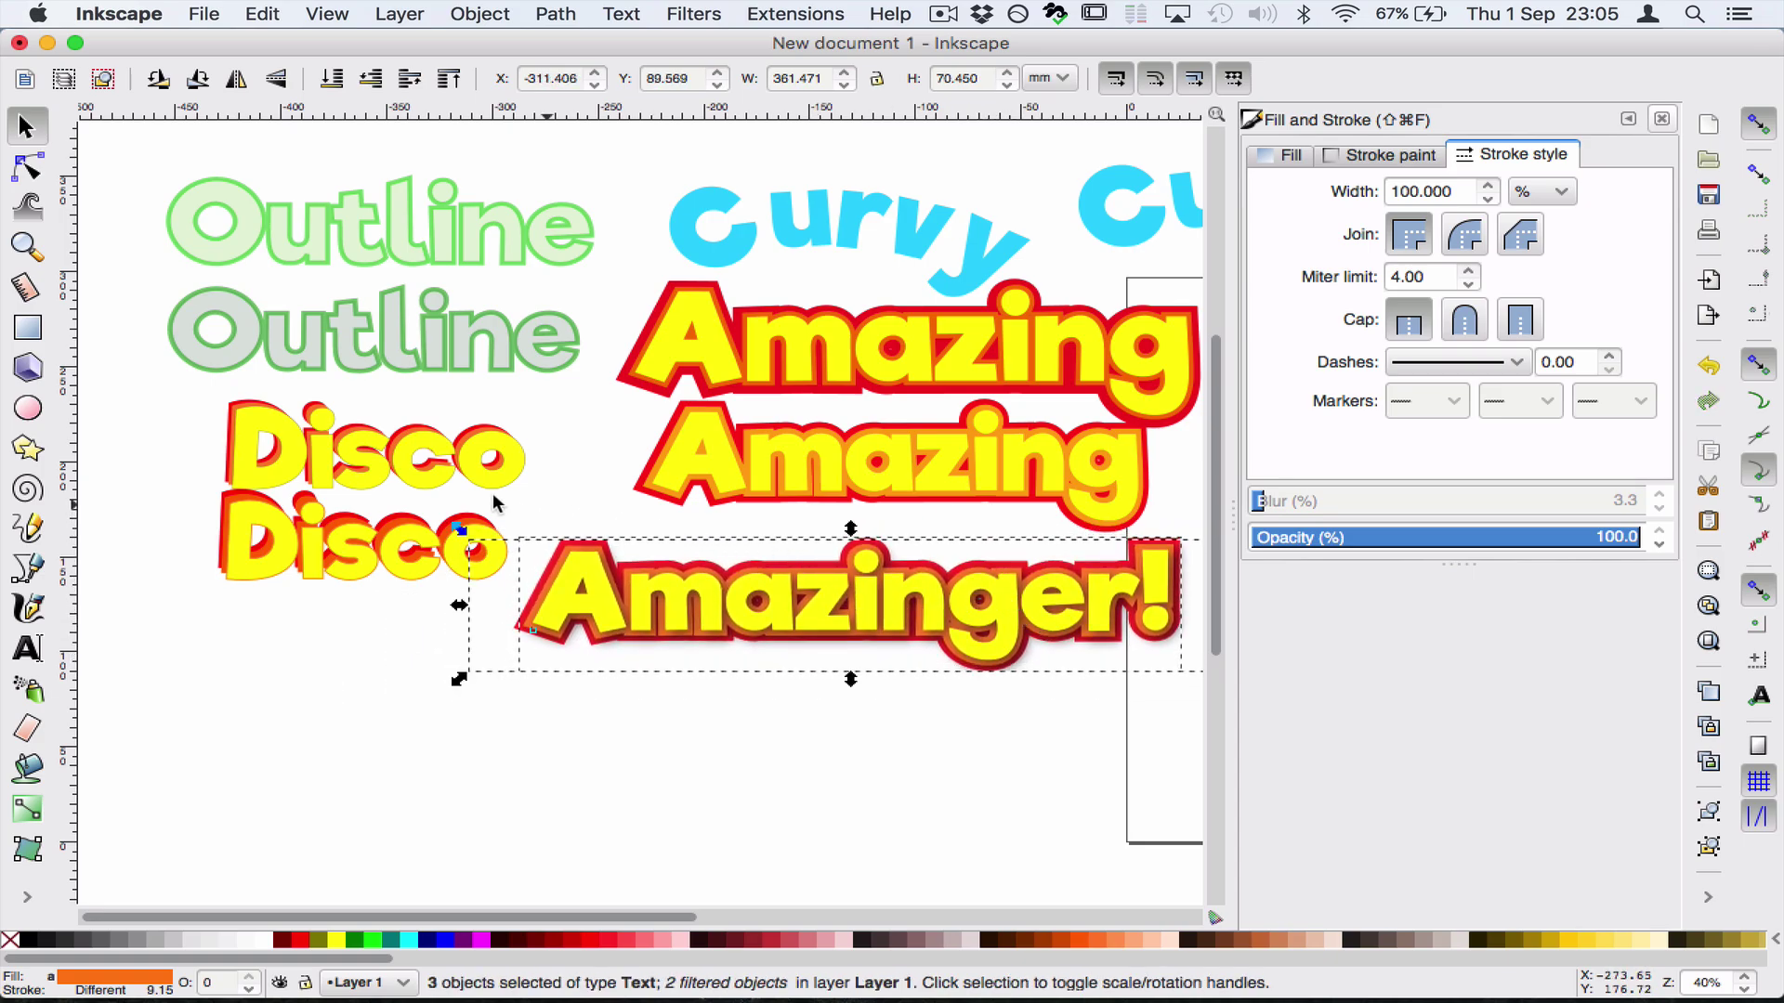
Add the text "Amazinger!" in the empty area below the samples and enlarge it to about 282 mm wide
click(28, 647)
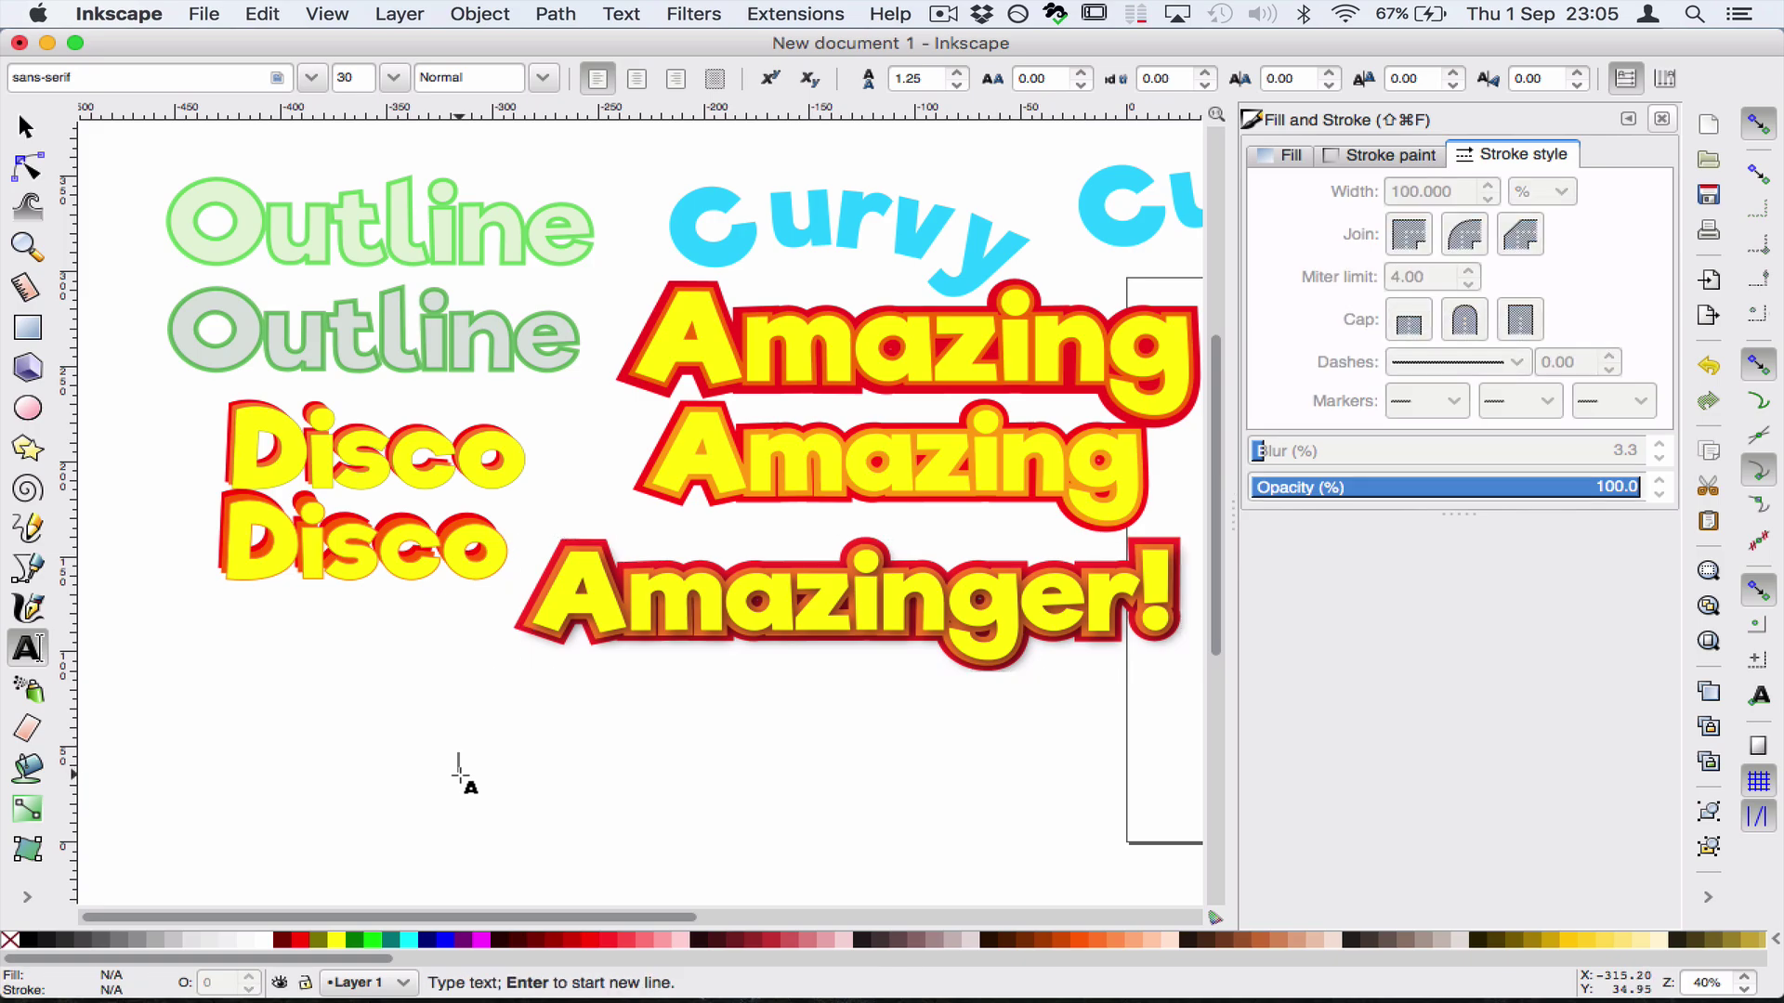
click(460, 776)
text(Am)
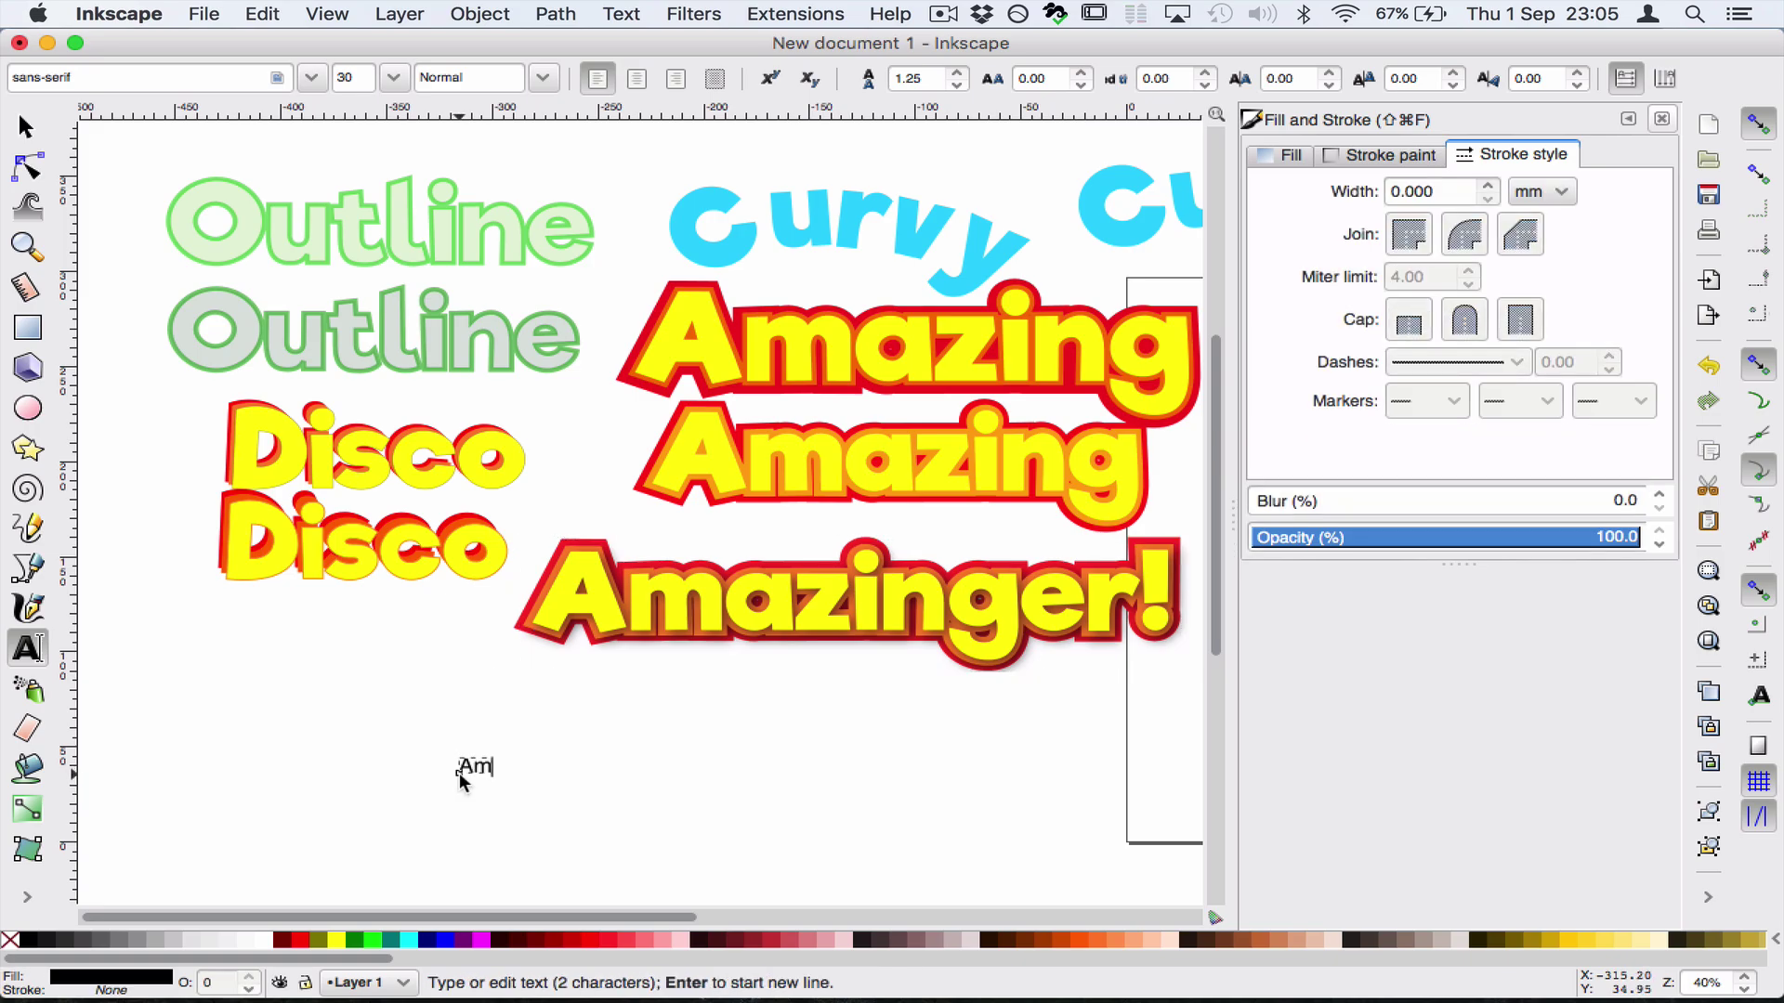
text(azinger!)
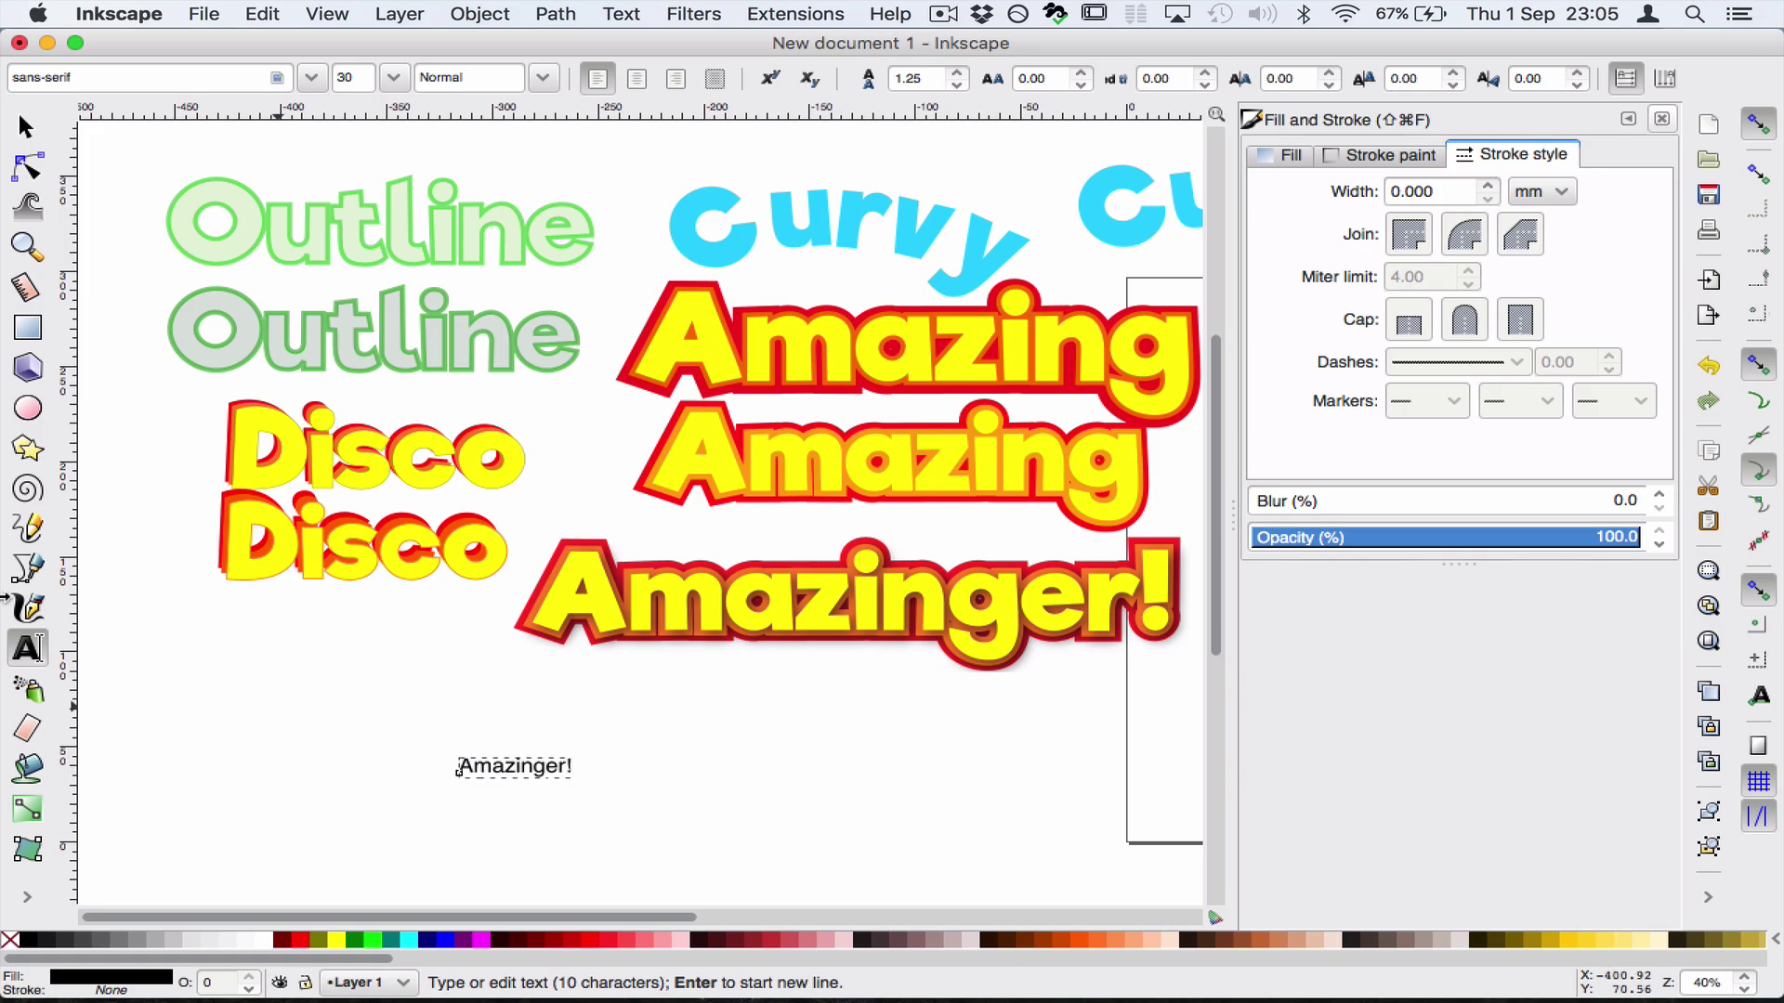
click(26, 126)
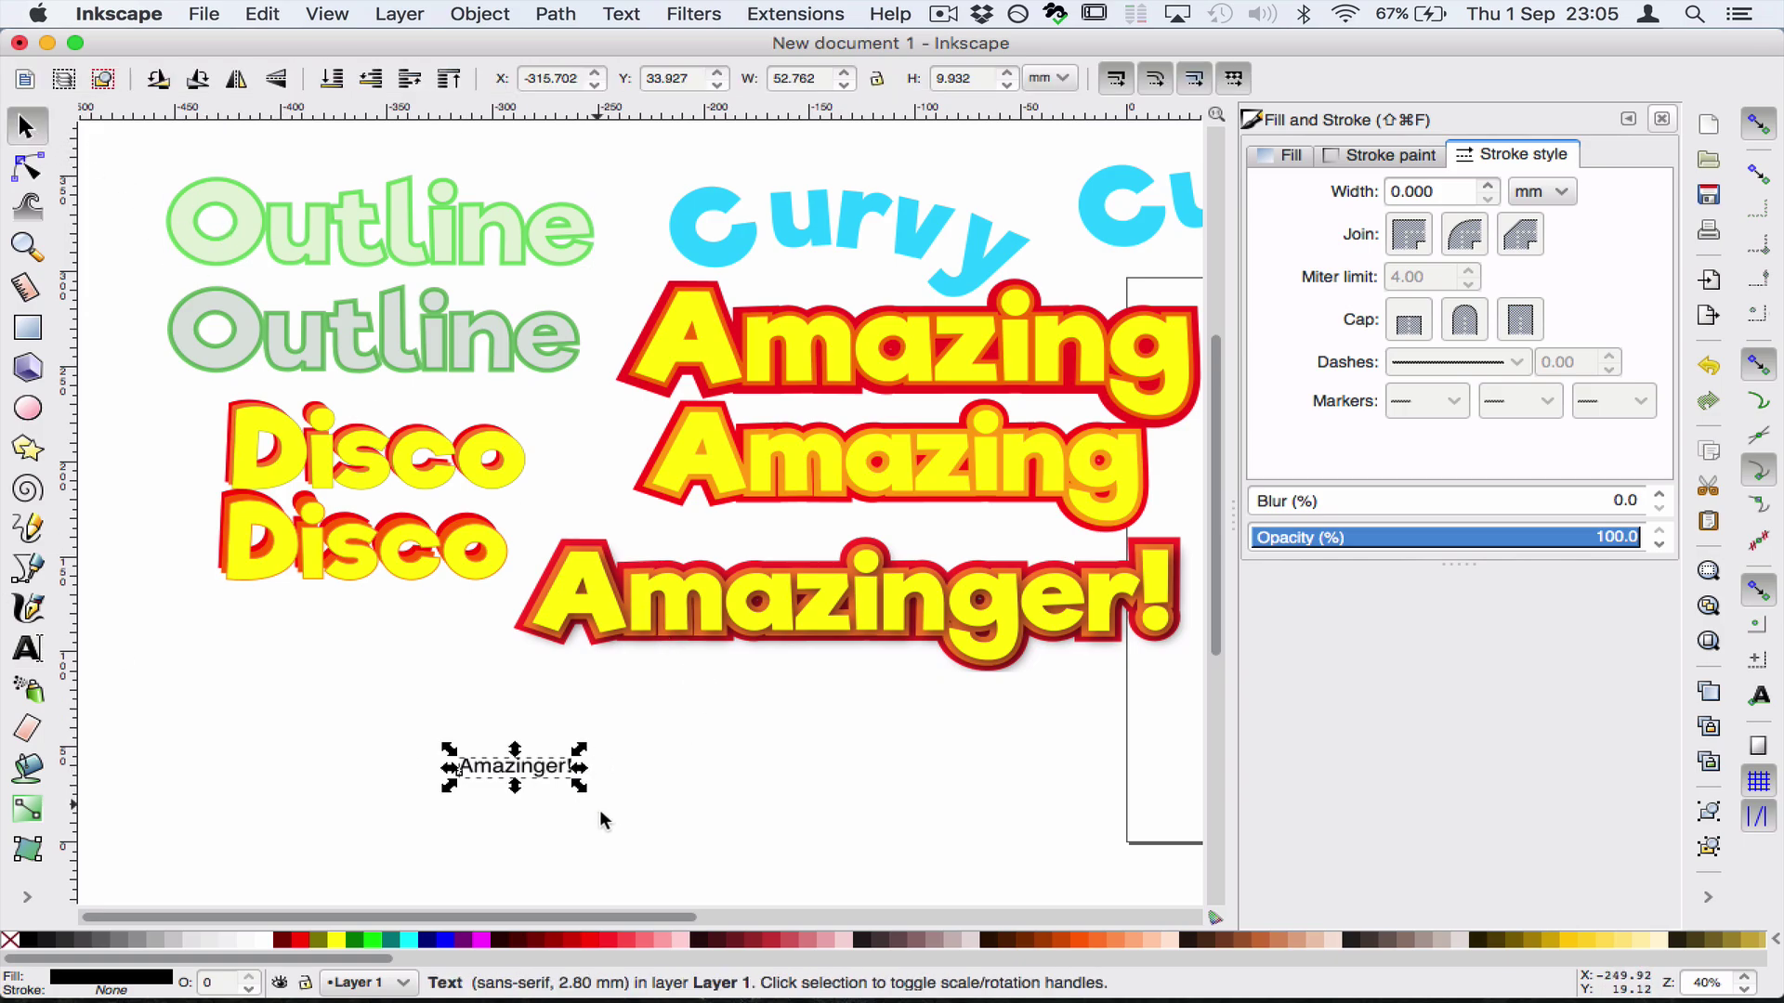
drag(579, 786, 1063, 867)
drag(782, 817, 646, 773)
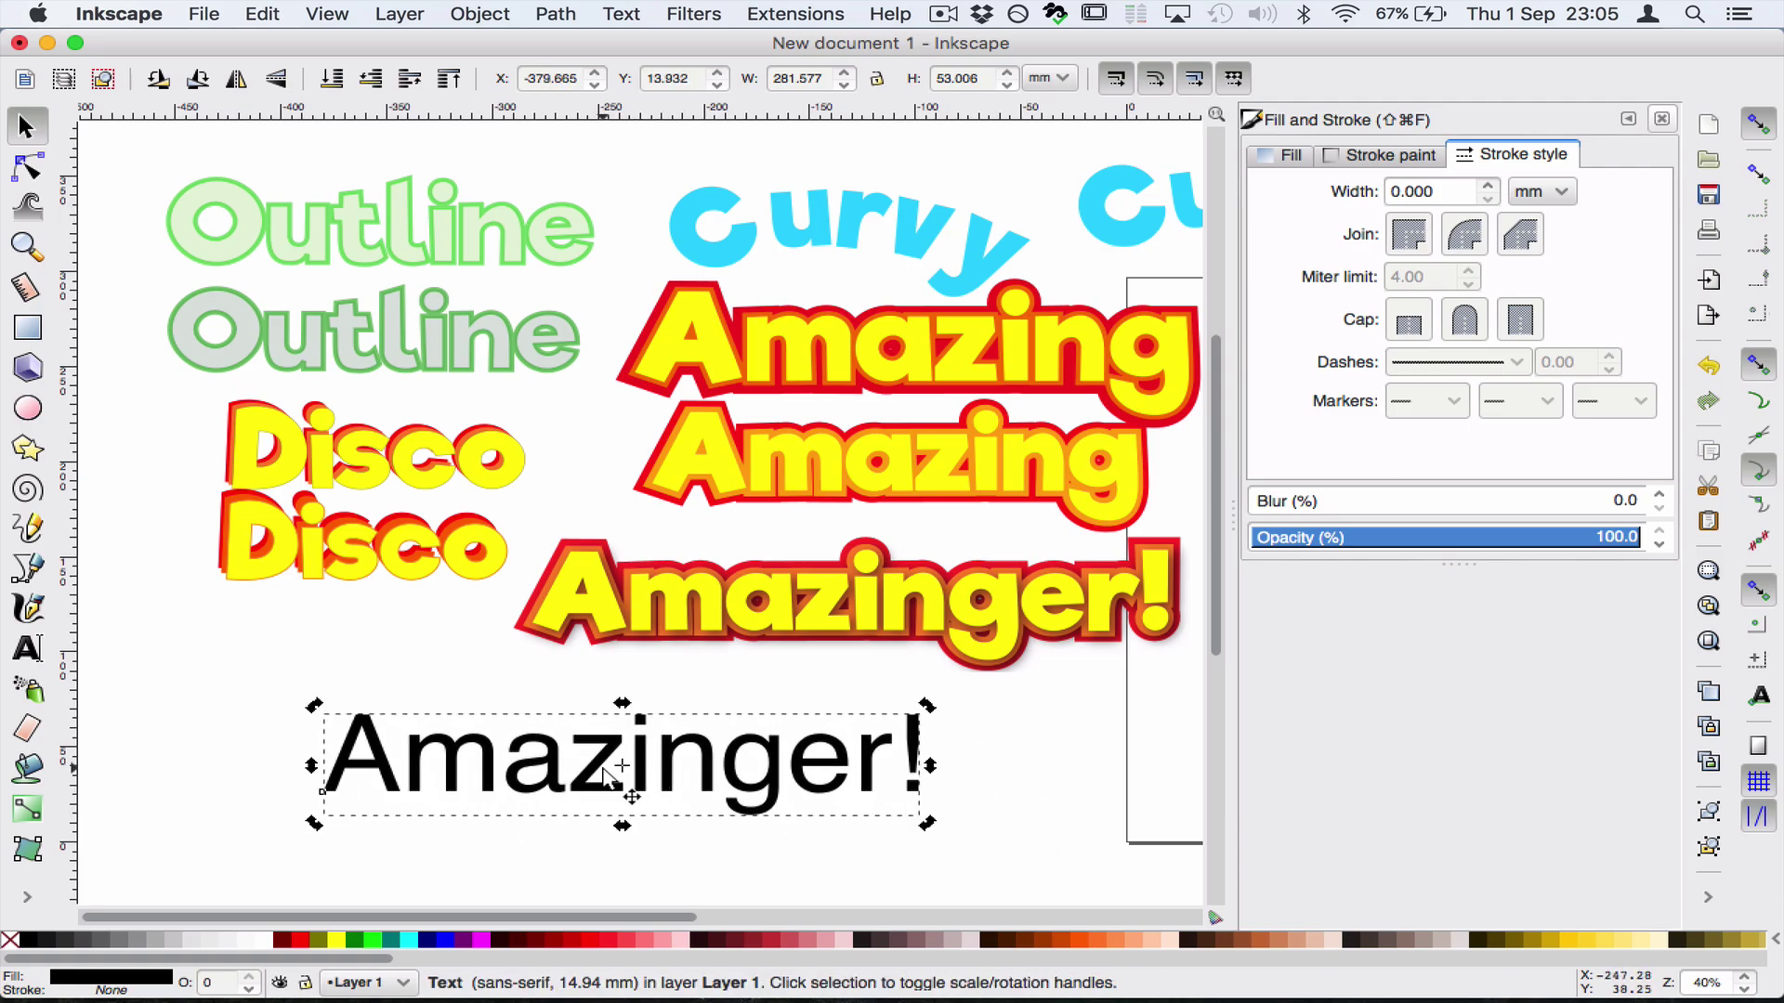
Set the whole new "Amazinger!" text to Riffic Bold and fill it with bright red
double_click(619, 769)
triple_click(619, 769)
click(619, 770)
double_click(619, 769)
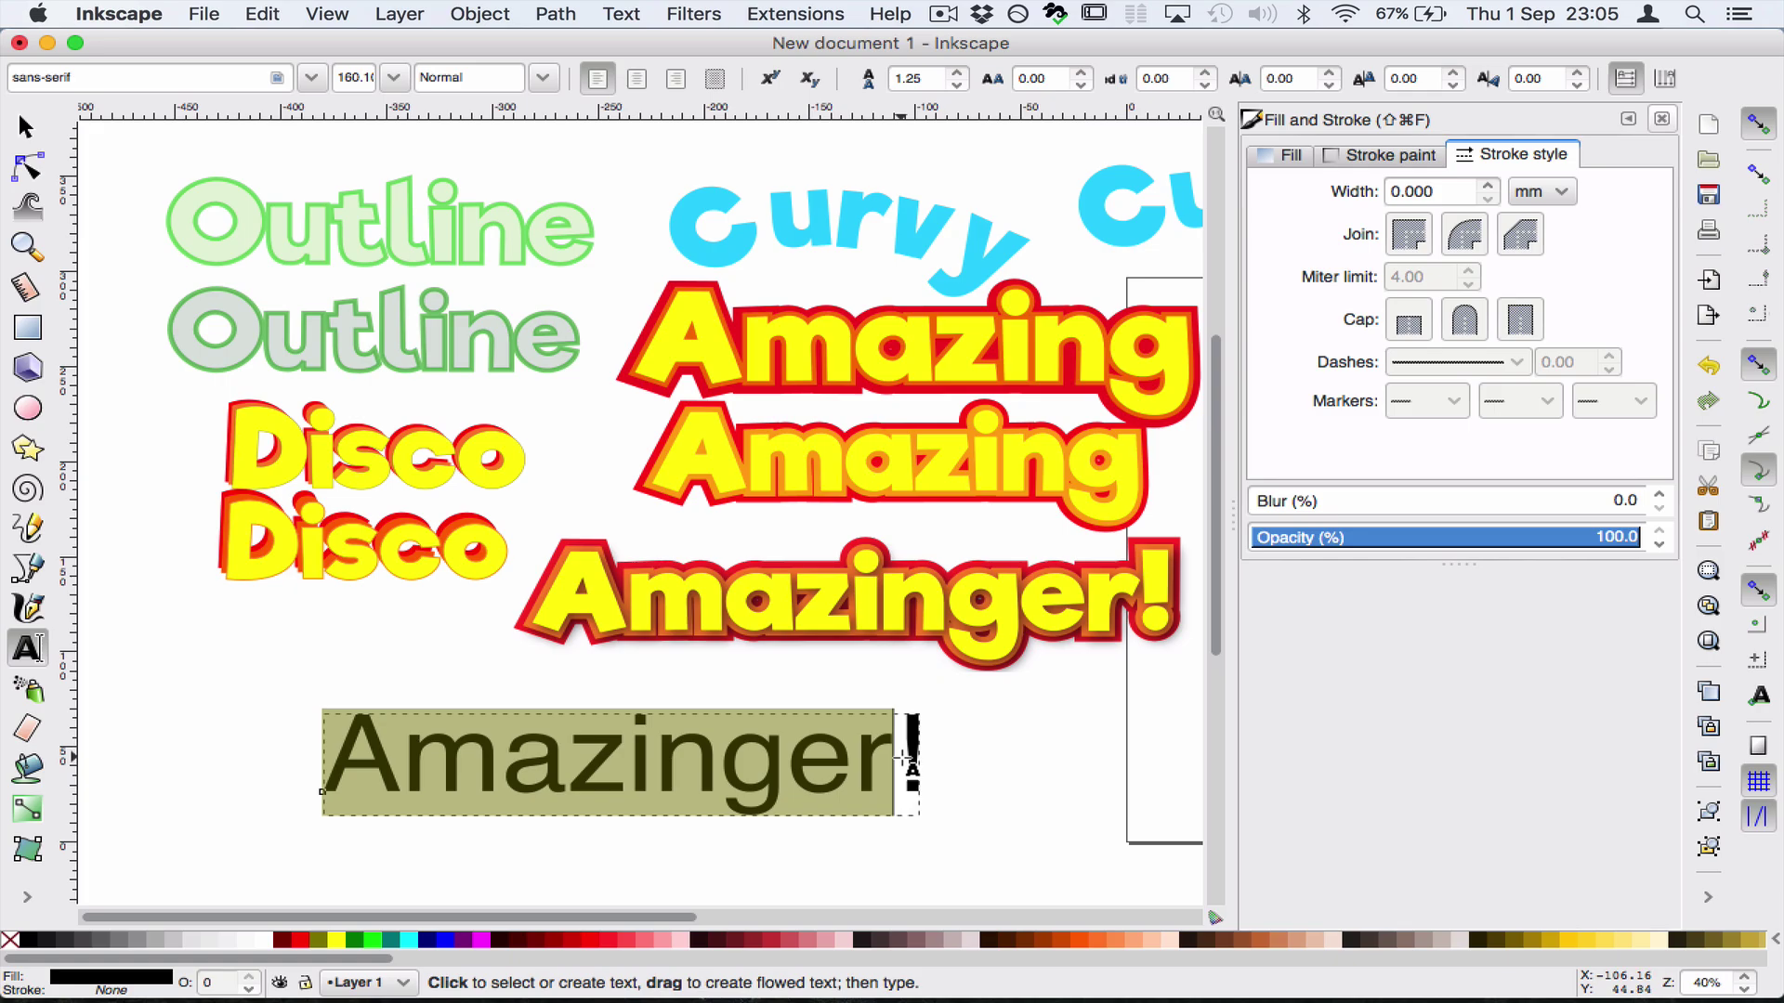
triple_click(688, 762)
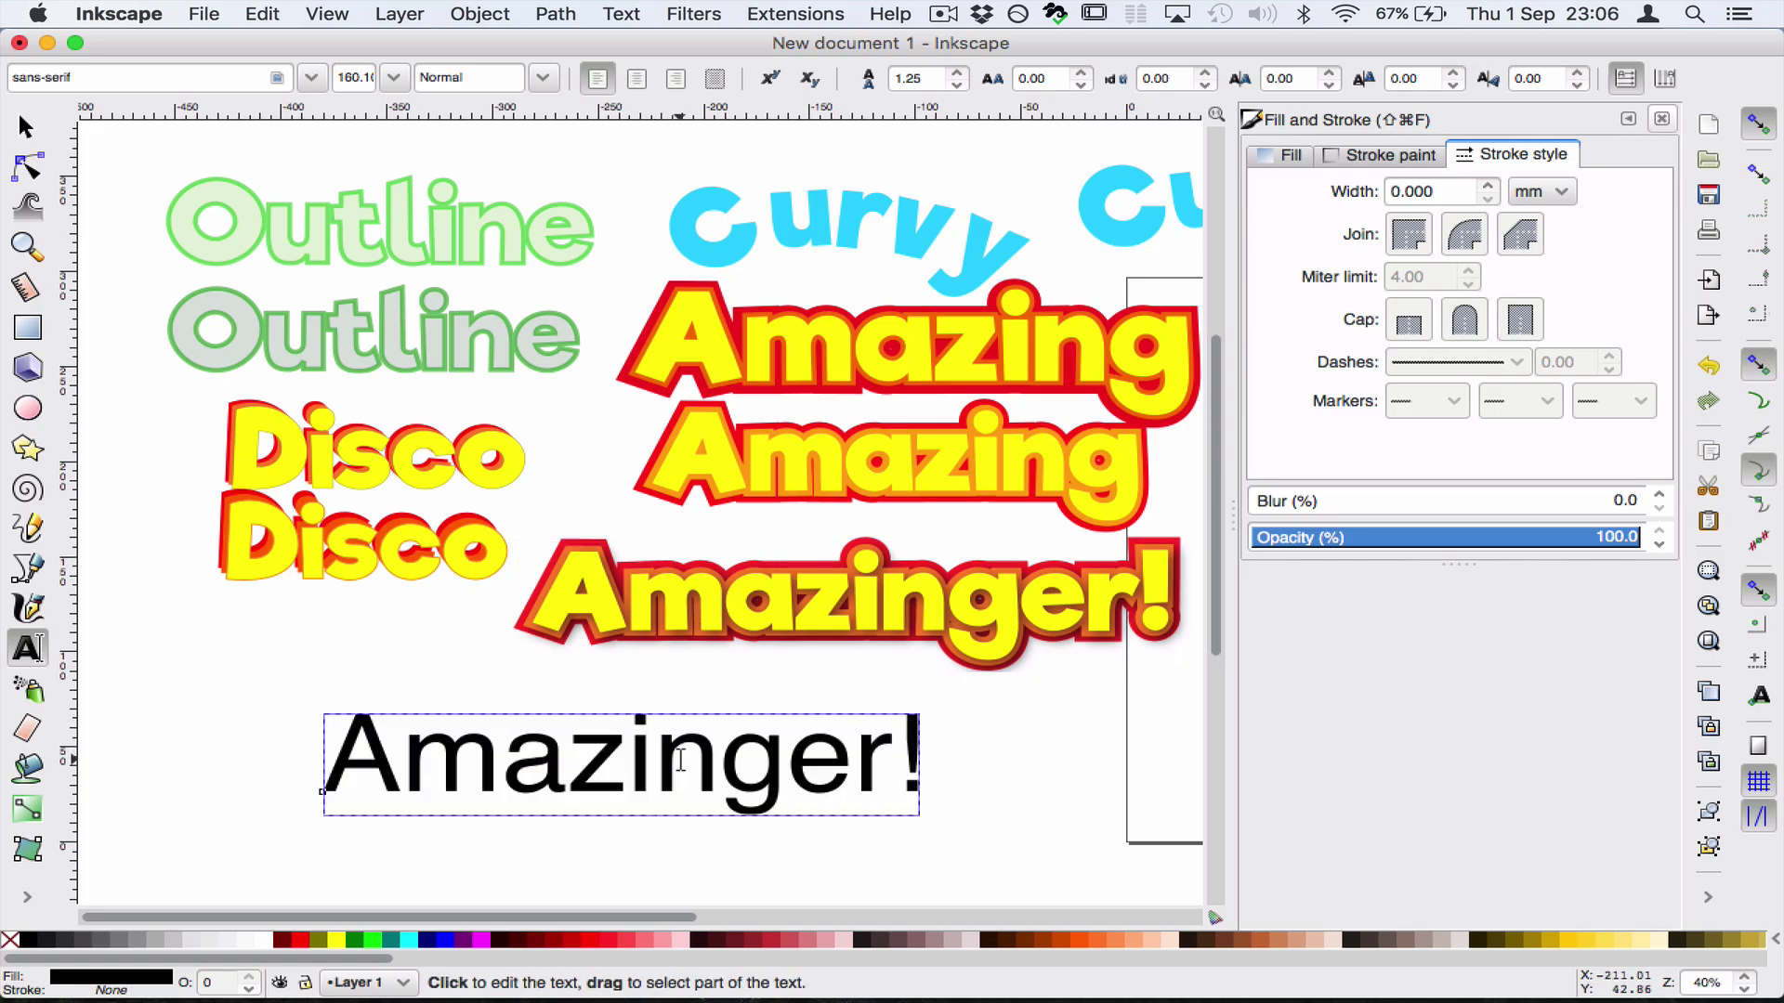
click(311, 77)
click(238, 117)
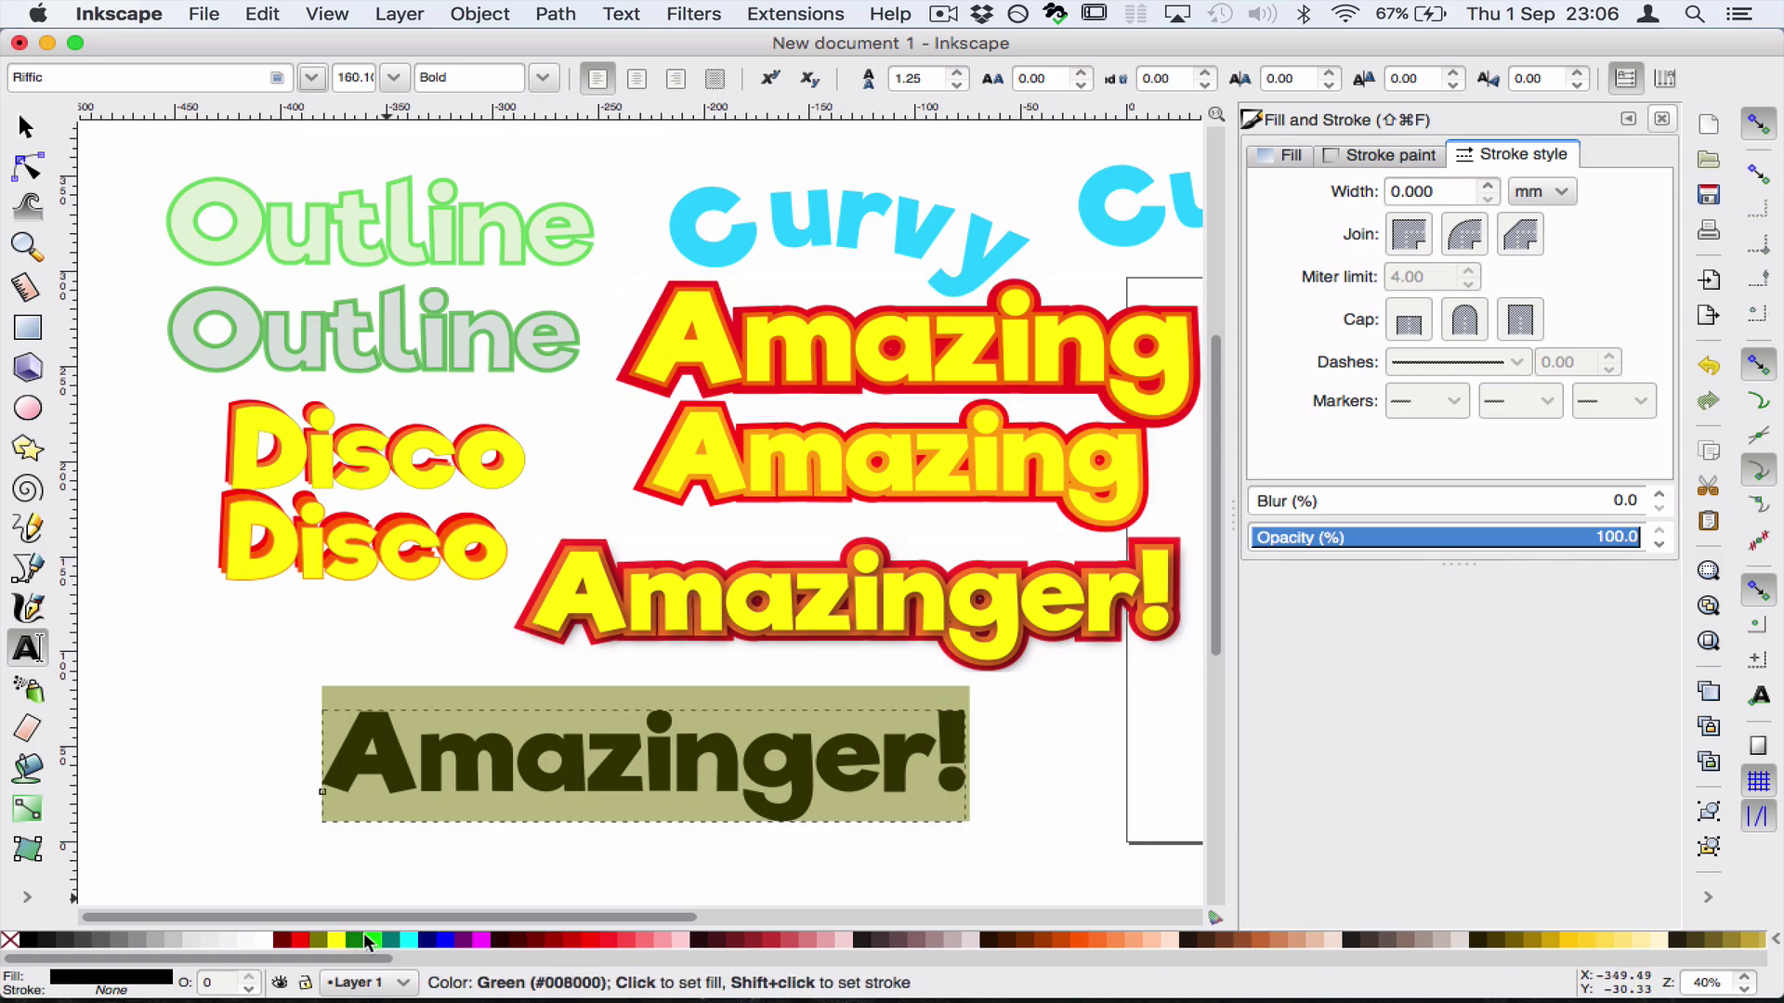
click(299, 940)
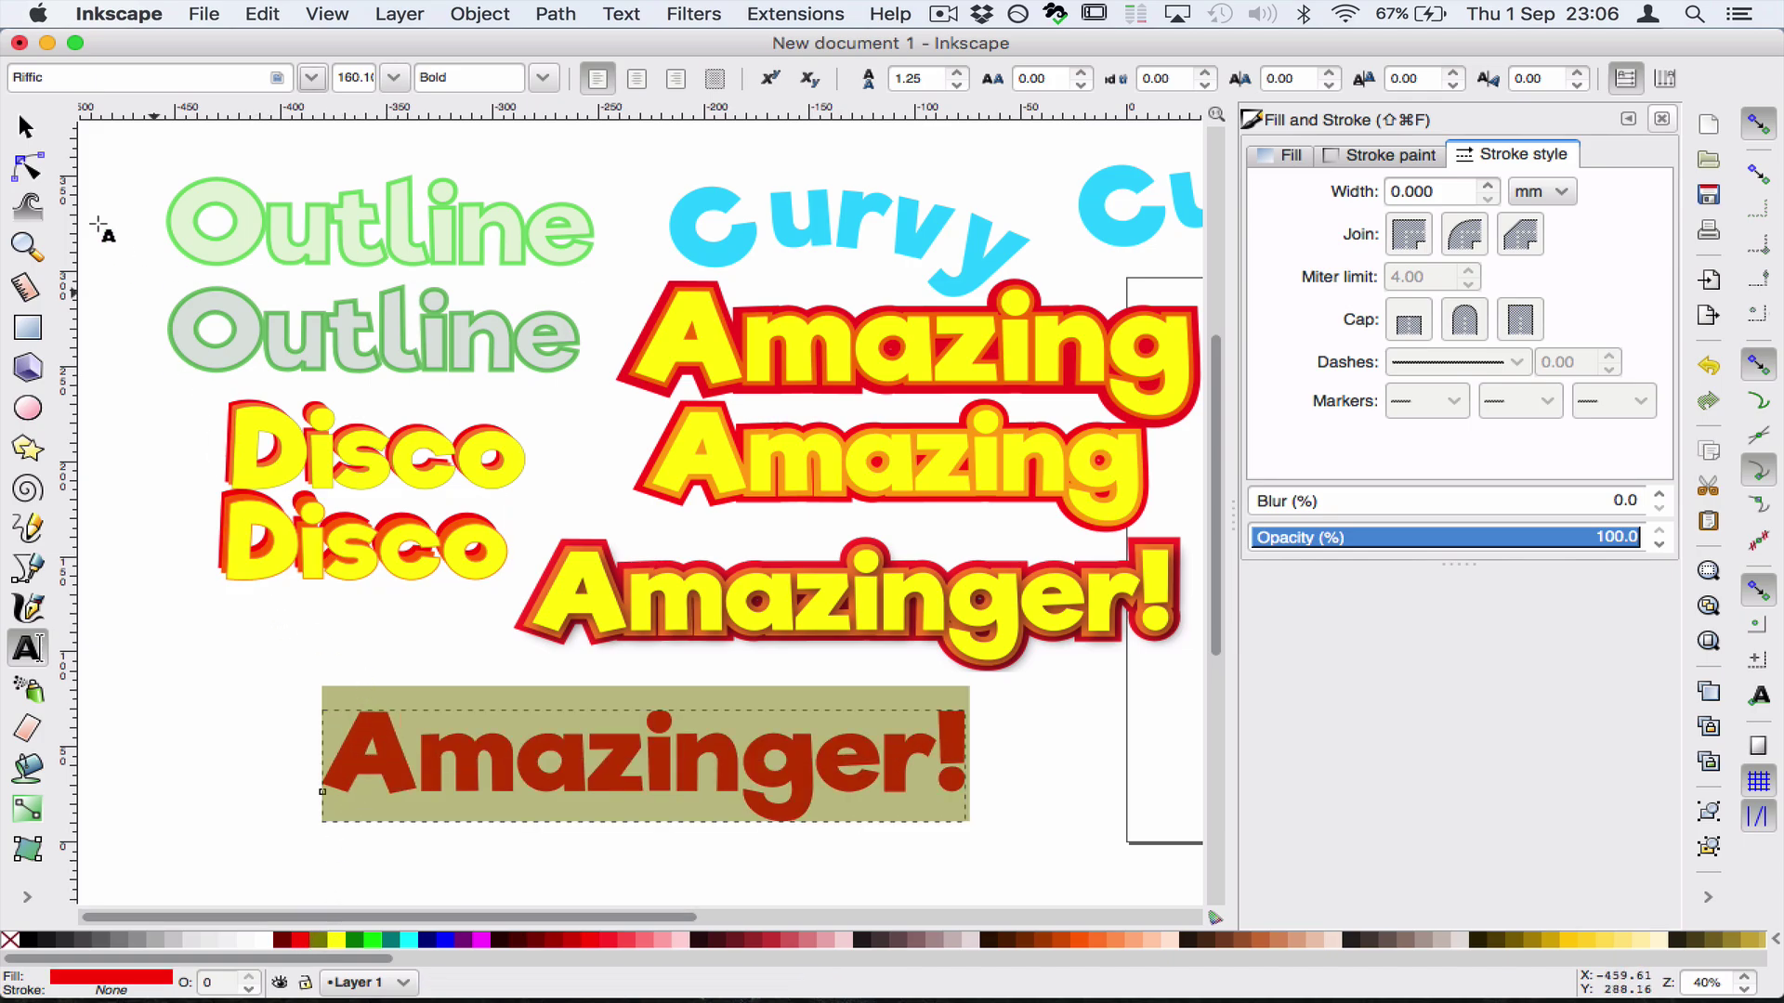
click(25, 127)
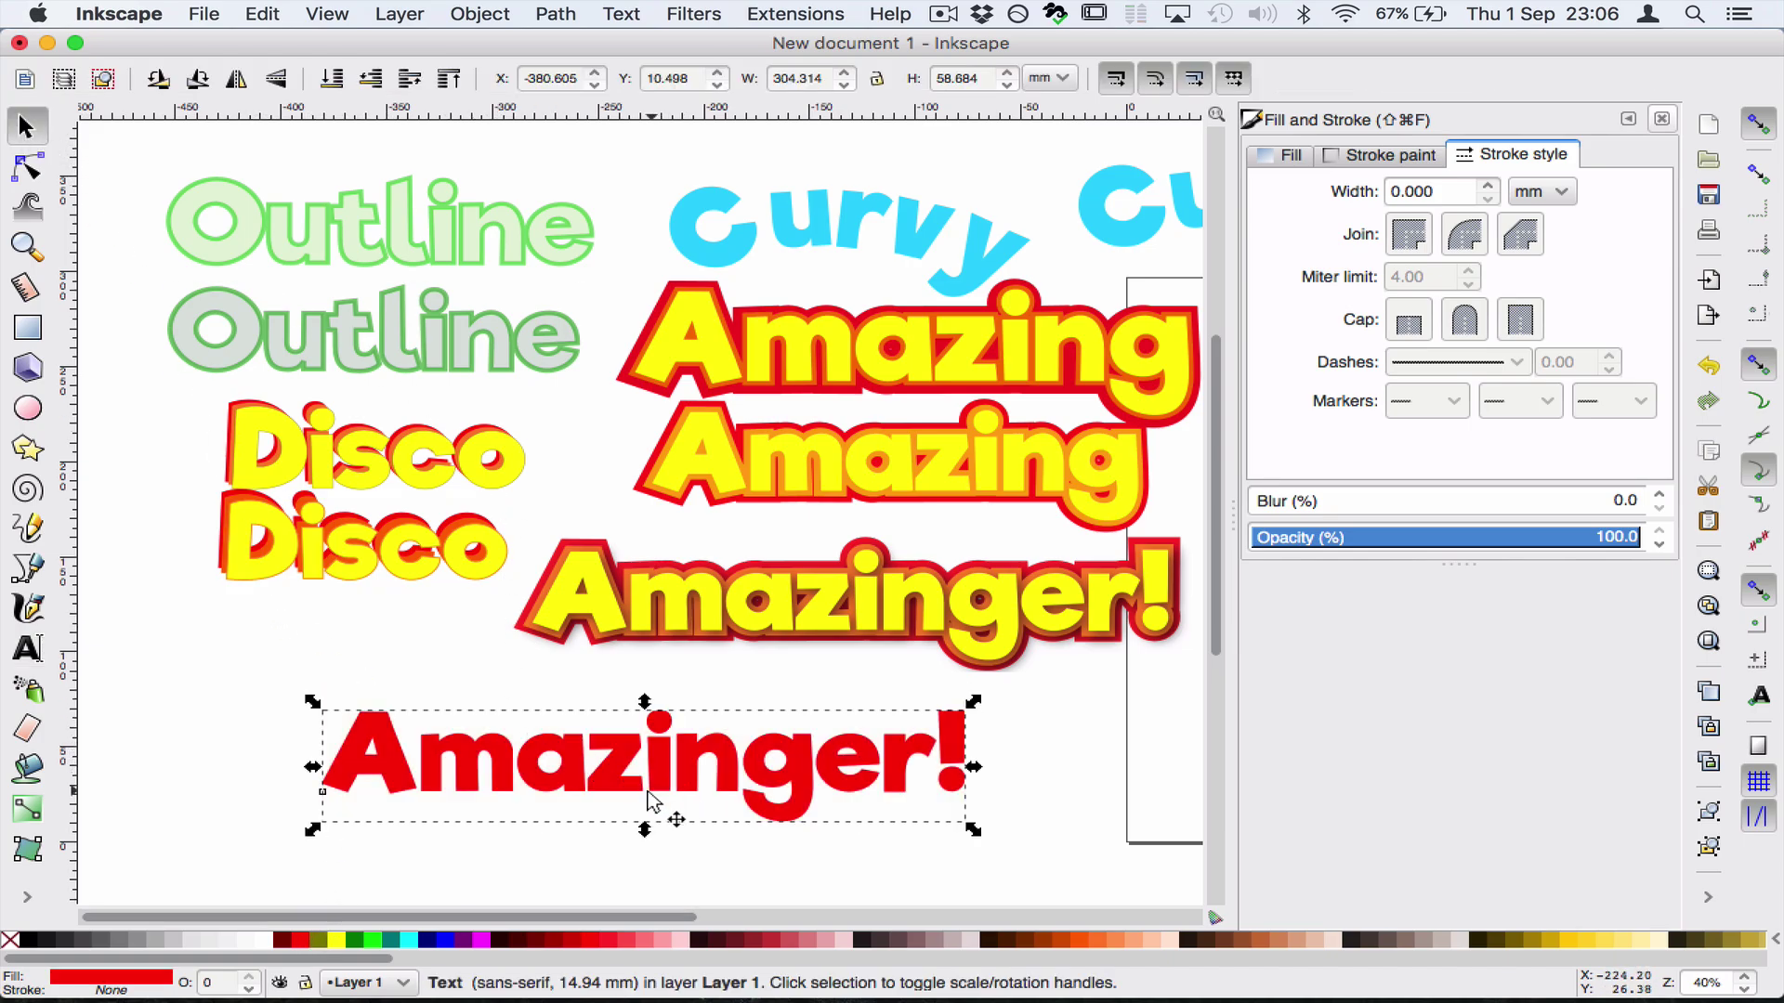
Duplicate the red "Amazinger!" text twice with diagonal offsets, filling the first copy orange and the second yellow, then deselect
key(ctrl+d)
drag(576, 776, 606, 813)
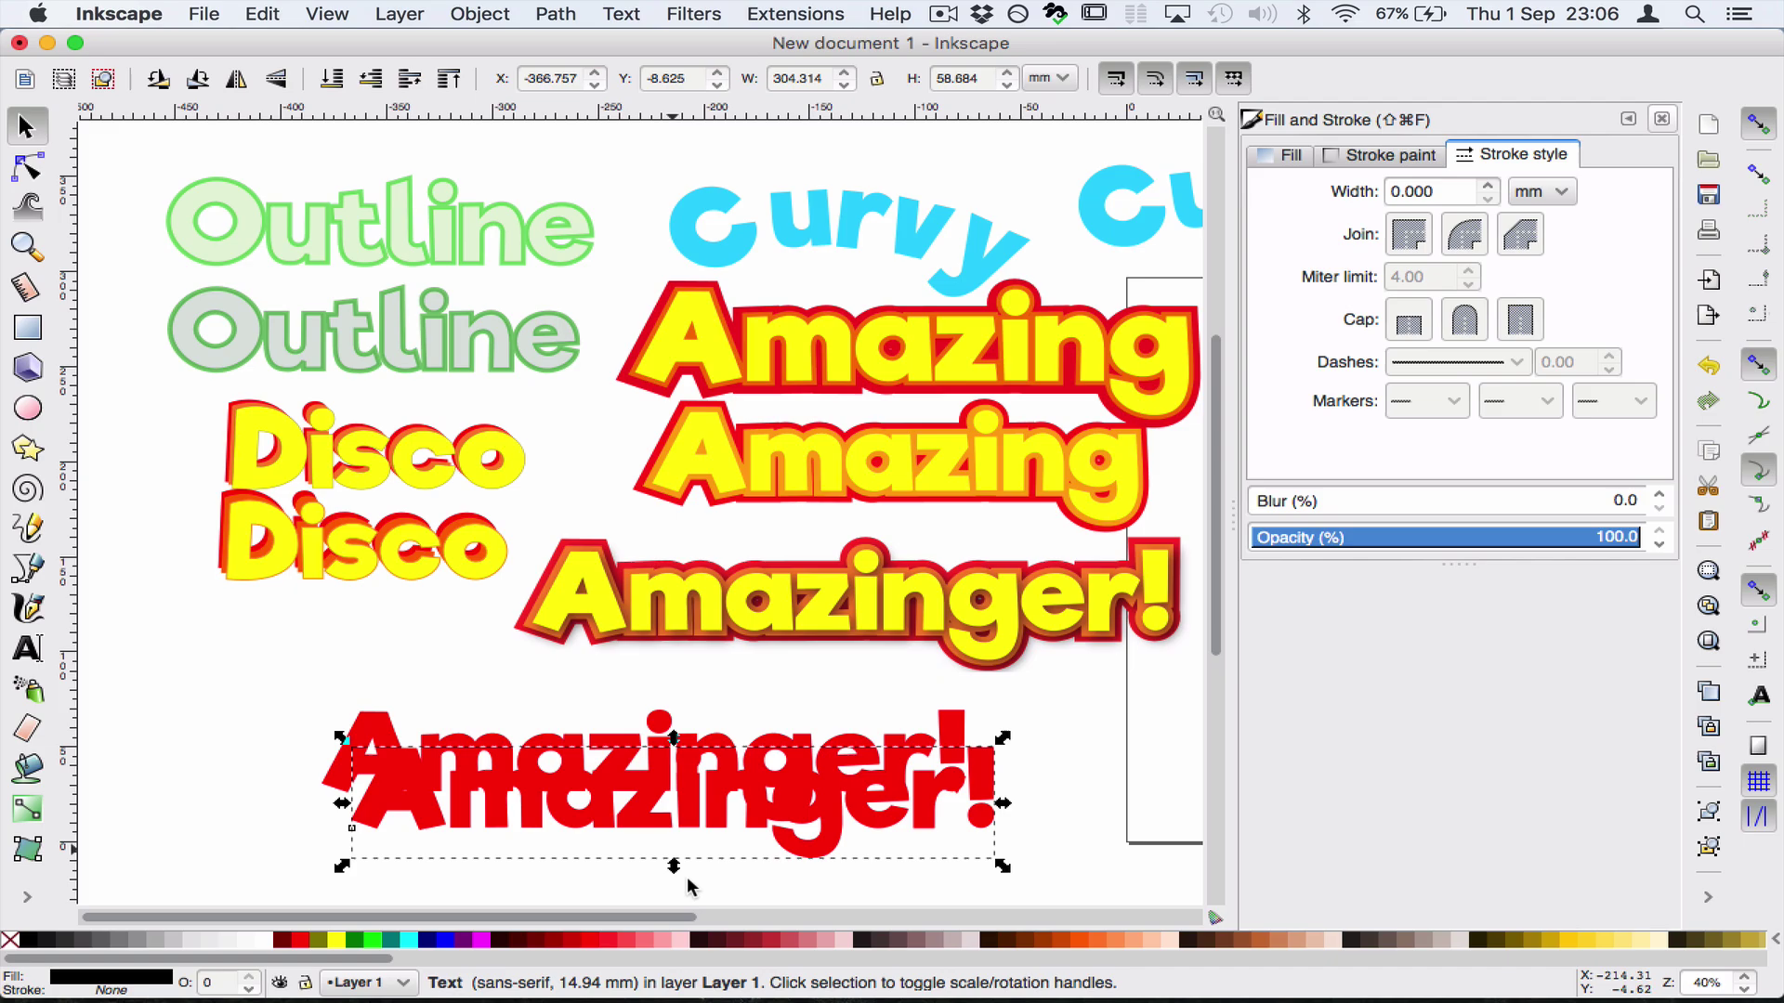
click(1086, 939)
key(ctrl+d)
drag(662, 836, 710, 881)
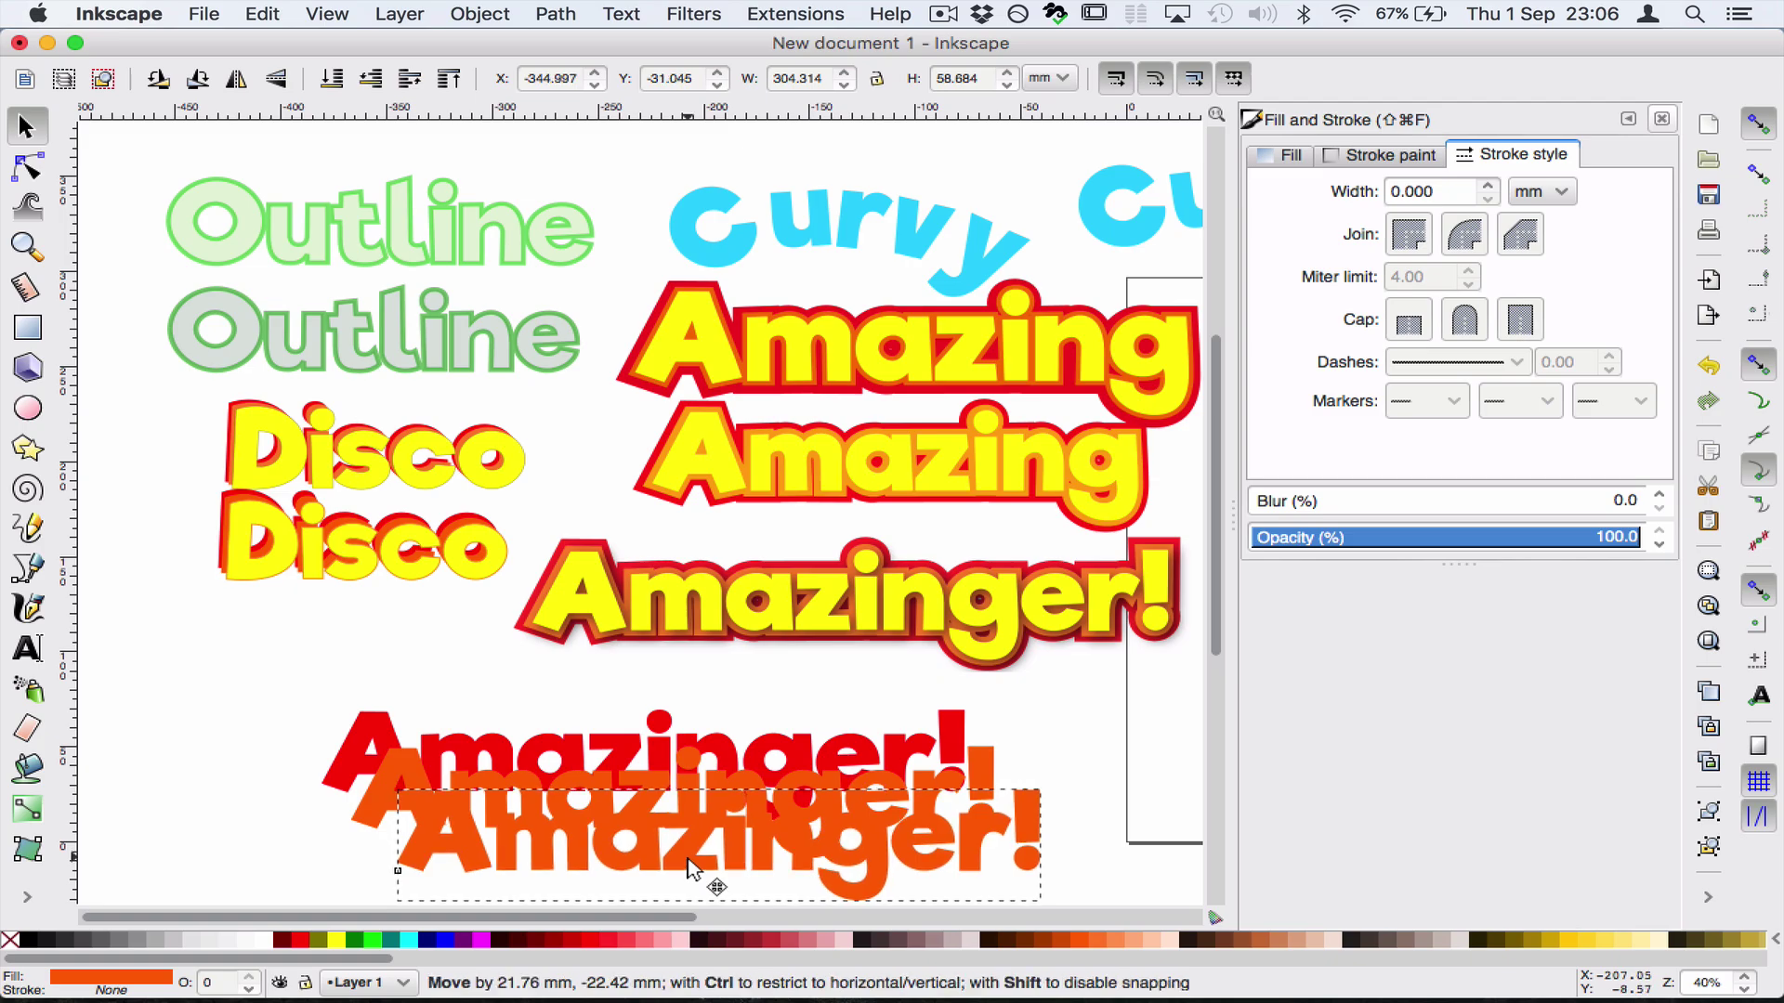
click(338, 941)
key(Escape)
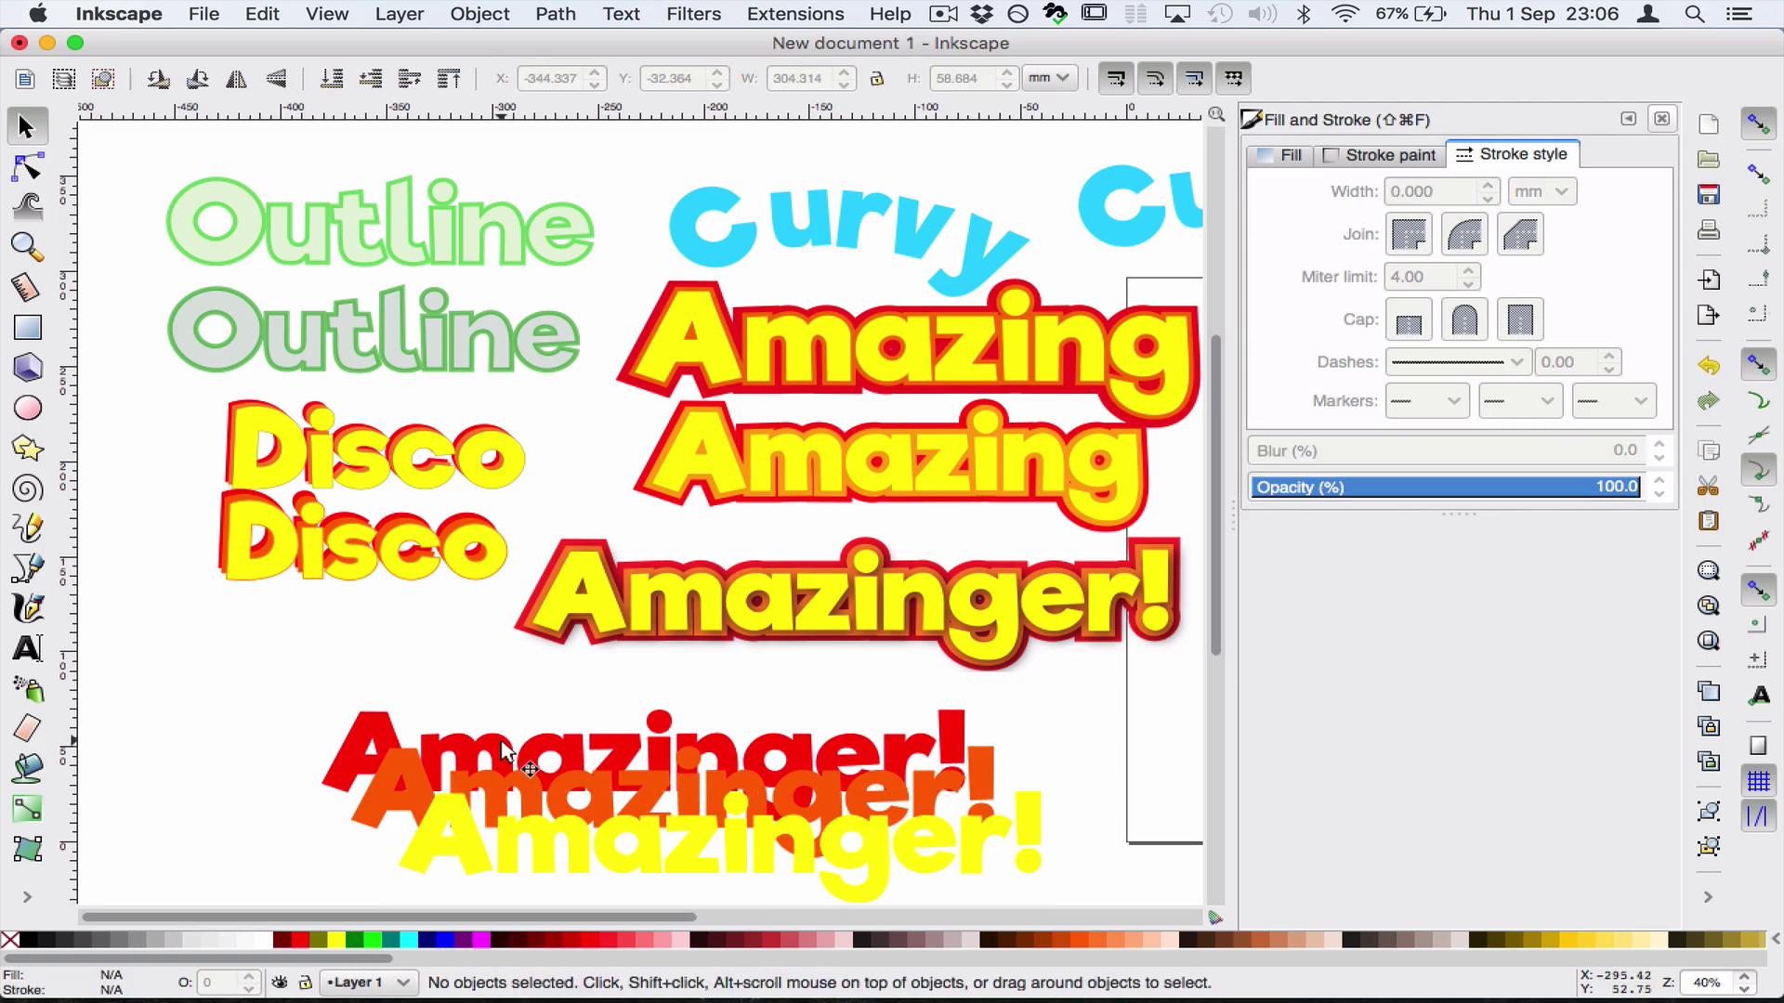
Give the red "Amazinger!" text a flat bright-red stroke 15 mm wide, then deselect it
click(506, 754)
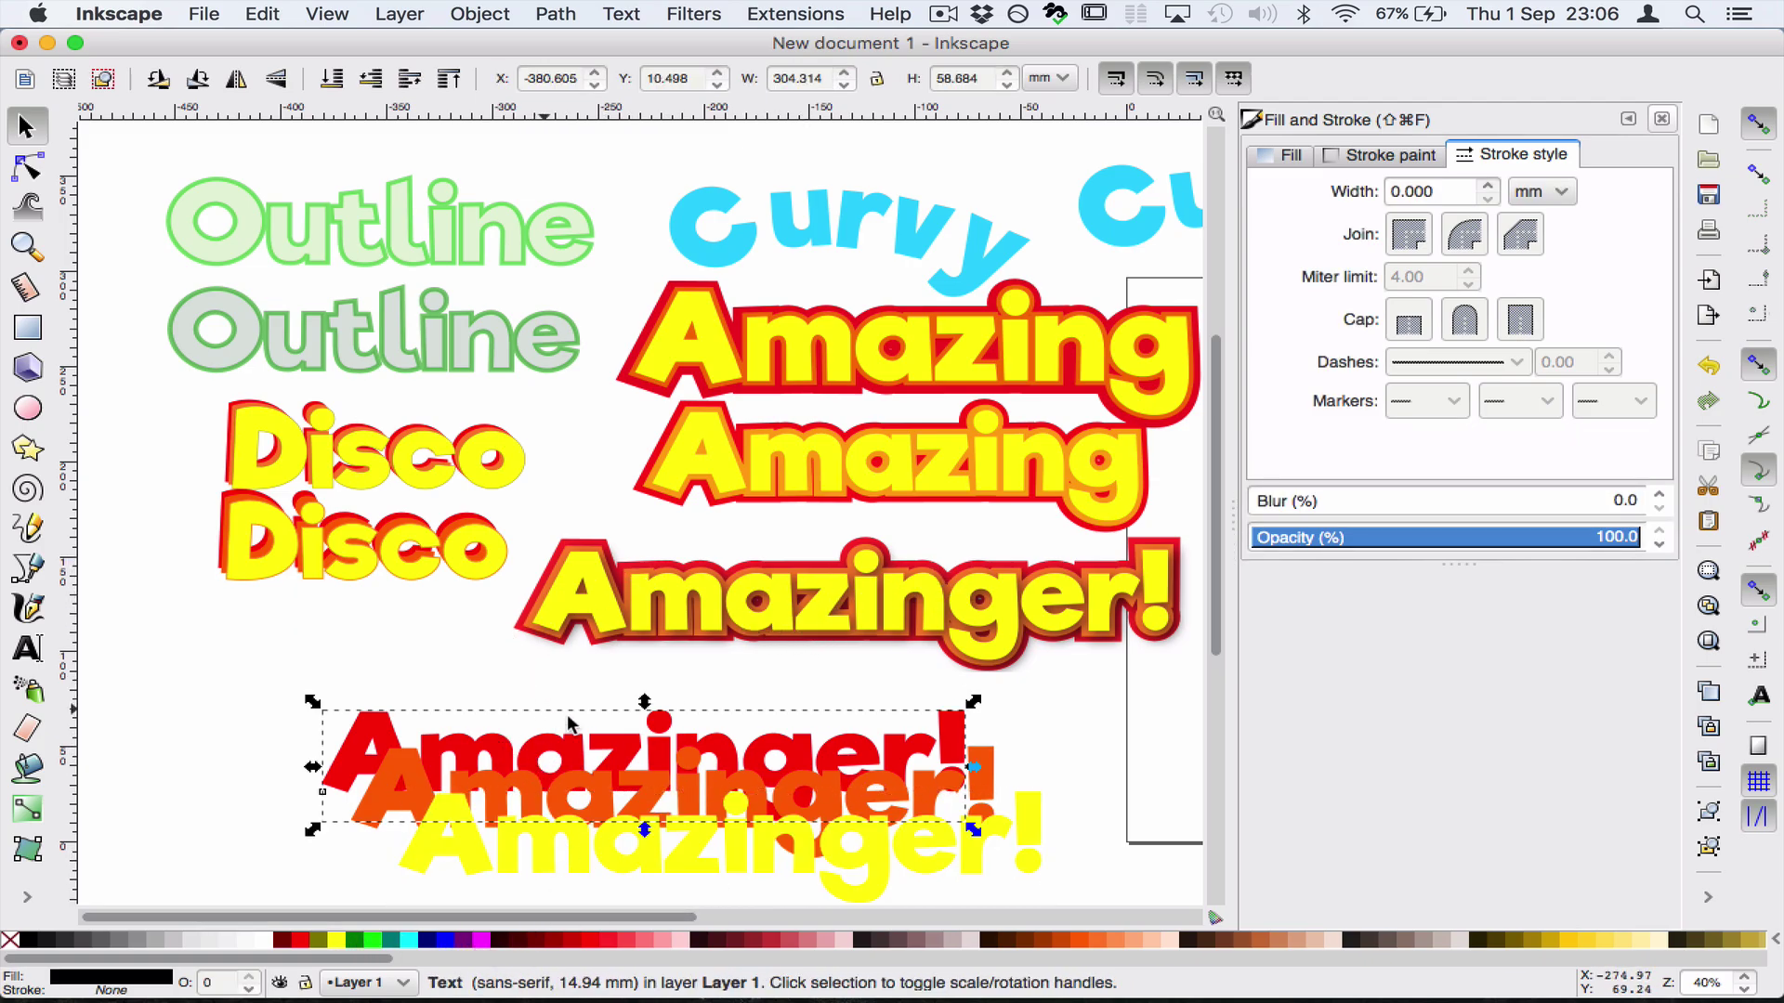
click(1431, 154)
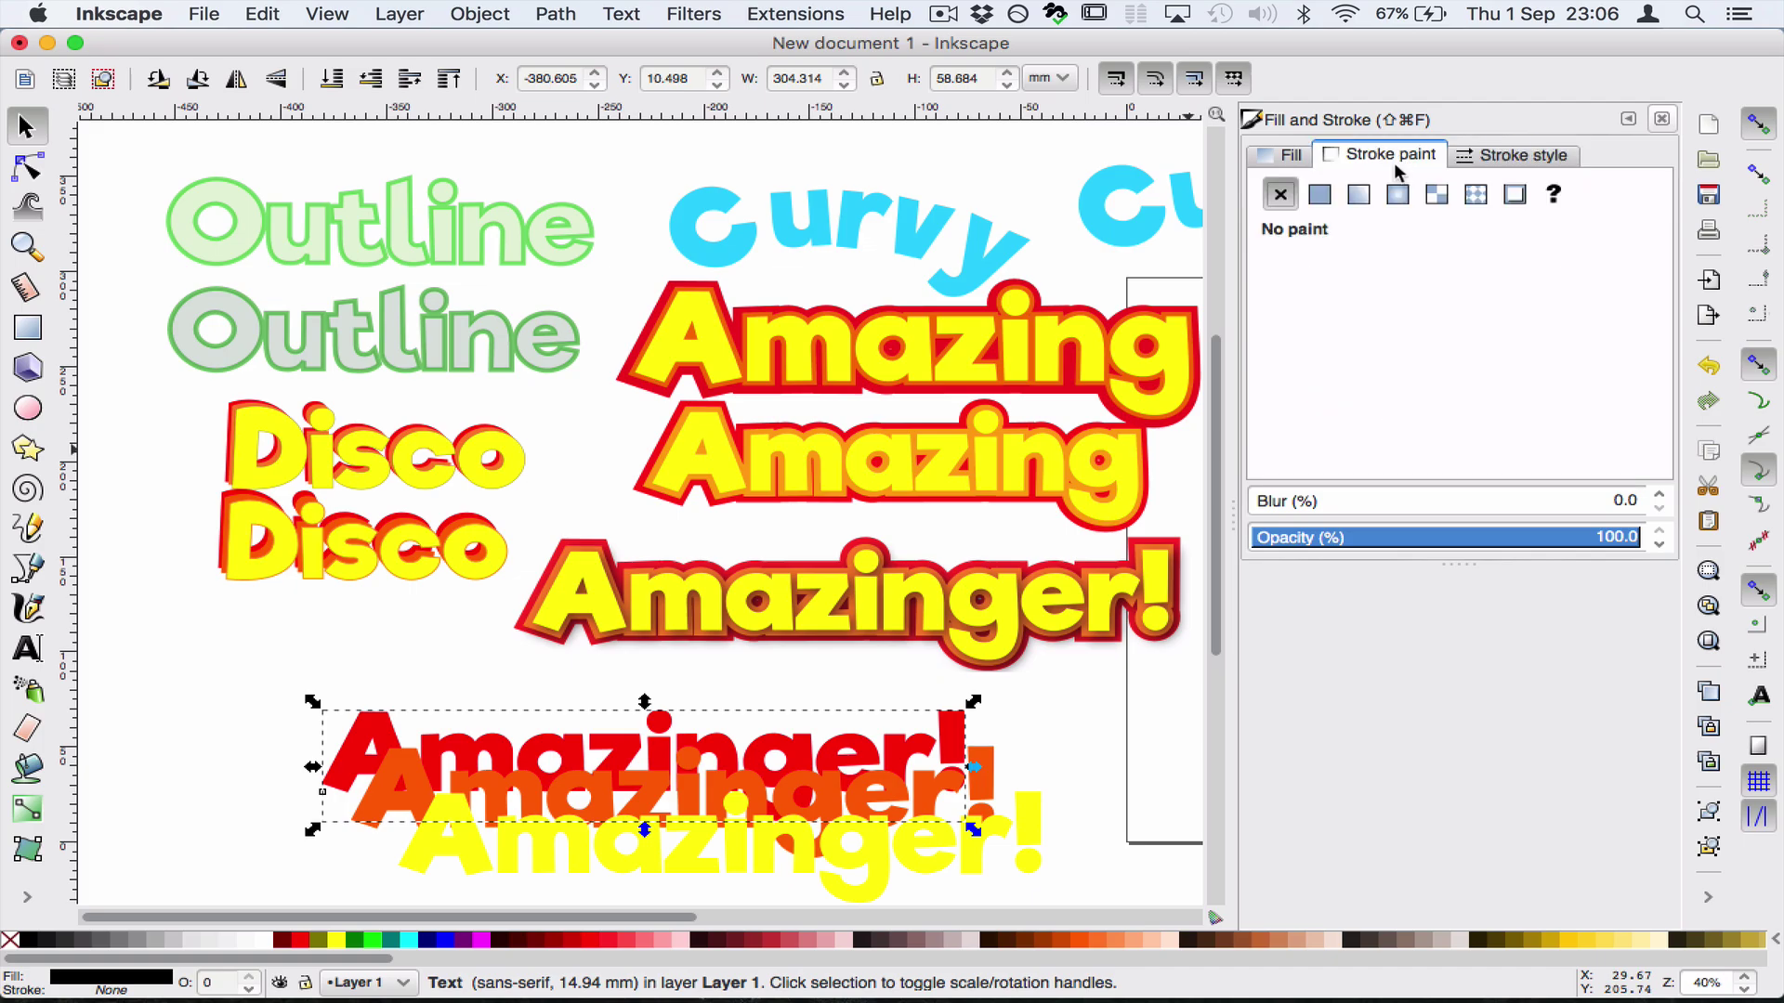
click(1320, 194)
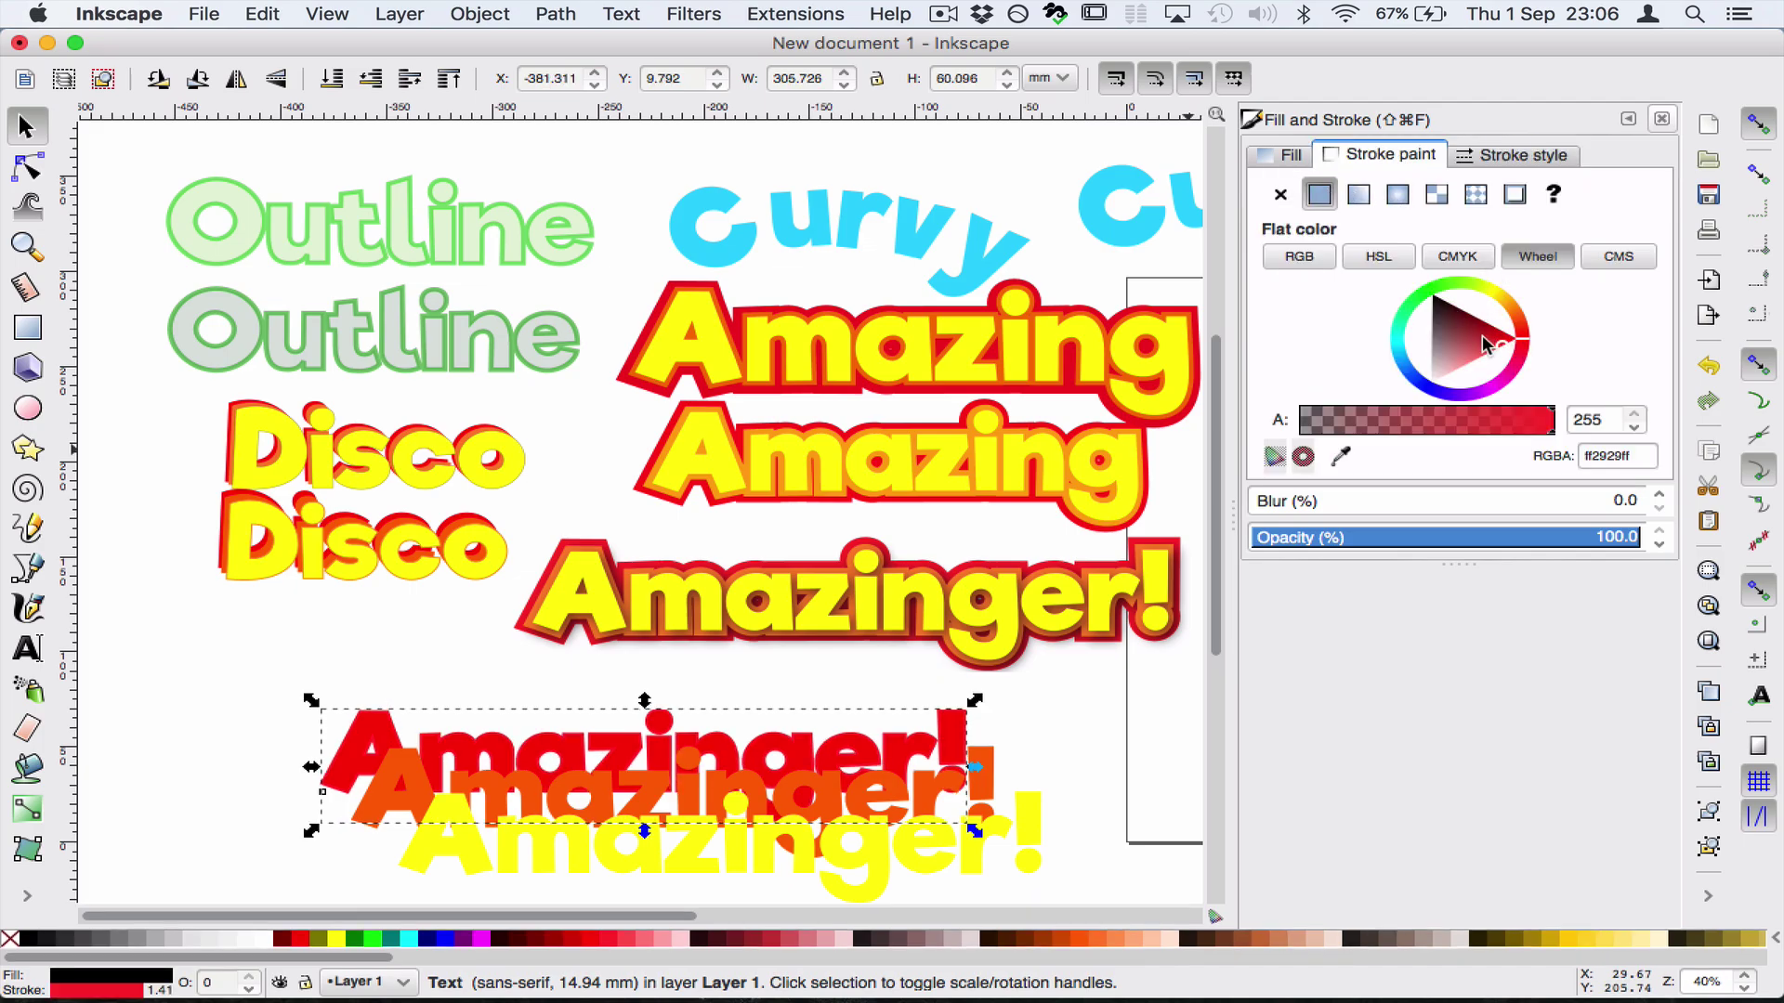
click(1516, 341)
click(1493, 165)
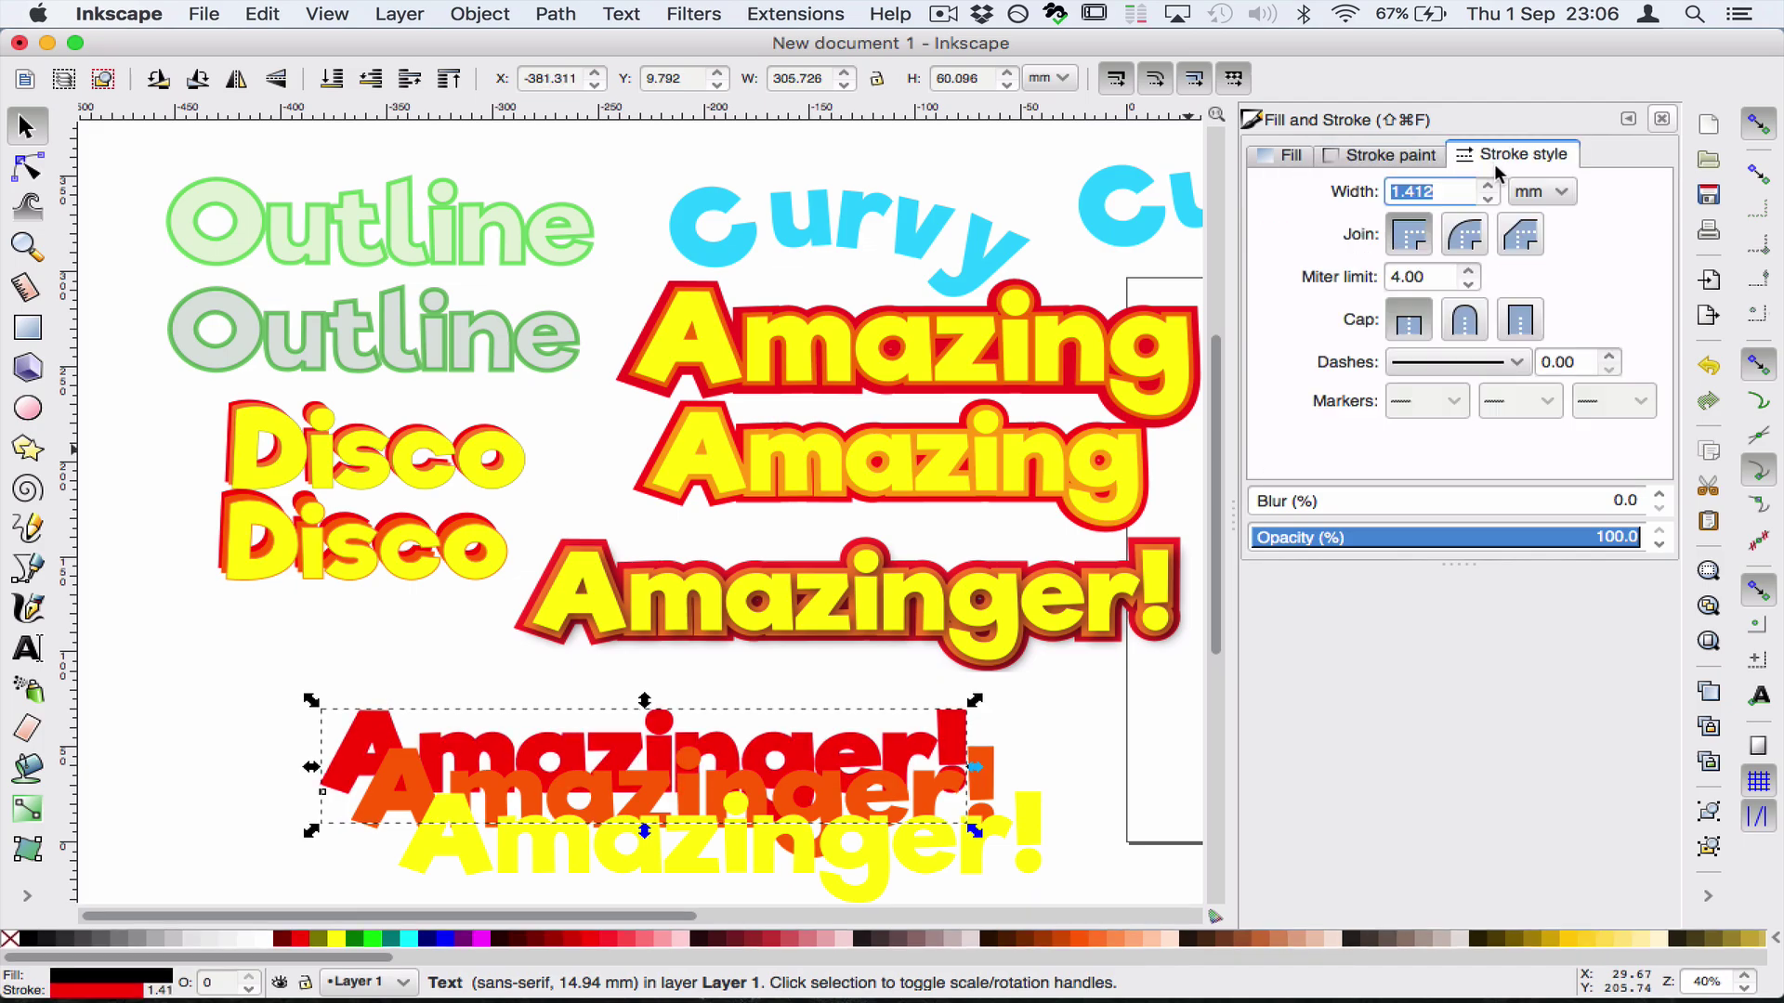
text(15)
key(Return)
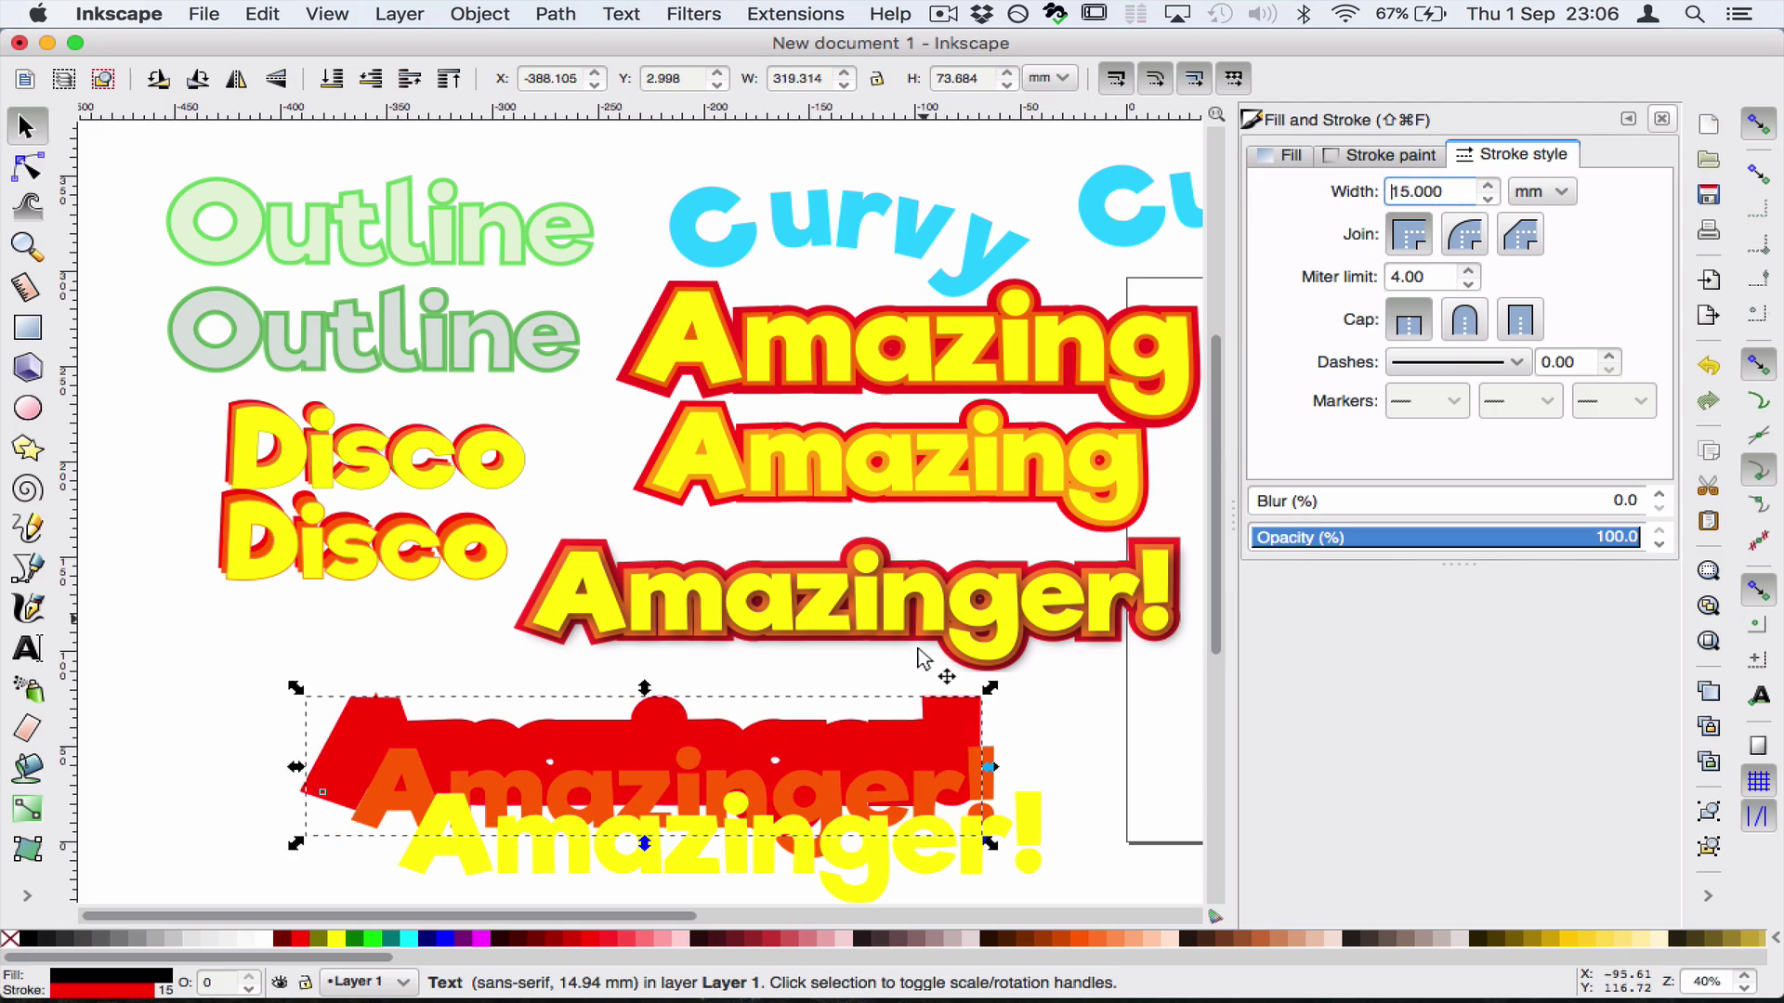
click(1011, 734)
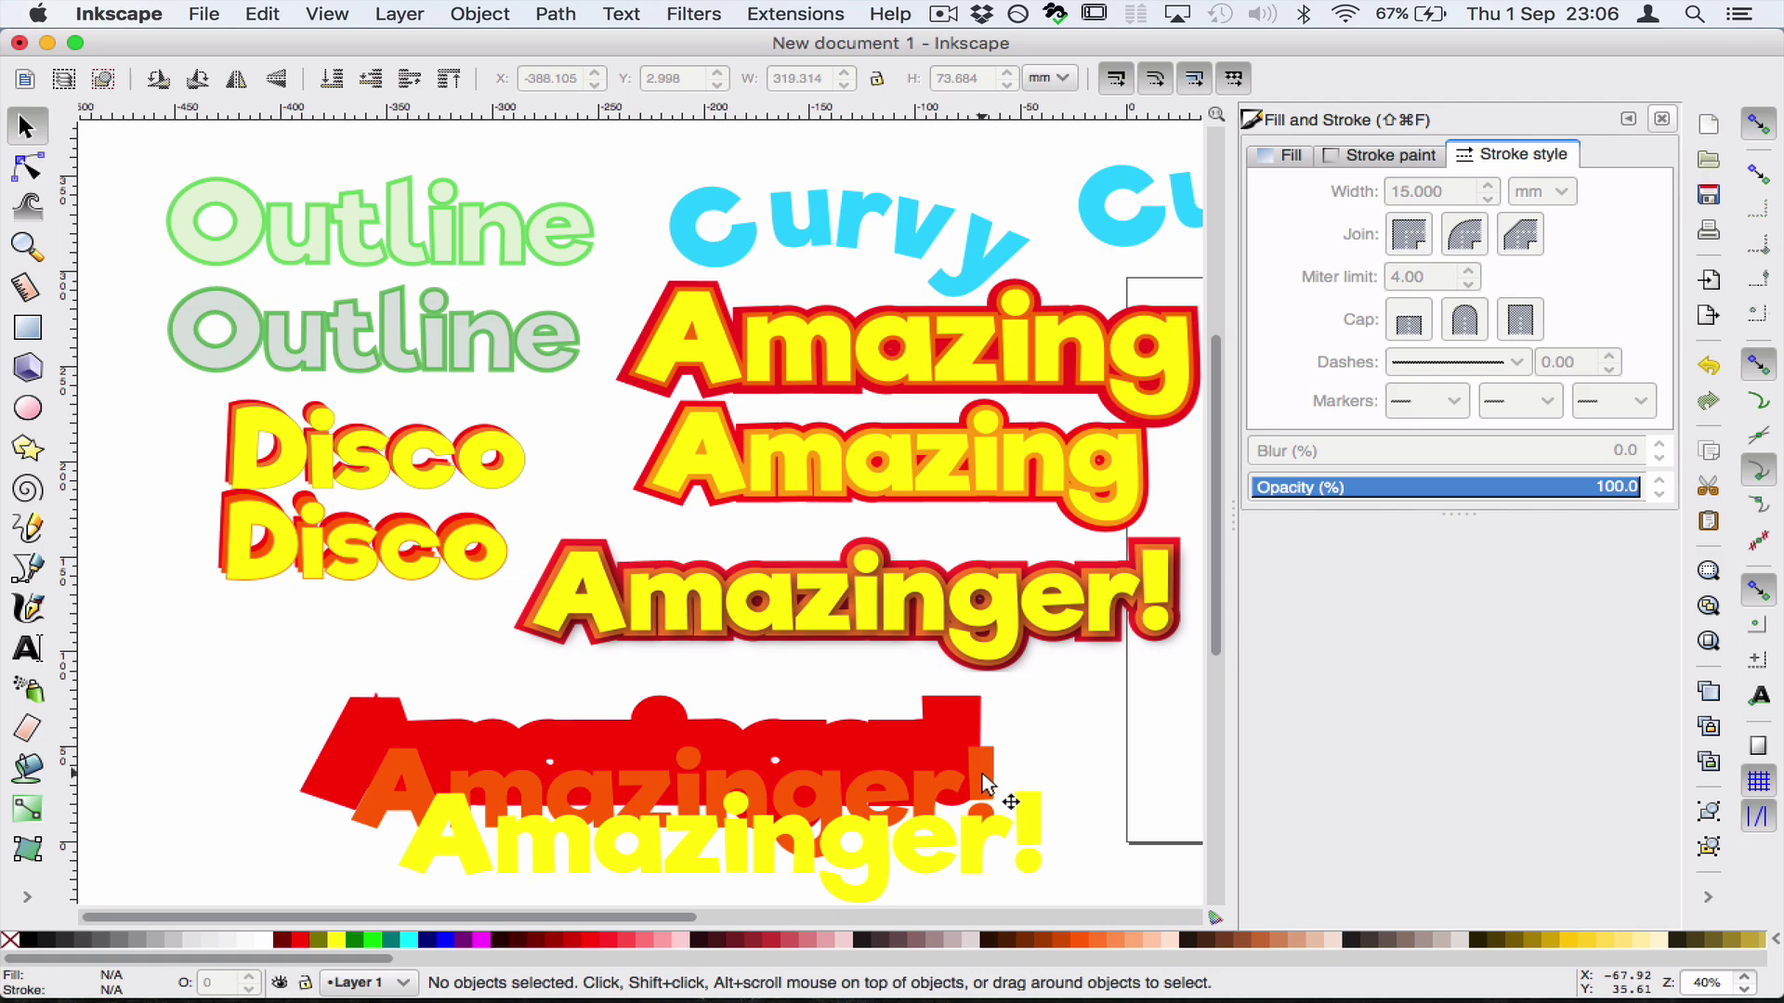
Move the orange "Amazinger!" copy onto the red text and give it a flat orange stroke 6 mm wide
click(989, 778)
drag(989, 779, 962, 743)
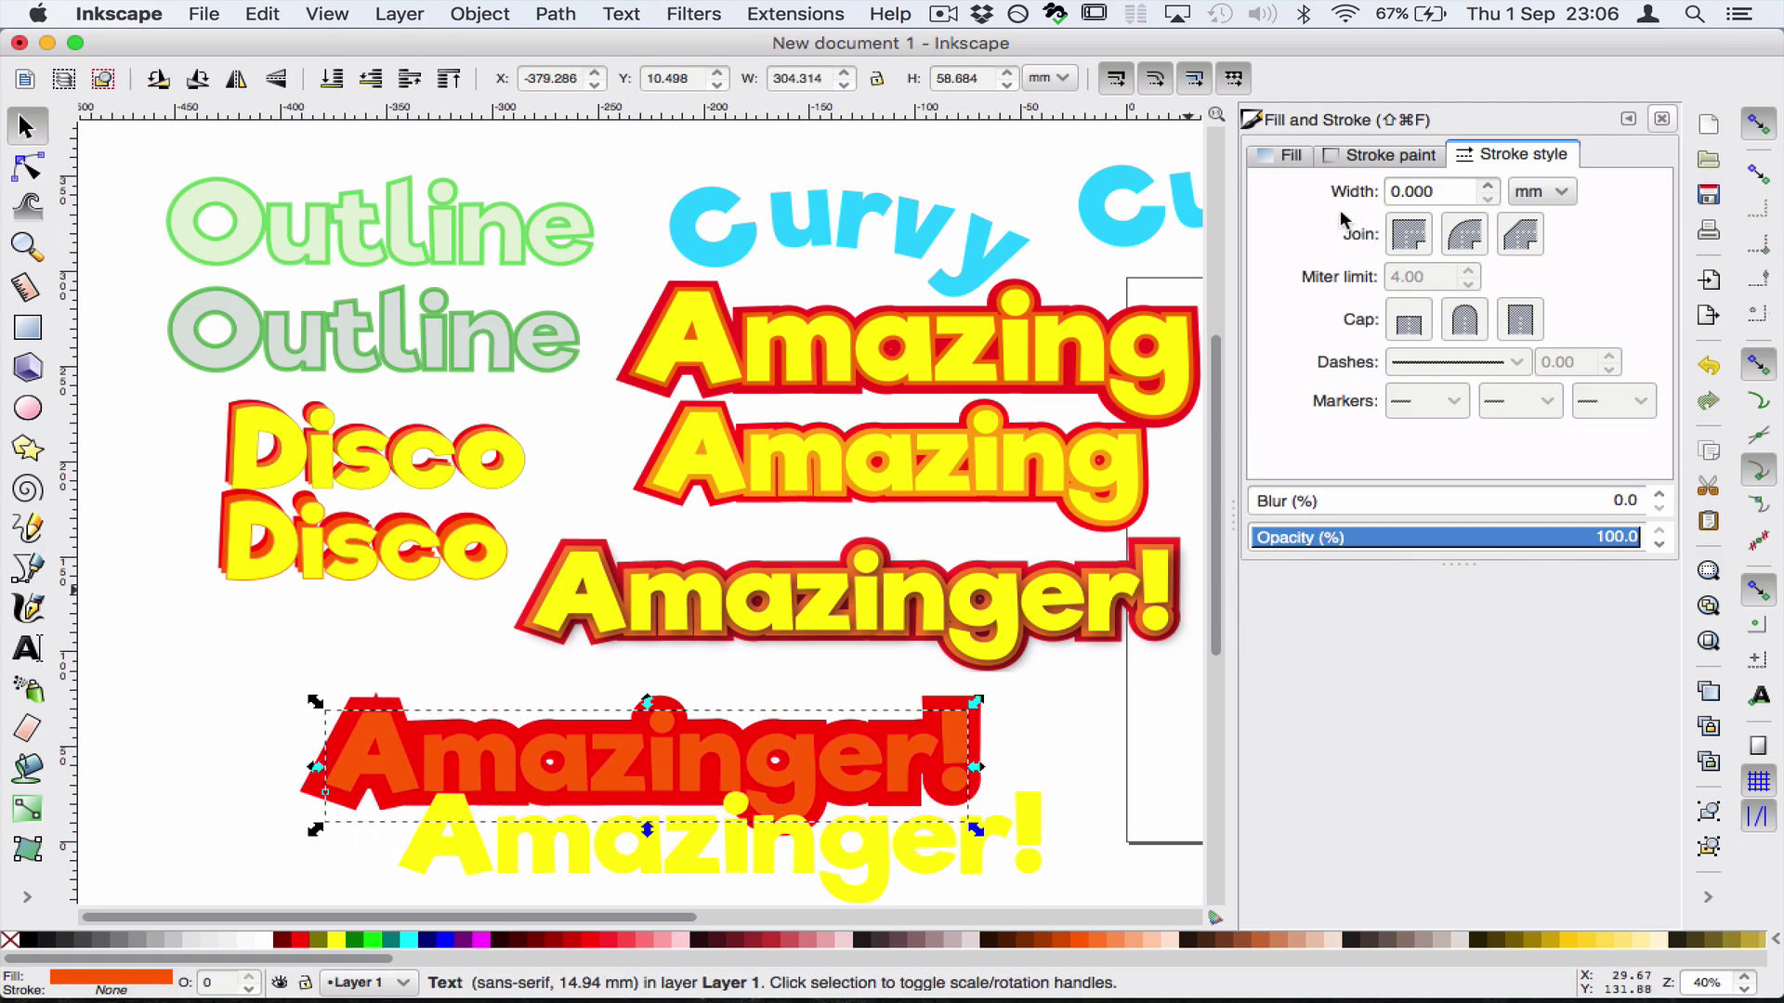
click(1389, 154)
click(1319, 194)
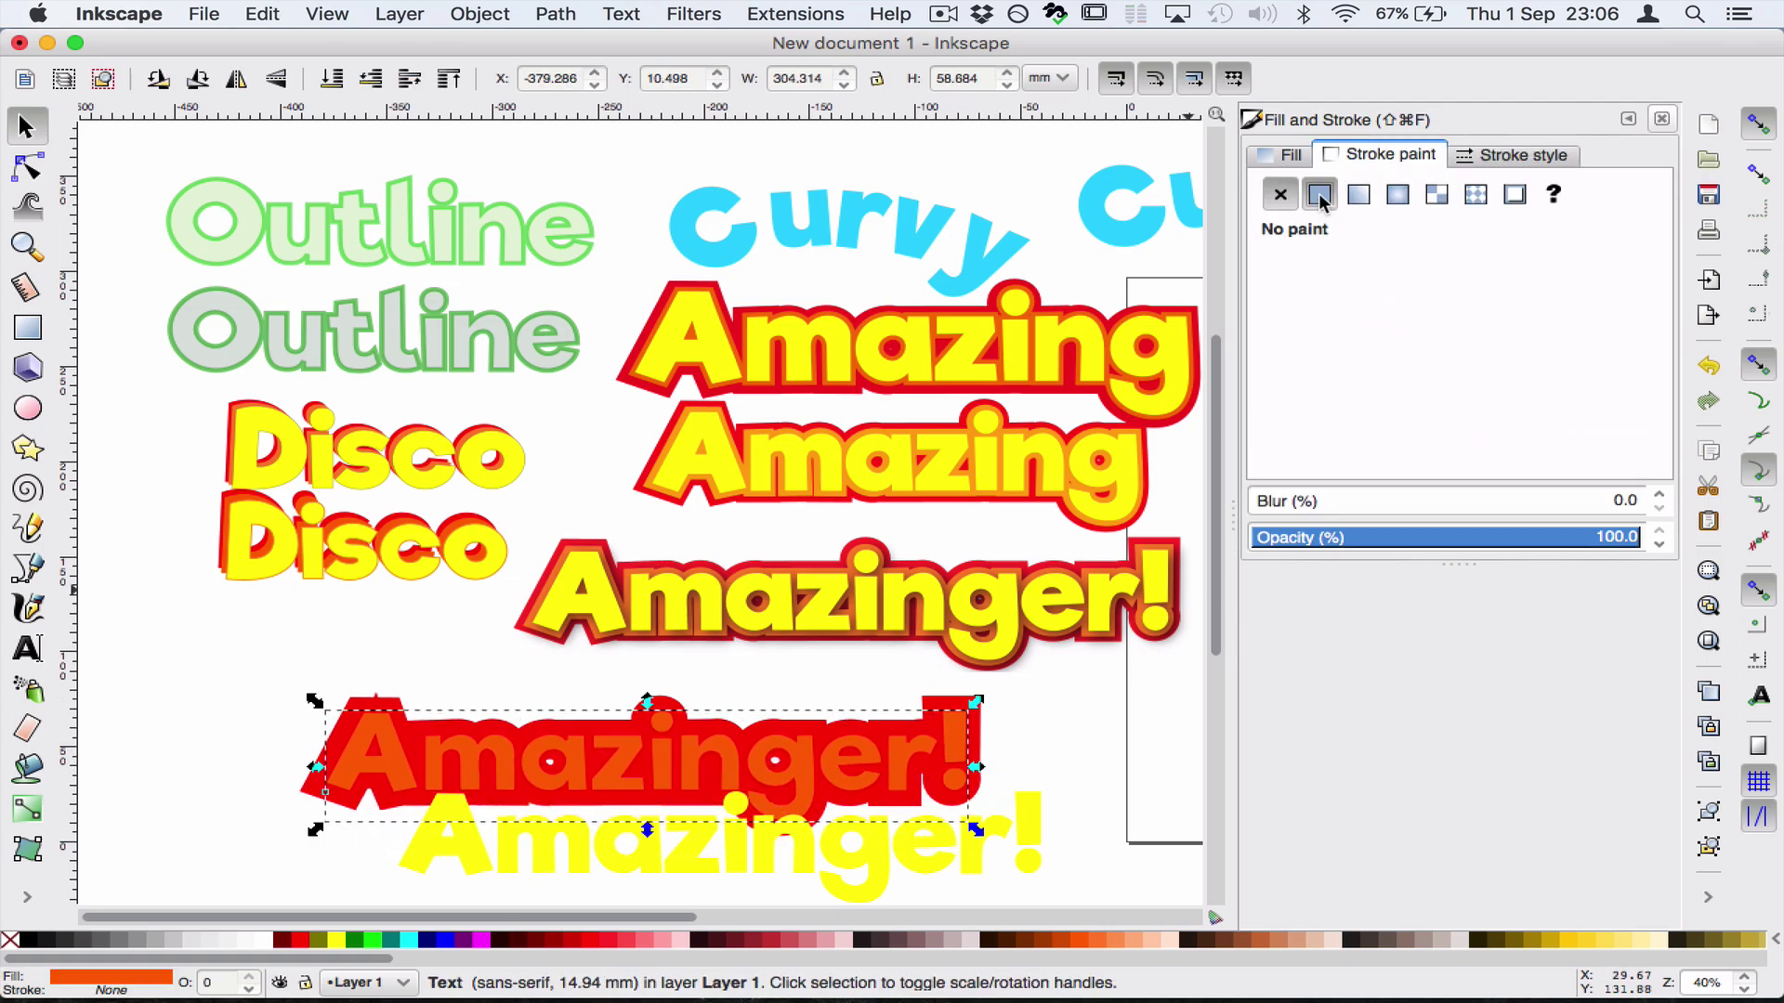
drag(1525, 332, 1534, 309)
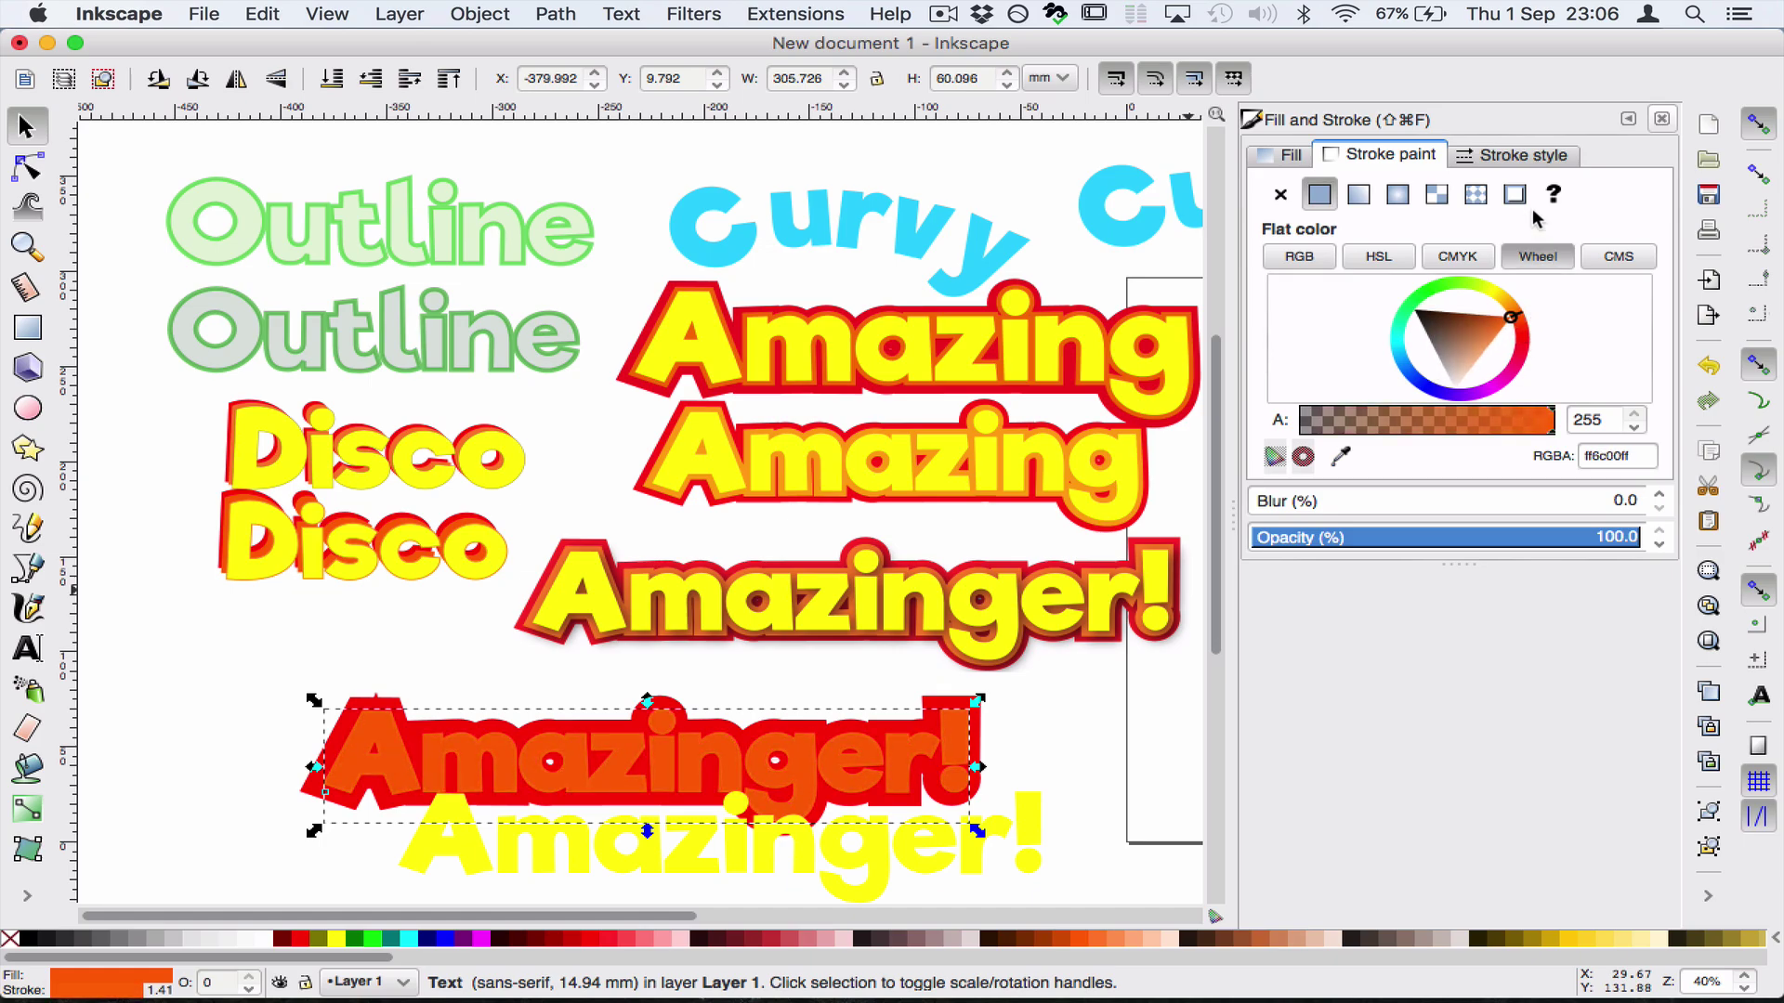
click(1523, 148)
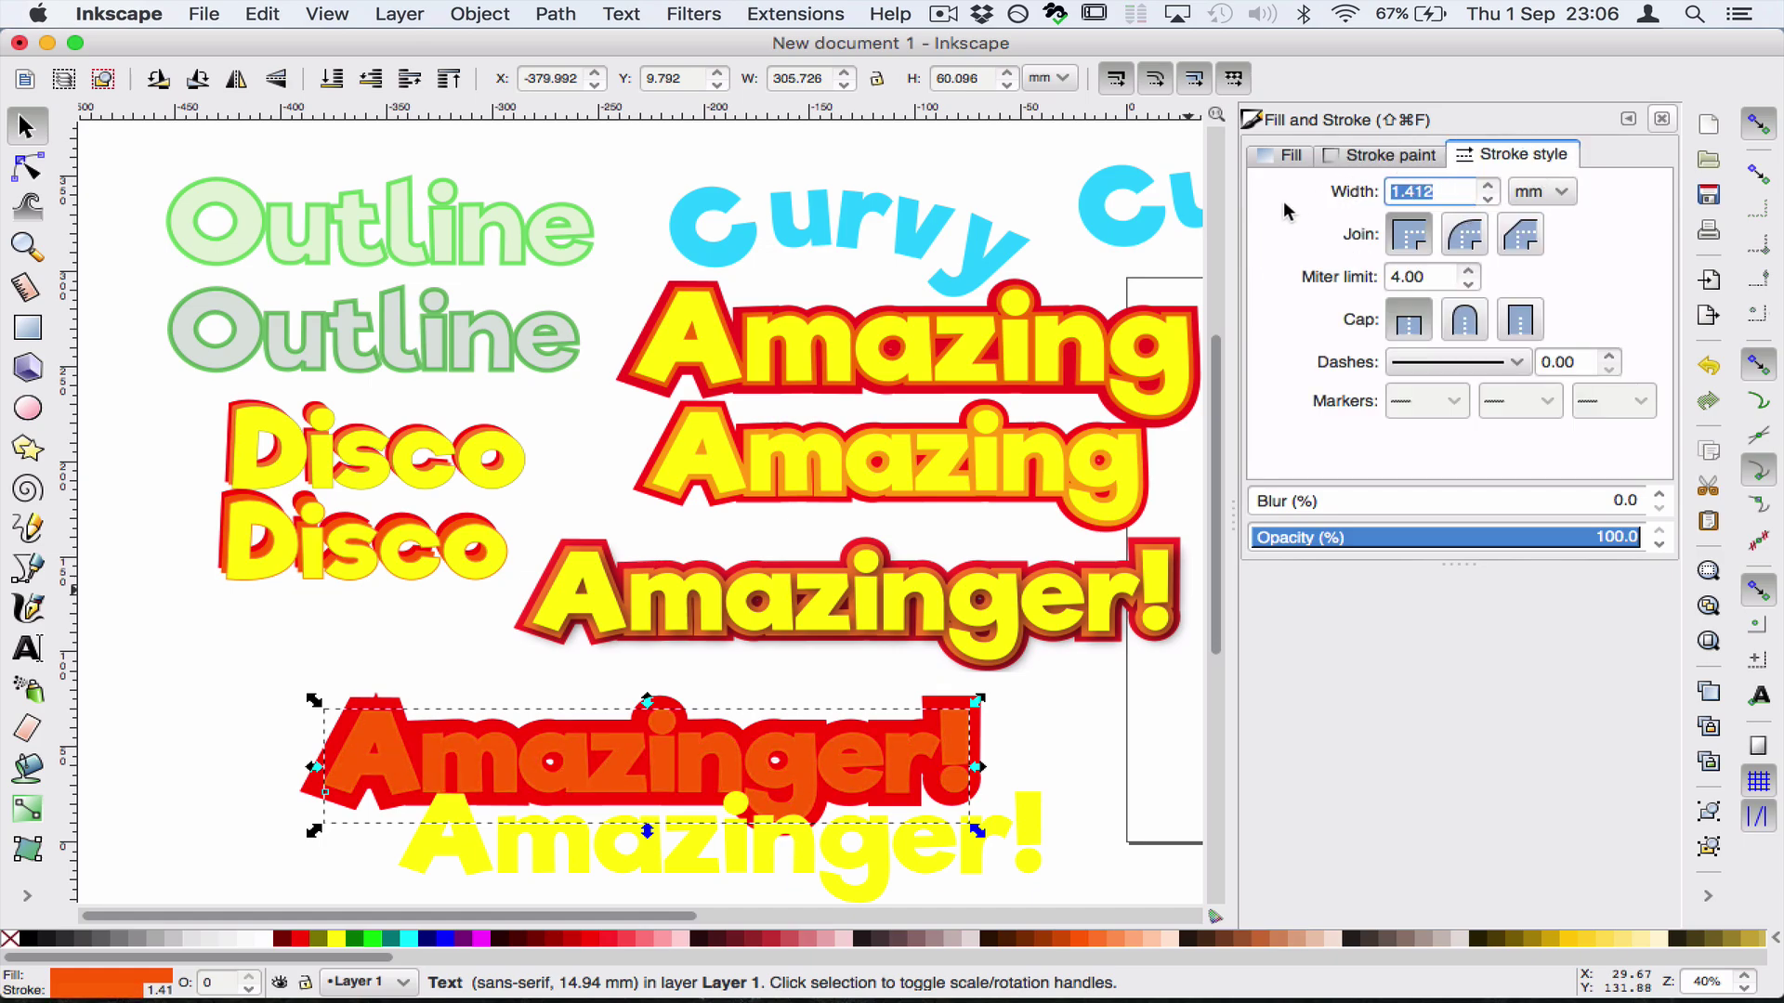
key(Return)
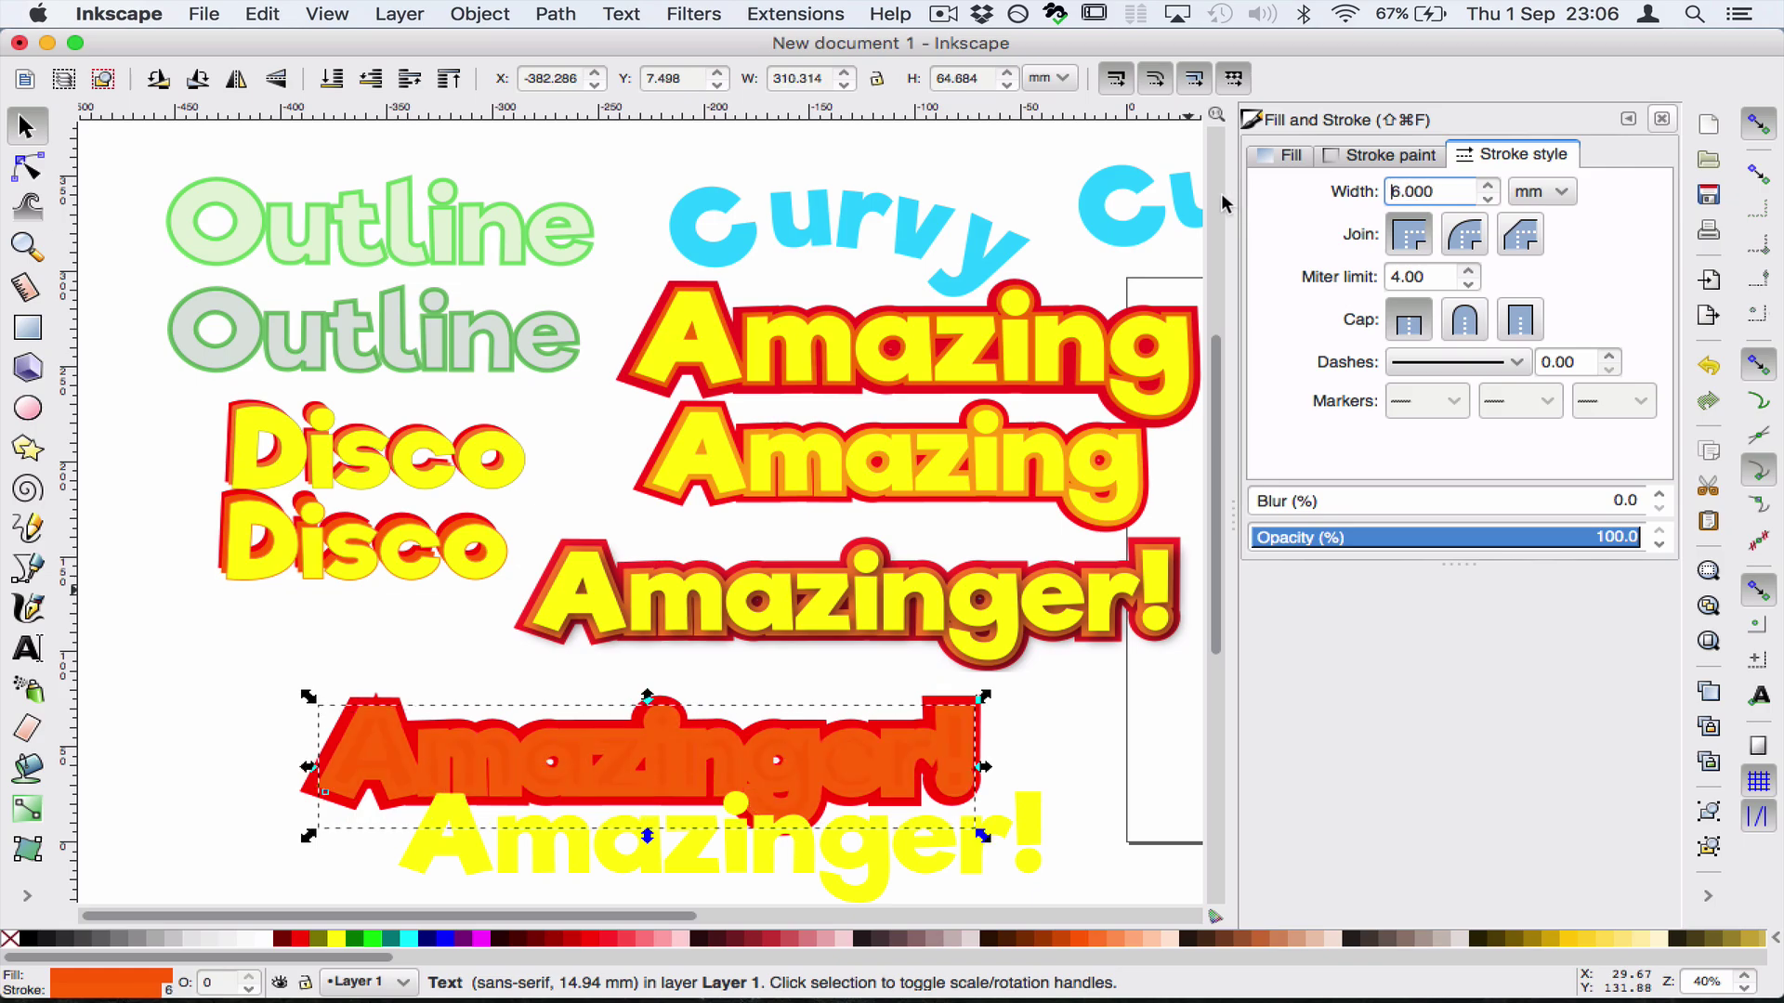
click(1029, 734)
Place the yellow "Amazinger!" copy over the orange text so the three layers stack, then deselect
drag(944, 756, 944, 758)
drag(807, 860, 739, 778)
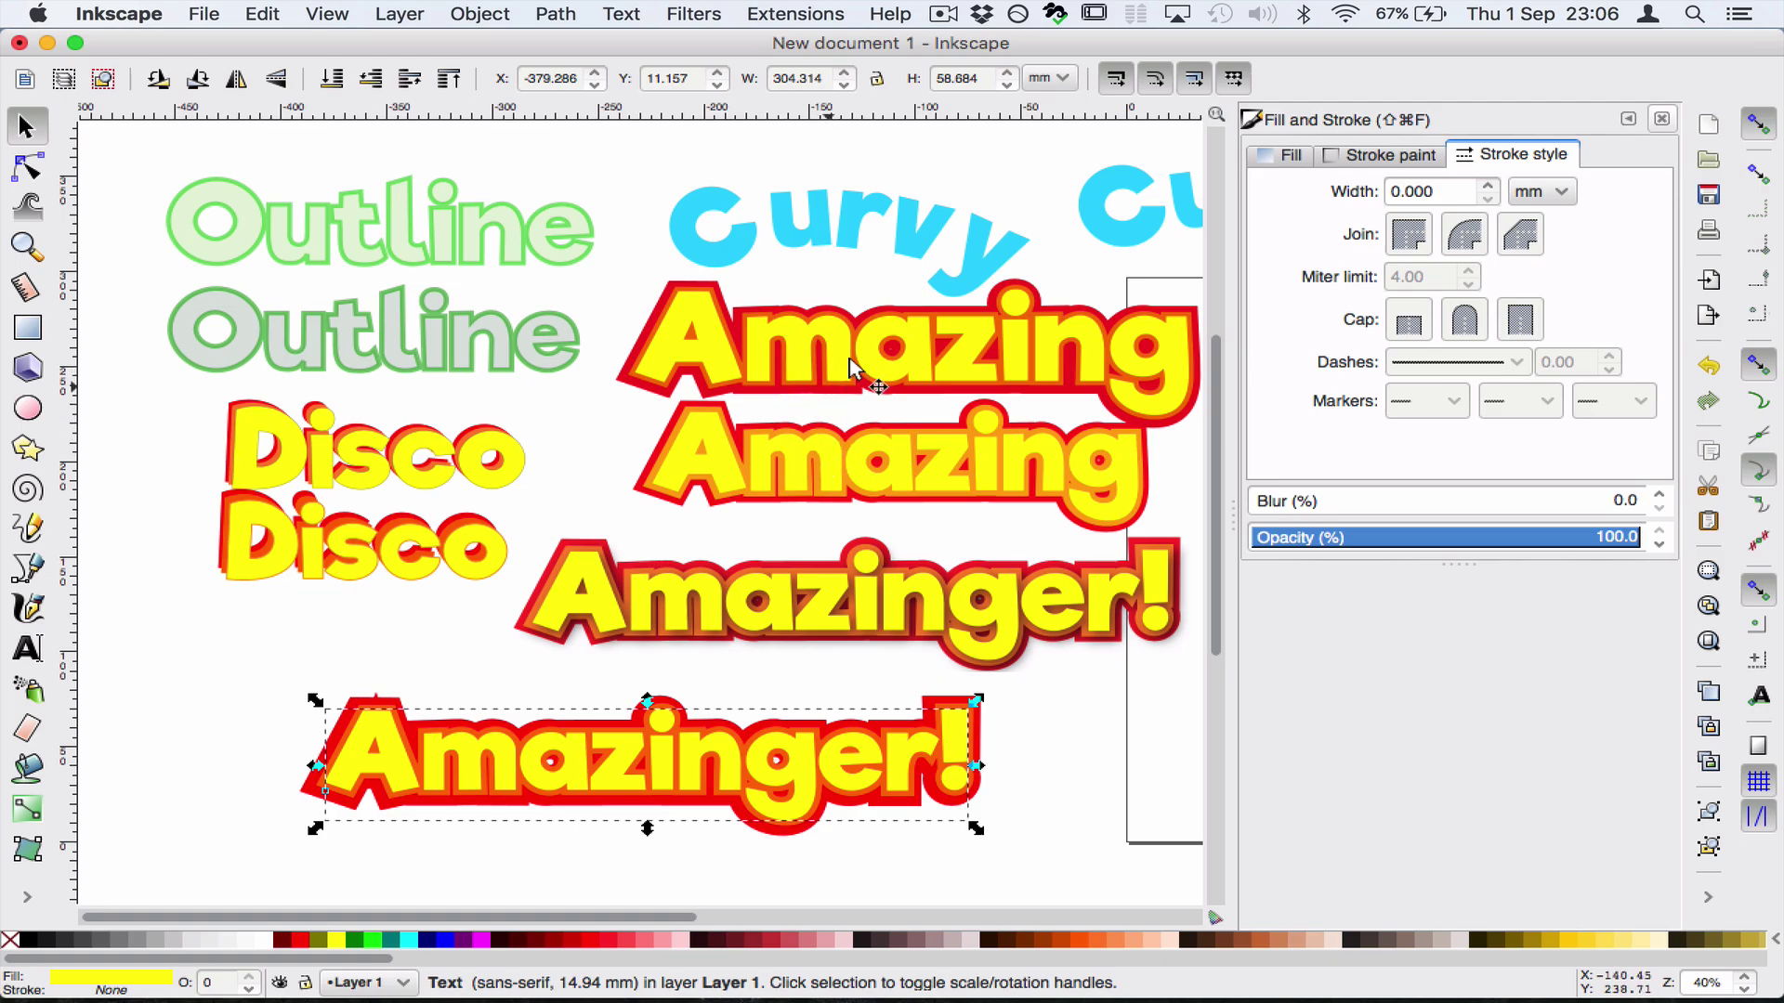
click(731, 894)
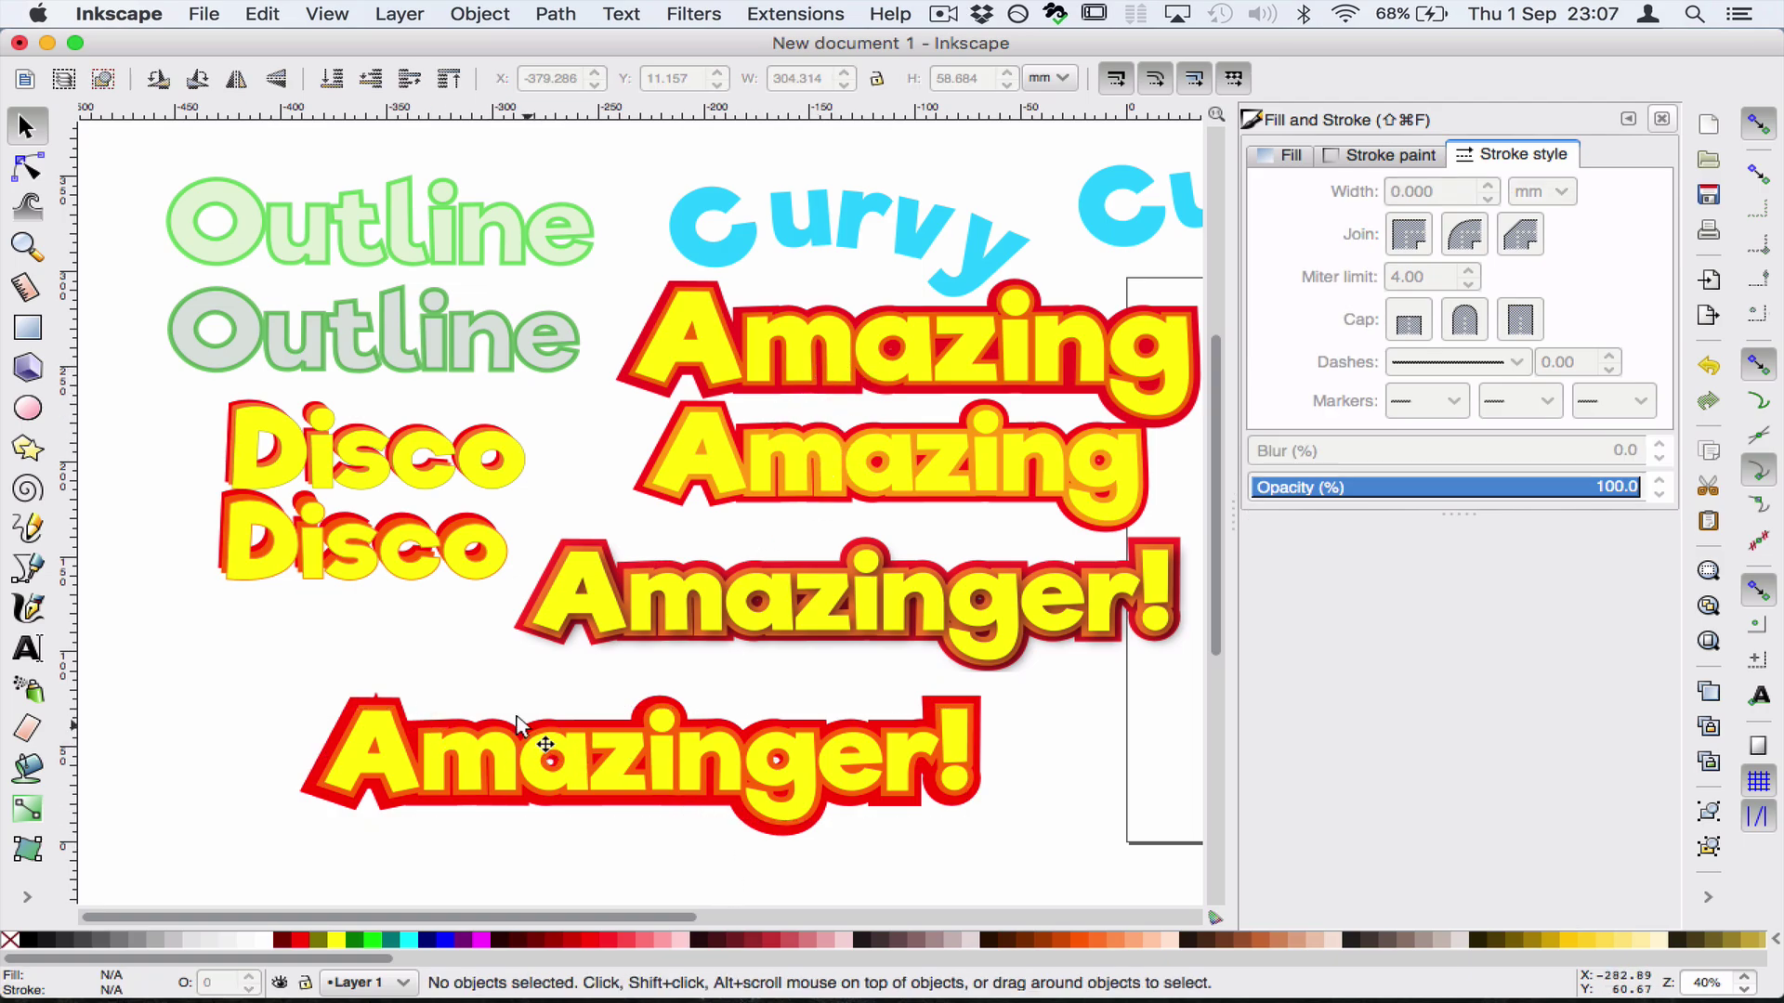
Reduce the red text's stroke width to 12.4 mm to remove the spike above the letter A
key(z)
drag(261, 674, 493, 839)
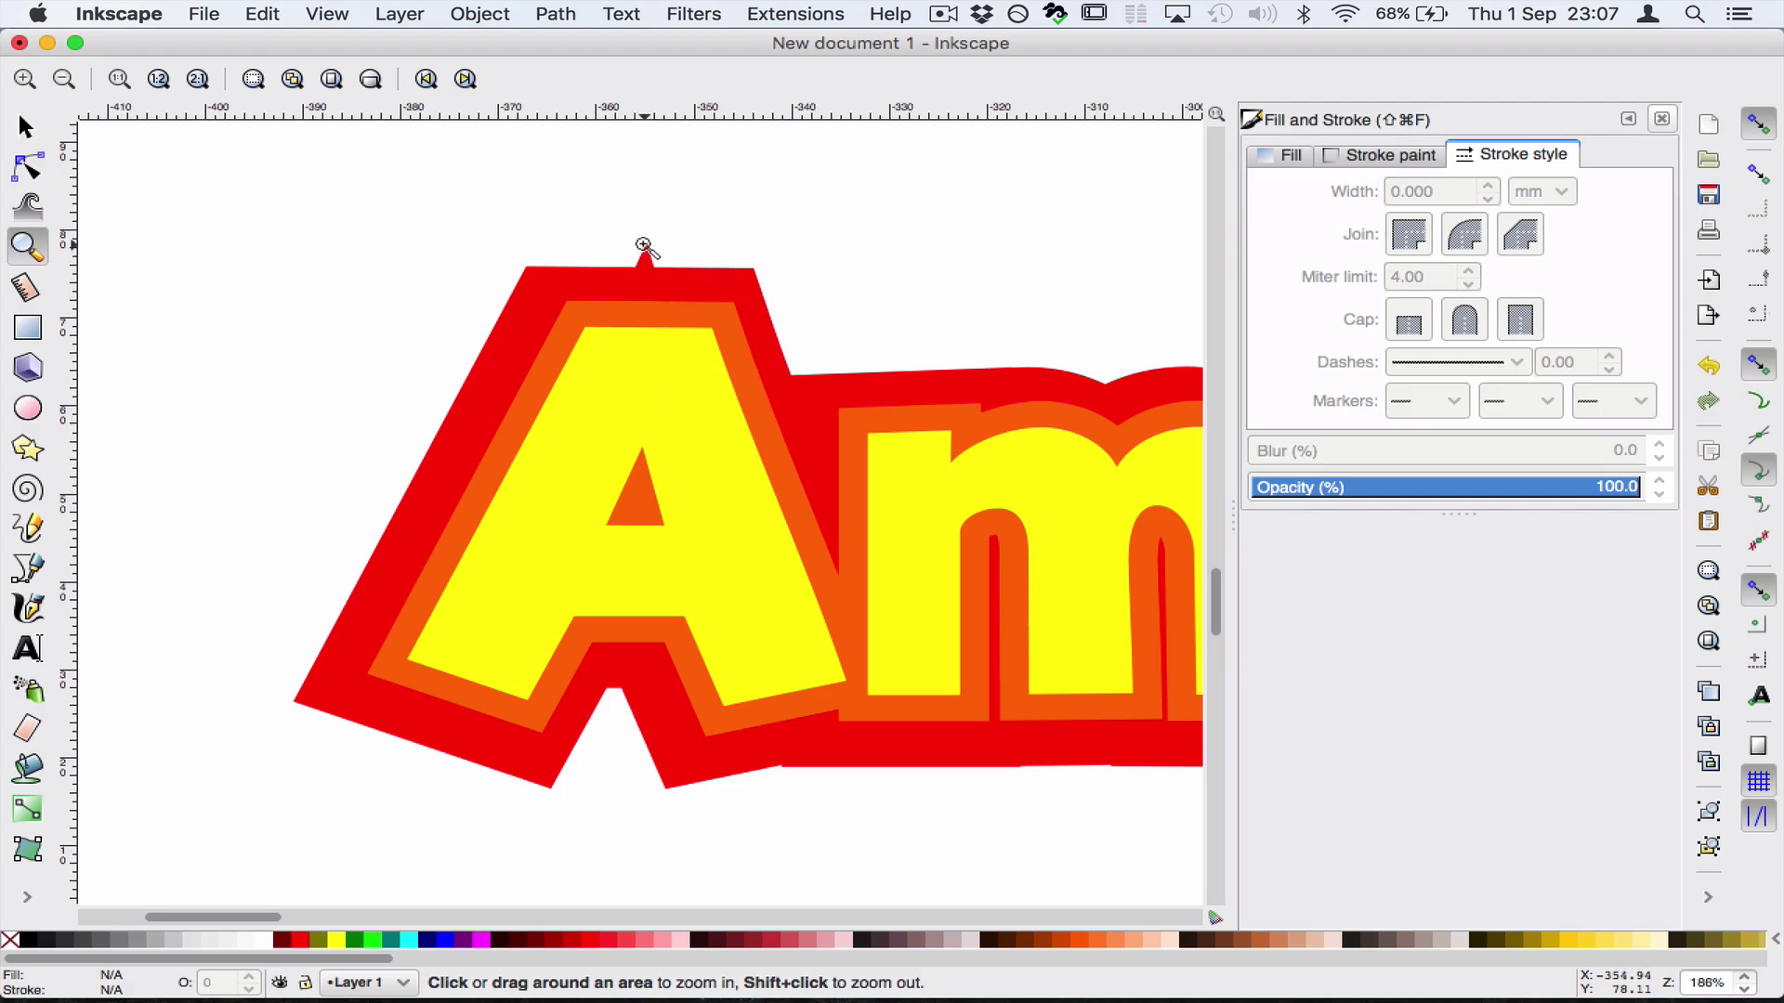
click(25, 126)
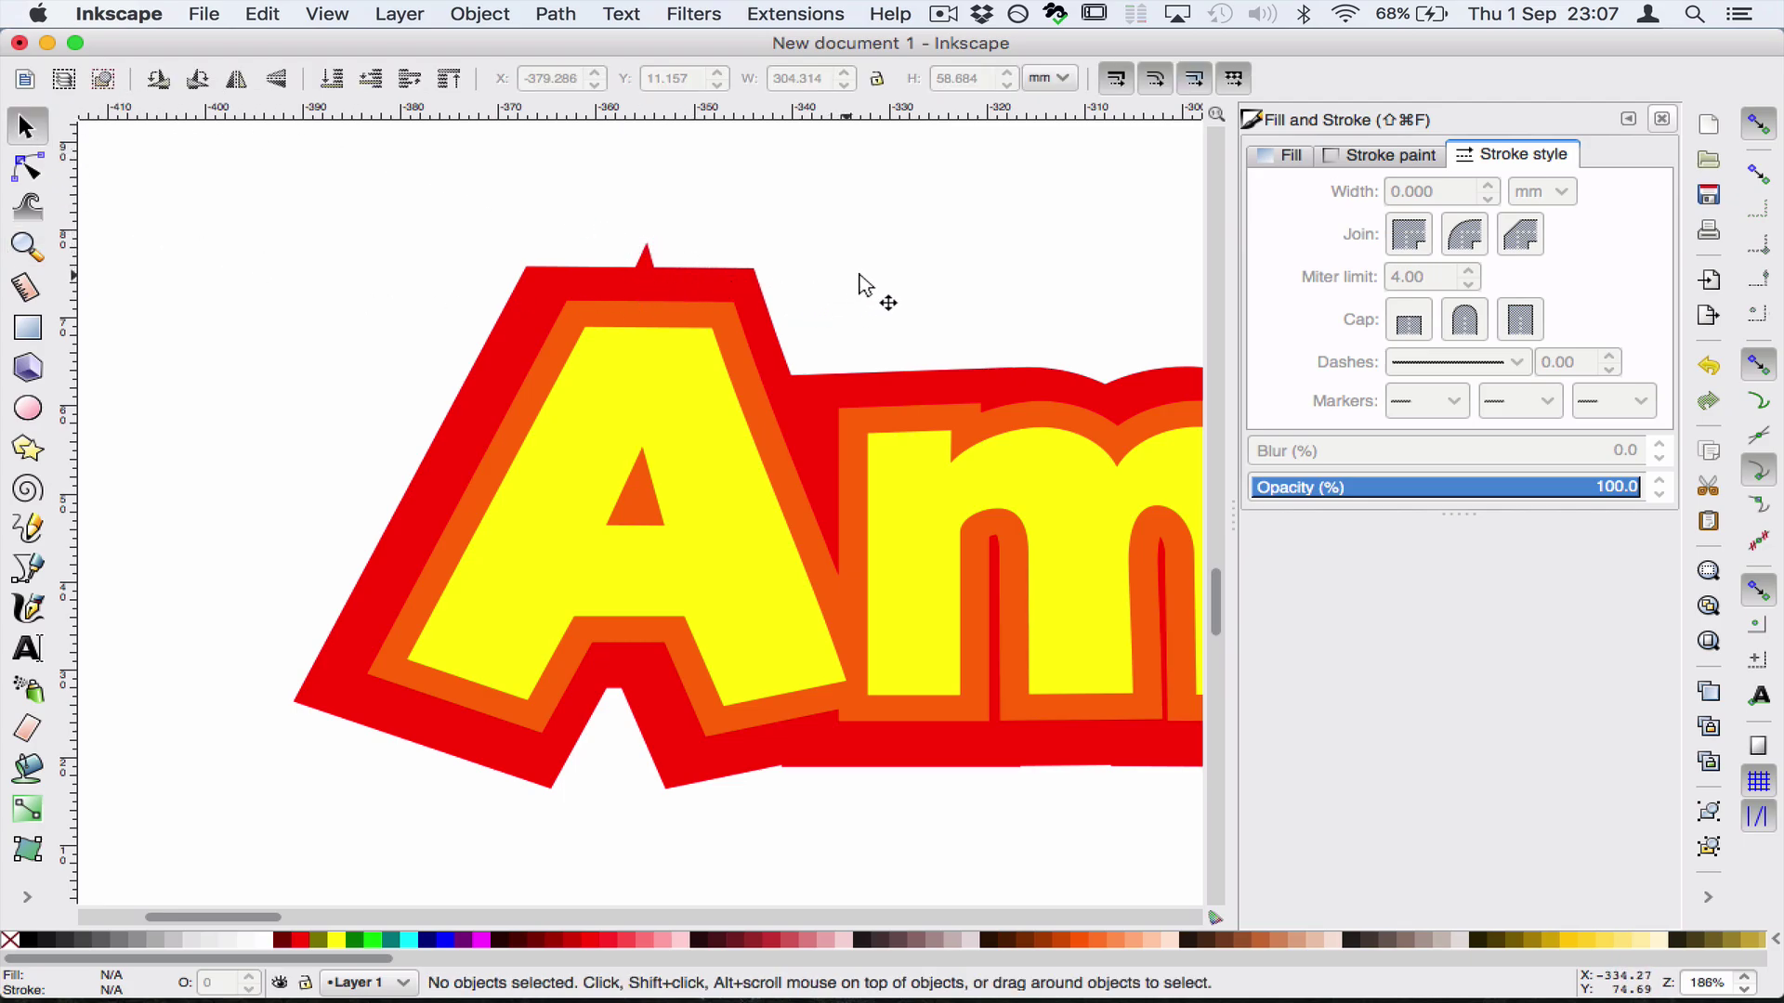
click(723, 273)
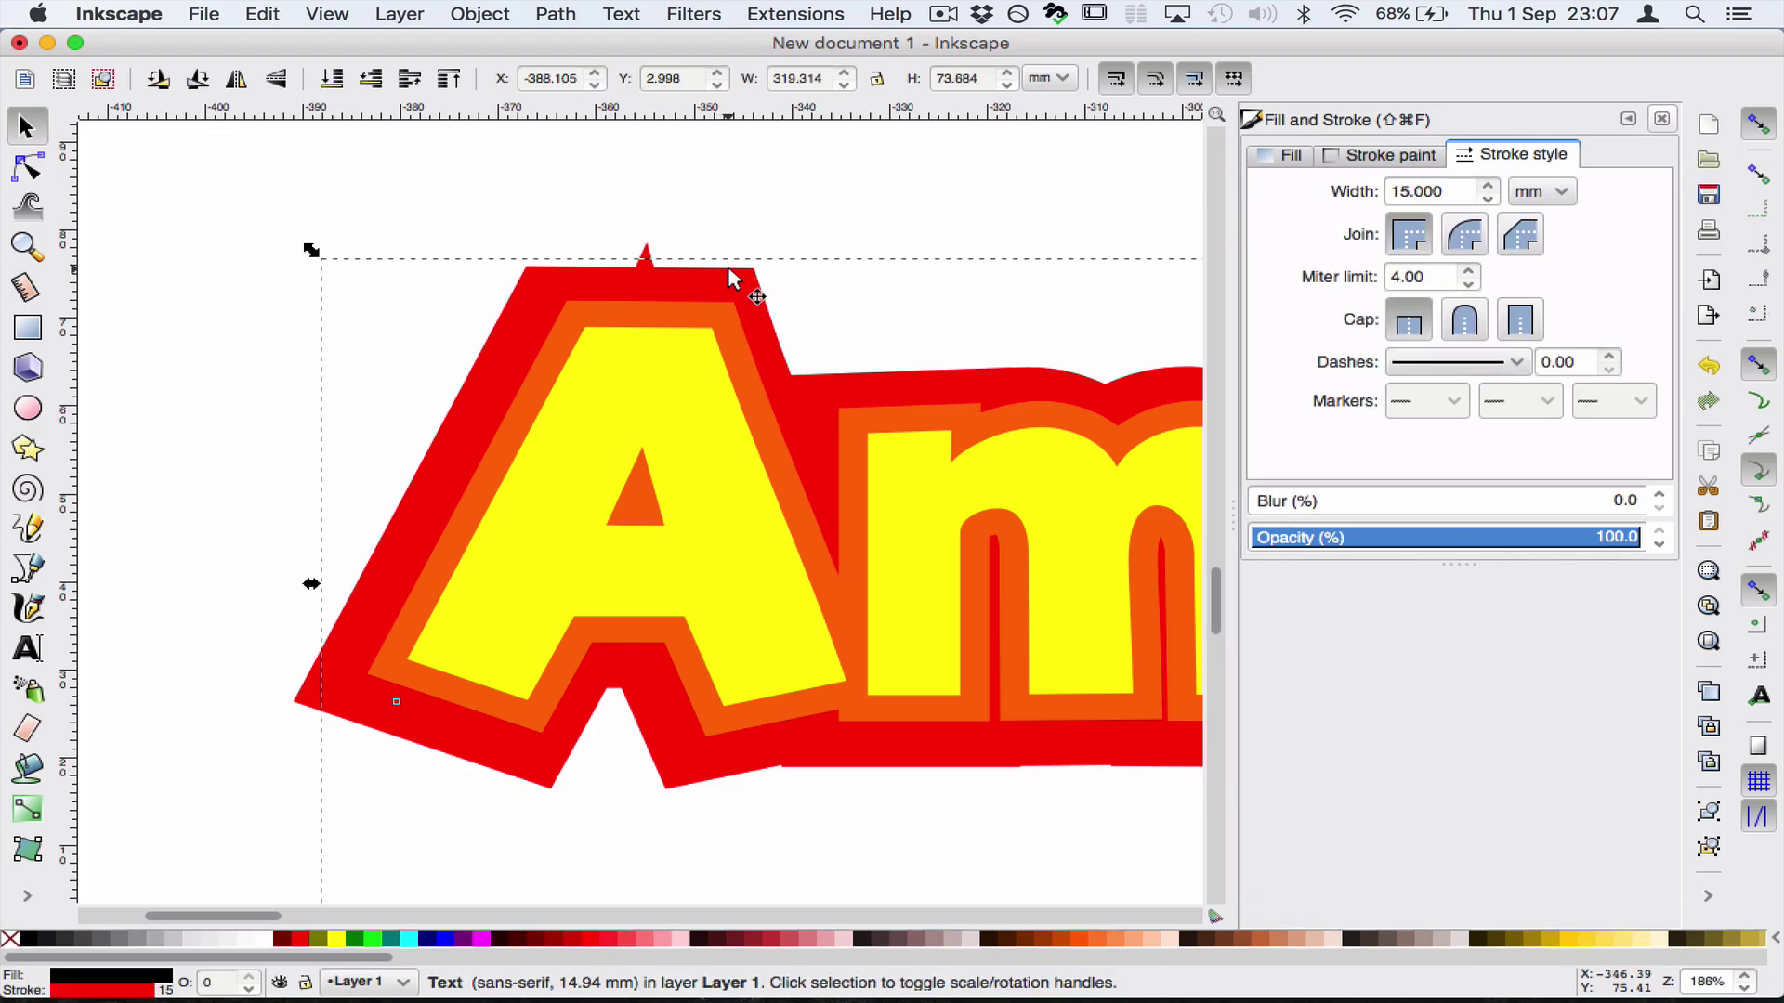
click(1490, 200)
click(1488, 201)
click(1488, 202)
click(1487, 205)
click(1487, 202)
click(1487, 201)
click(1487, 202)
click(1487, 202)
click(1488, 201)
click(1487, 201)
click(1487, 202)
click(1488, 201)
click(1488, 201)
click(1487, 202)
click(1488, 201)
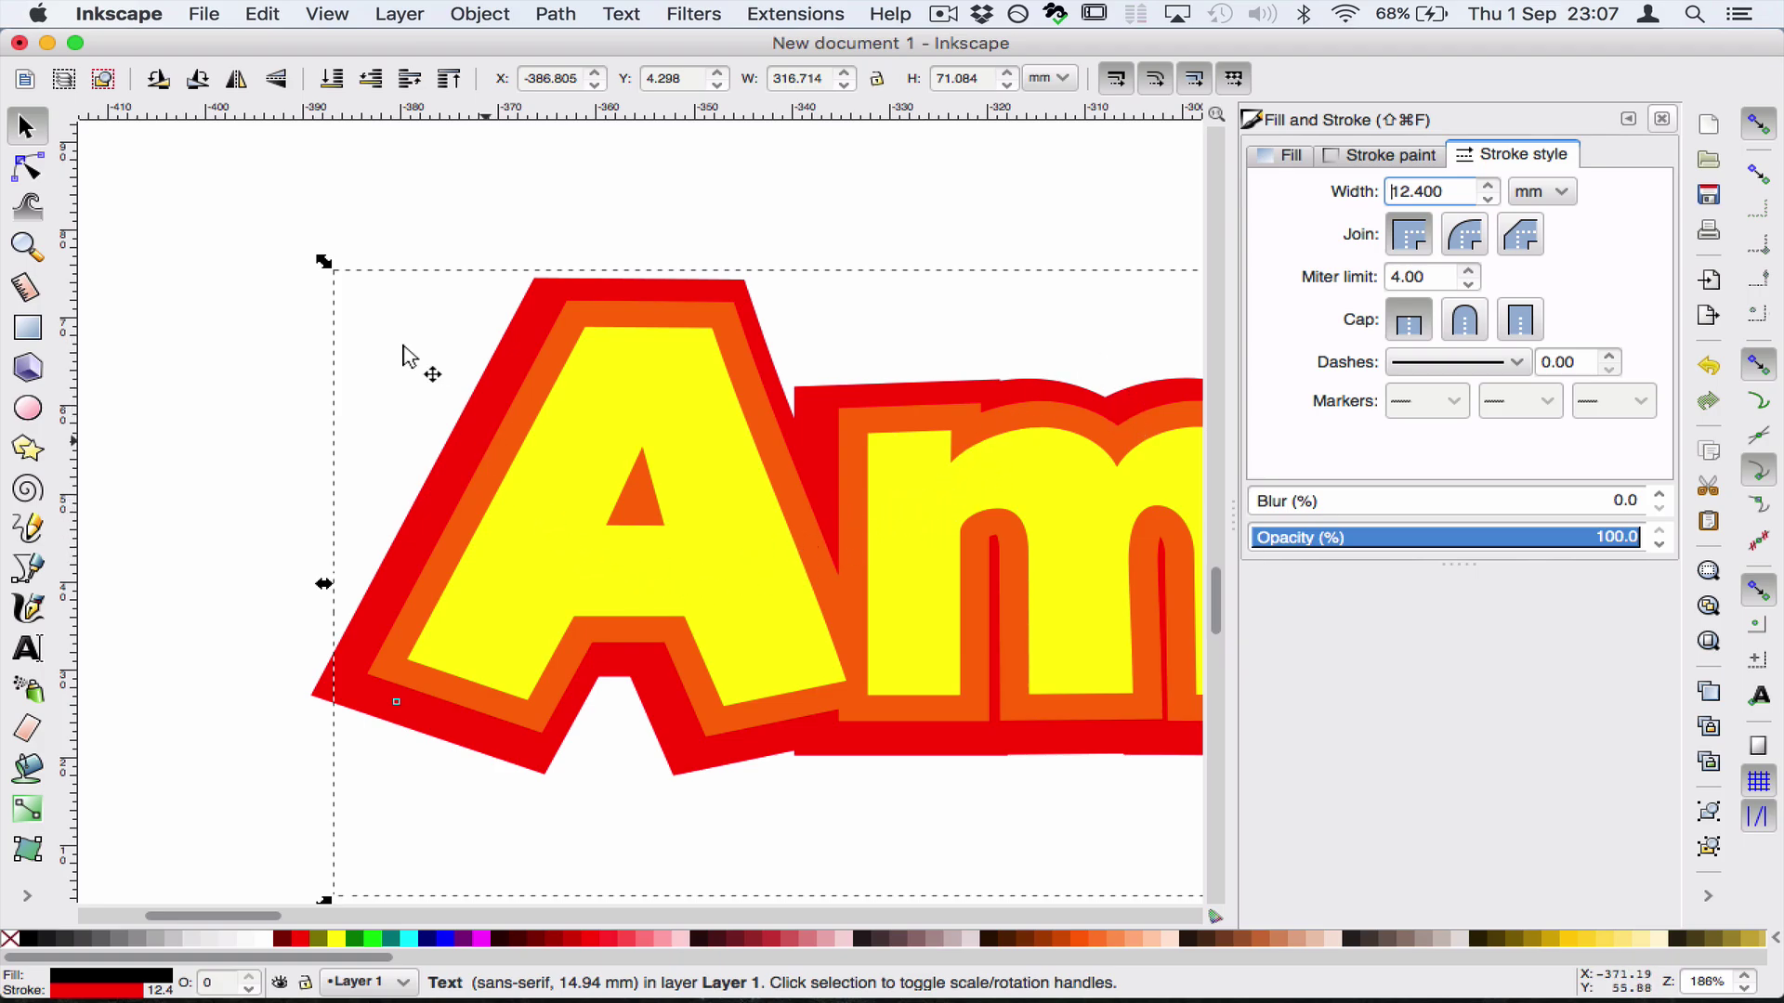
Re-centre the orange text within the red outline and the yellow text within the orange outline, then deselect
click(431, 604)
mouse_move(436, 602)
mouse_down()
mouse_move(454, 608)
mouse_move(385, 660)
mouse_up()
click(410, 598)
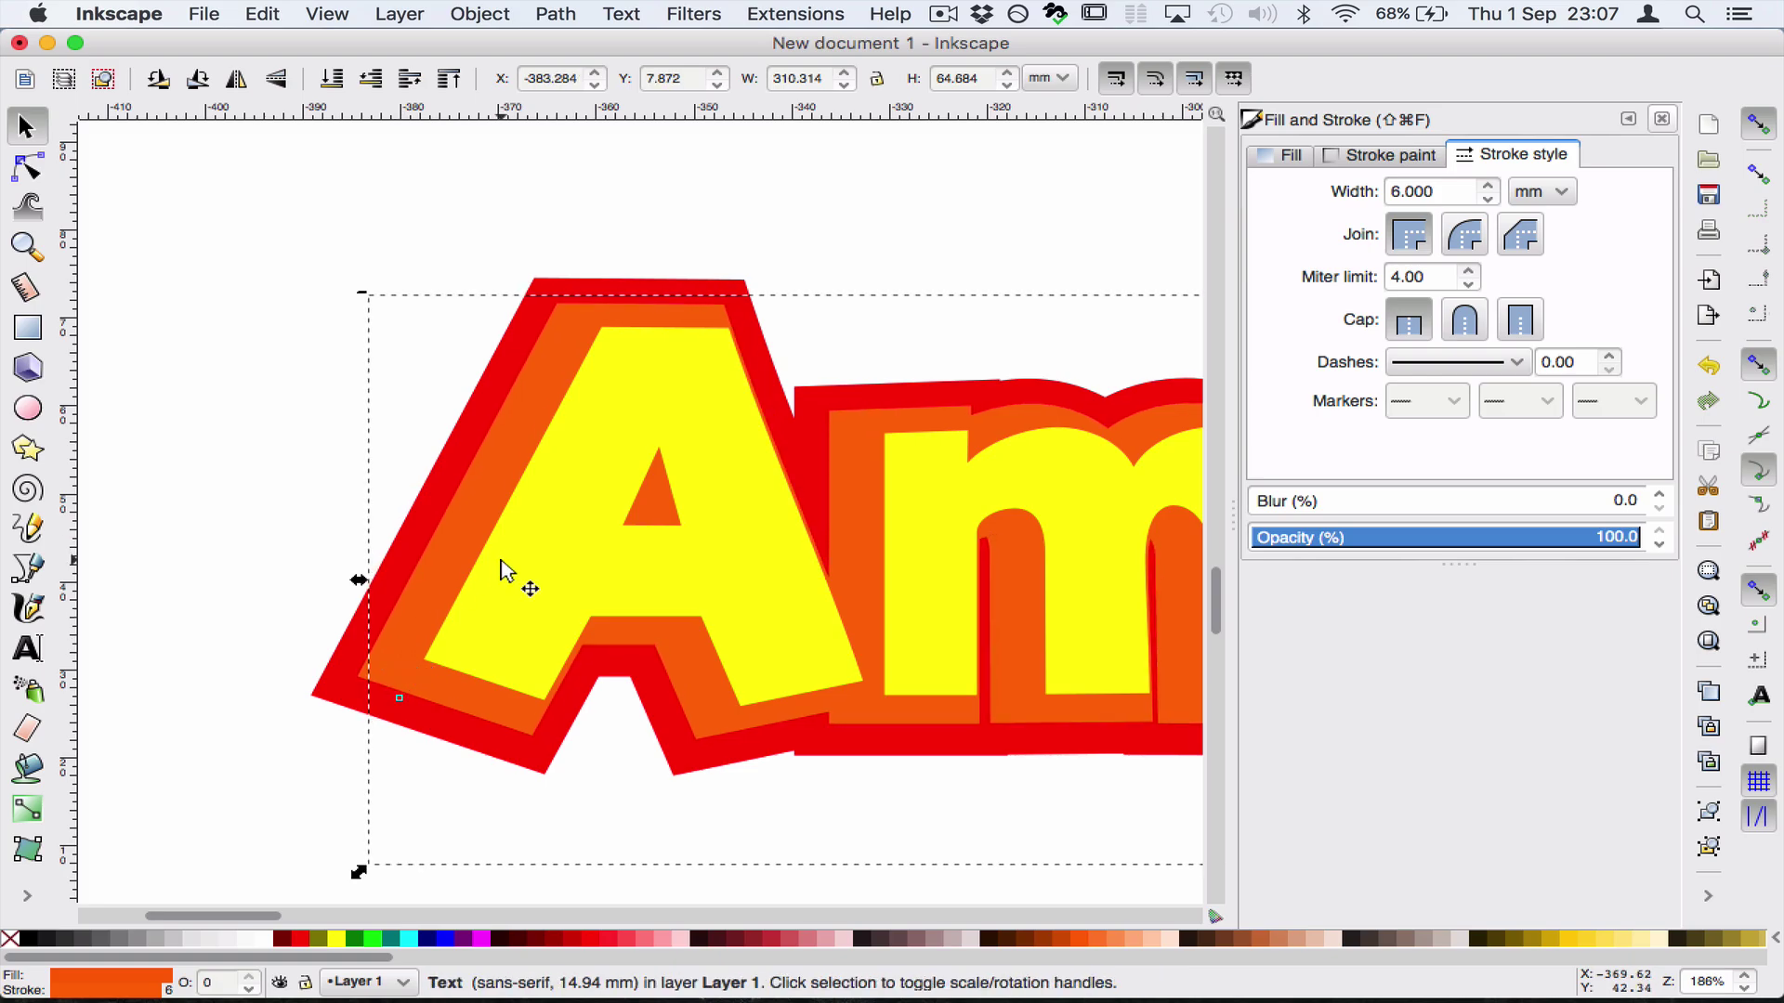
click(507, 586)
drag(506, 587, 482, 588)
key(minus)
key(minus)
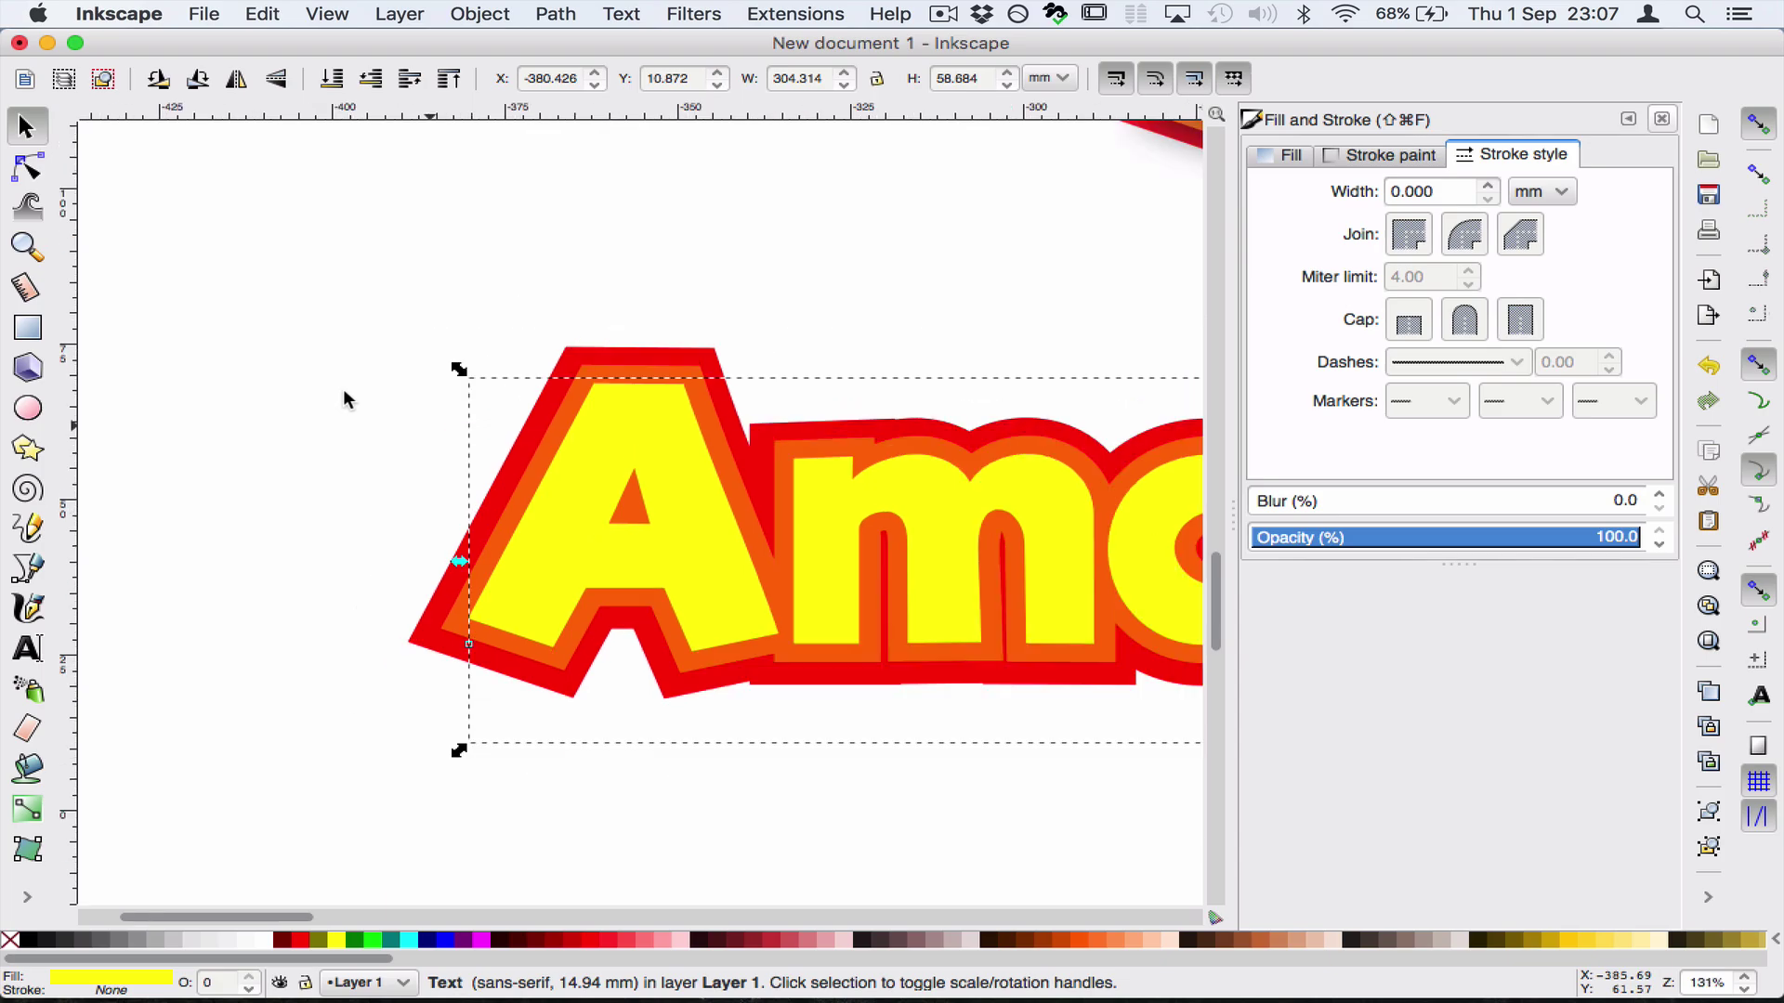
key(plus)
key(plus)
click(294, 354)
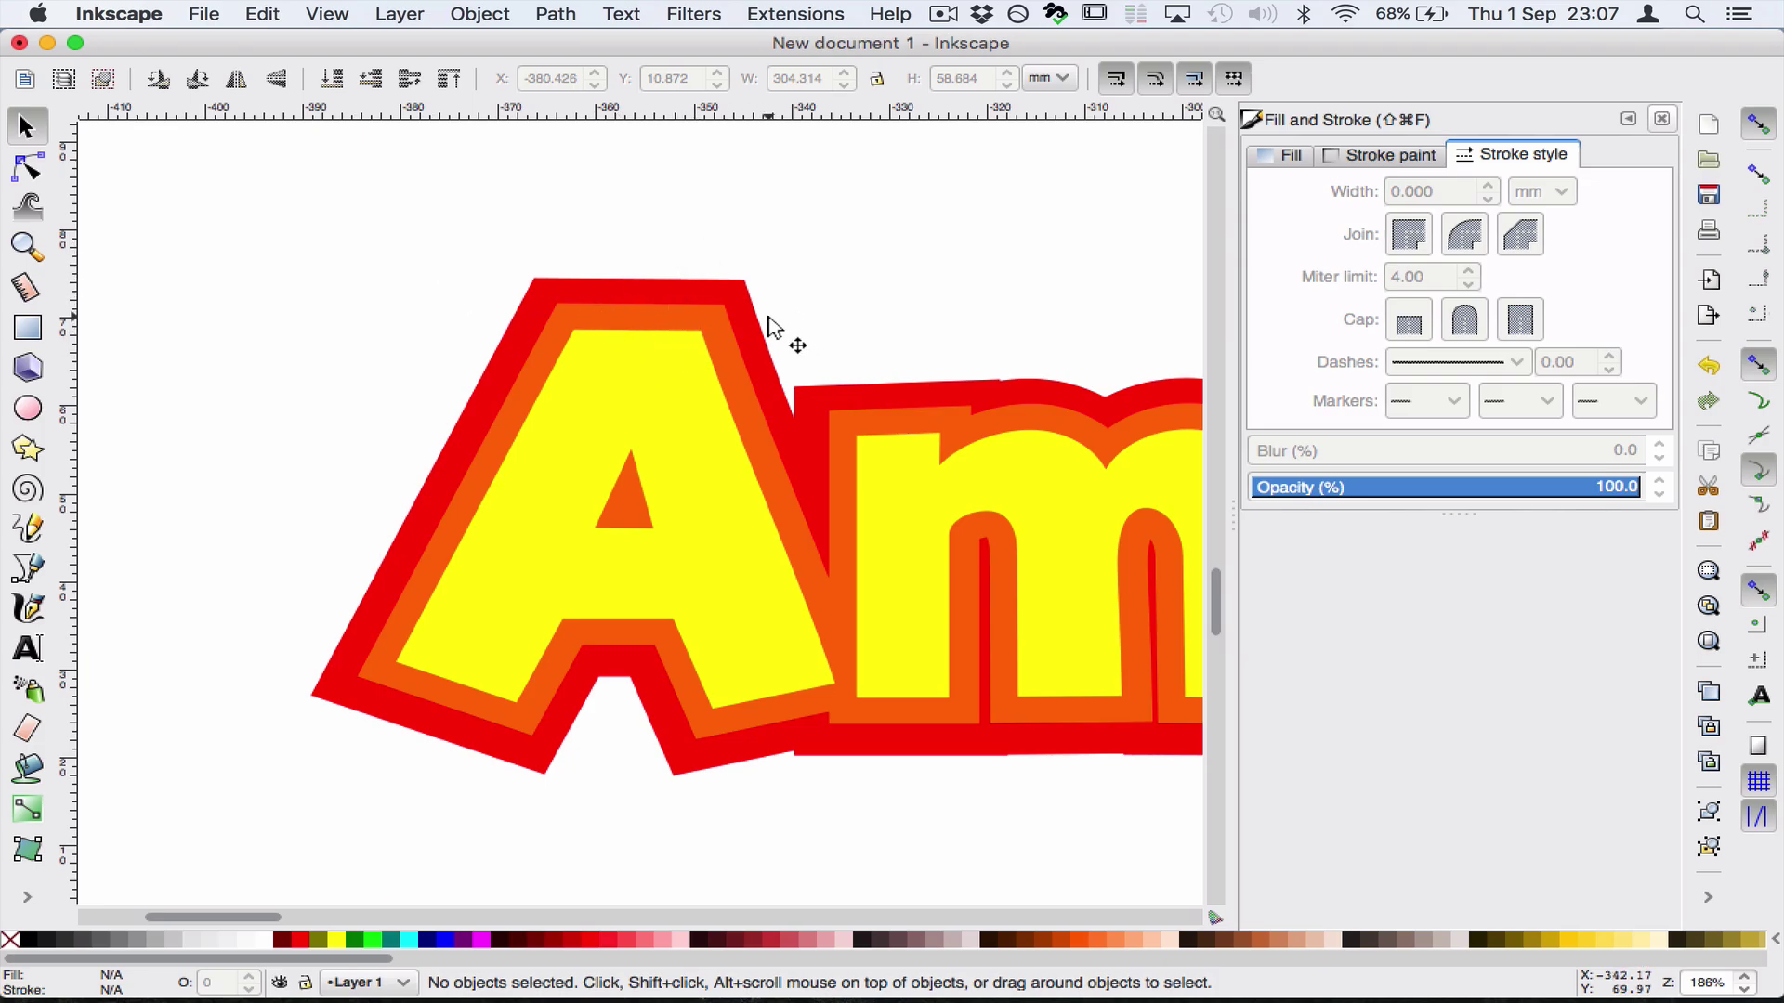
Check the layer alignment and nudge the yellow text slightly to the right within the orange outline
key(minus)
key(minus)
key(minus)
key(minus)
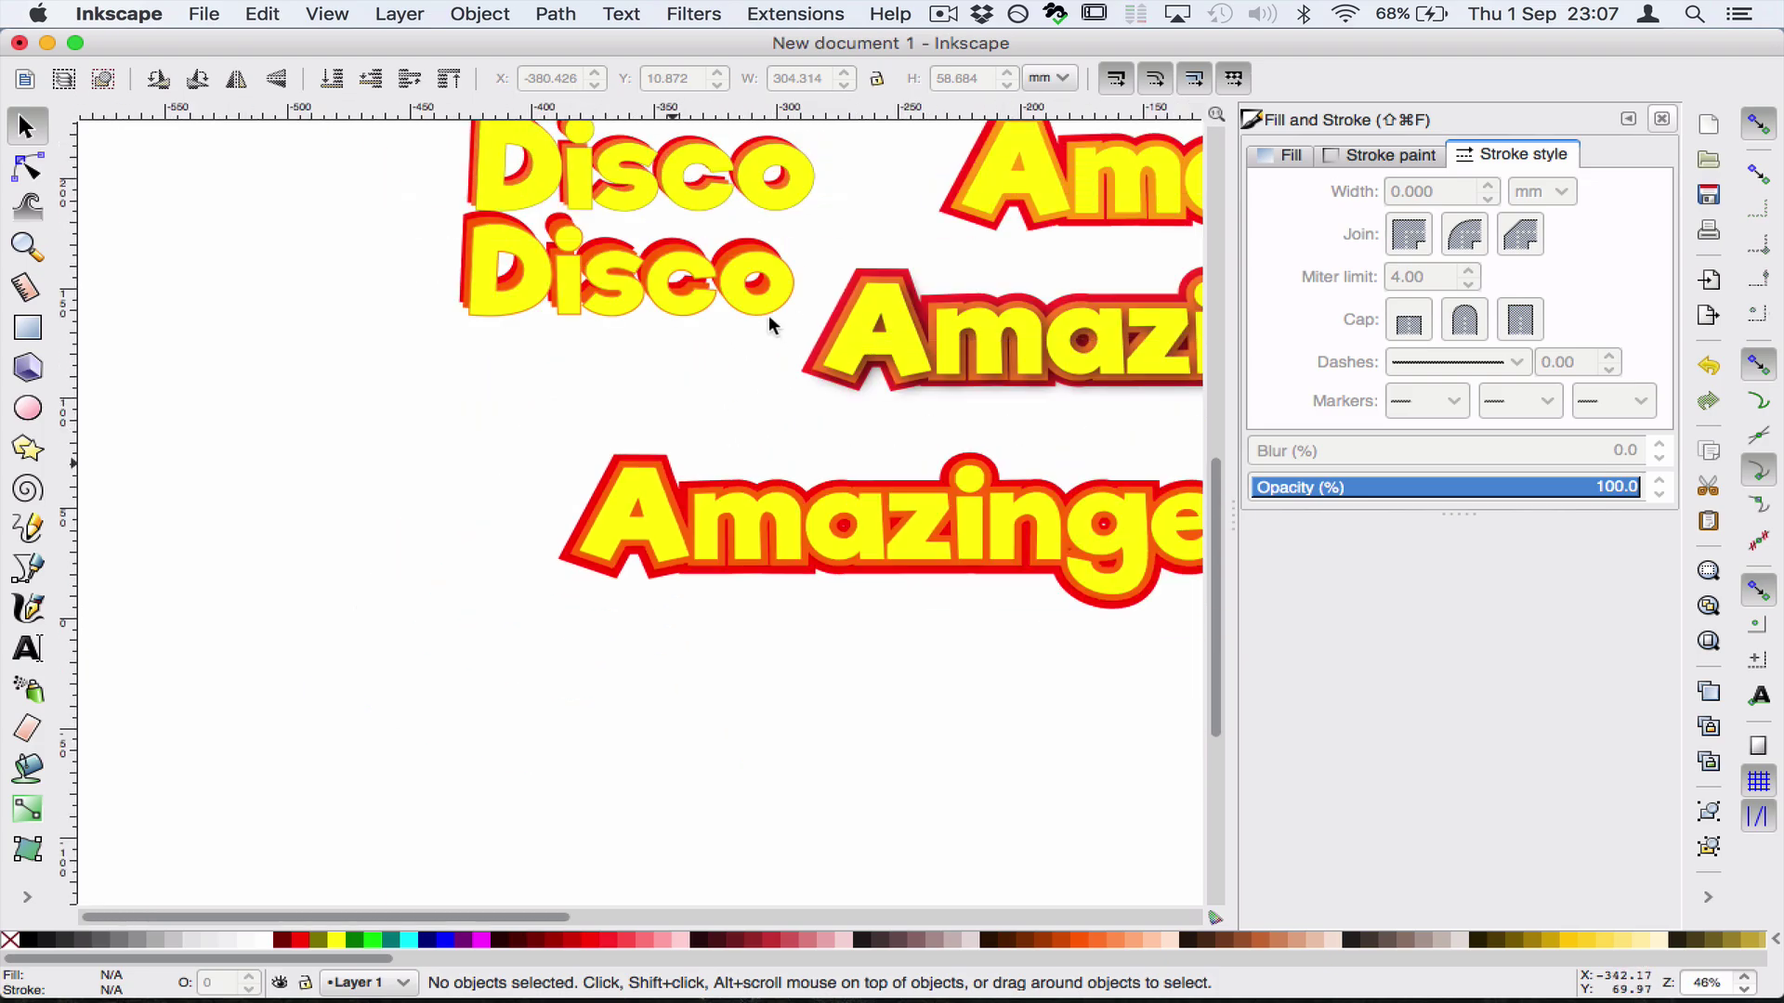
key(plus)
key(plus)
key(plus)
key(plus)
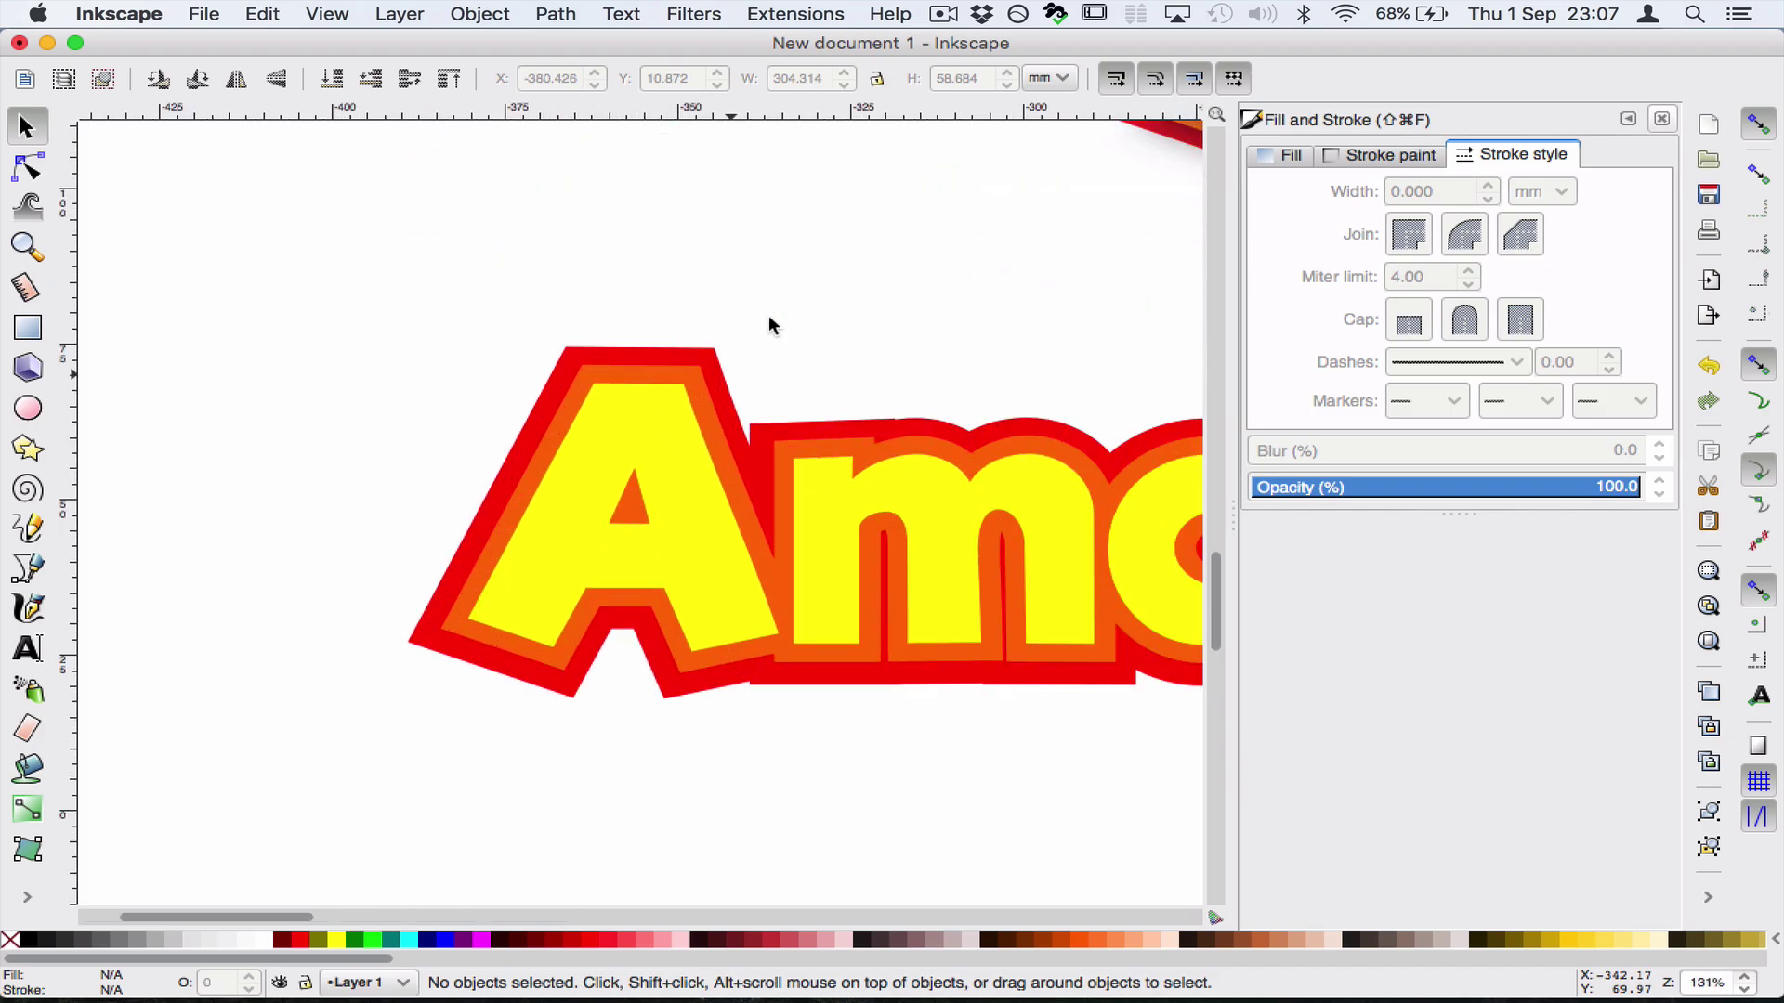
click(690, 476)
drag(693, 478, 699, 481)
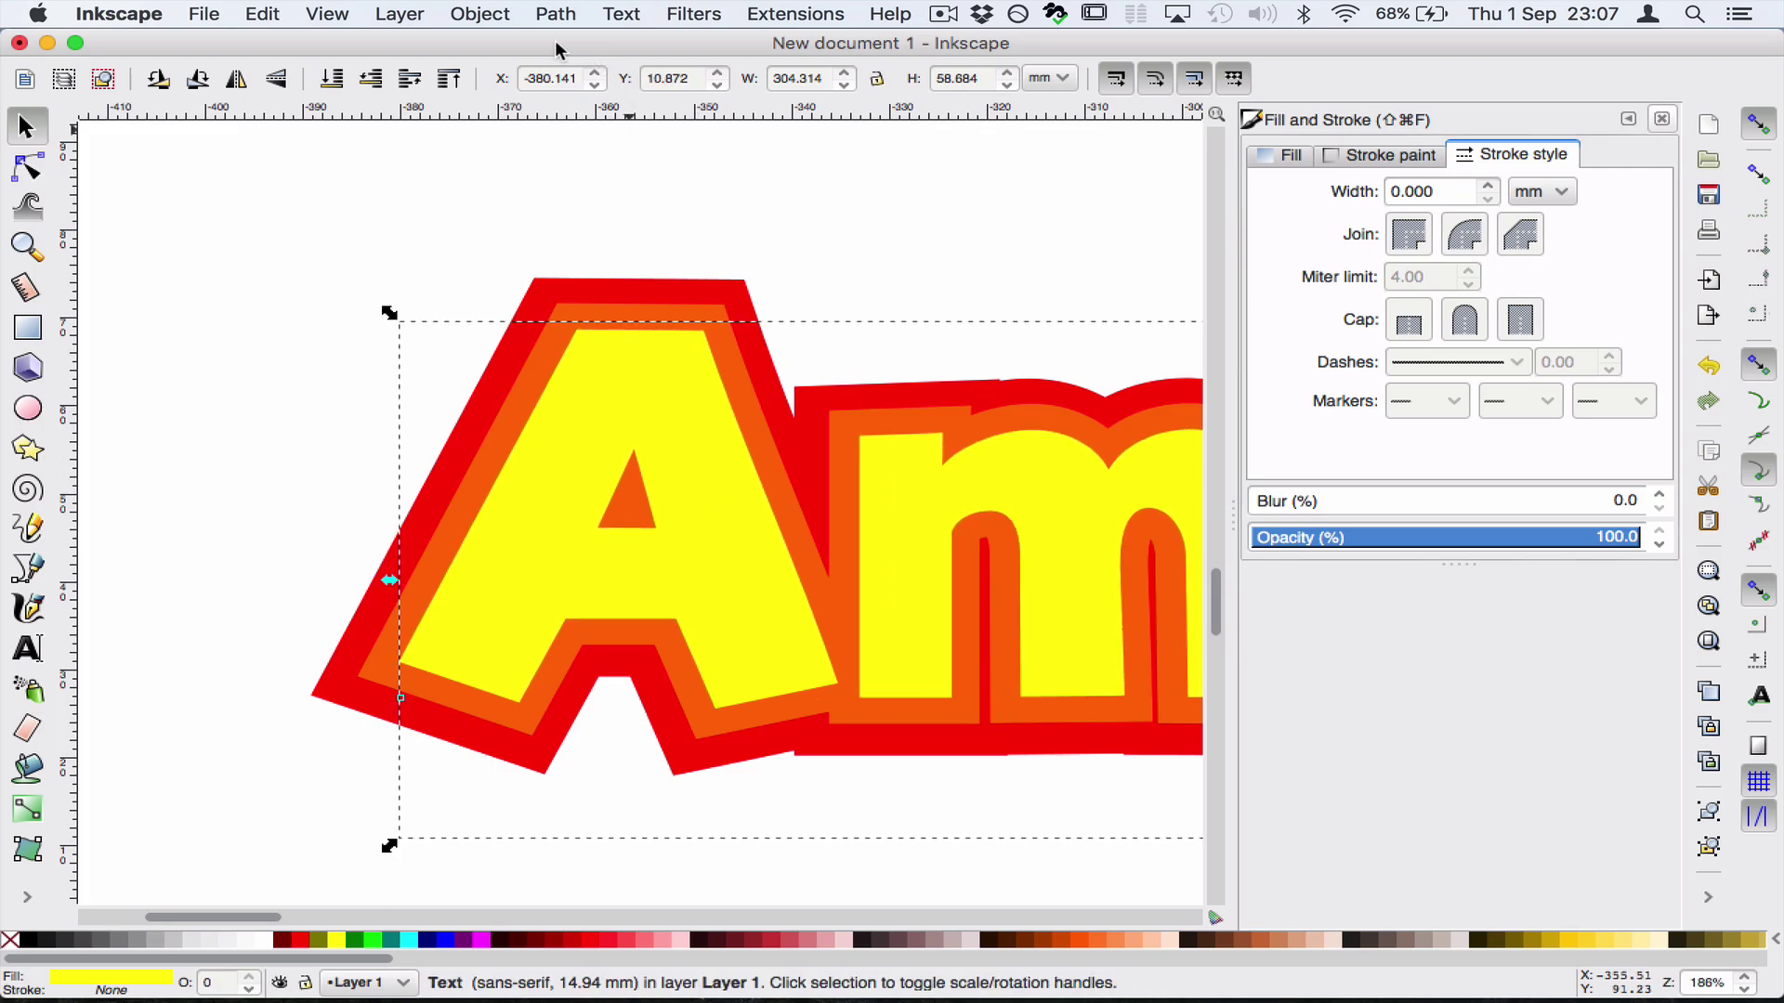
Open the Drop Shadow filter for the yellow text and turn on its live preview
click(697, 15)
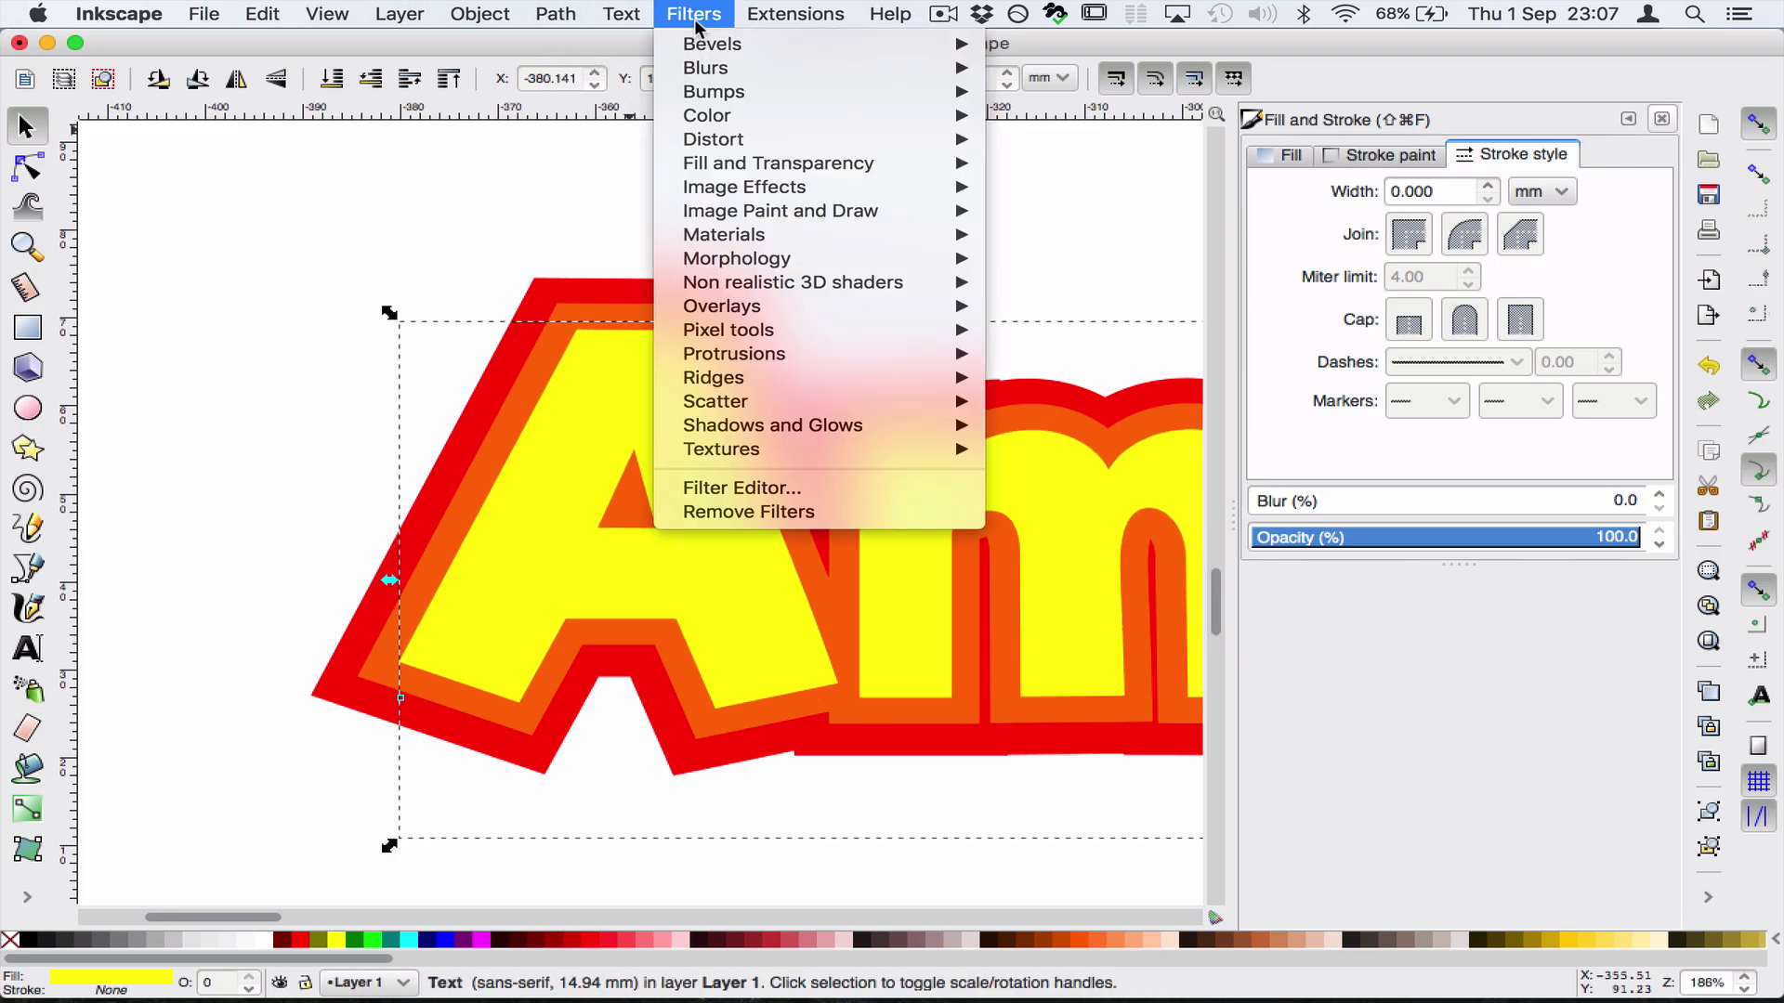
mouse_move(799, 437)
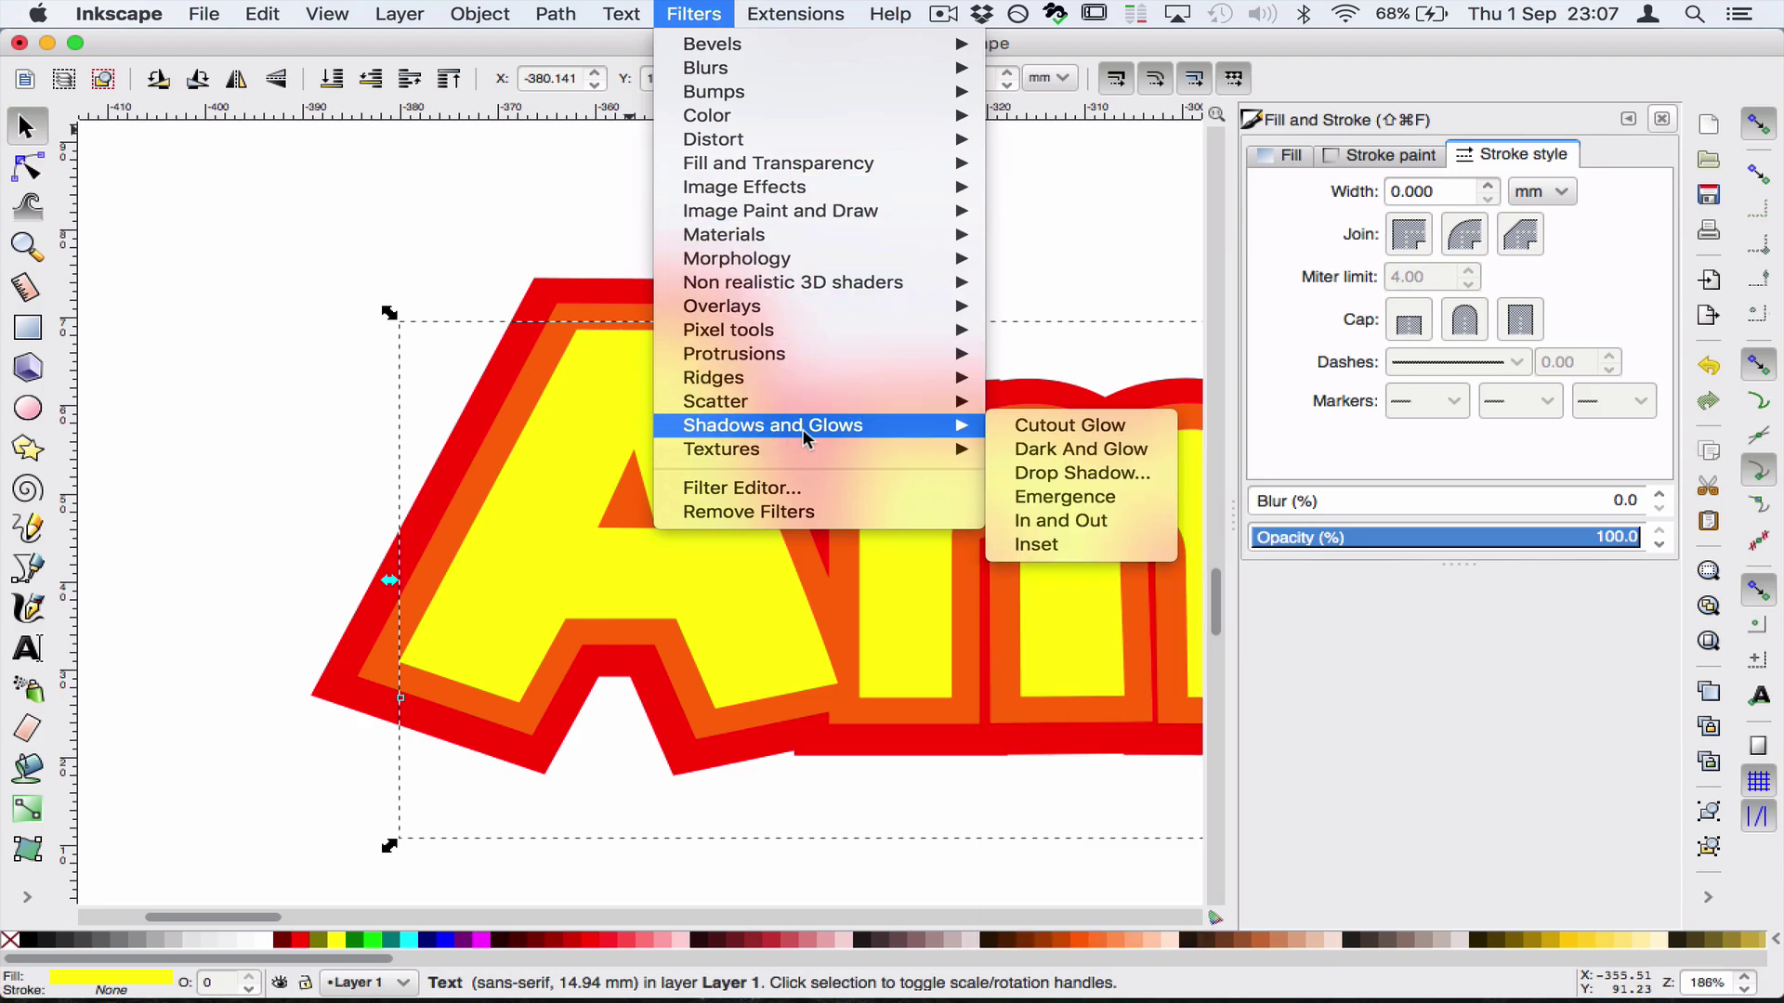
click(1093, 476)
drag(820, 306, 1373, 151)
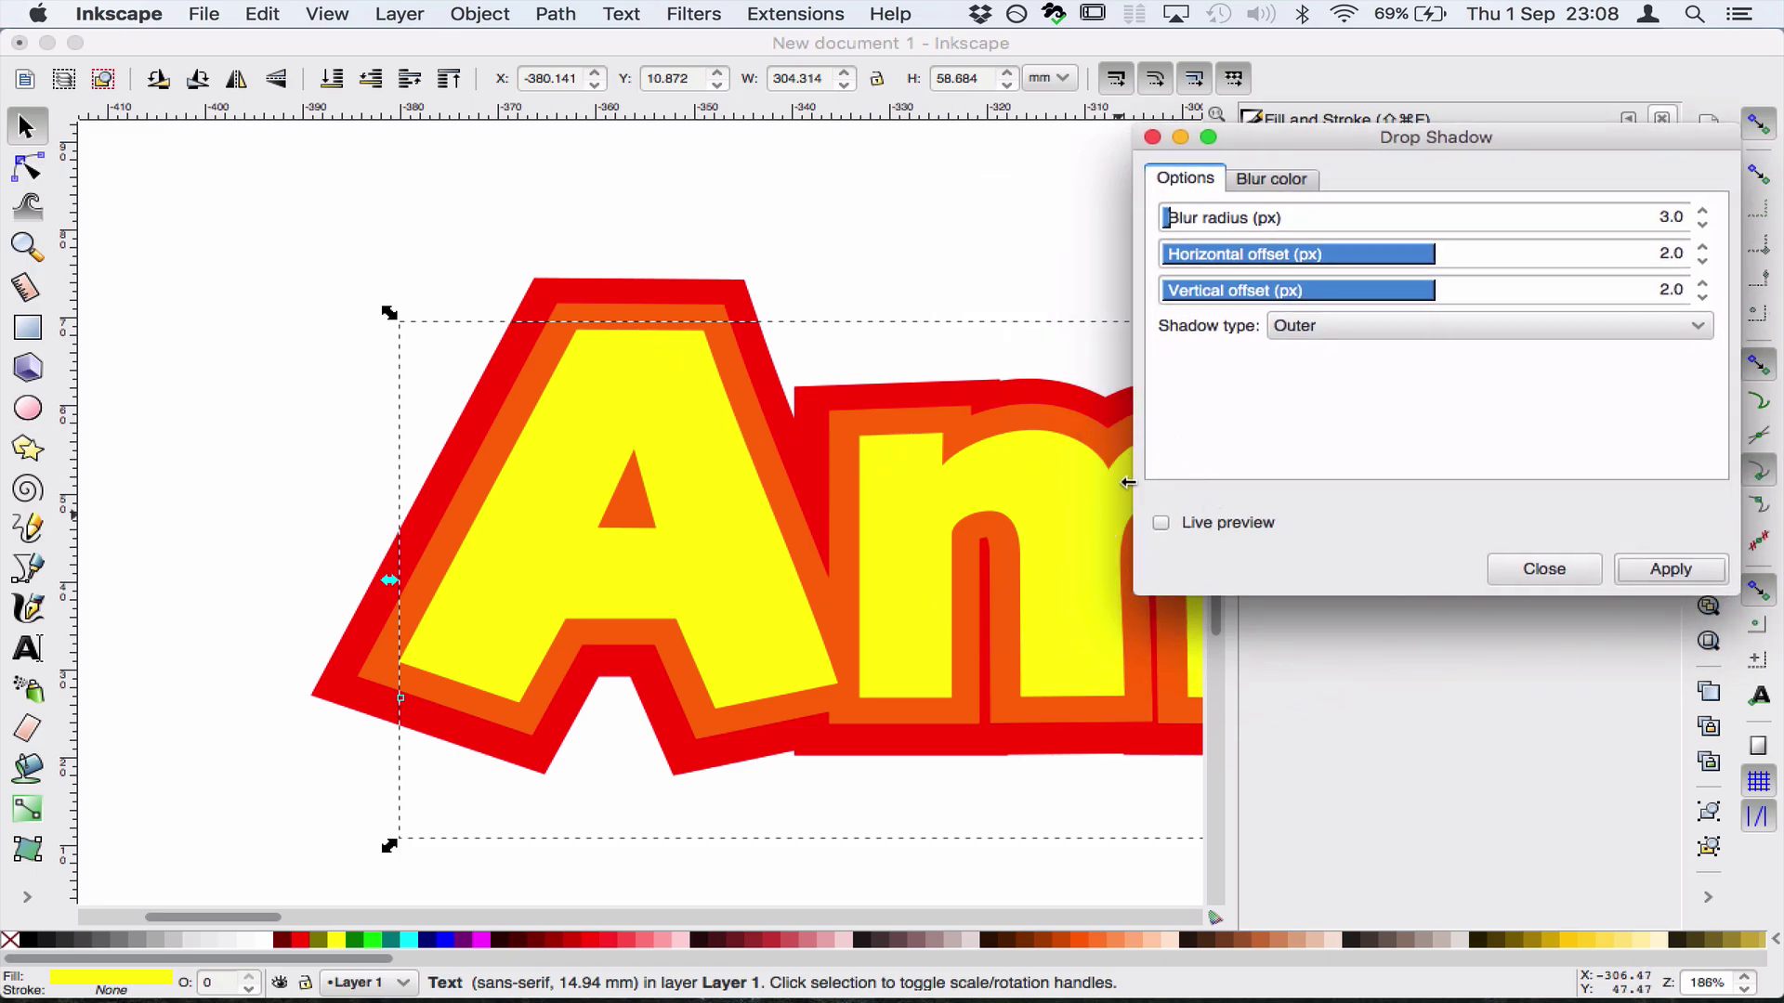
click(1162, 524)
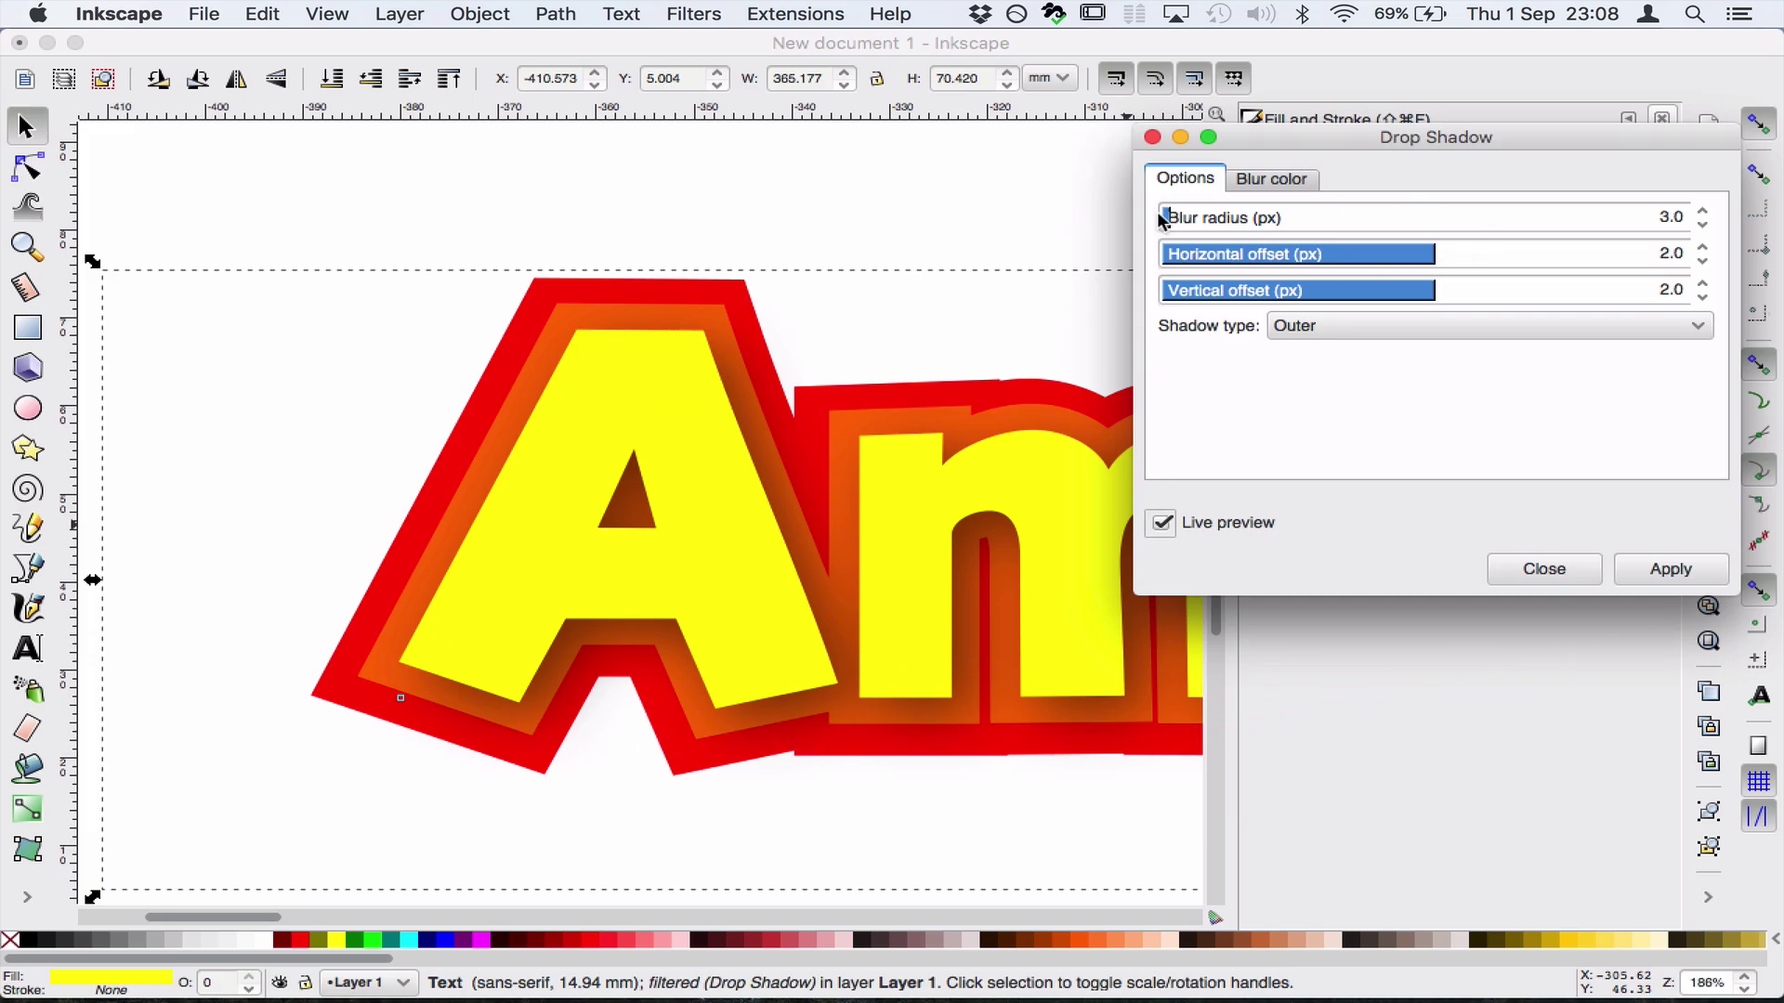
Set the yellow text's shadow blur radius to 0.7 px, apply the filter and deselect
click(1704, 232)
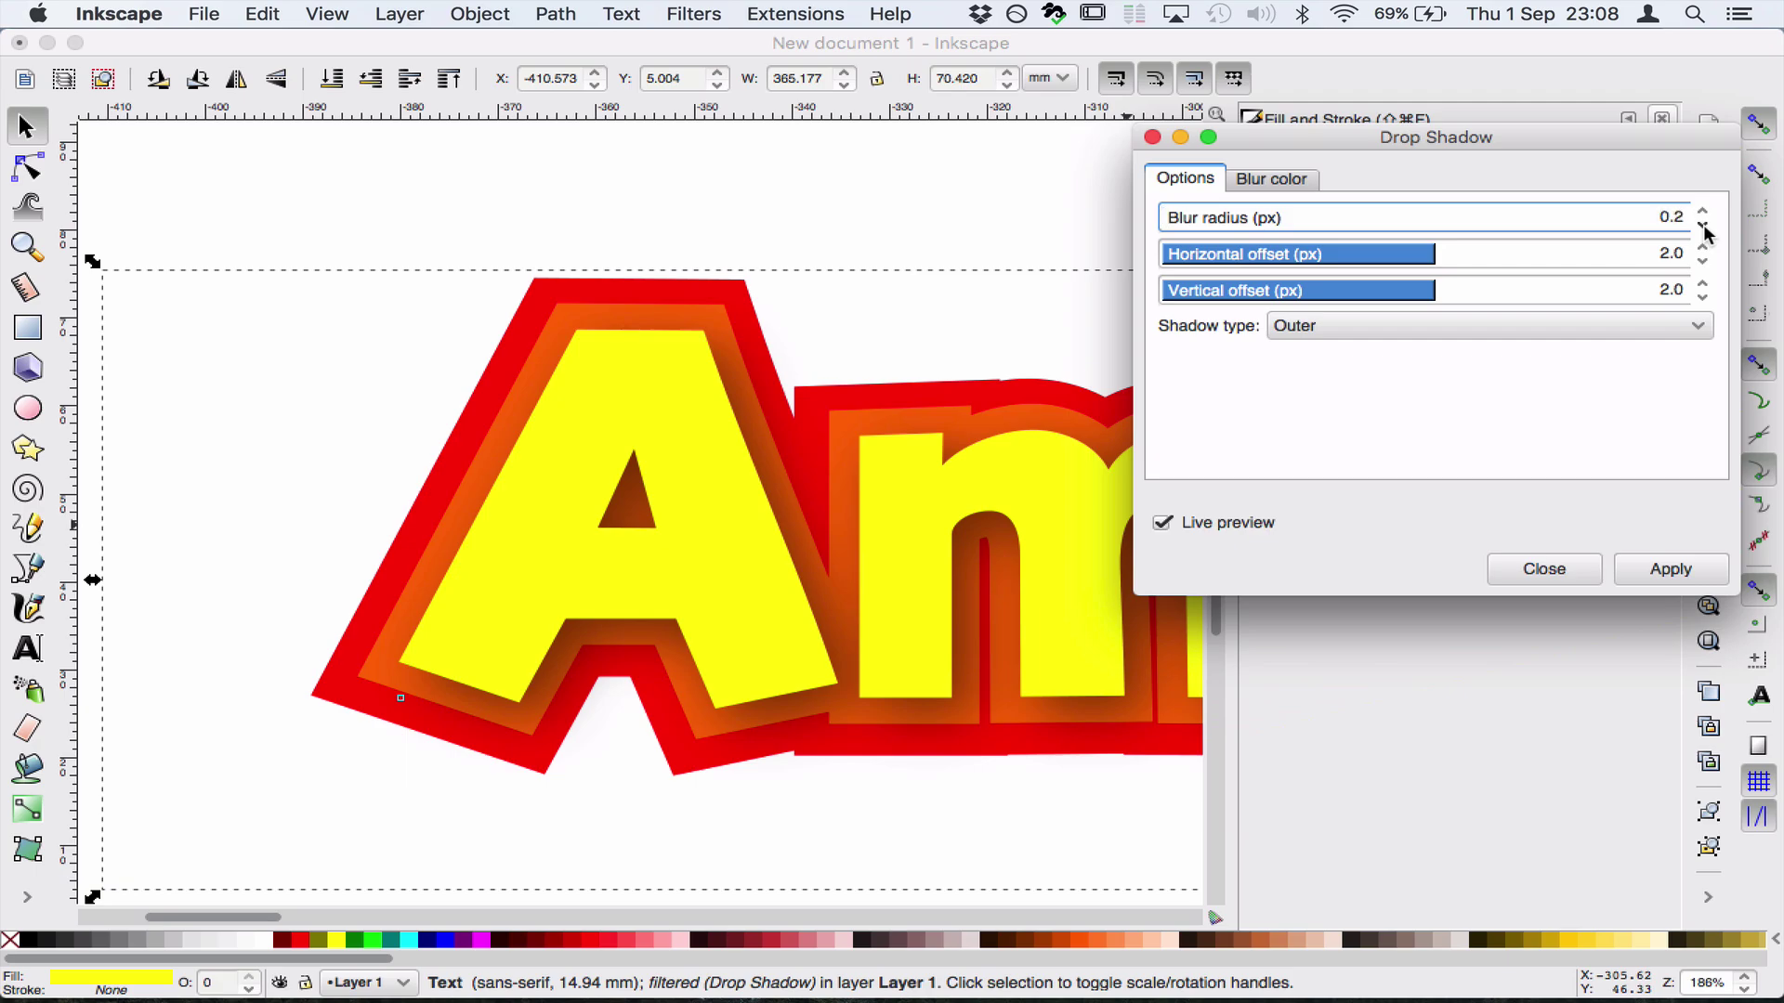
click(1704, 227)
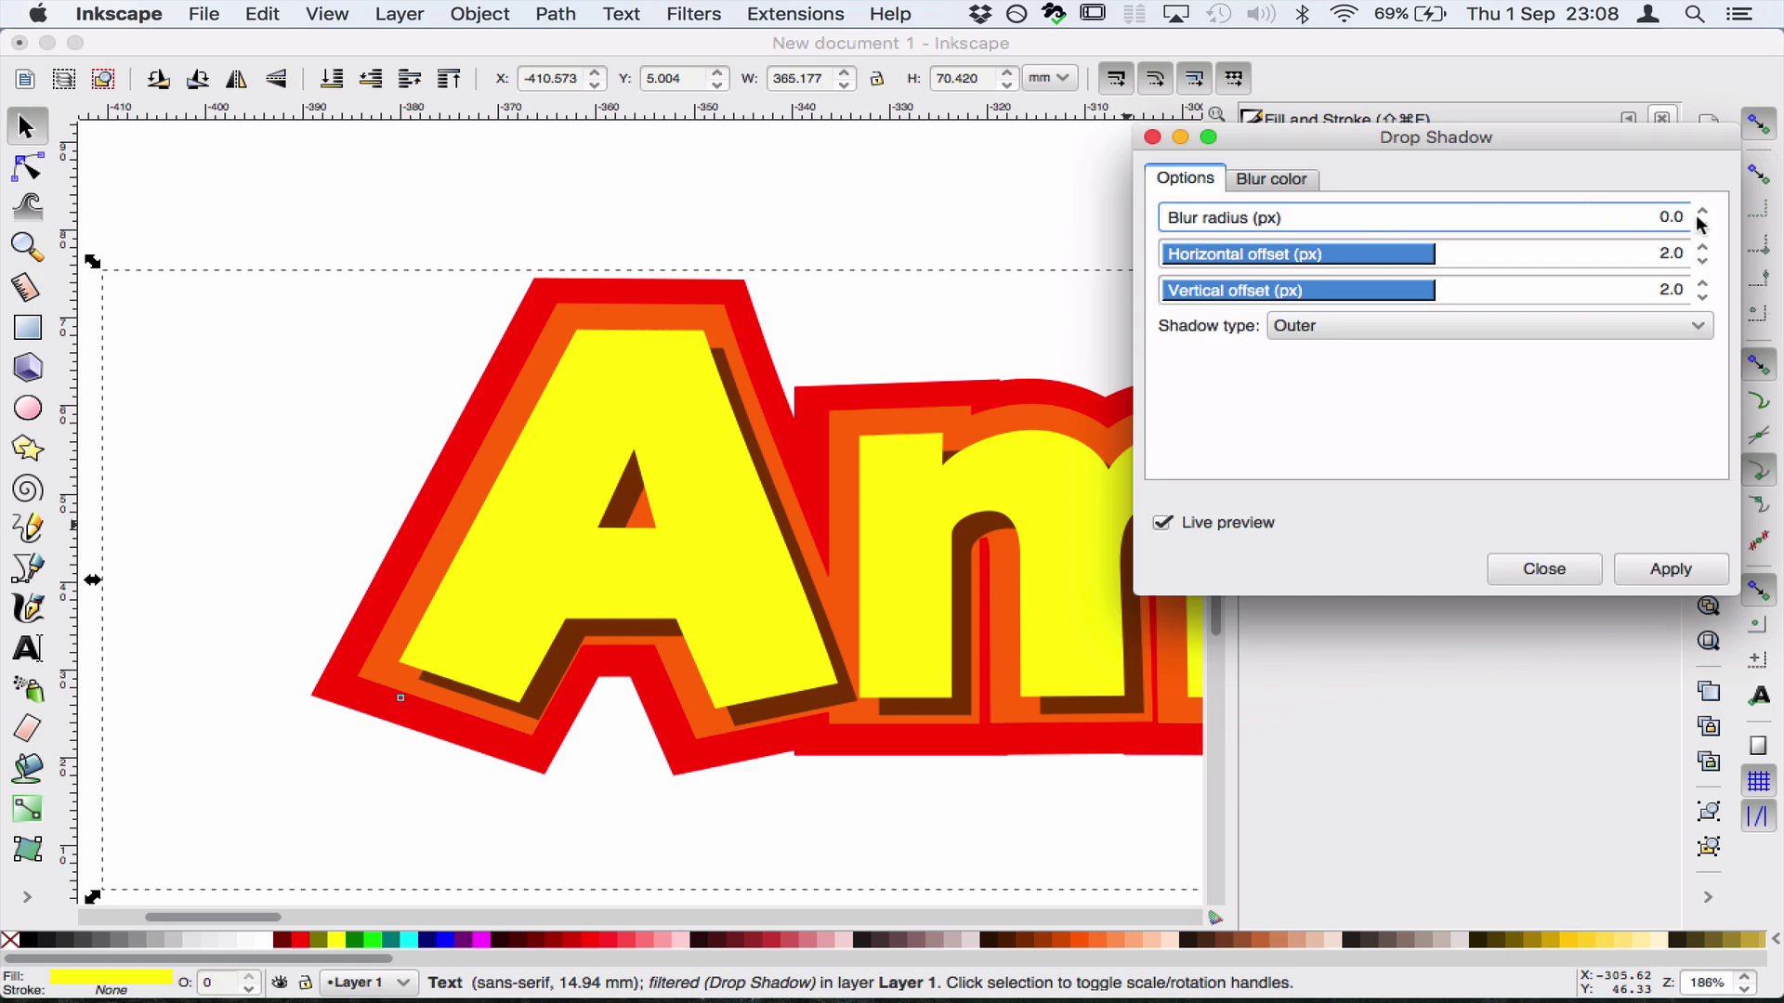
click(1704, 213)
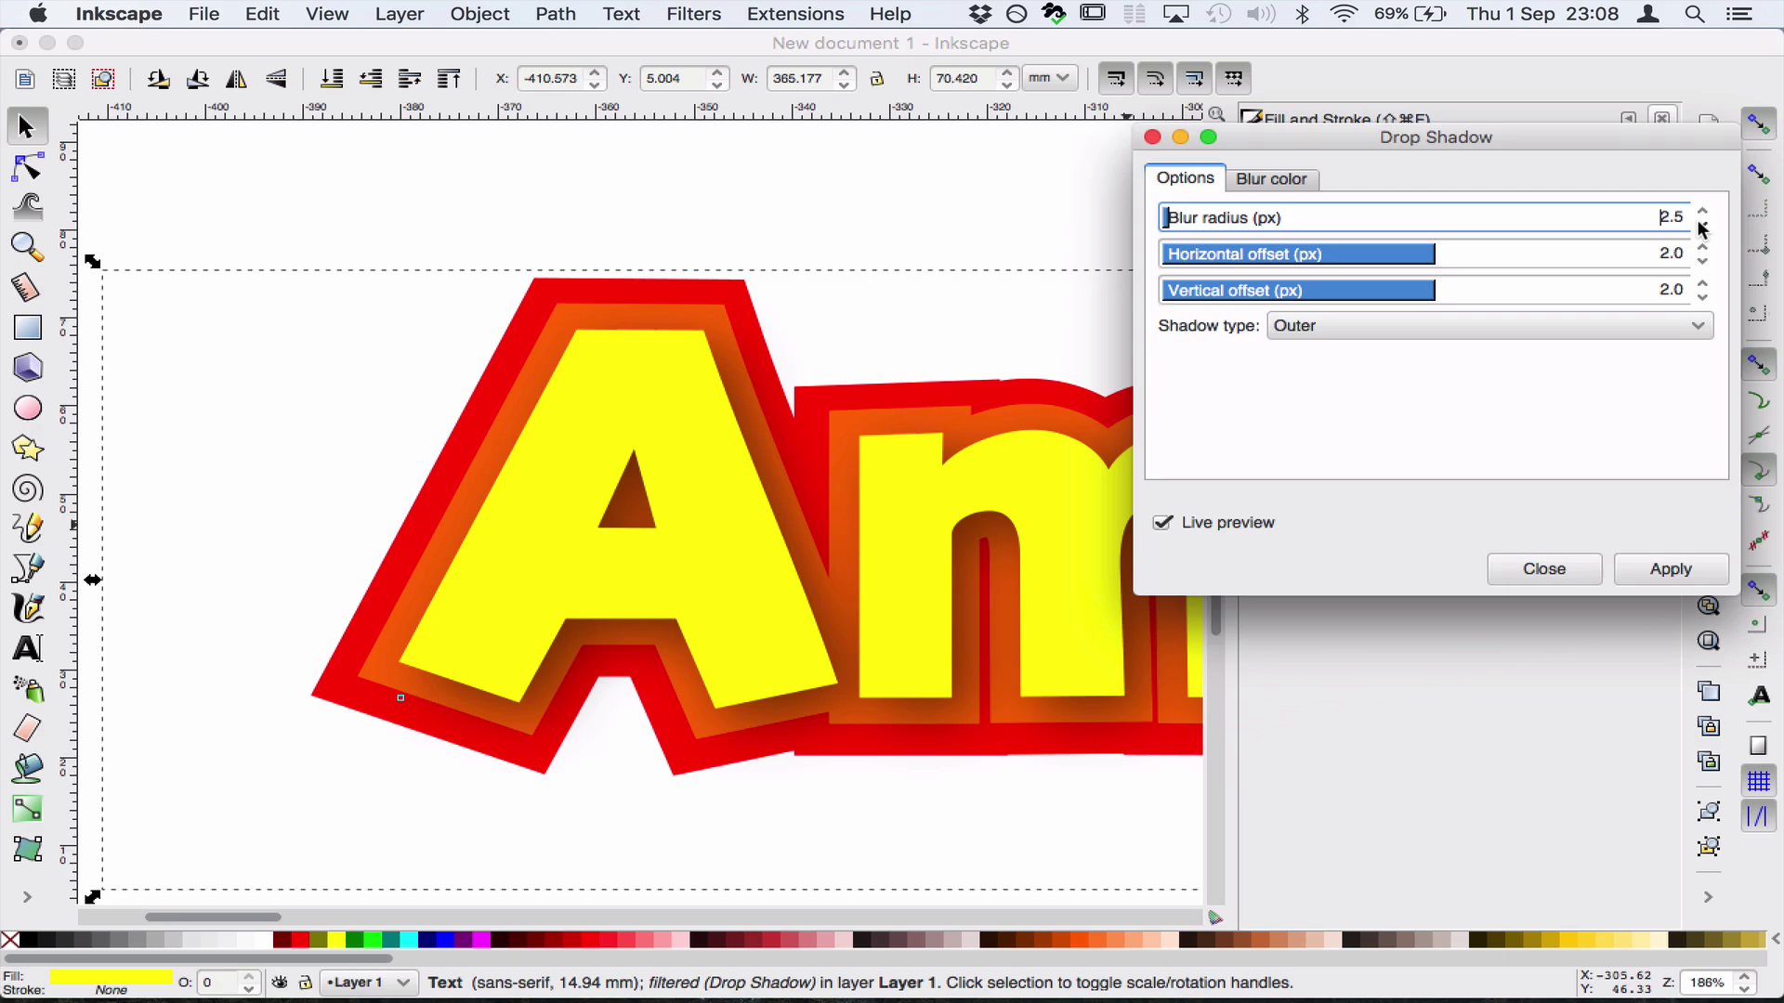
click(1704, 229)
click(1704, 228)
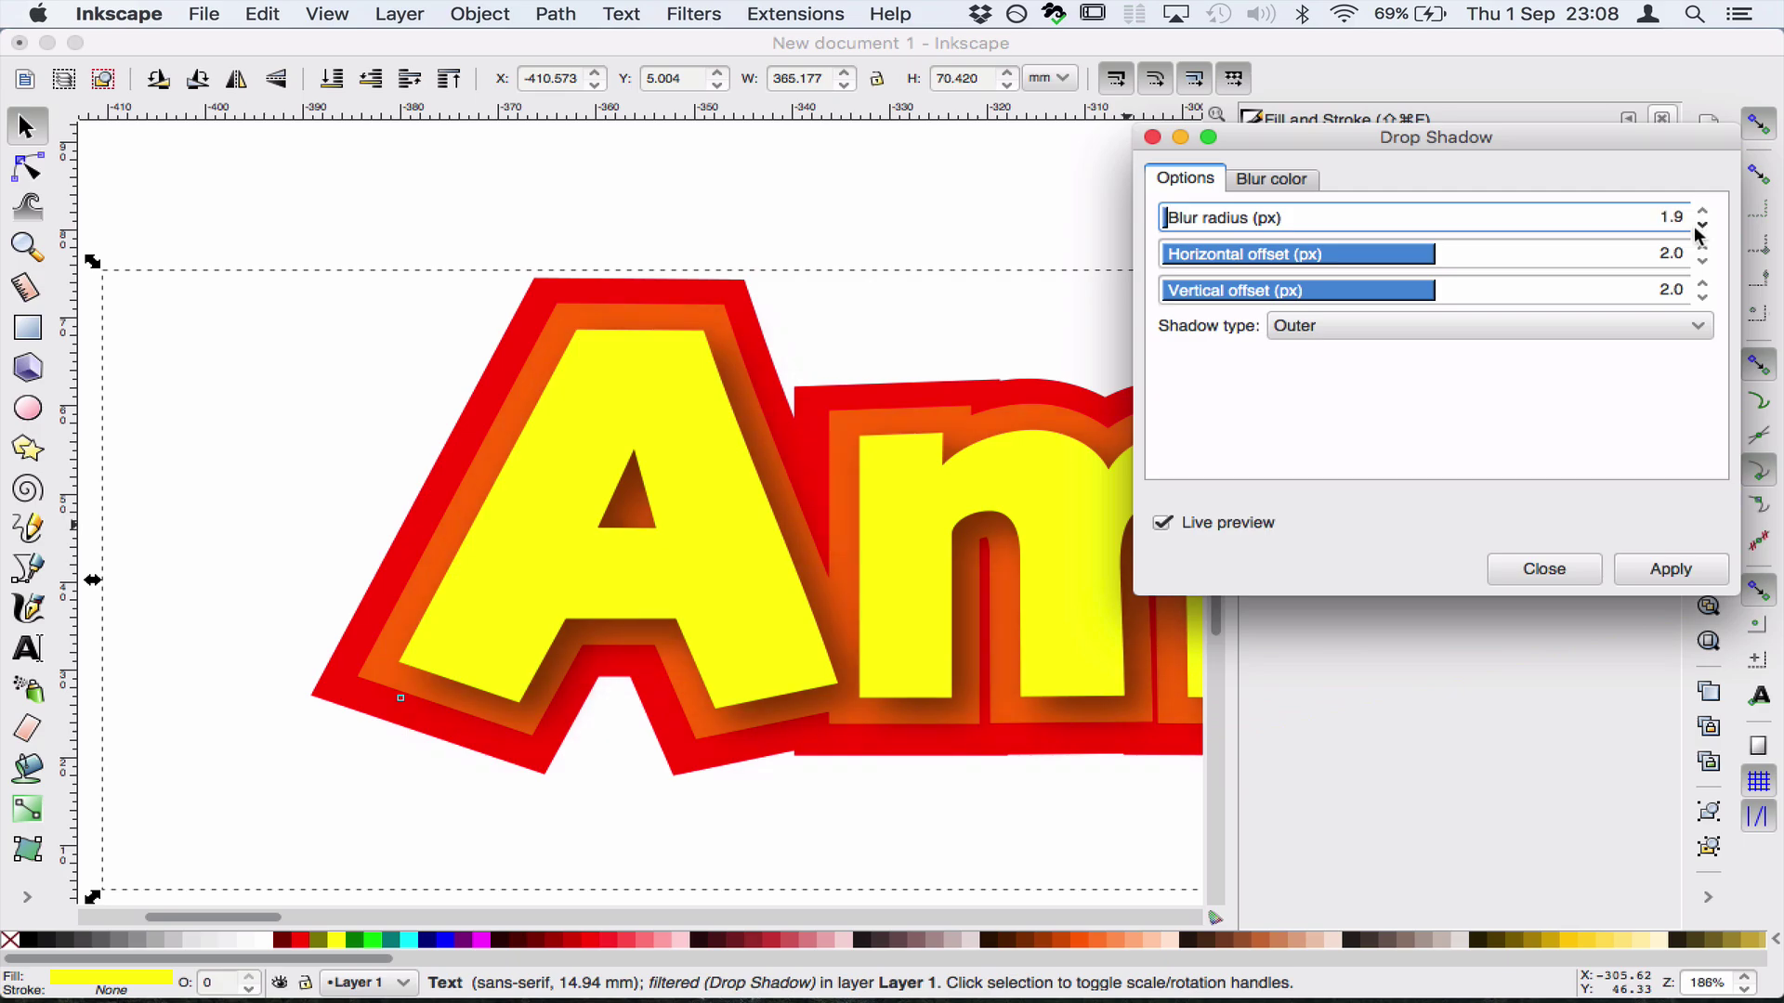
click(1704, 229)
click(1704, 229)
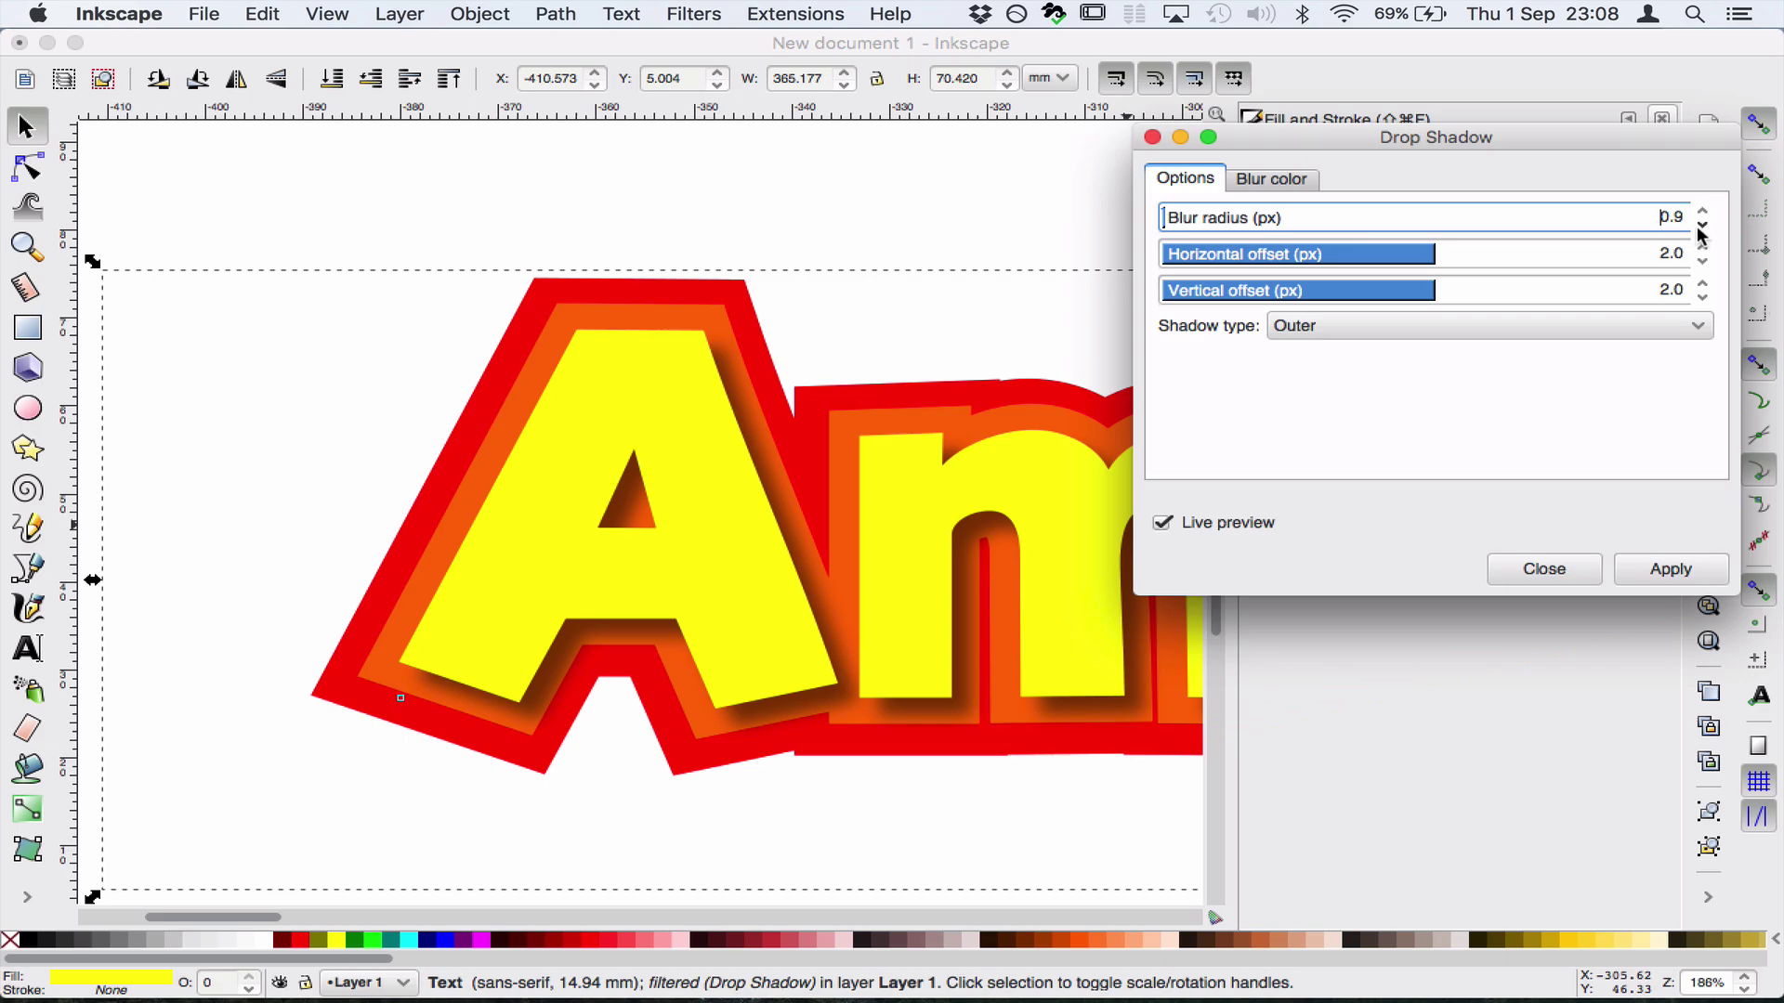
click(1702, 227)
click(1666, 574)
click(1540, 570)
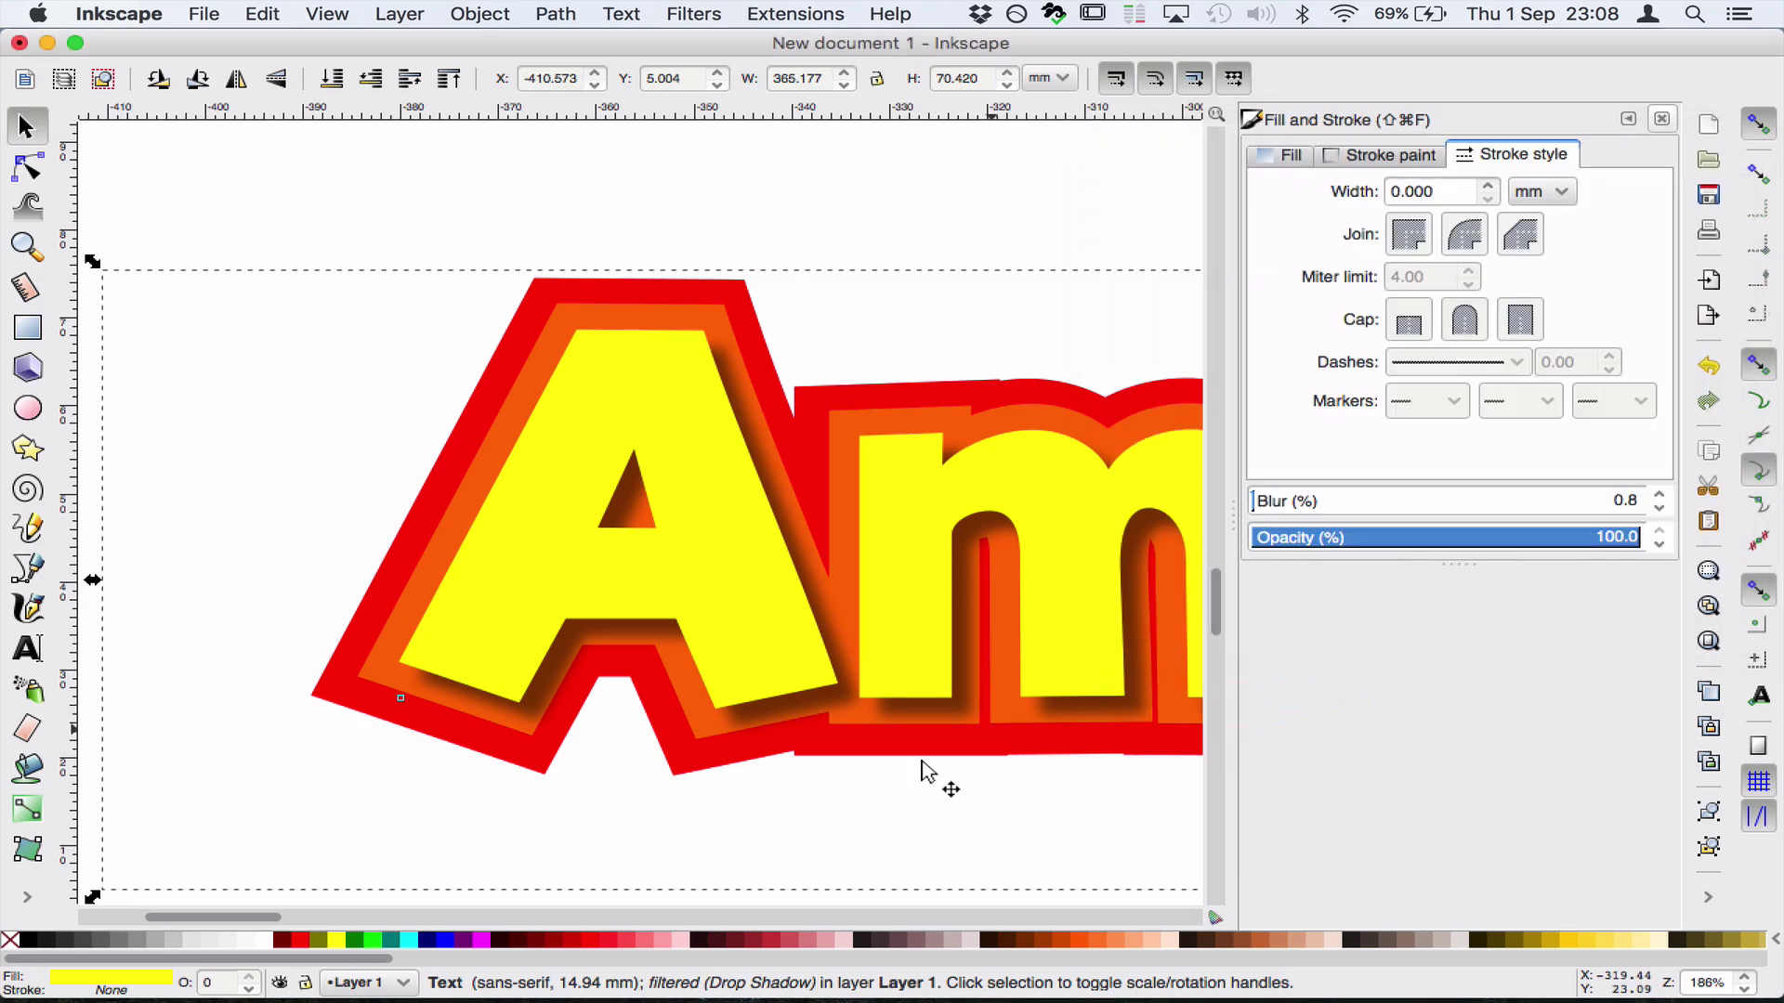
click(621, 758)
Nudge the orange text slightly up and apply an outer drop shadow with 0.7 px blur radius and 2.0 px offsets
click(370, 671)
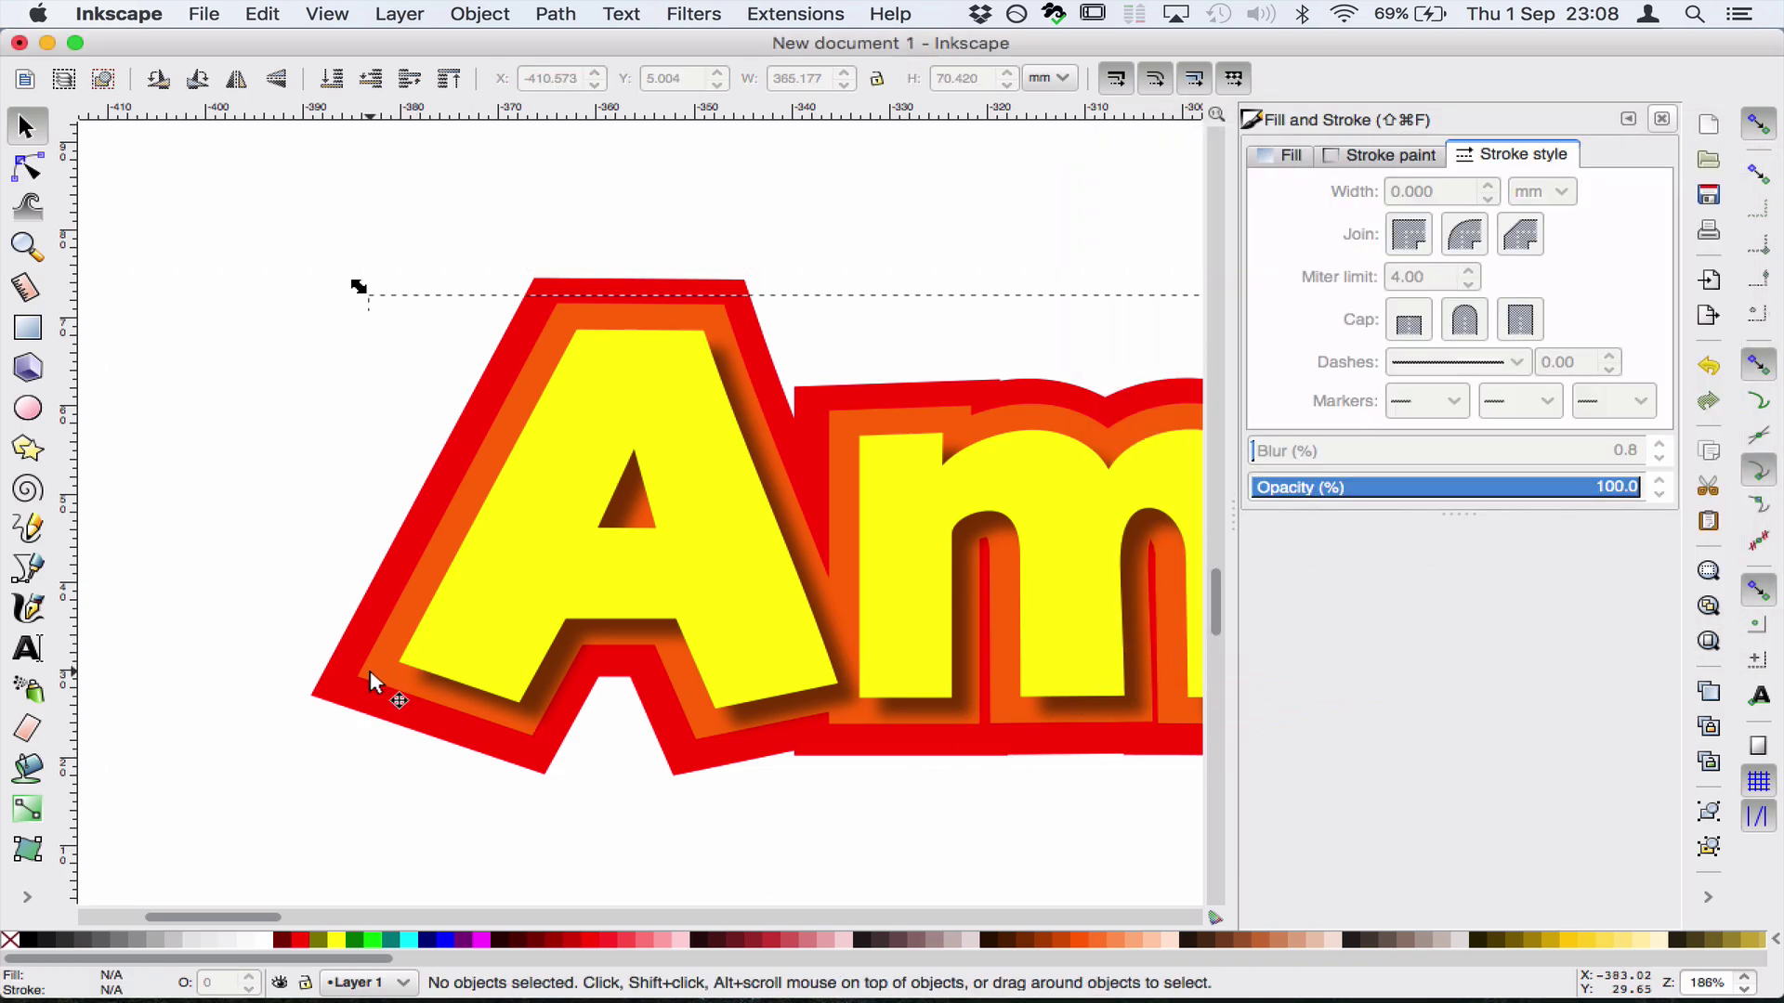
drag(377, 673, 381, 667)
click(693, 13)
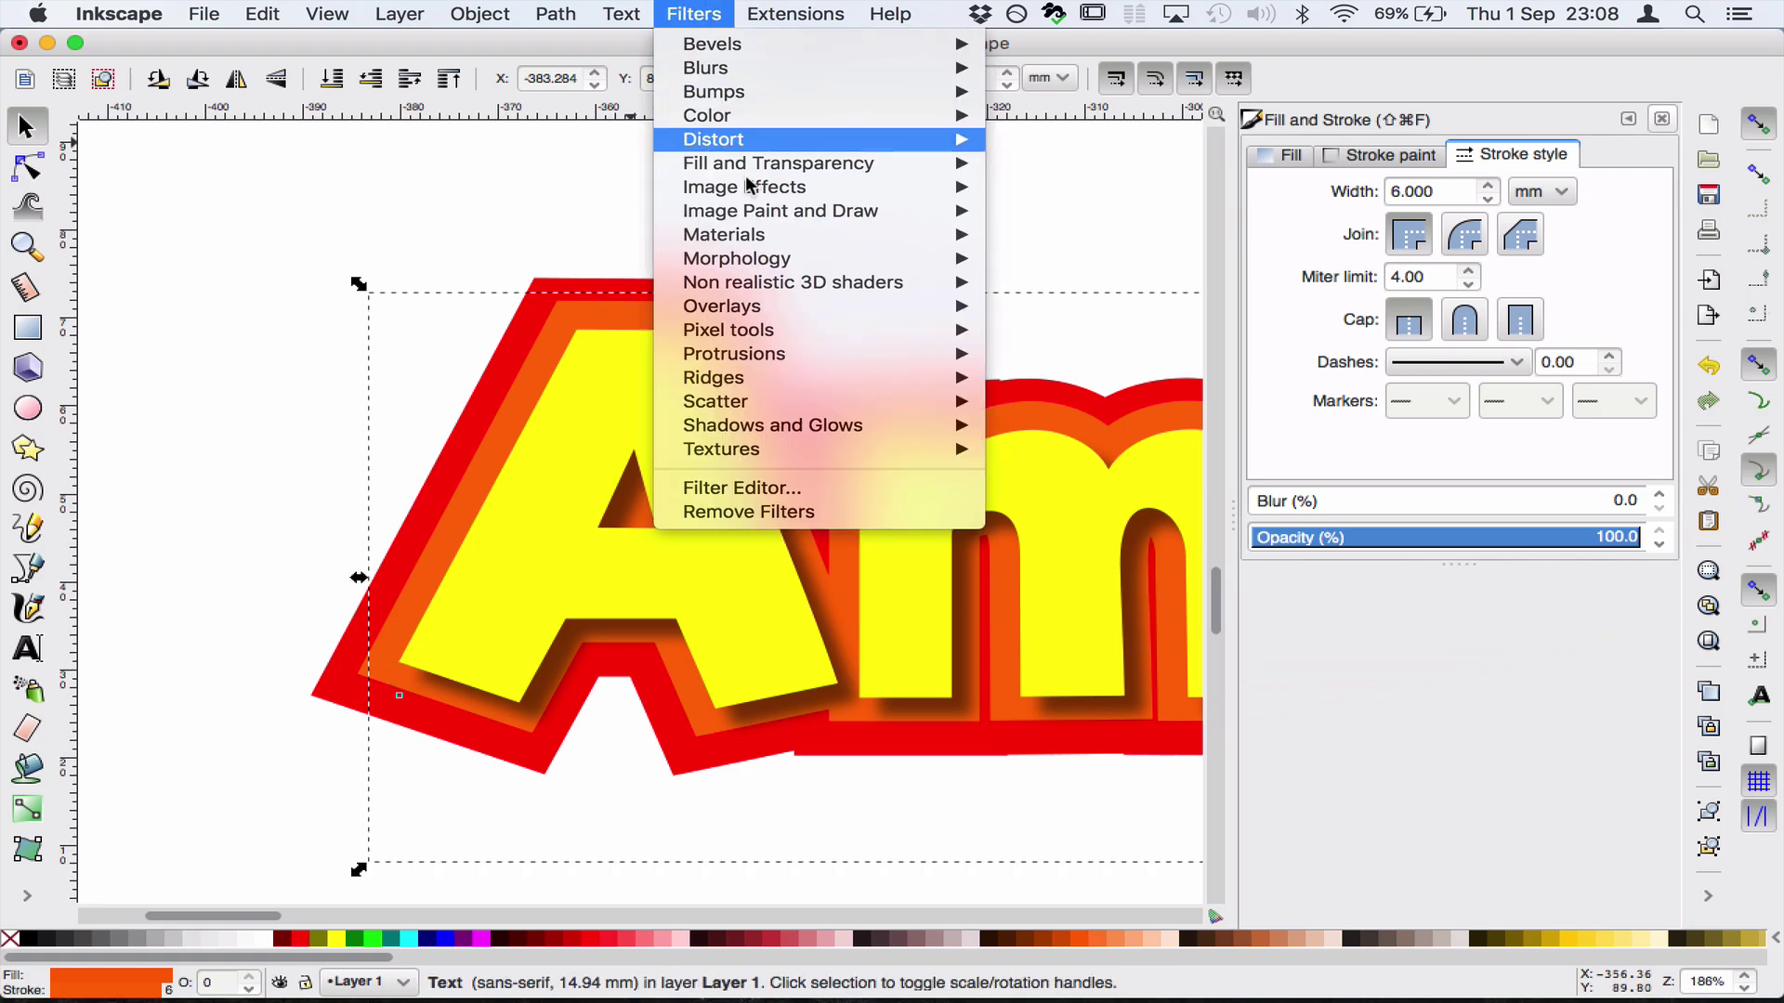
mouse_move(782, 433)
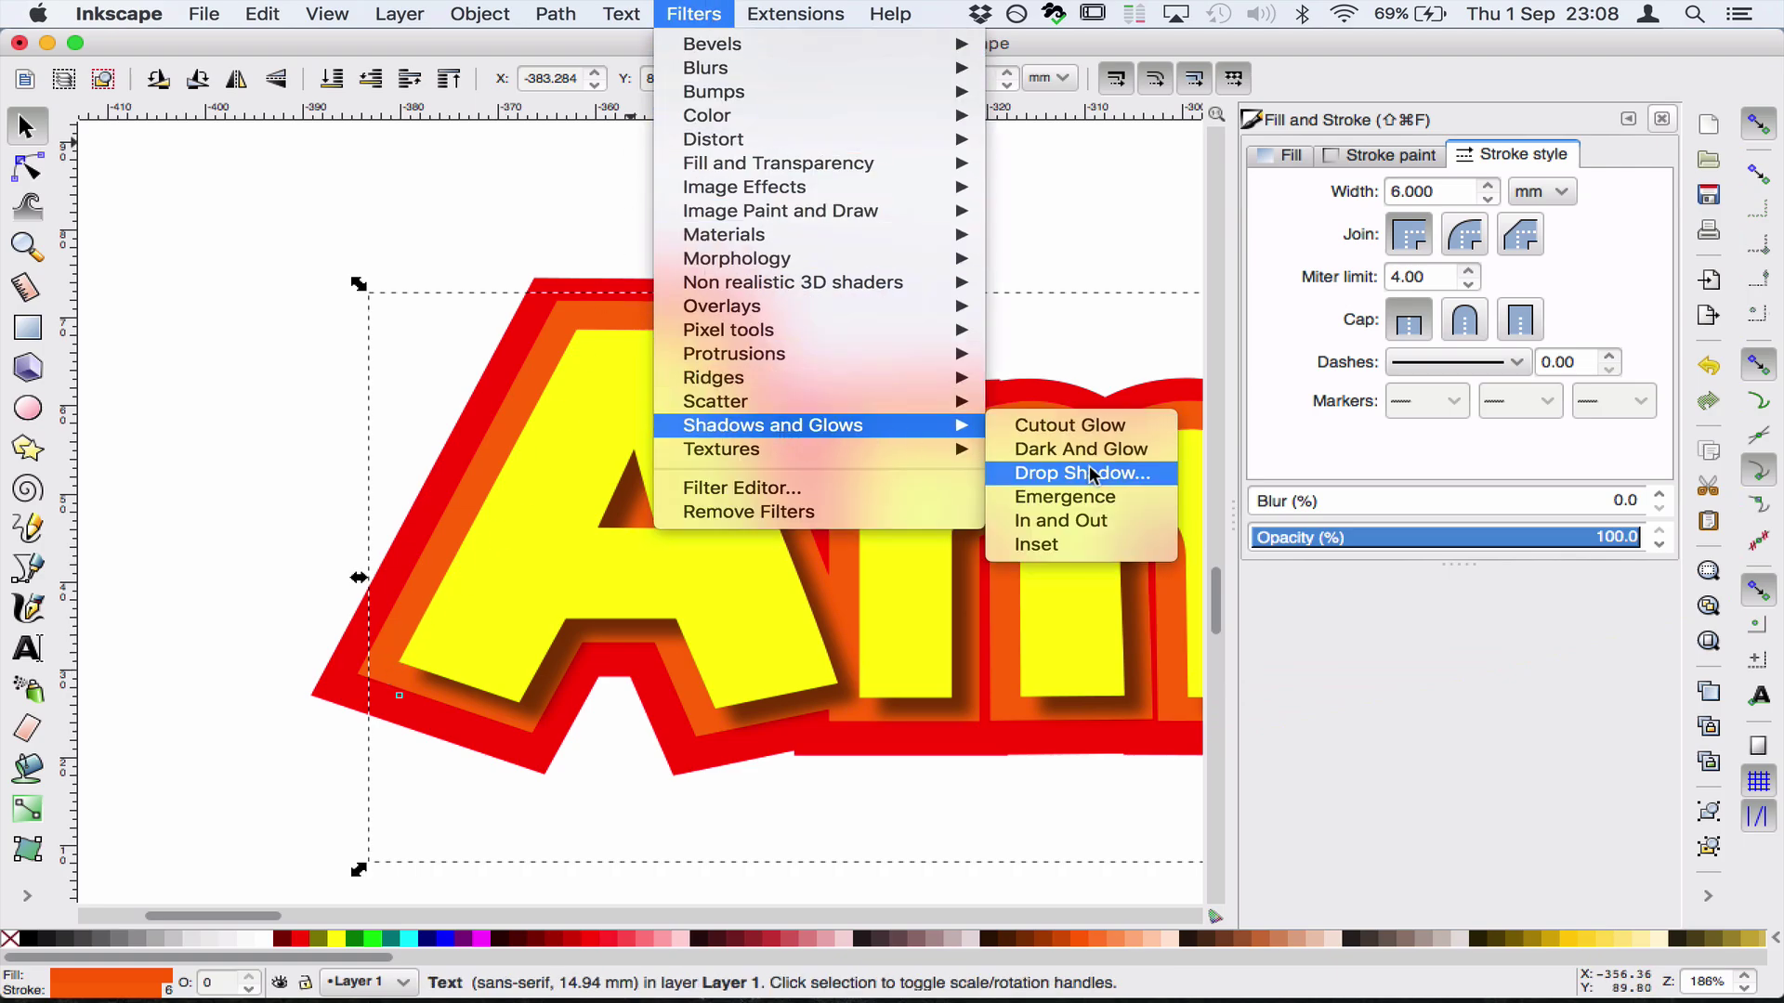
click(1124, 477)
drag(783, 316, 1289, 204)
click(1121, 565)
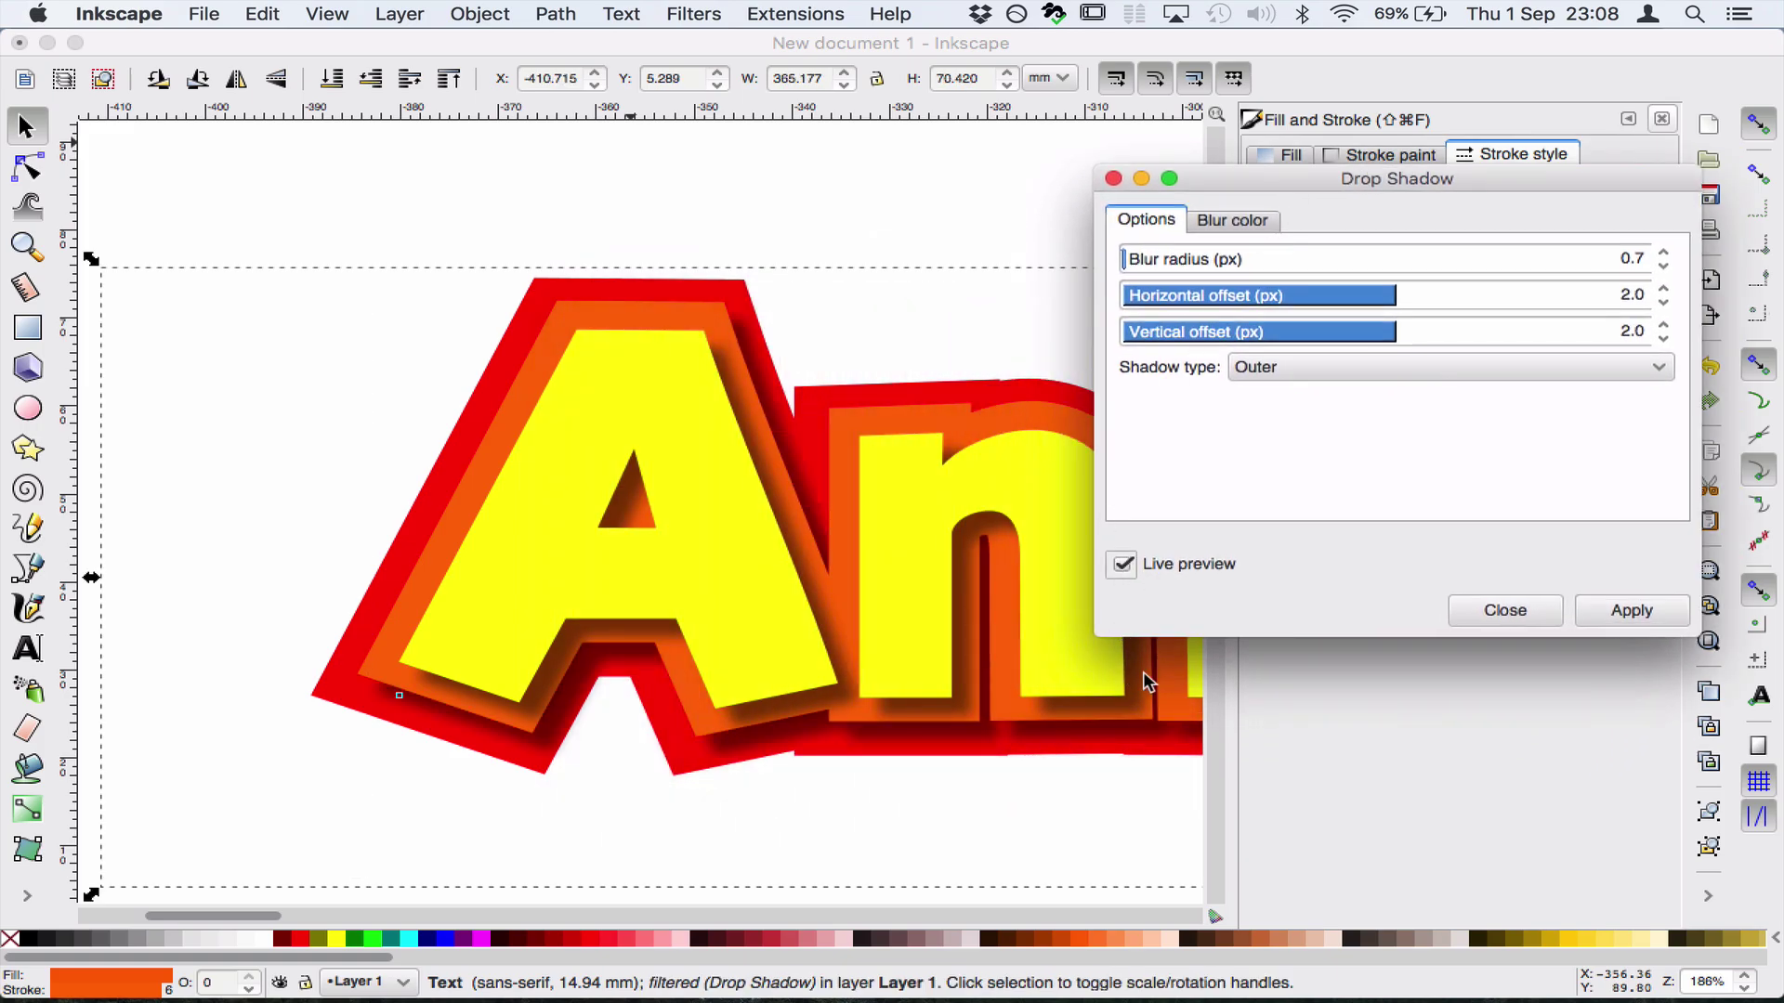
click(1632, 611)
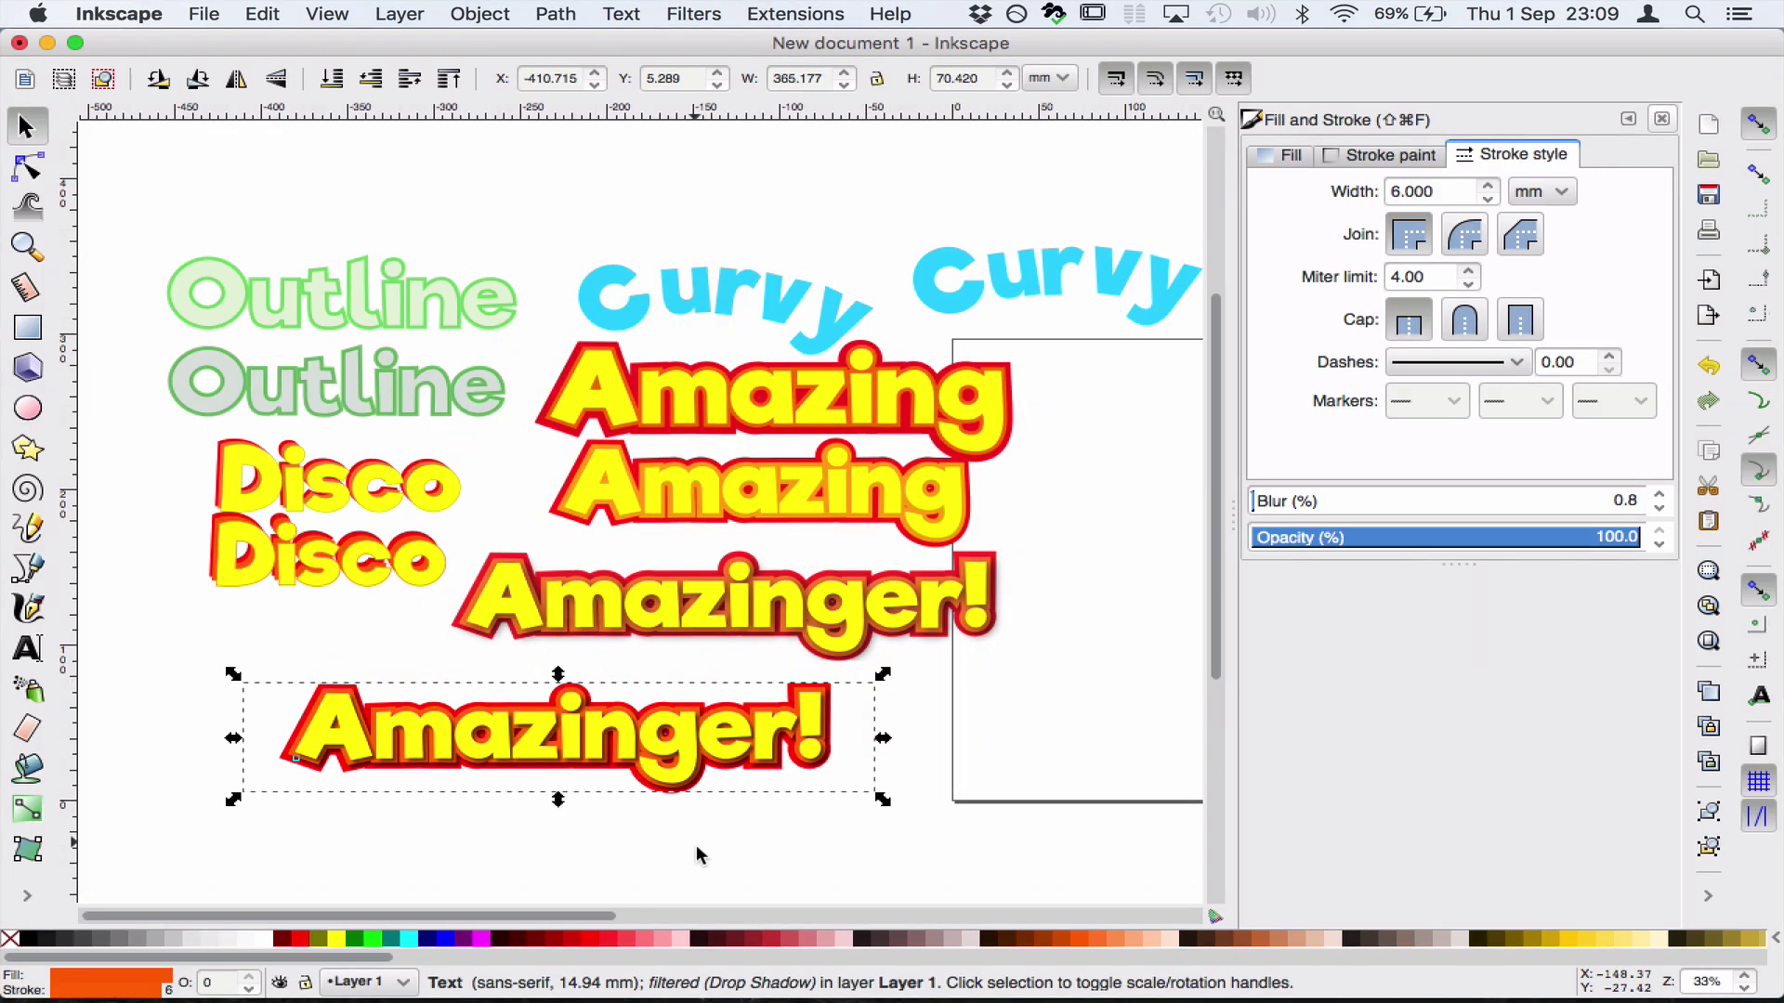
click(703, 857)
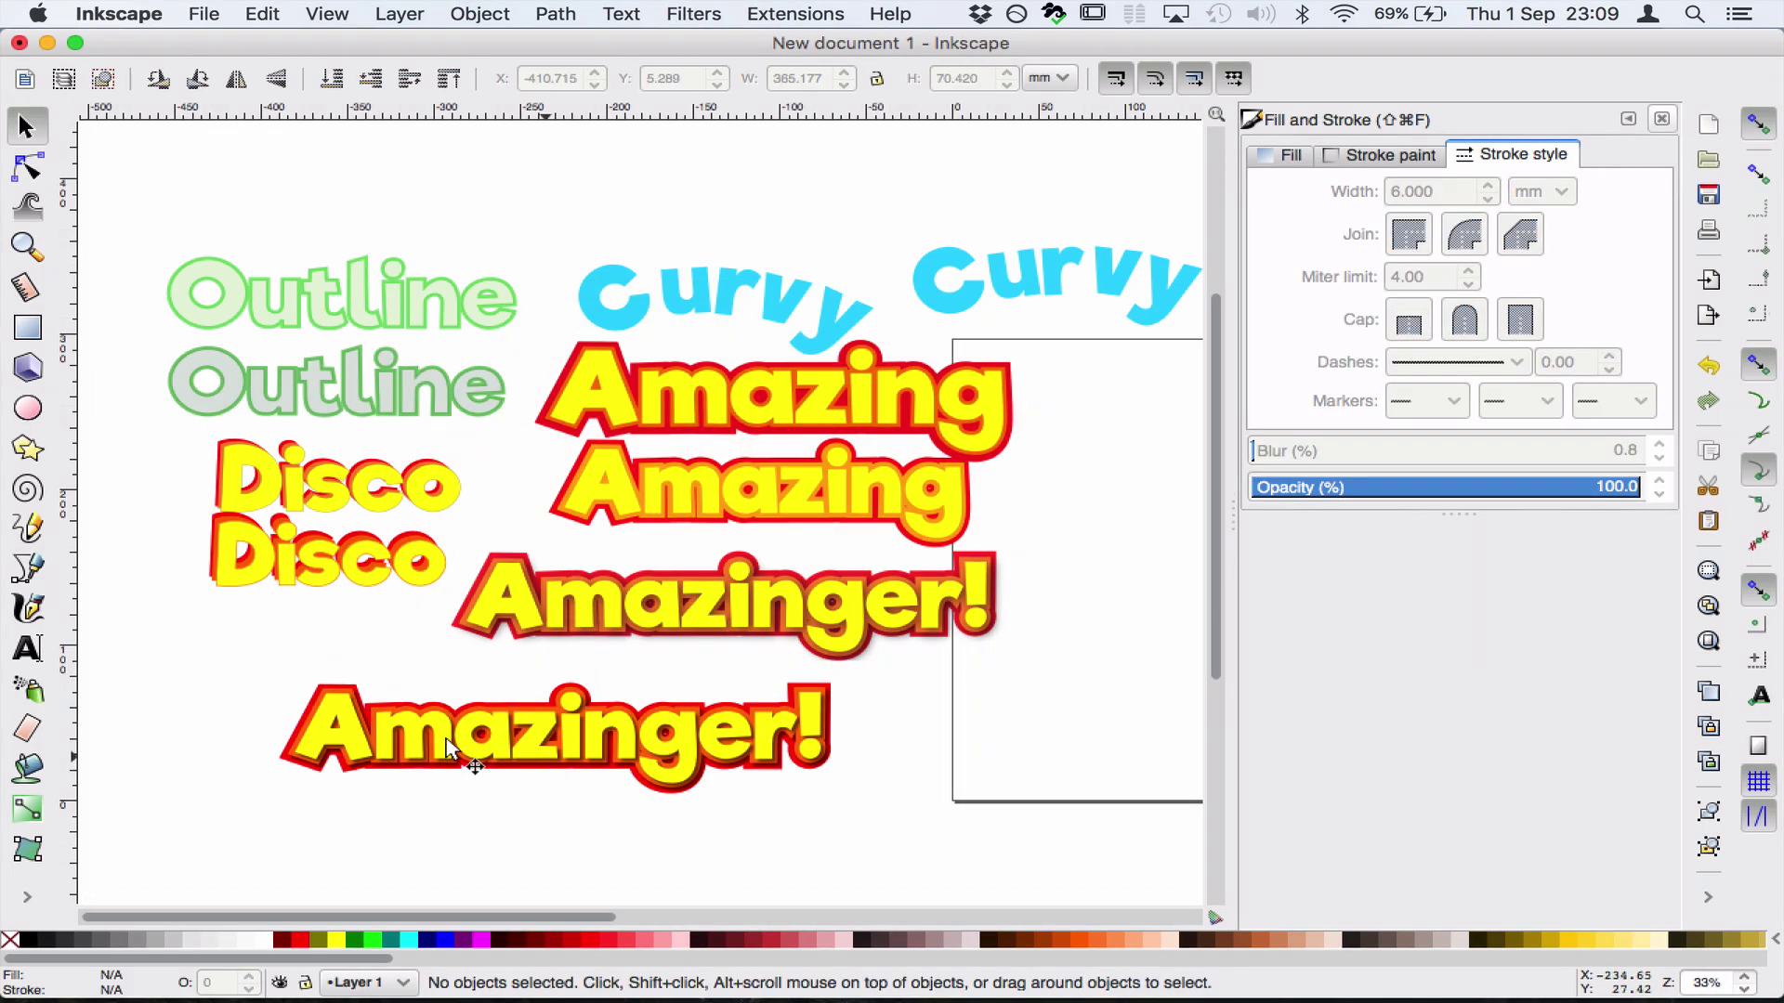